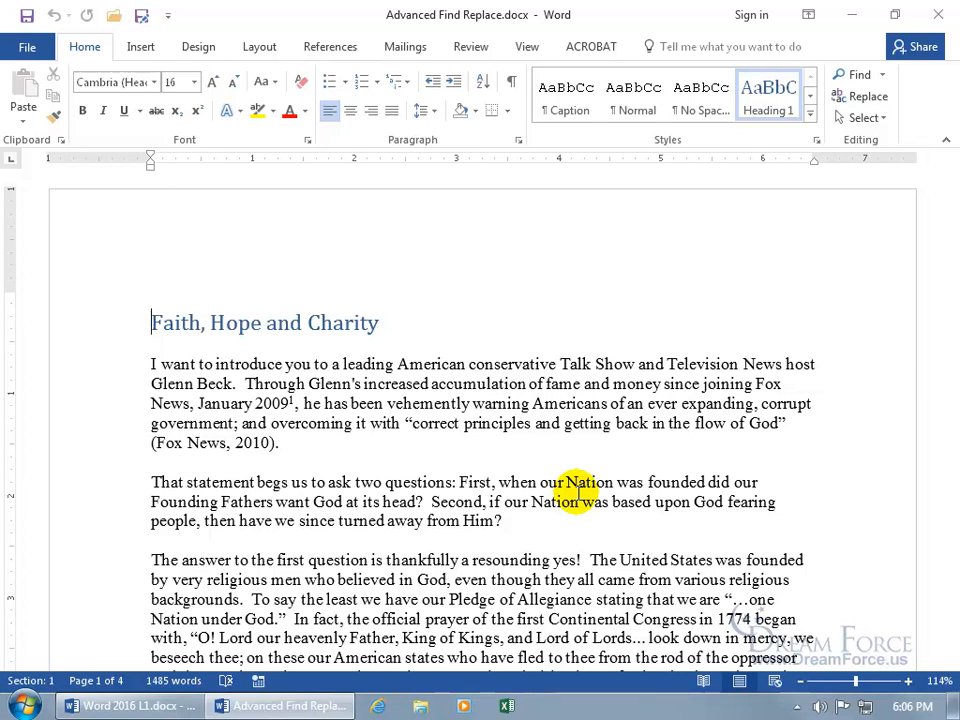
# - Open Advanced Find from the Navigation search options, view its Replace and Go To pages, and close both the dialog and the Navigation pane
pyautogui.hotkey('ctrl', 'f')
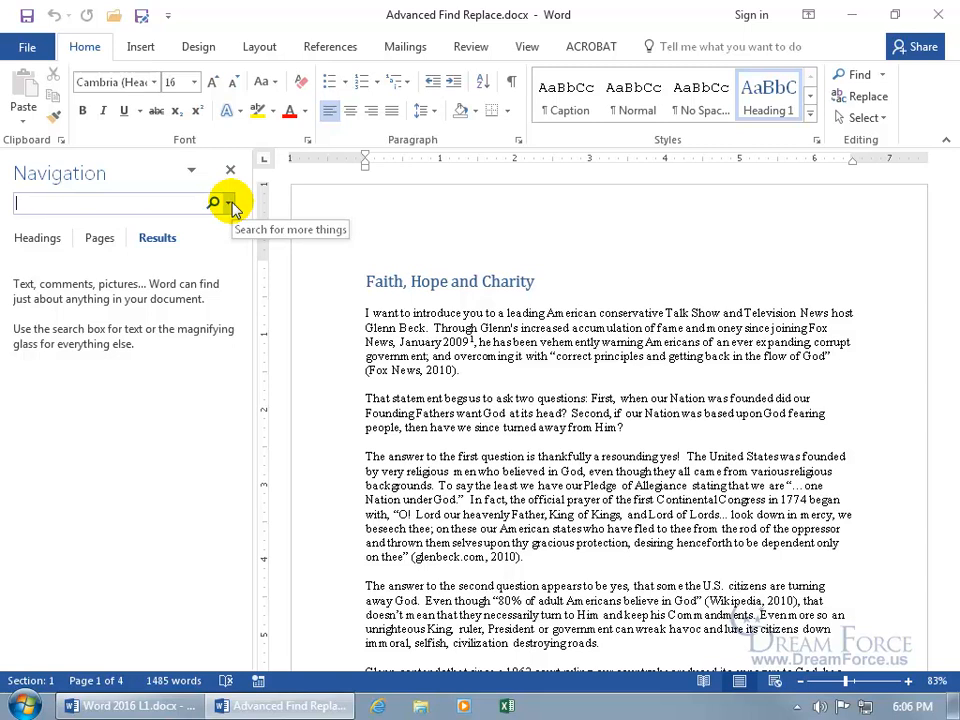
pyautogui.click(231, 203)
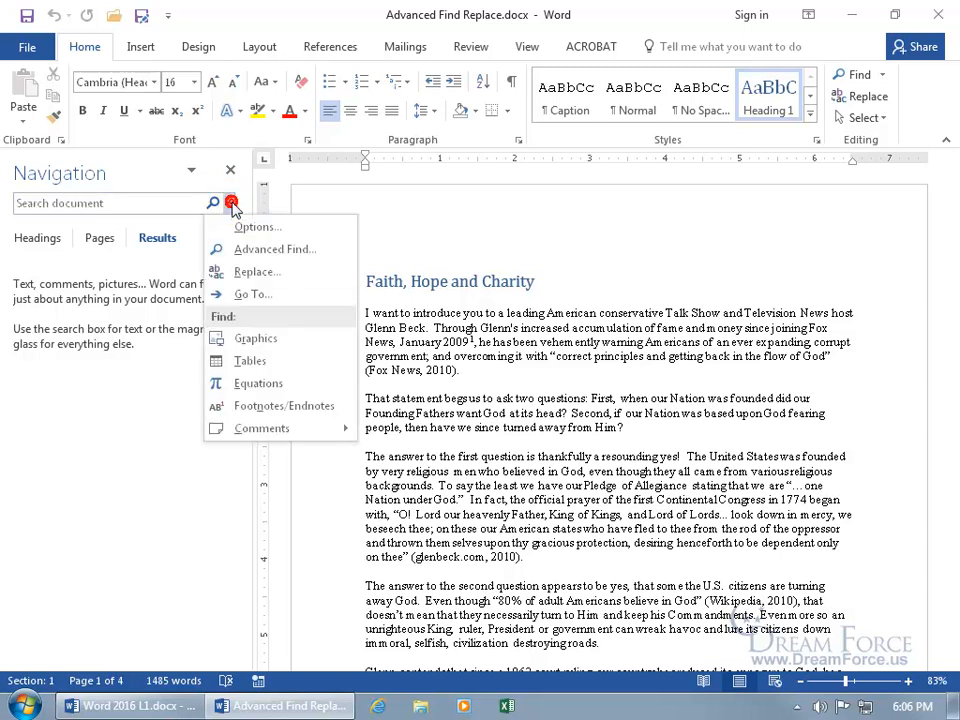
pyautogui.click(245, 251)
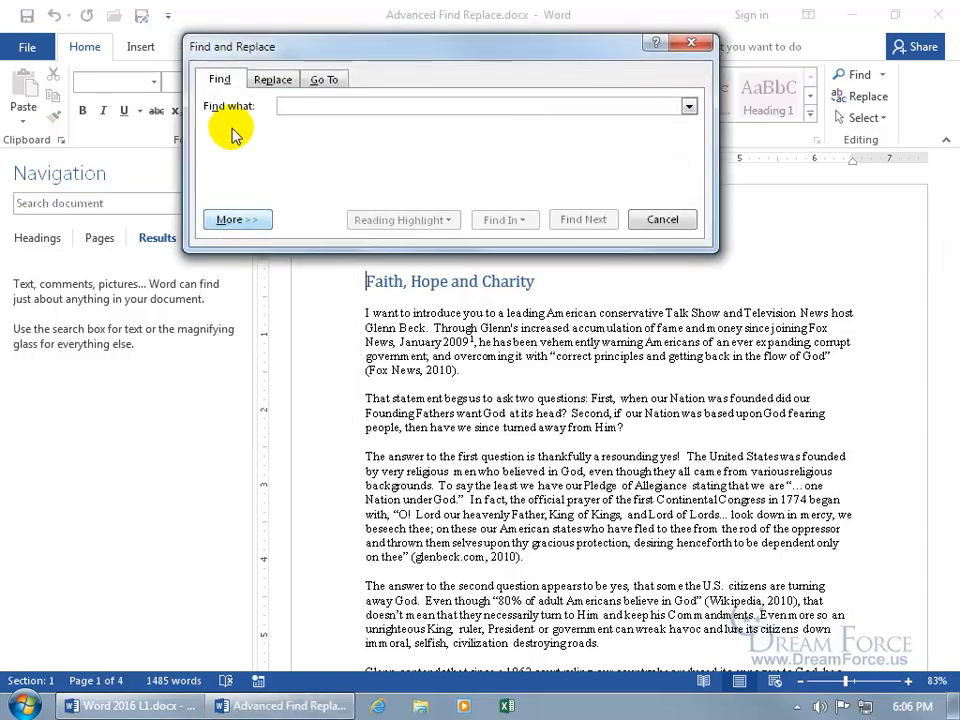
pyautogui.click(268, 80)
pyautogui.click(323, 80)
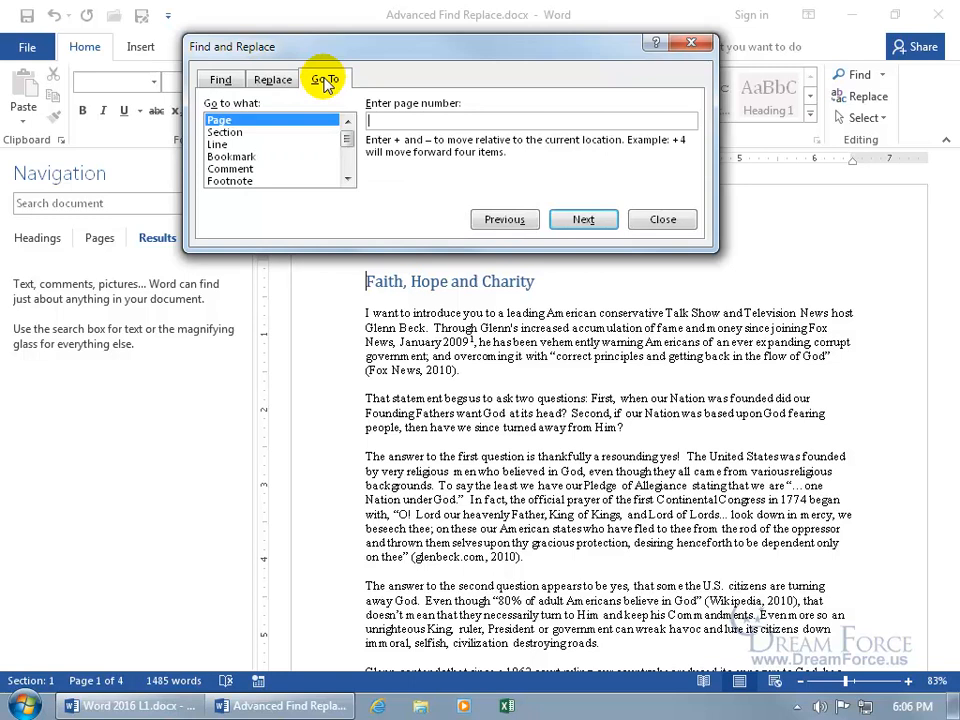
pyautogui.click(690, 43)
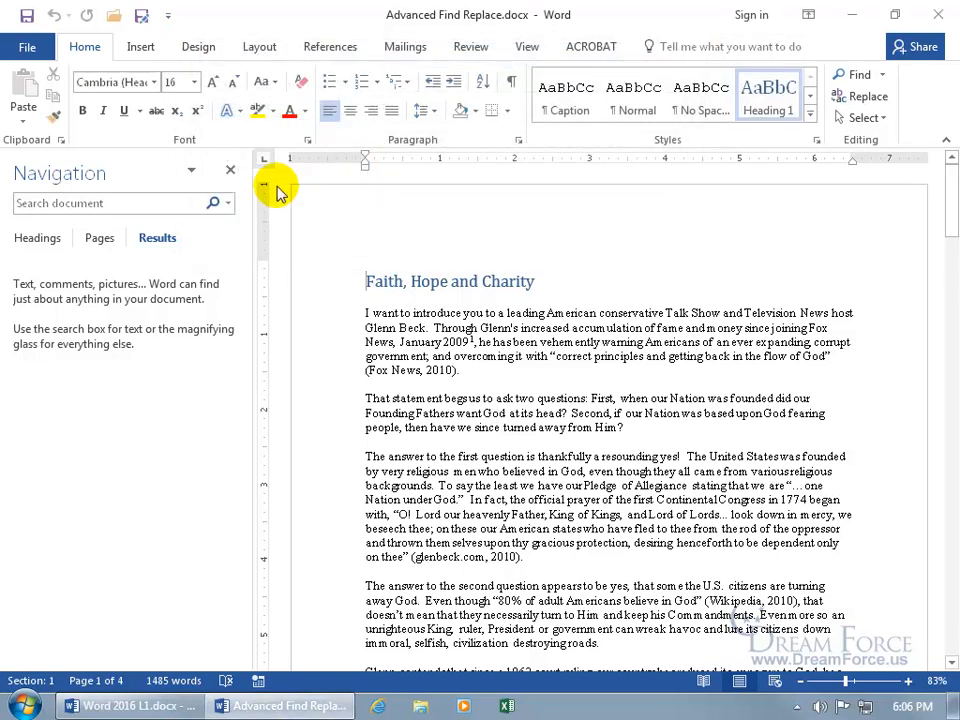
pyautogui.click(230, 170)
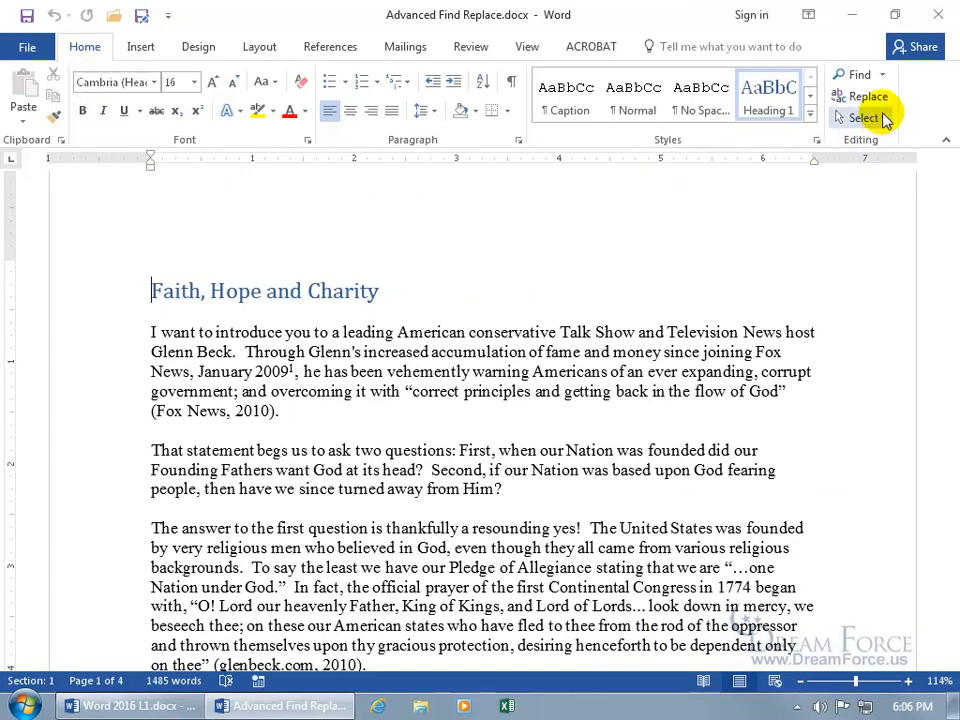
# - View the Advanced Find, Go To and Replace pages of Find and Replace, closing the dialog after each one
pyautogui.click(884, 78)
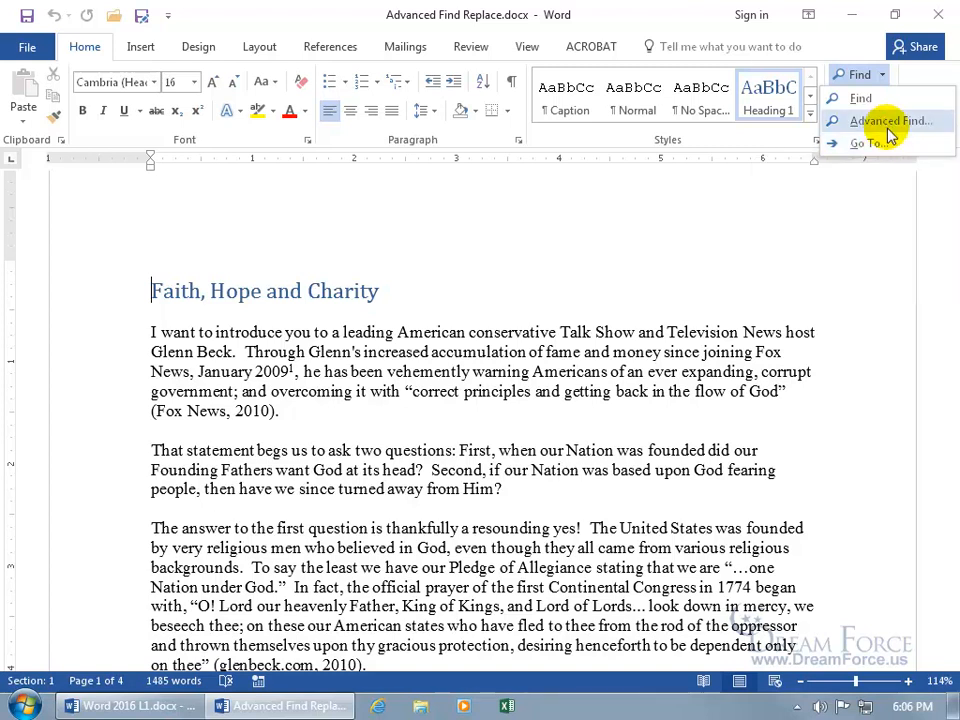
pyautogui.click(885, 121)
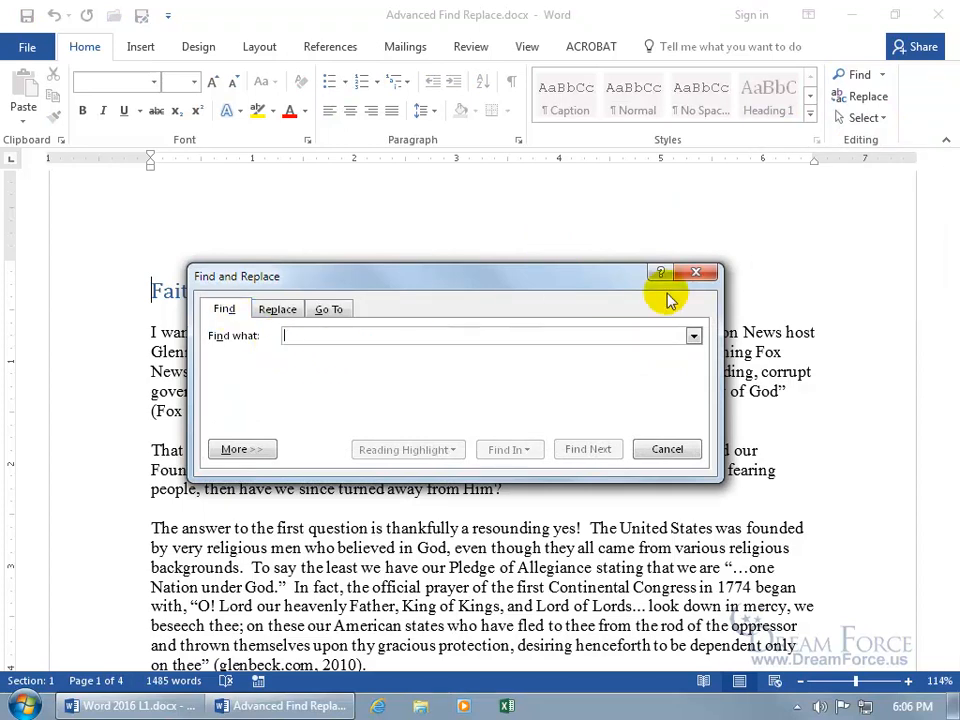
pyautogui.click(695, 272)
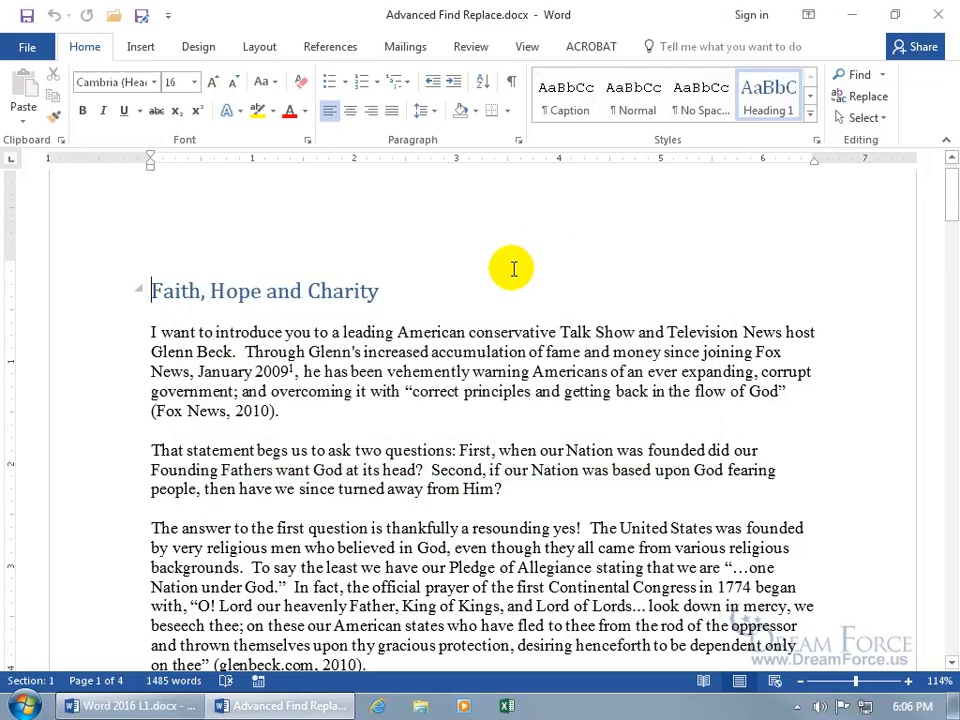
pyautogui.hotkey('ctrl', 'g')
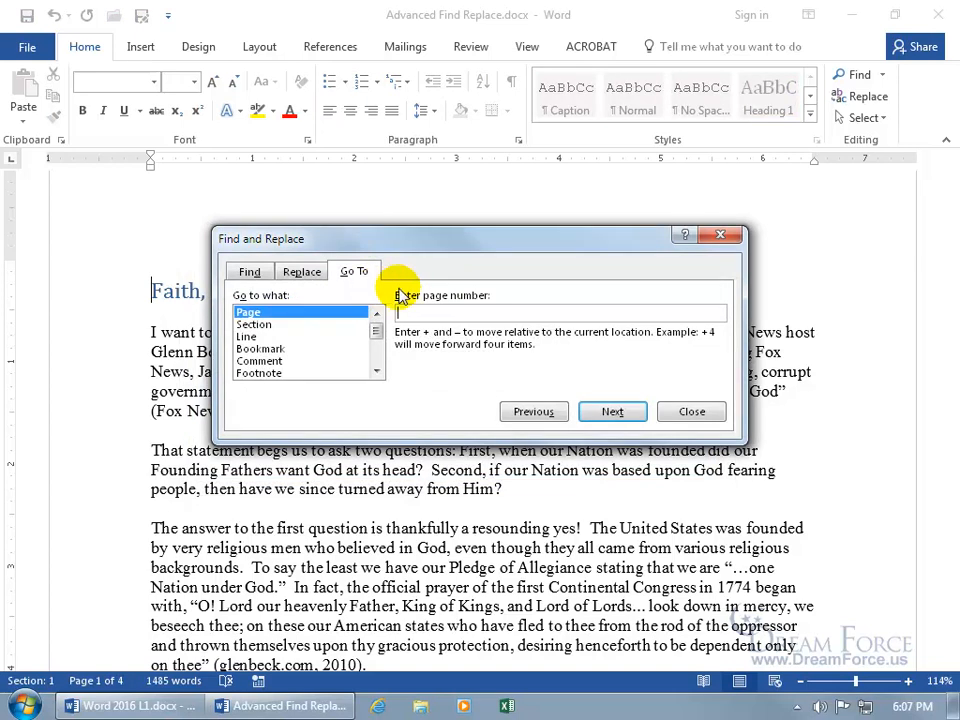
pyautogui.click(719, 236)
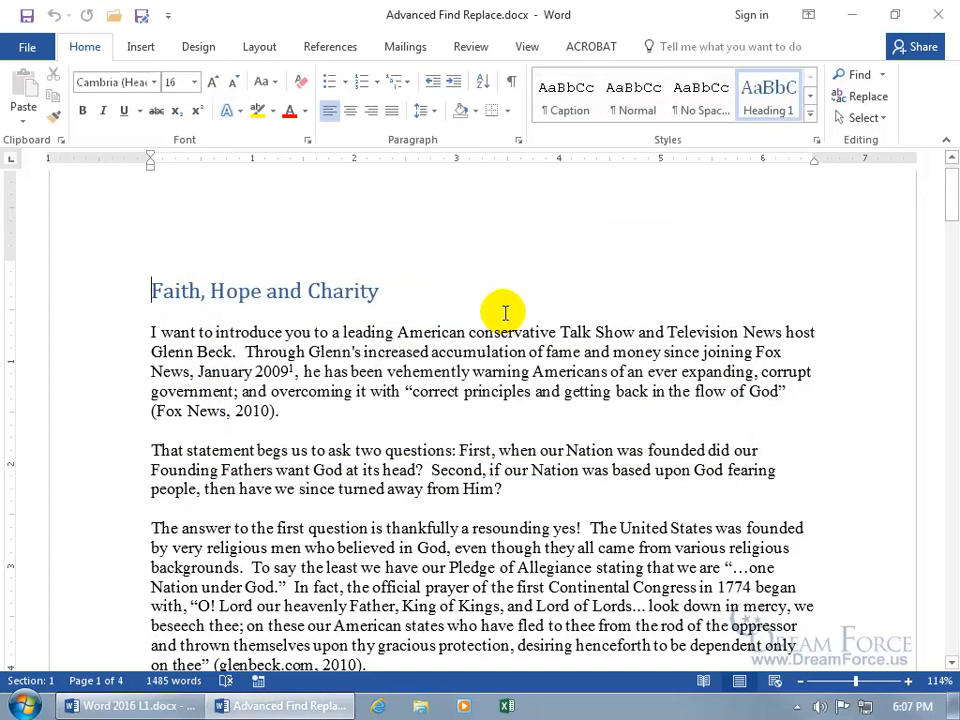
pyautogui.hotkey('ctrl', 'h')
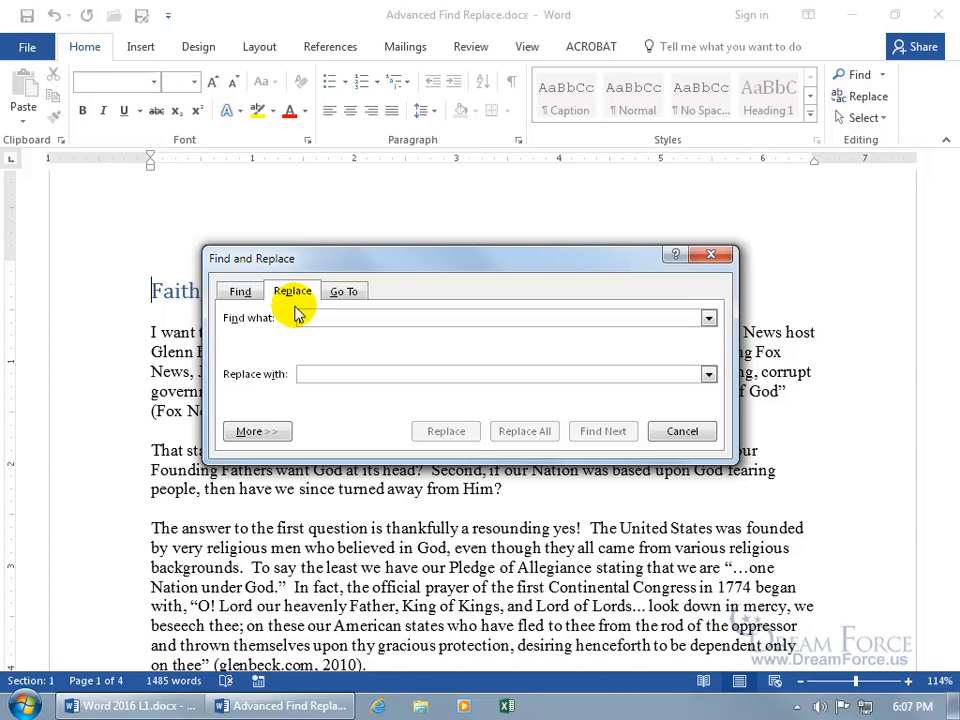
pyautogui.click(711, 255)
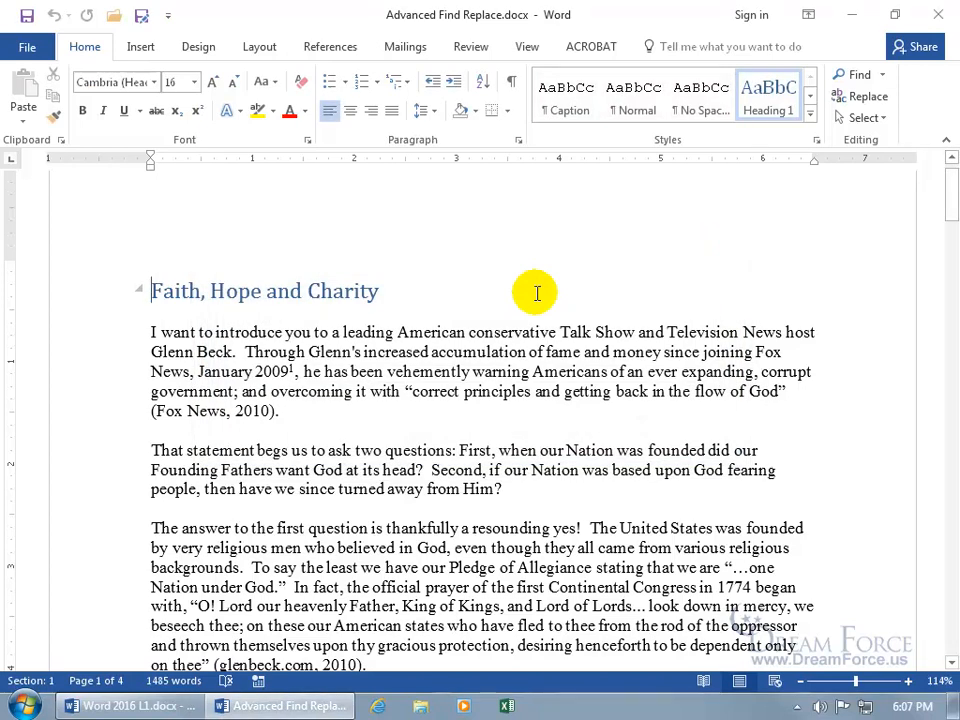
# - Search the document for "glenn" with Find and Replace and step through its occurrences to the first one on page 2
pyautogui.hotkey('ctrl', 'g')
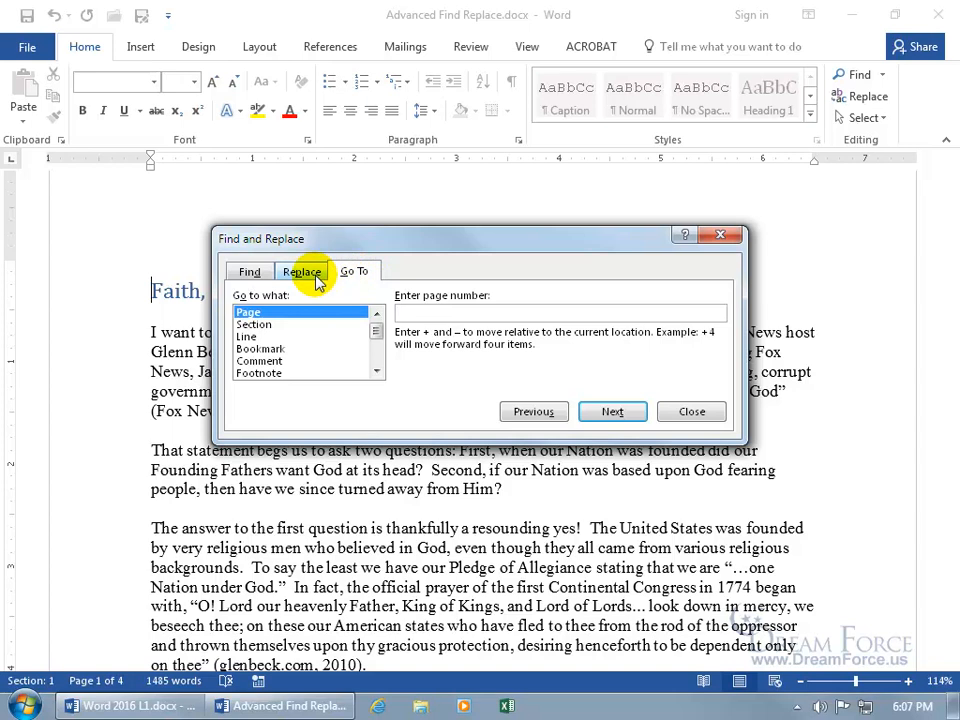
pyautogui.click(246, 274)
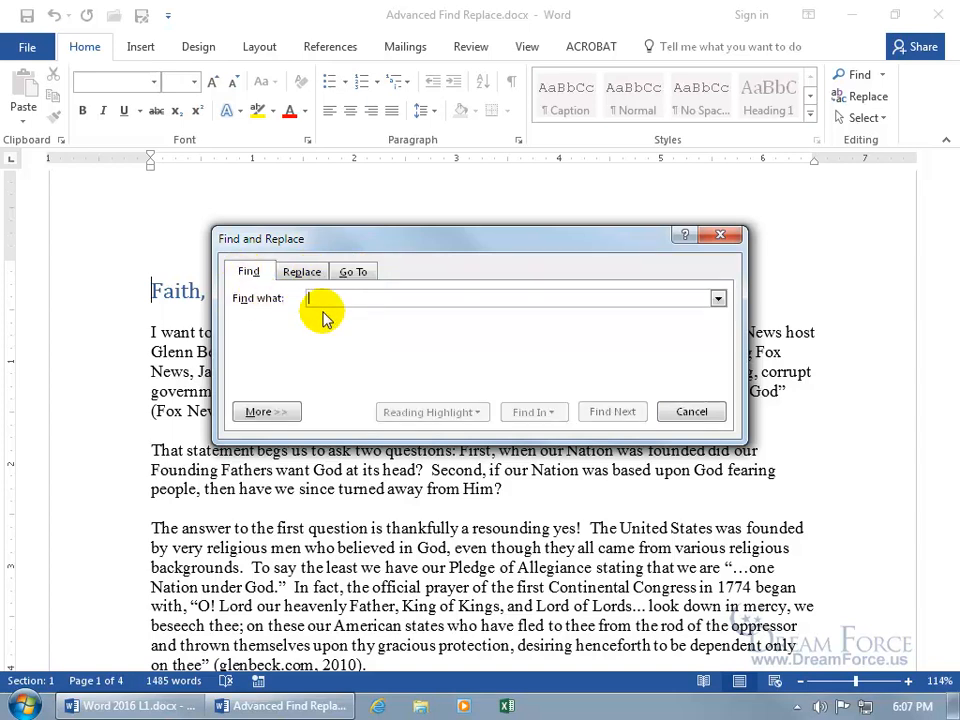
pyautogui.write('glenn')
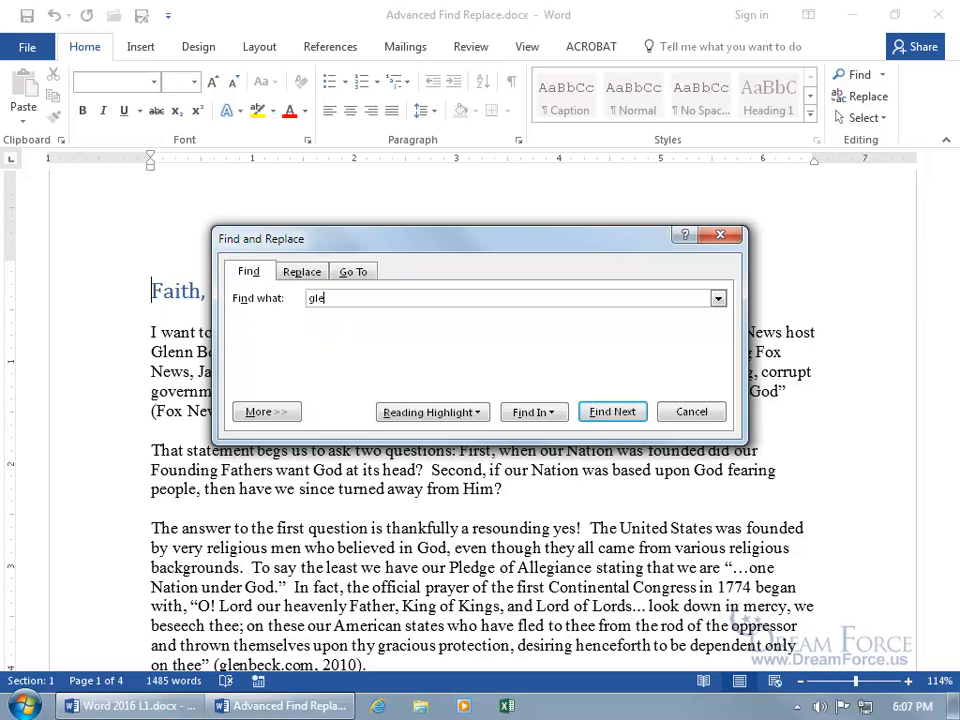
pyautogui.click(615, 412)
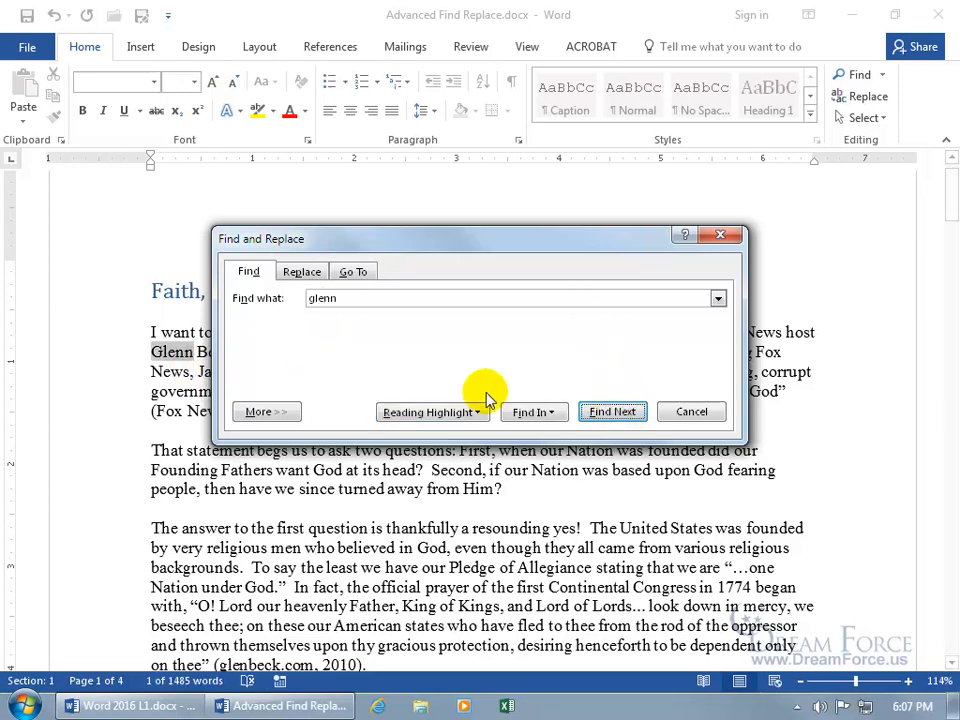
pyautogui.click(606, 411)
pyautogui.click(625, 298)
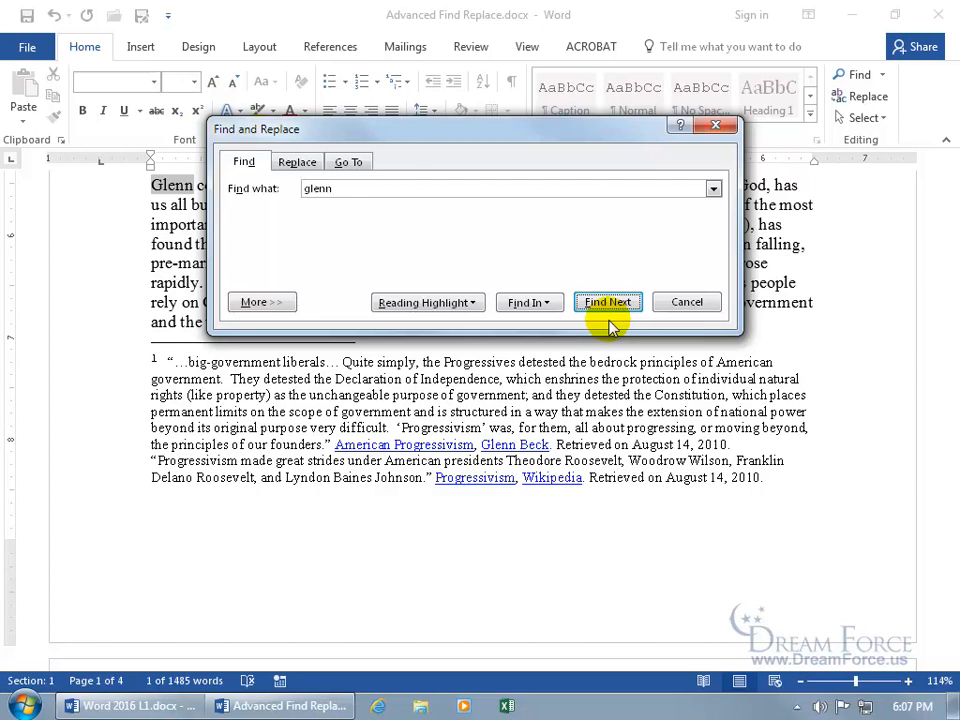
pyautogui.click(608, 308)
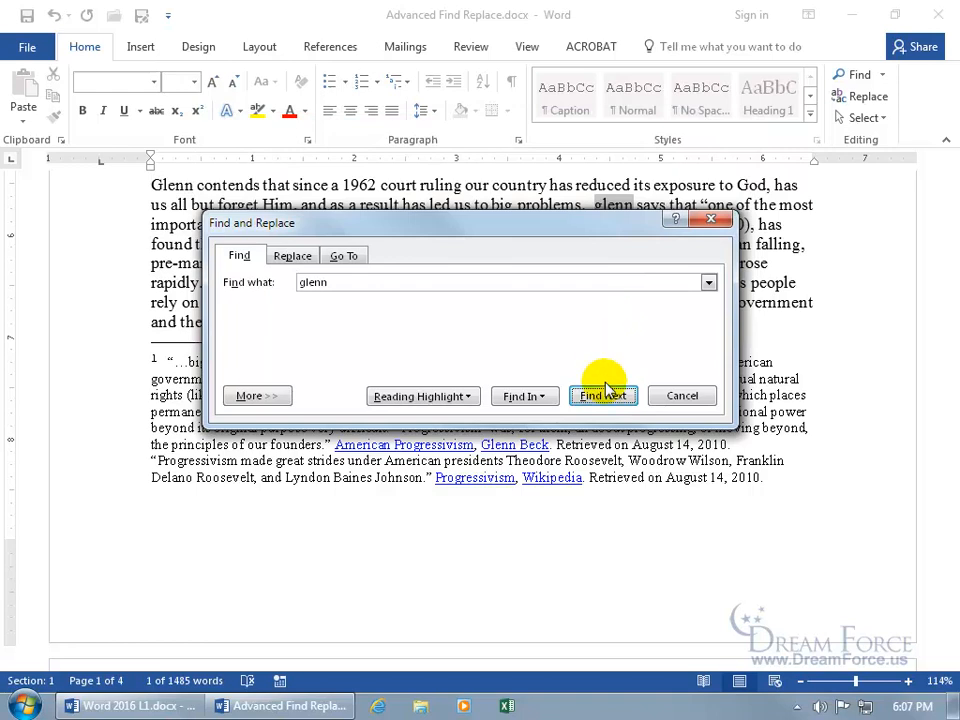
pyautogui.press('Return')
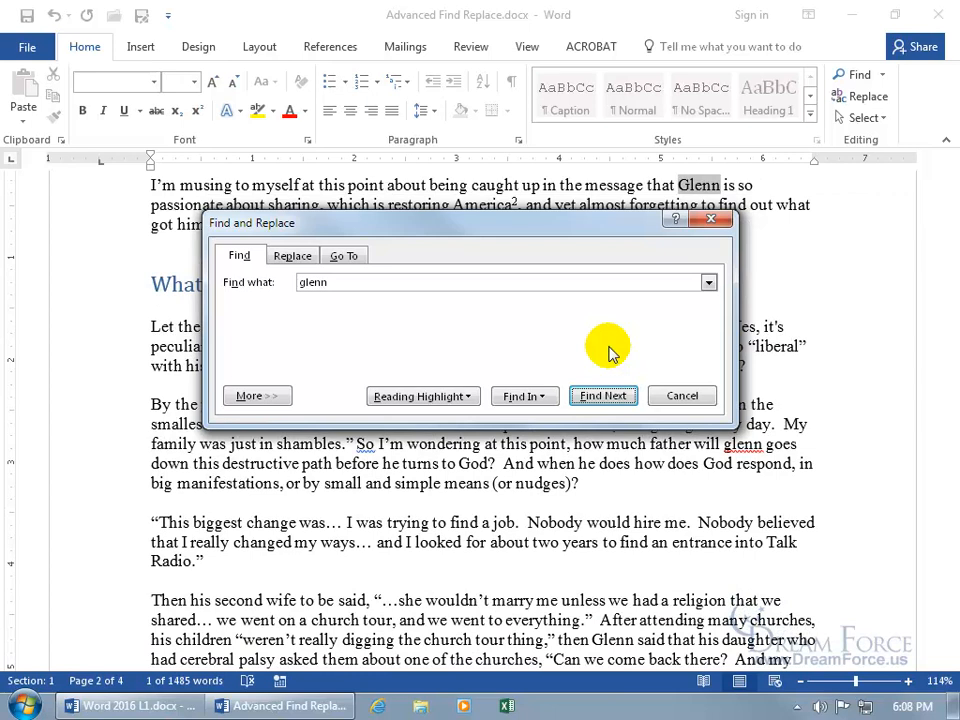
# - Expand the search options, set the search direction to Up and find the previous occurrence of "glenn"
pyautogui.click(260, 396)
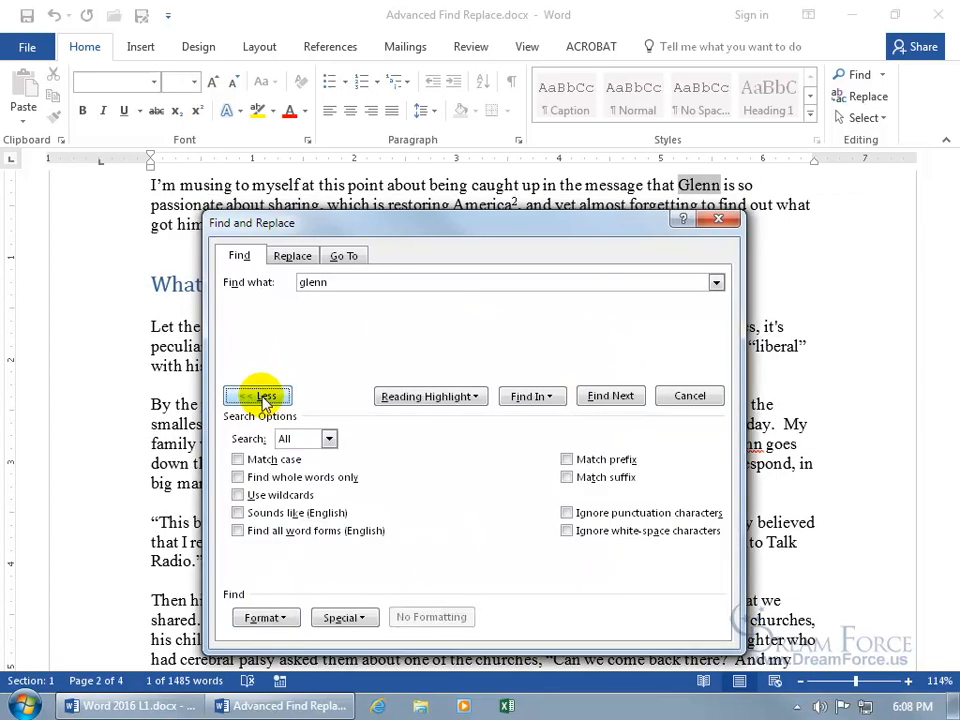
pyautogui.click(331, 441)
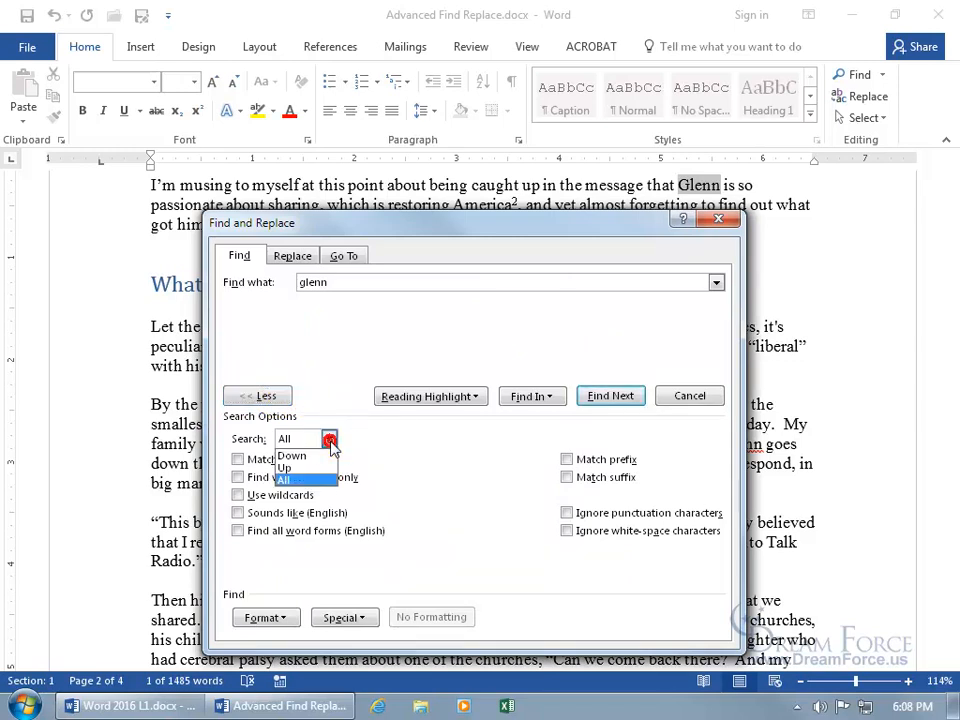
pyautogui.click(289, 467)
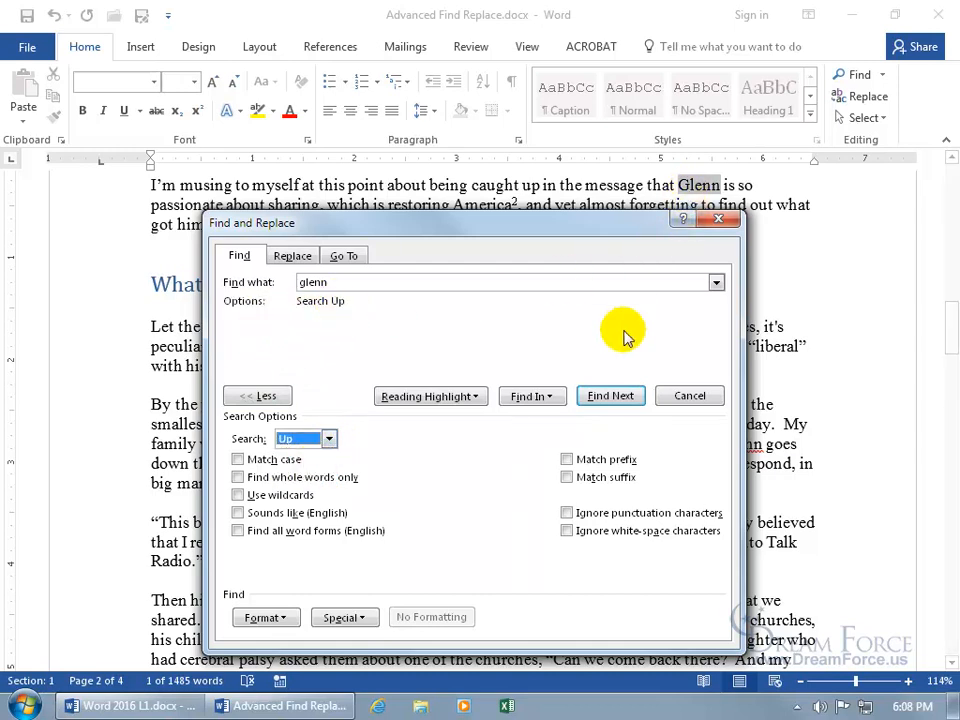
pyautogui.click(610, 397)
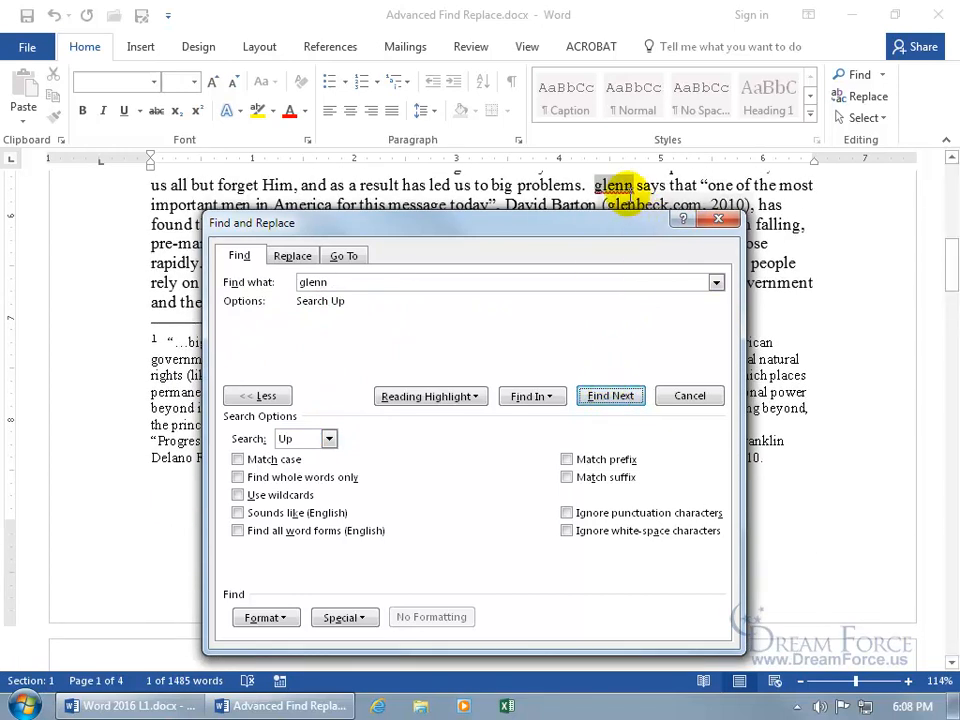
# - Set the search direction to All and find the next occurrence of "glenn"
pyautogui.click(329, 439)
pyautogui.click(316, 455)
pyautogui.click(330, 440)
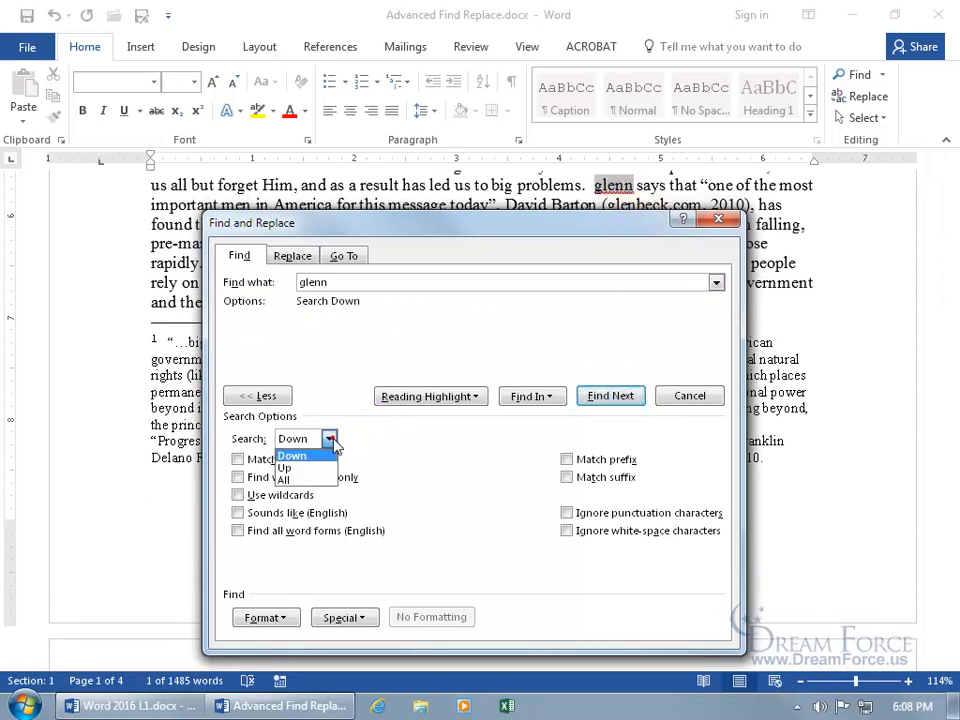
pyautogui.click(295, 479)
pyautogui.click(611, 397)
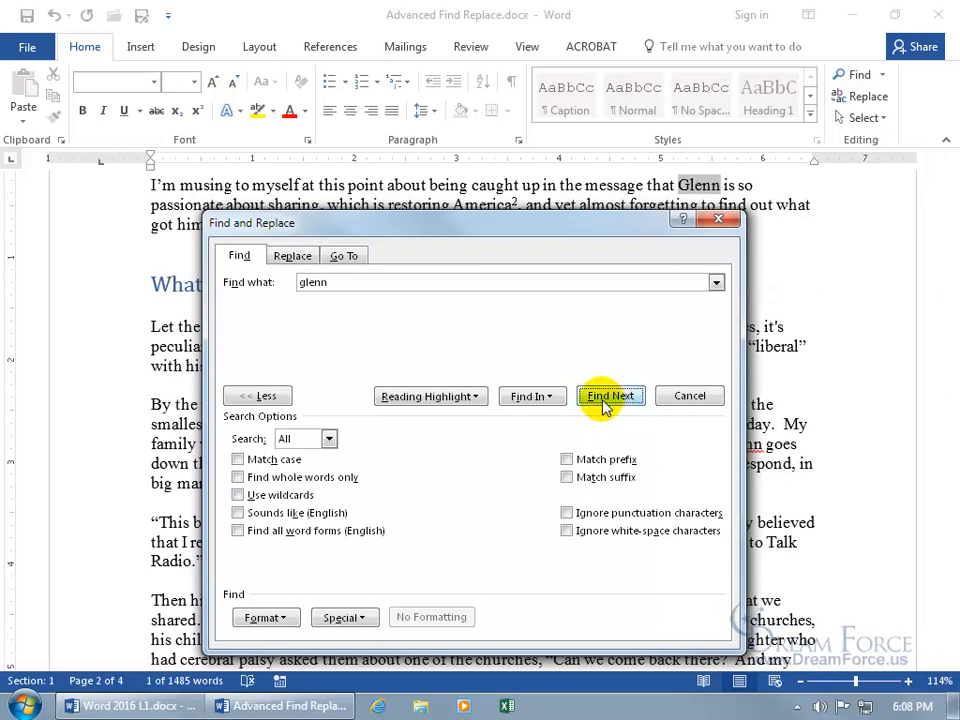
# - Turn on Match case, find the next lowercase "glenn", and move the dialog clear of the match
pyautogui.click(237, 460)
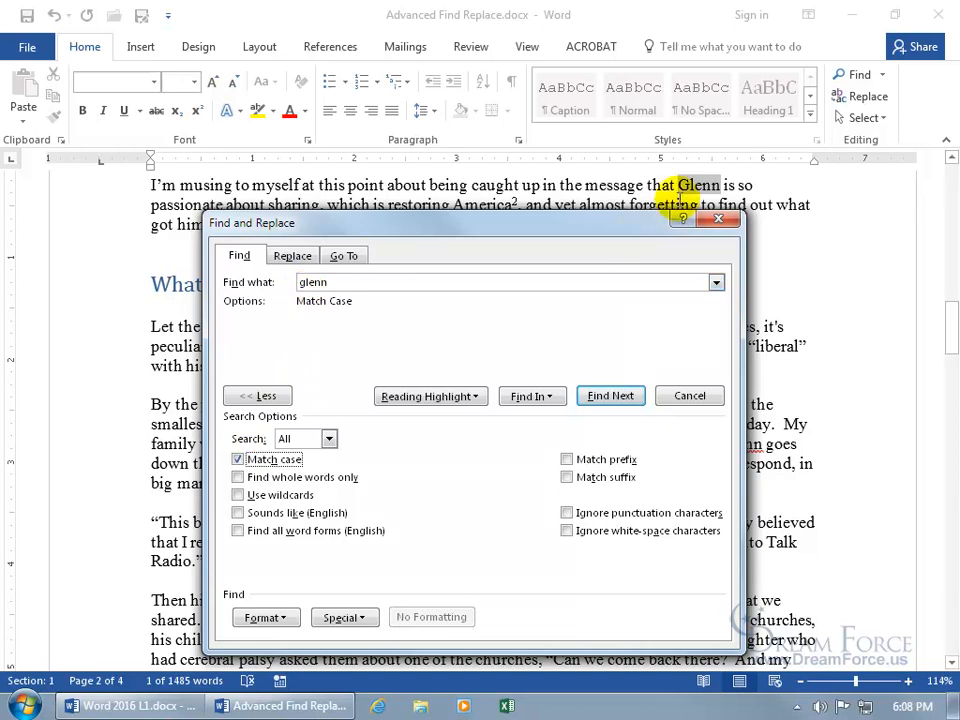
pyautogui.click(616, 394)
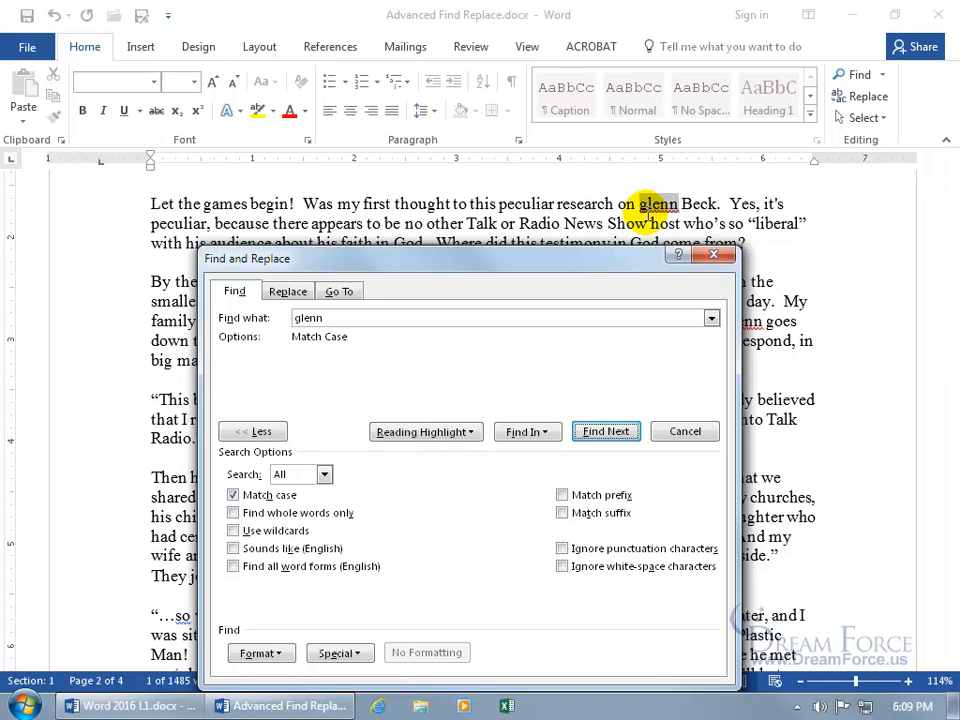
pyautogui.moveTo(610, 263); pyautogui.dragTo(521, 221)
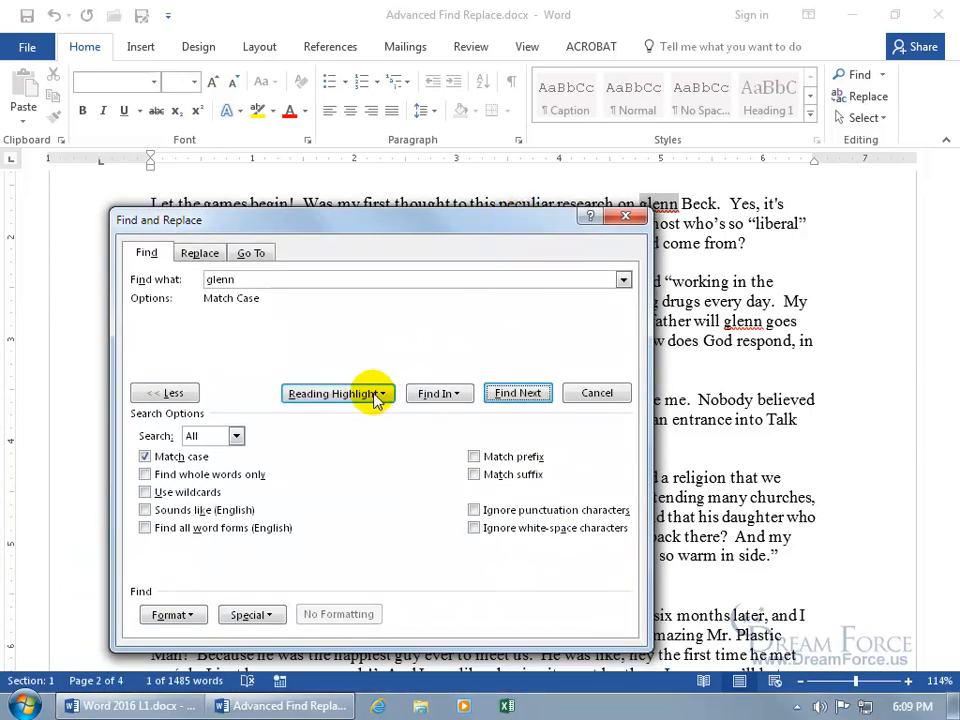
# - Apply the reading highlight to all case-matching occurrences of "glenn" and collapse the extra search options
pyautogui.click(378, 396)
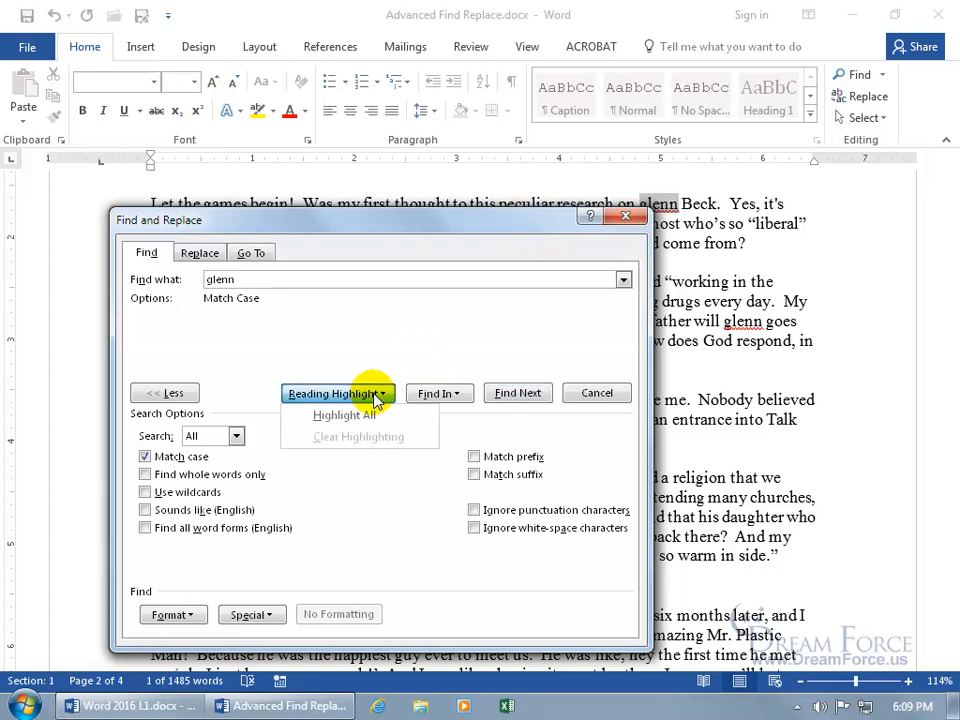
pyautogui.click(376, 418)
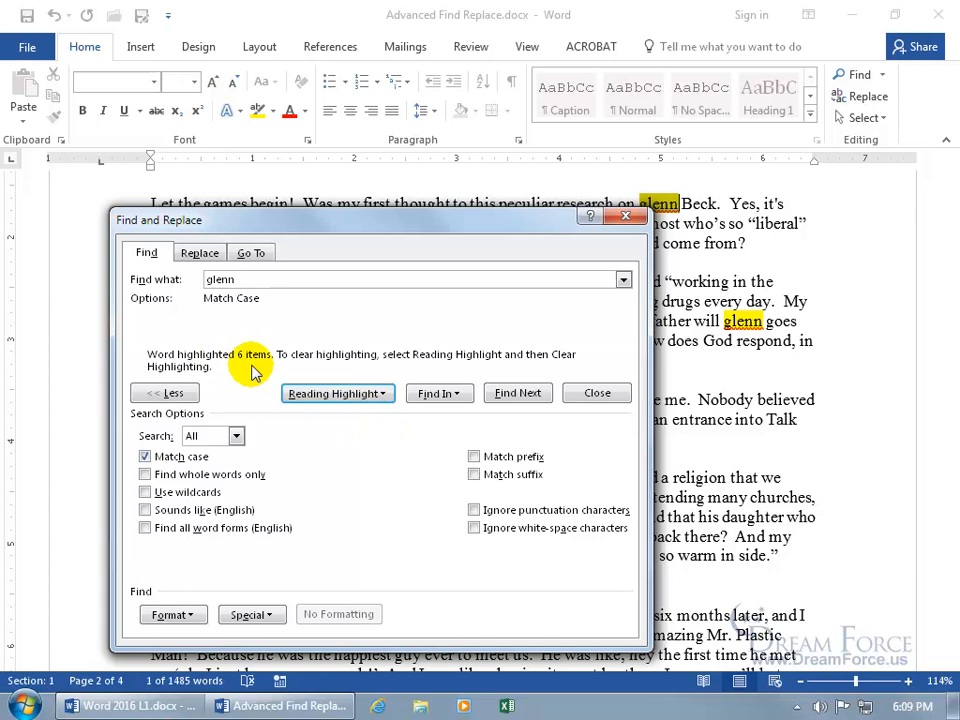
pyautogui.click(360, 394)
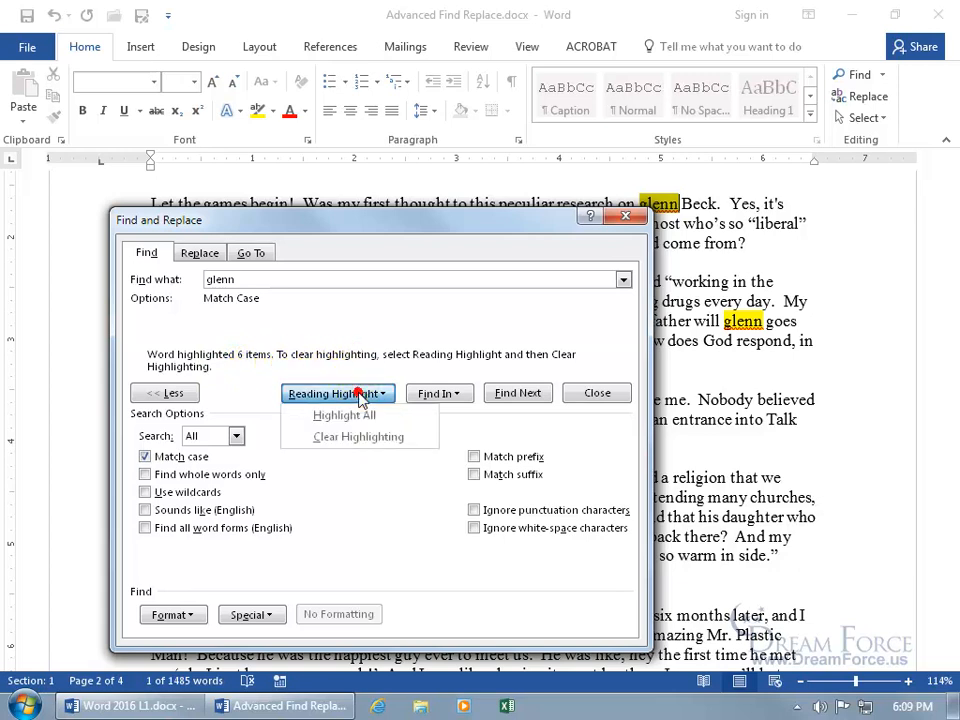
pyautogui.click(406, 340)
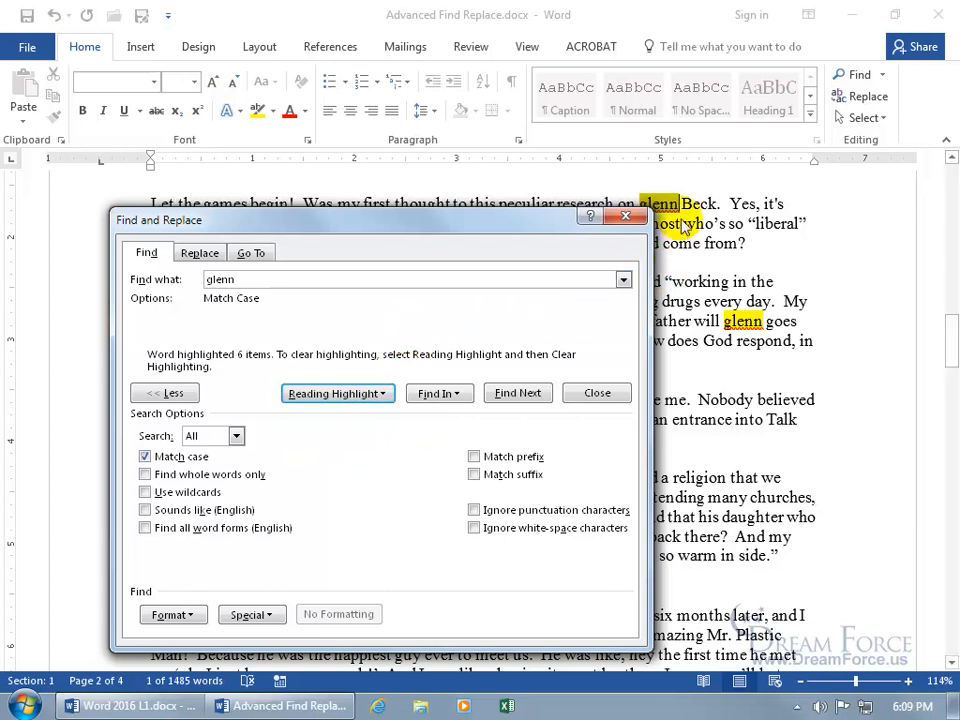
pyautogui.moveTo(487, 221)
pyautogui.mouseDown()
pyautogui.moveTo(504, 262)
pyautogui.moveTo(505, 413)
pyautogui.moveTo(630, 583)
pyautogui.moveTo(540, 369)
pyautogui.moveTo(499, 209)
pyautogui.mouseUp()
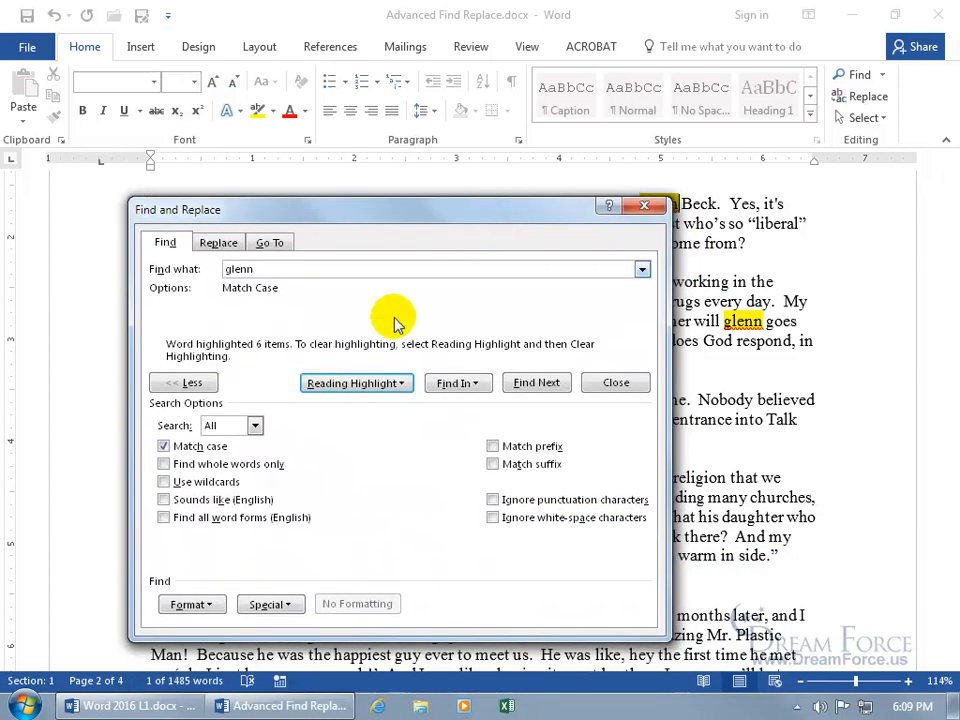
pyautogui.click(190, 382)
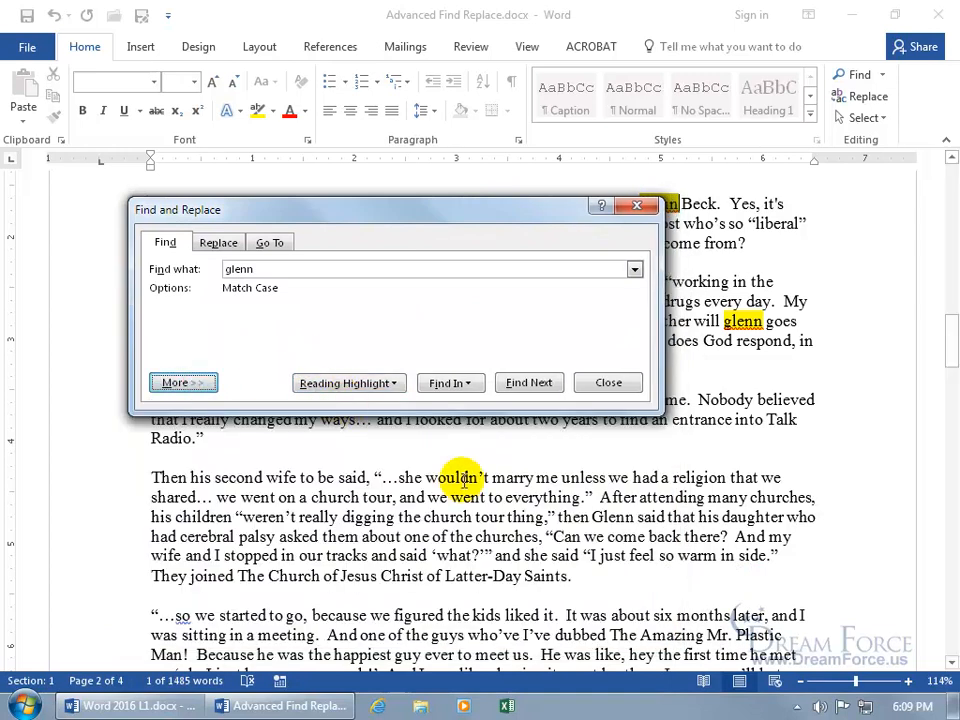
# - Expand the search options and find the next case-matching "glenn" in the document
pyautogui.moveTo(392, 214); pyautogui.dragTo(445, 272)
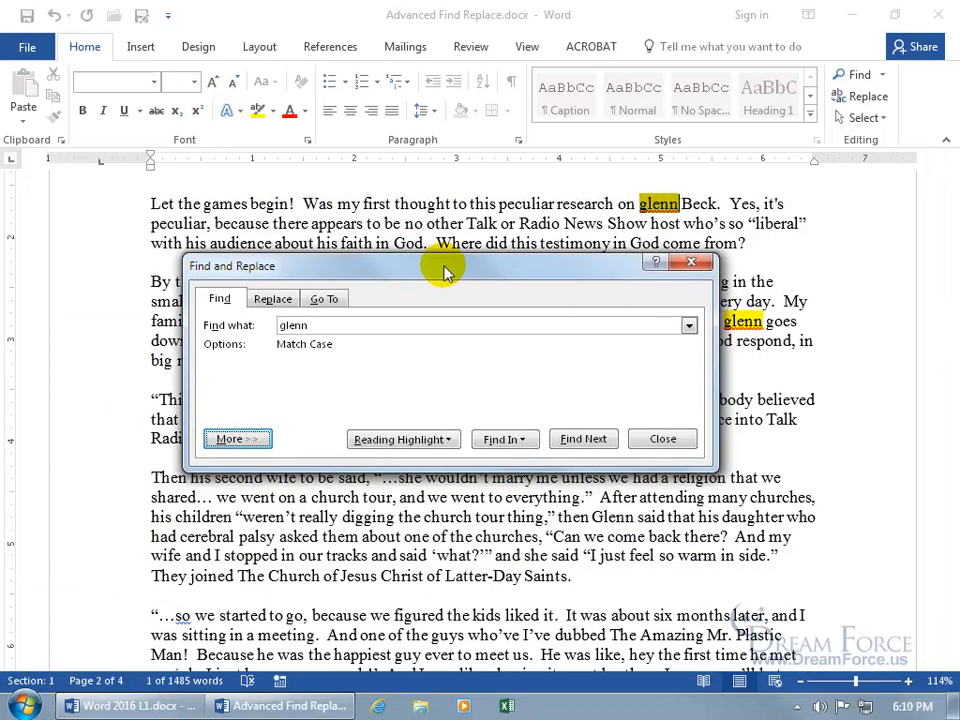
pyautogui.click(237, 438)
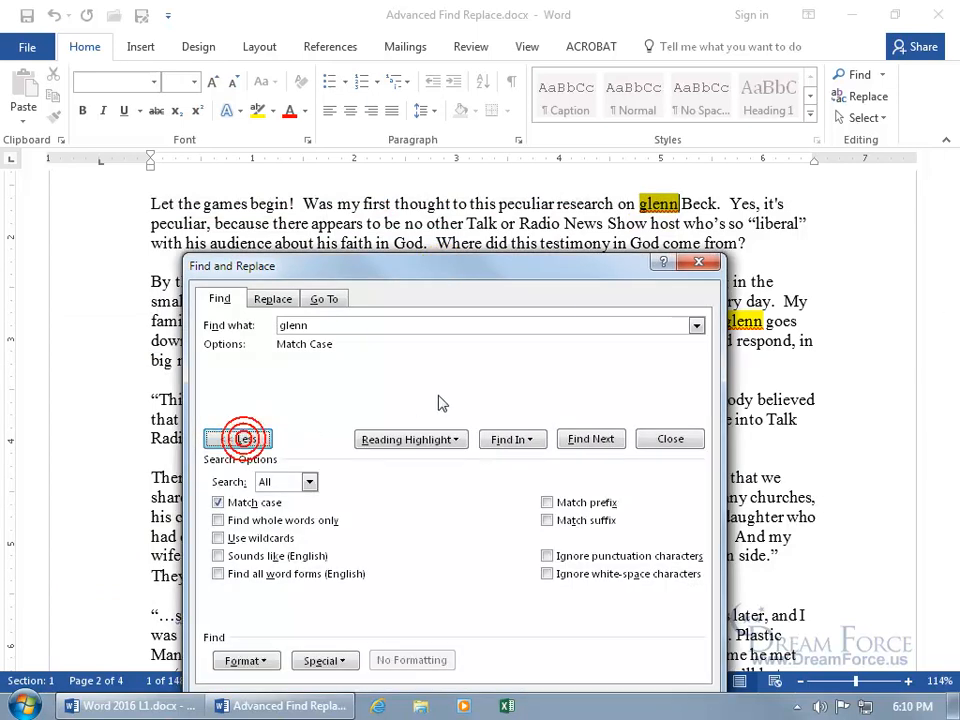
pyautogui.click(594, 441)
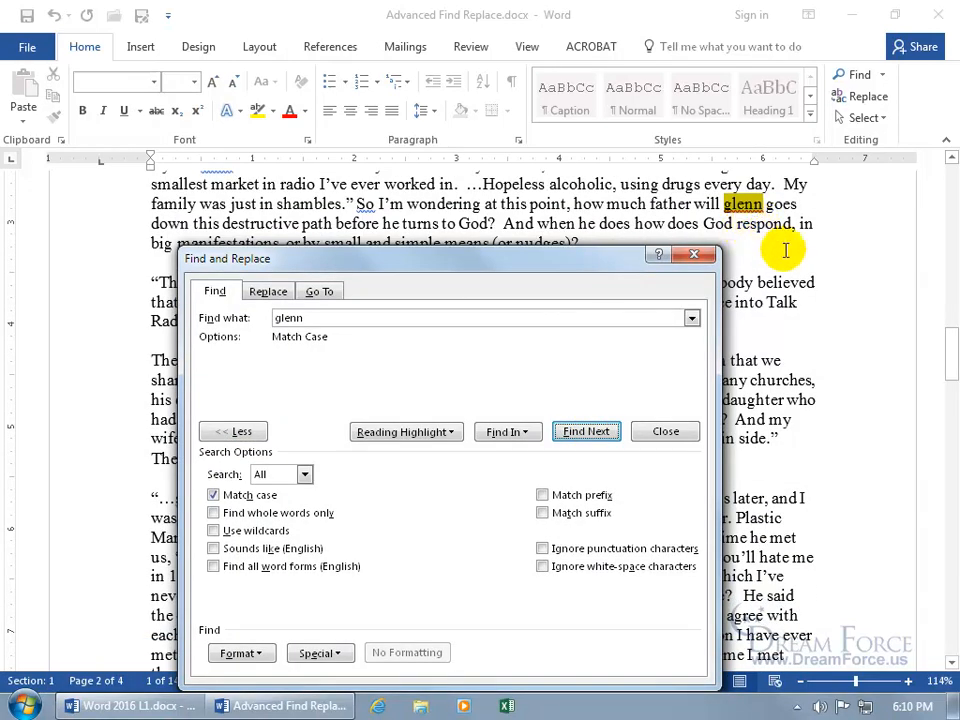
pyautogui.moveTo(951, 362)
pyautogui.mouseDown()
pyautogui.moveTo(949, 328)
pyautogui.moveTo(947, 343)
pyautogui.mouseUp()
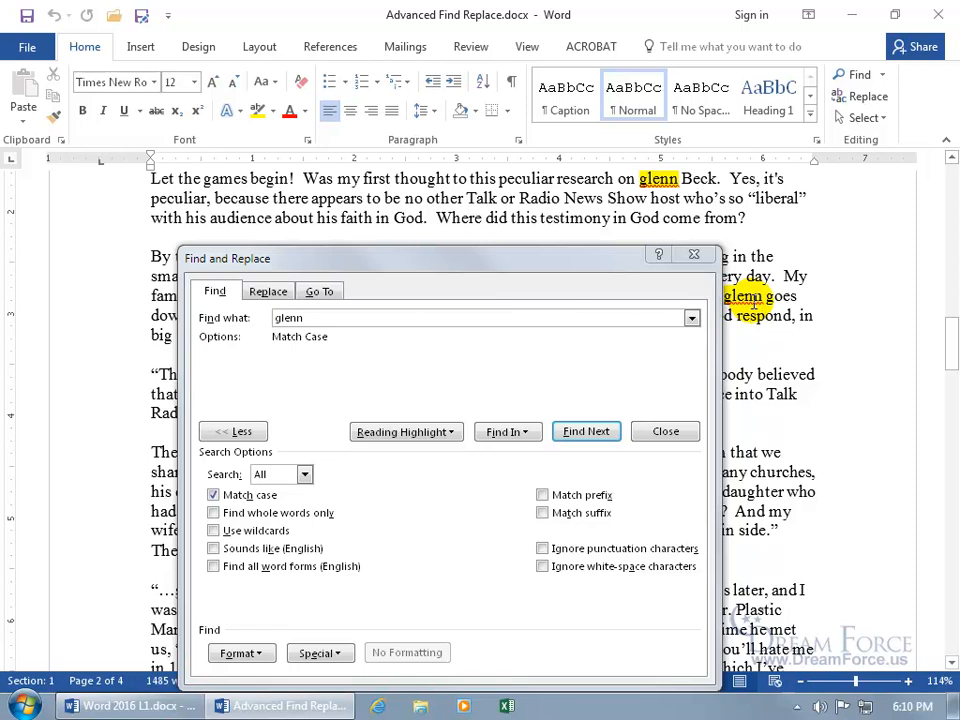
# - Close Find and Replace, add a space before the lowercase "glenn" in the second visible paragraph, and delete that space
pyautogui.click(693, 254)
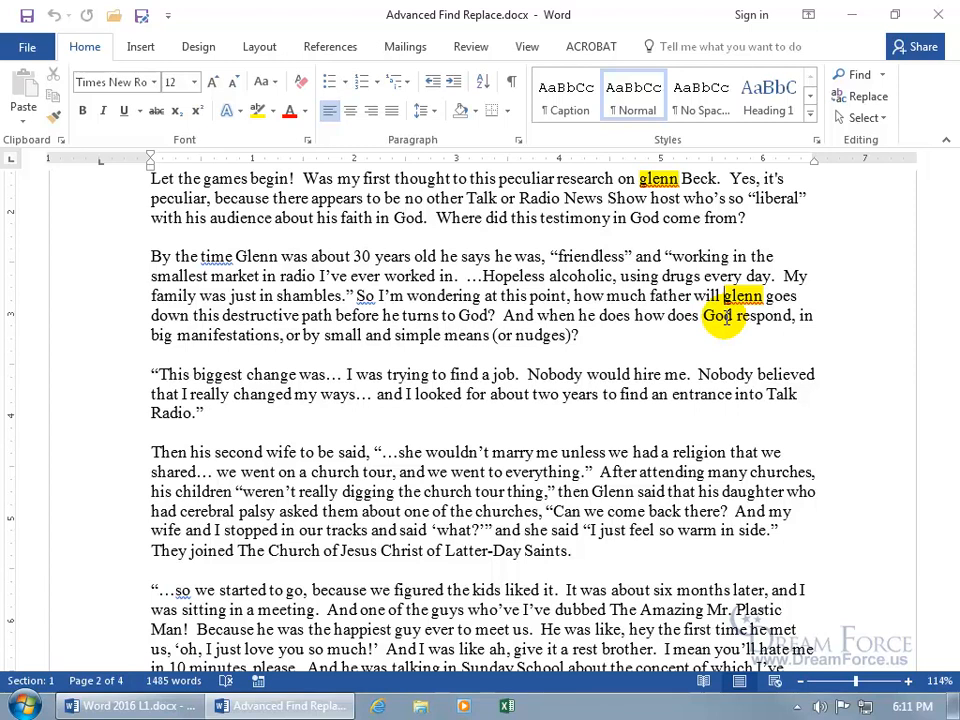
pyautogui.click(728, 295)
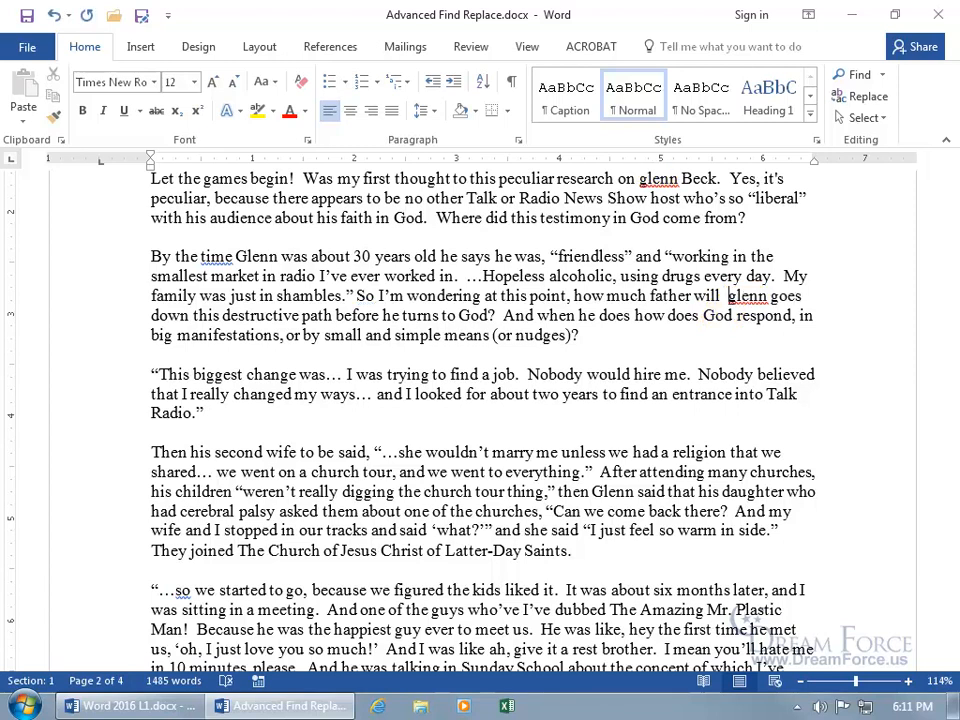
pyautogui.press('BackSpace')
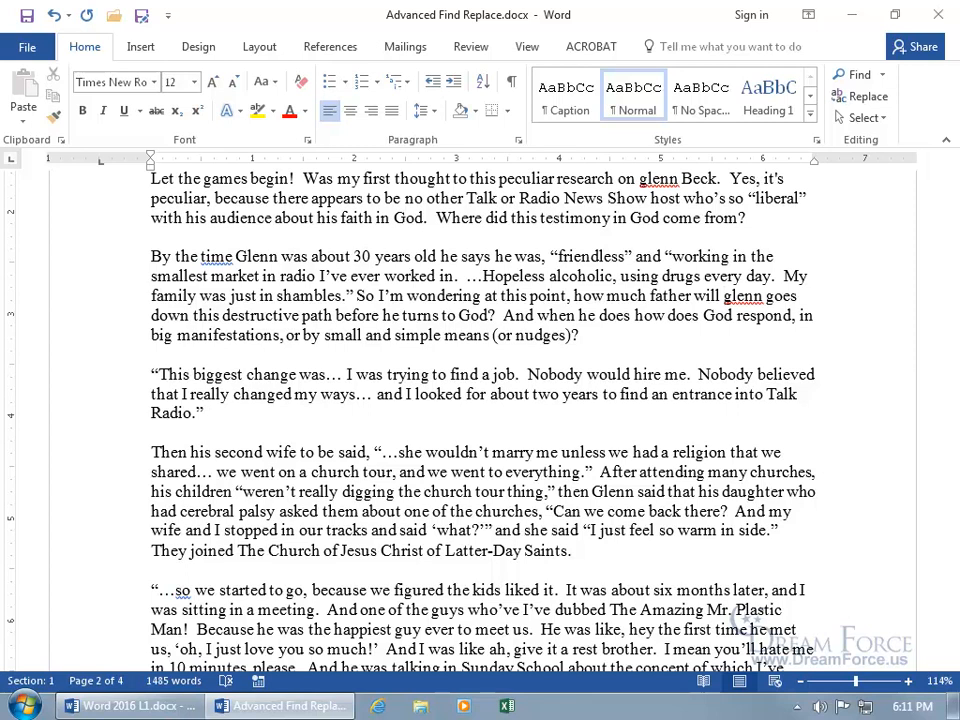
# - Reopen Find, apply the reading highlight to all case-matching occurrences of "glenn", and move the dialog clear of the matches
pyautogui.hotkey('ctrl', 'g')
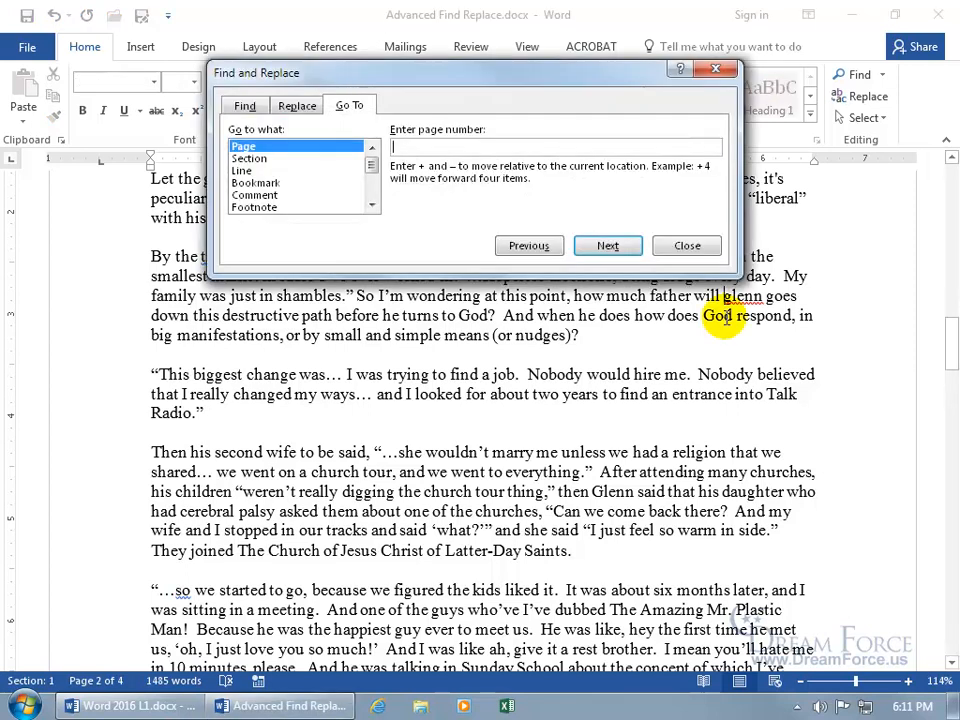
pyautogui.click(247, 105)
pyautogui.click(435, 246)
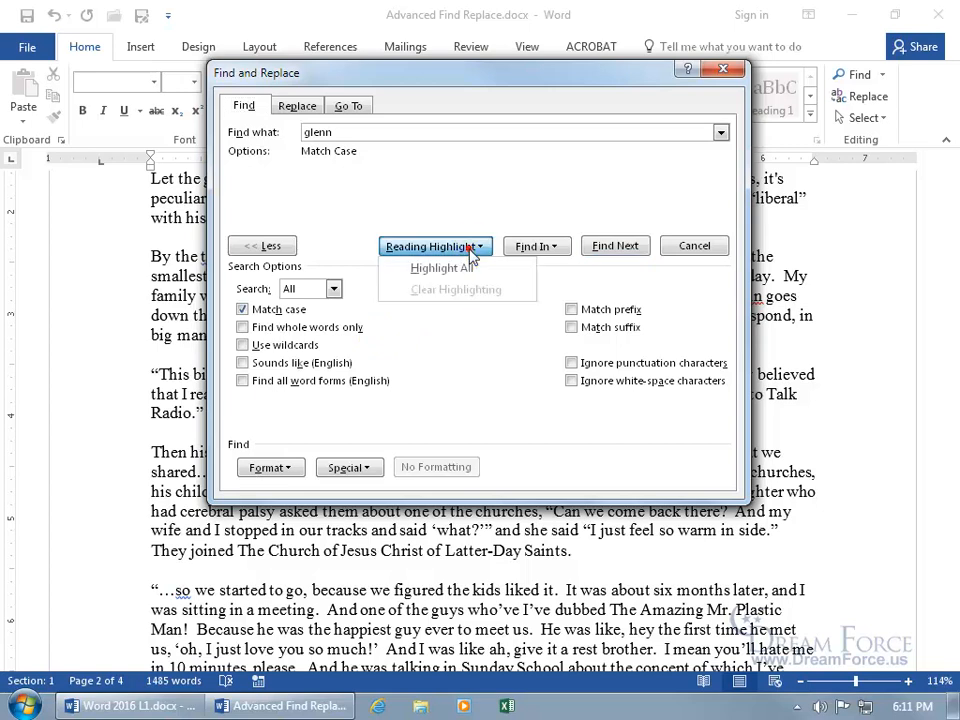
pyautogui.click(440, 208)
pyautogui.moveTo(526, 90); pyautogui.dragTo(463, 242)
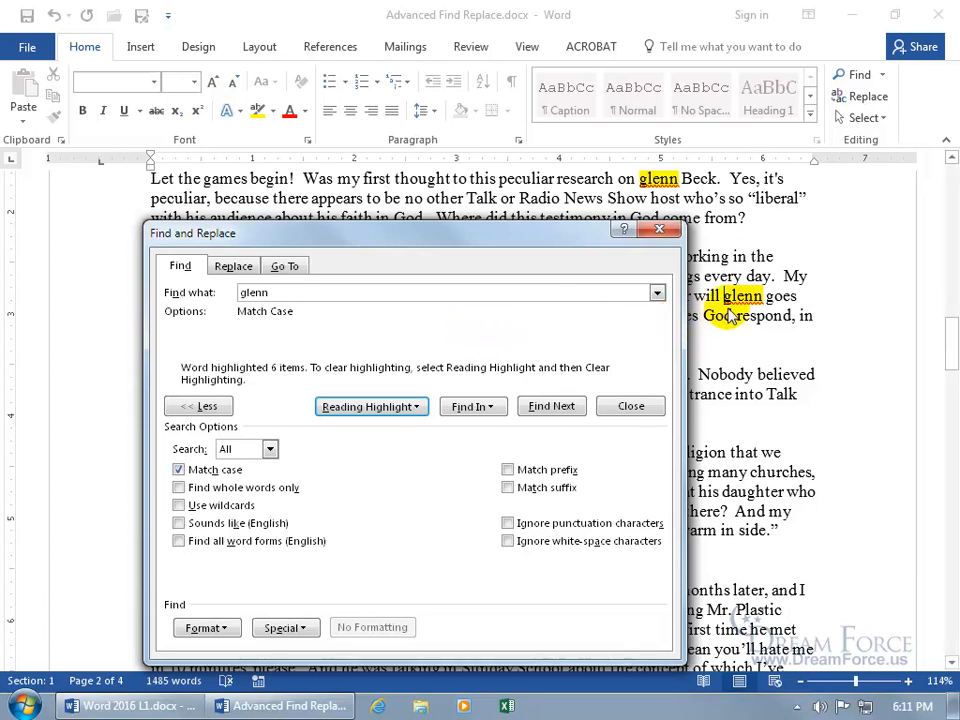
# - Switch to replacing and set the replacement text for "glenn" to "Glenn"
pyautogui.click(235, 270)
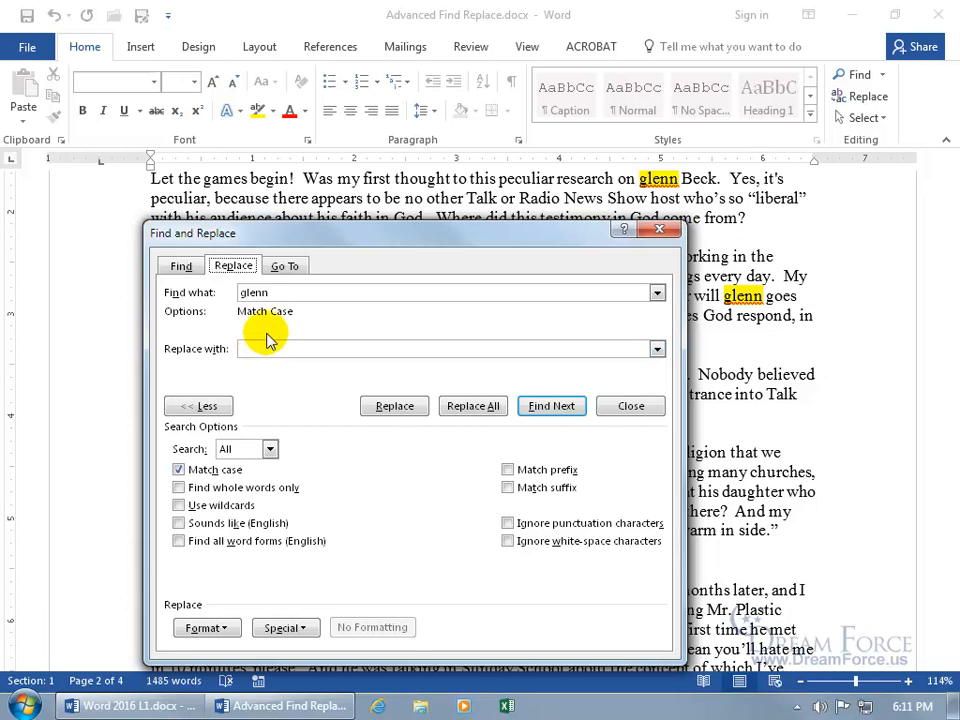
pyautogui.click(260, 348)
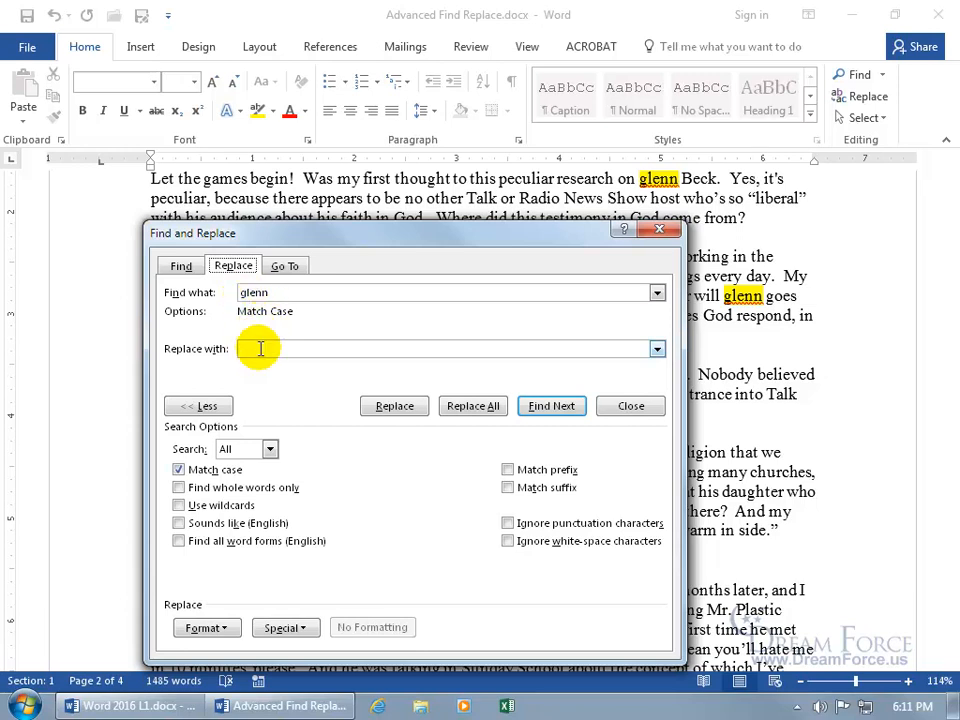
pyautogui.write('Glenn')
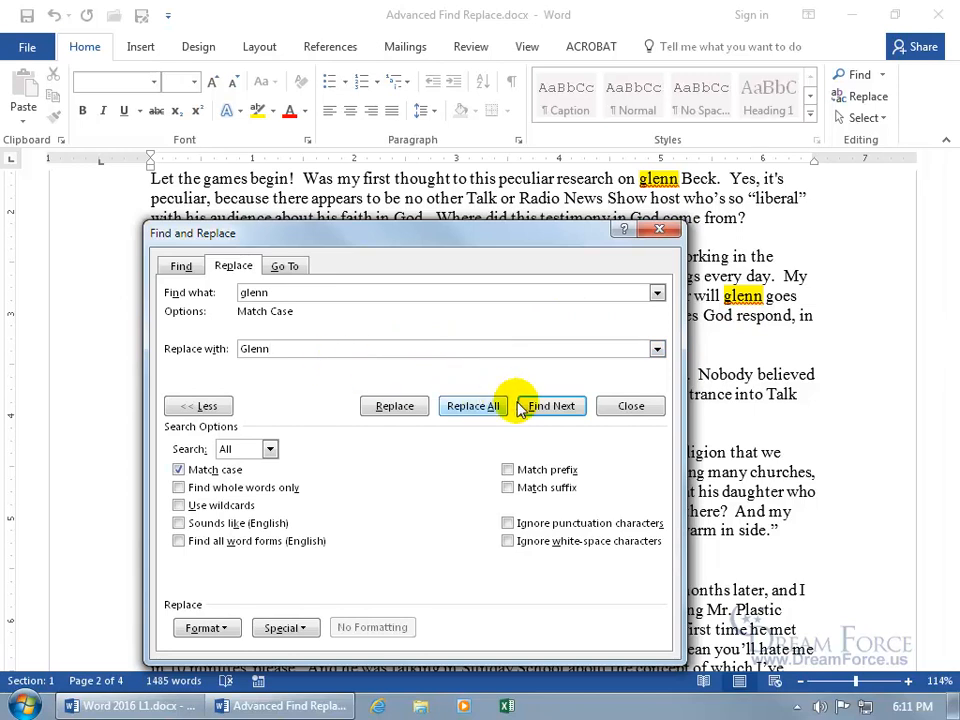
# - Find the next lowercase "glenn" and replace it and the following match one at a time with "Glenn"
pyautogui.click(550, 406)
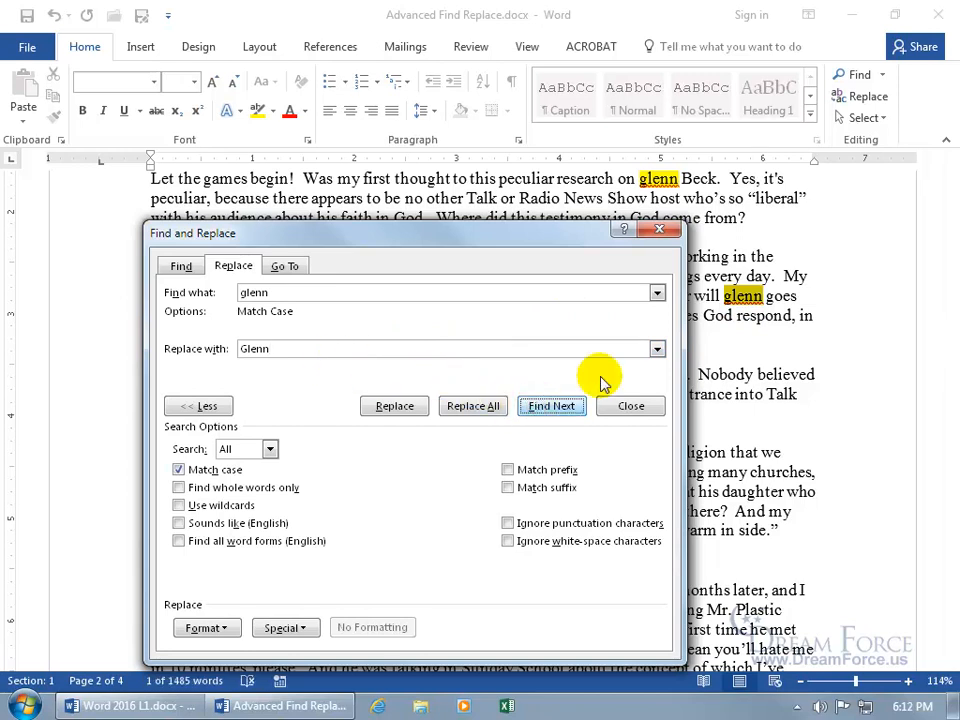
pyautogui.click(394, 405)
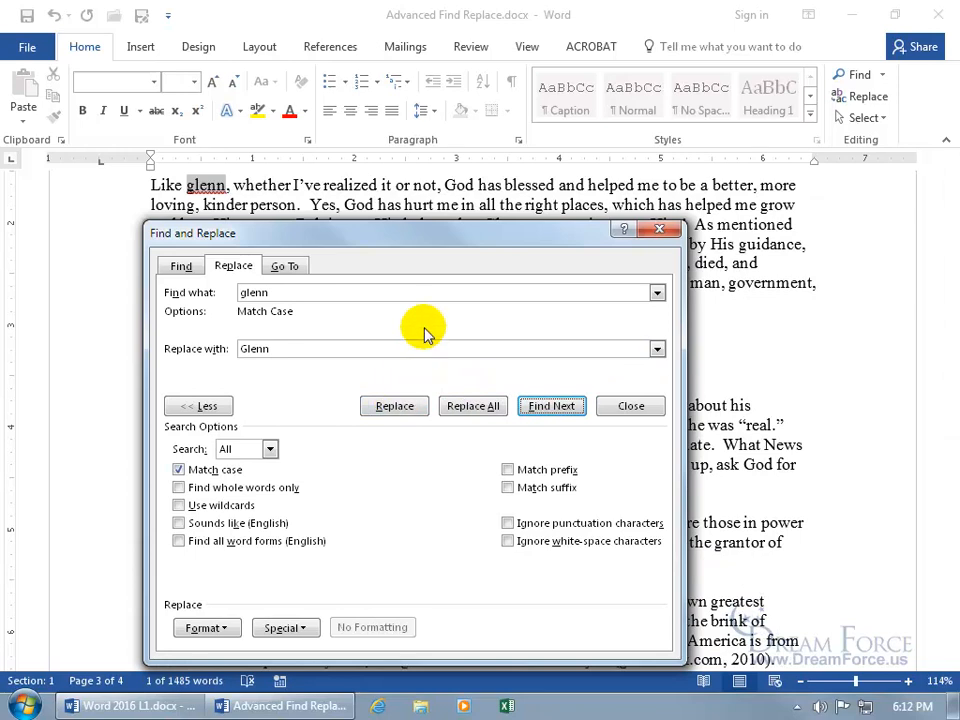
pyautogui.click(398, 406)
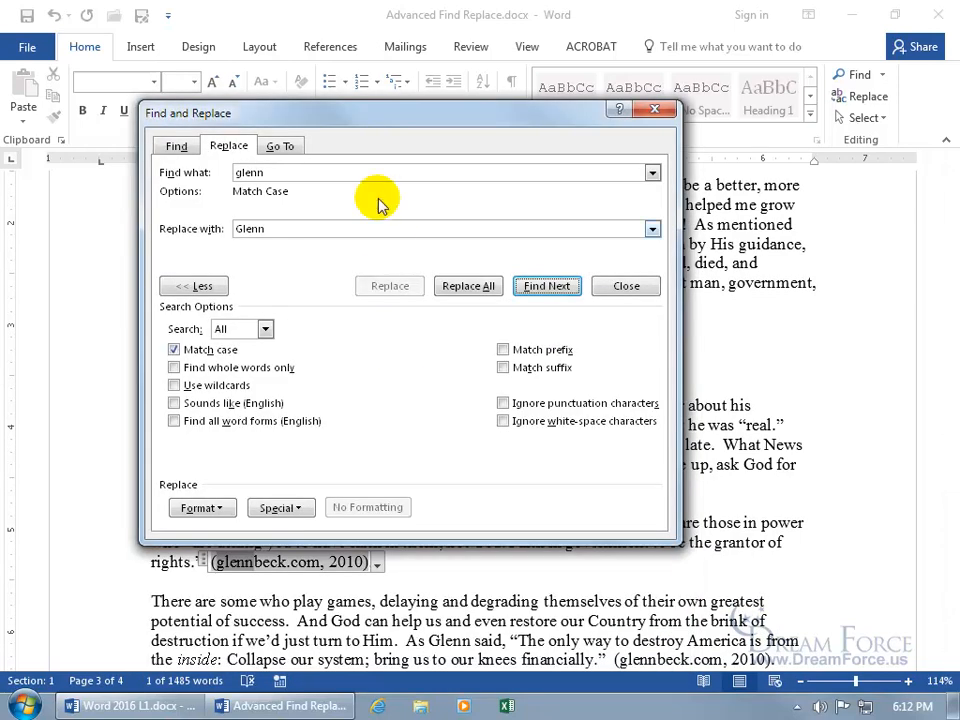
# - Replace all remaining case-matching occurrences of "glenn" with "Glenn" and close Find and Replace
pyautogui.moveTo(358, 121); pyautogui.dragTo(478, 96)
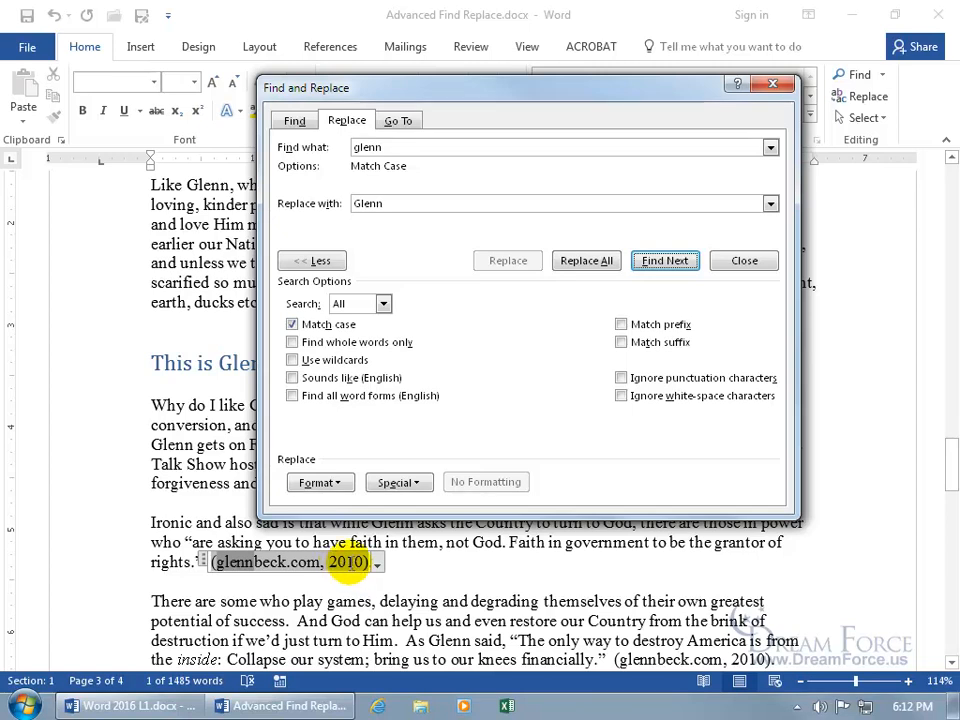
pyautogui.click(592, 261)
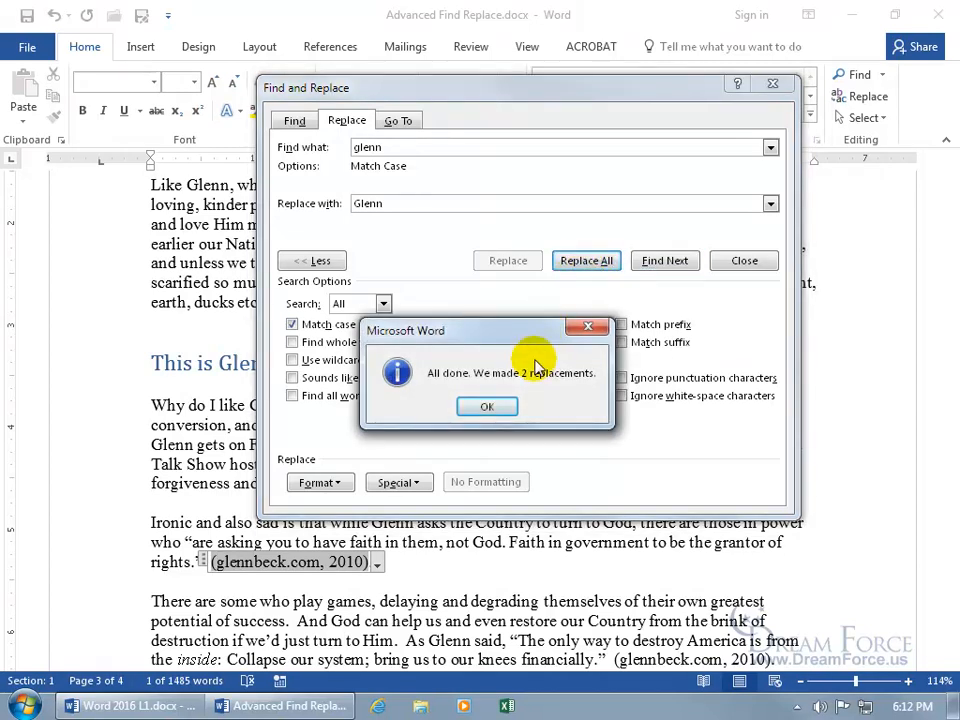
pyautogui.click(497, 406)
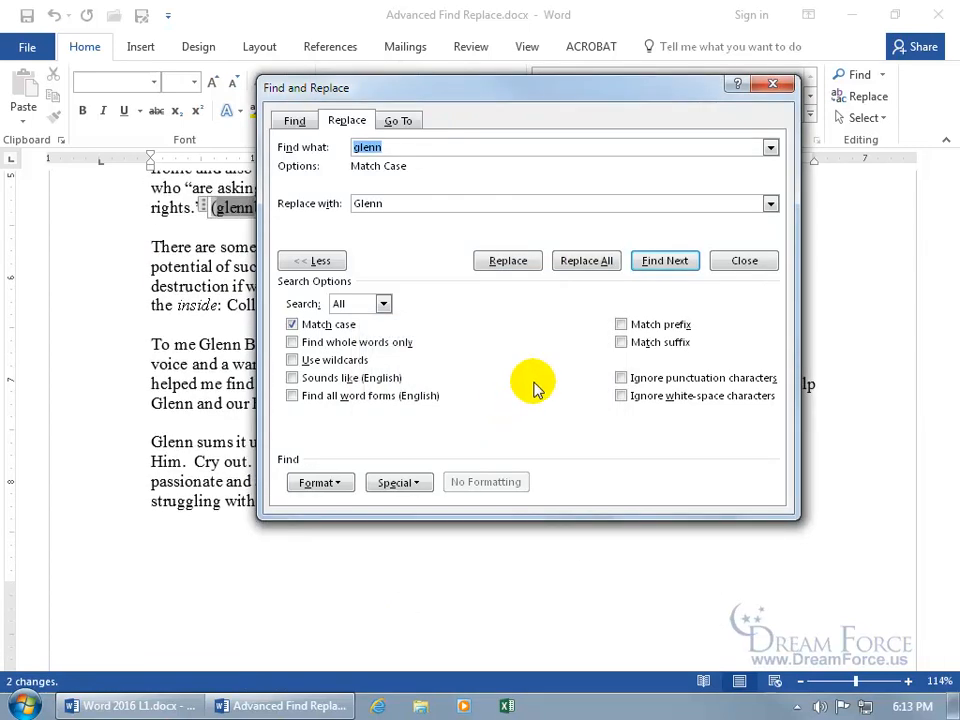
pyautogui.click(773, 84)
# - Change the font color of the first "Glenn" in the opening paragraph to red
pyautogui.hotkey('ctrl', 'Home')
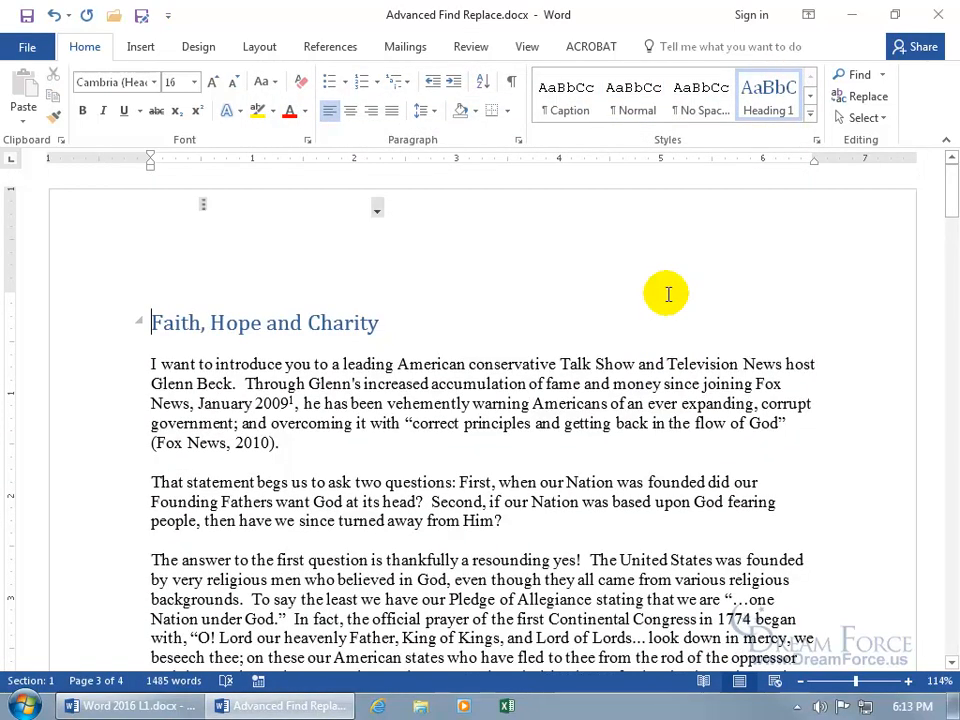
pyautogui.doubleClick(156, 381)
pyautogui.click(266, 354)
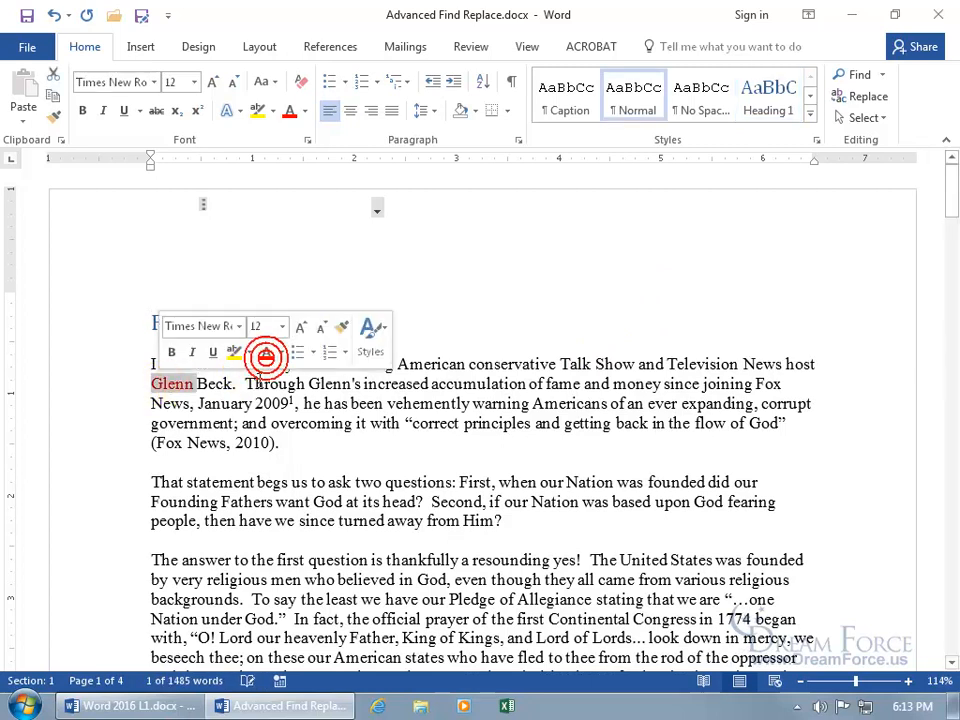
pyautogui.click(441, 364)
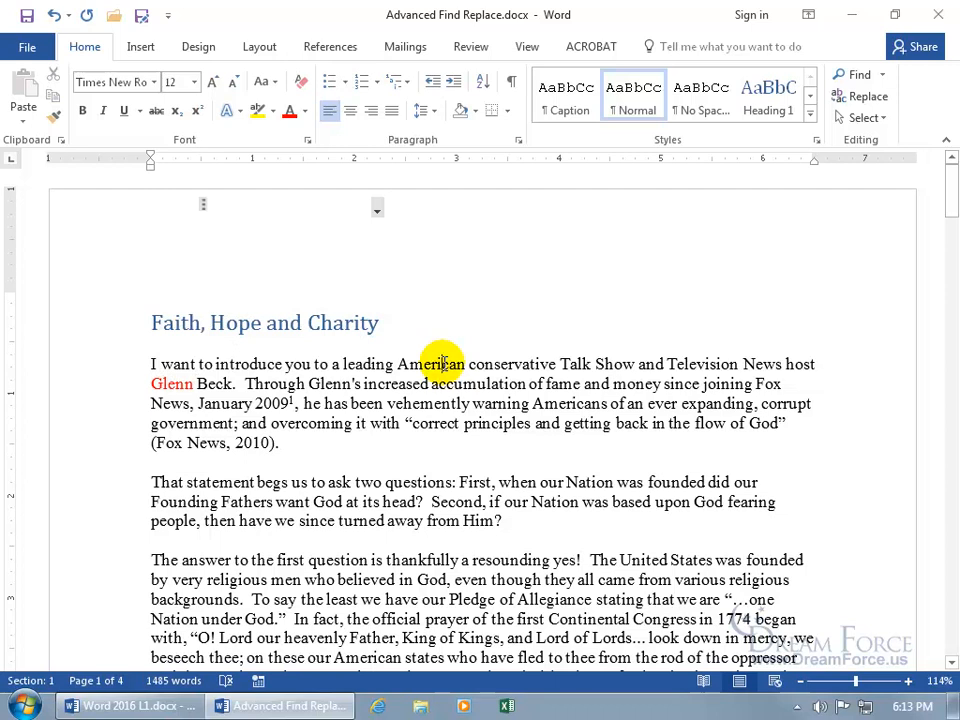
# - Reopen Find, turn off Match case, and find the next occurrence of "glenn" in any letter case
pyautogui.hotkey('ctrl', 'g')
pyautogui.click(246, 175)
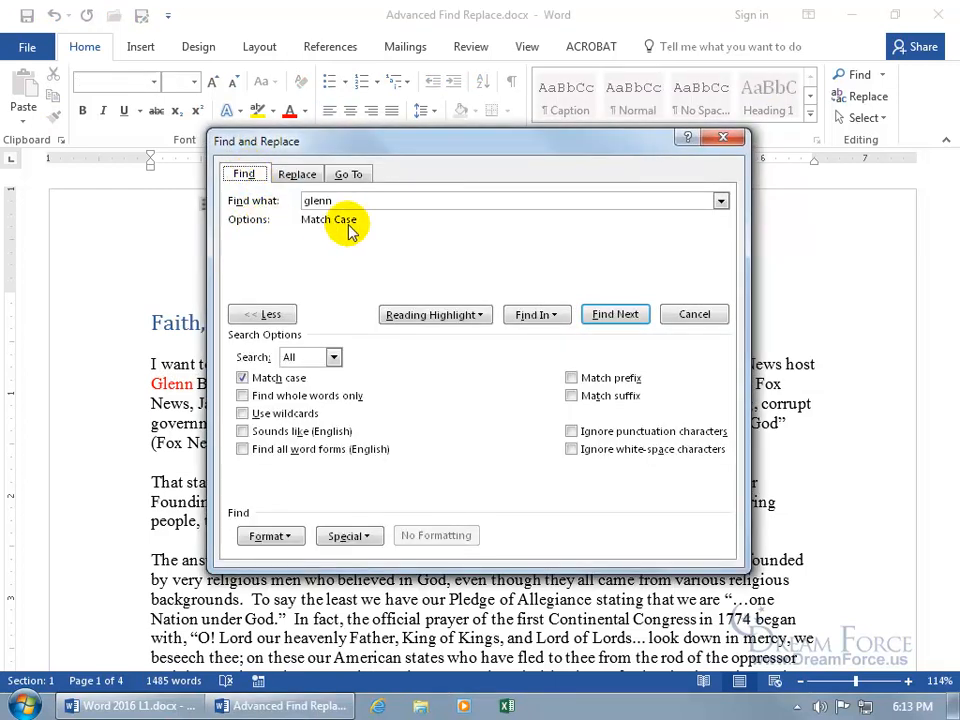
pyautogui.moveTo(360, 142); pyautogui.dragTo(403, 141)
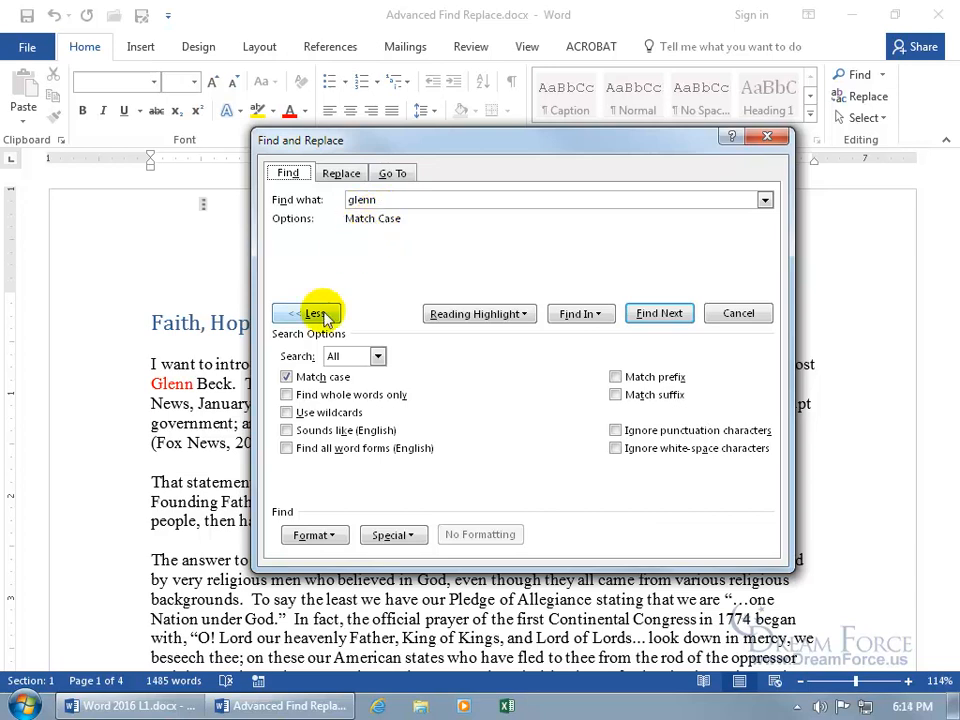
pyautogui.click(287, 378)
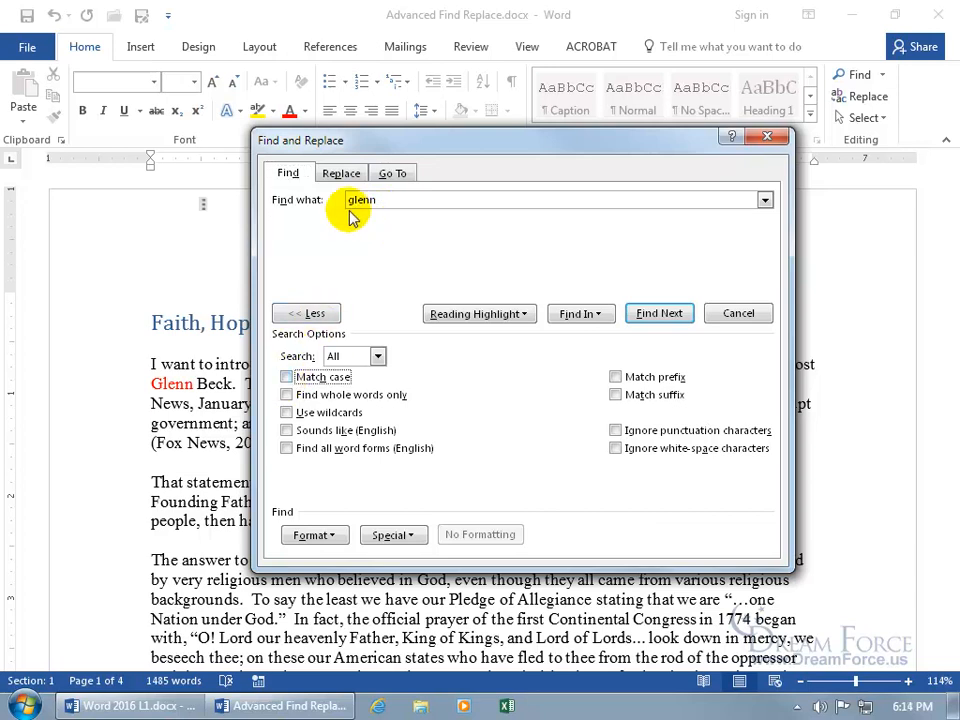
pyautogui.click(650, 318)
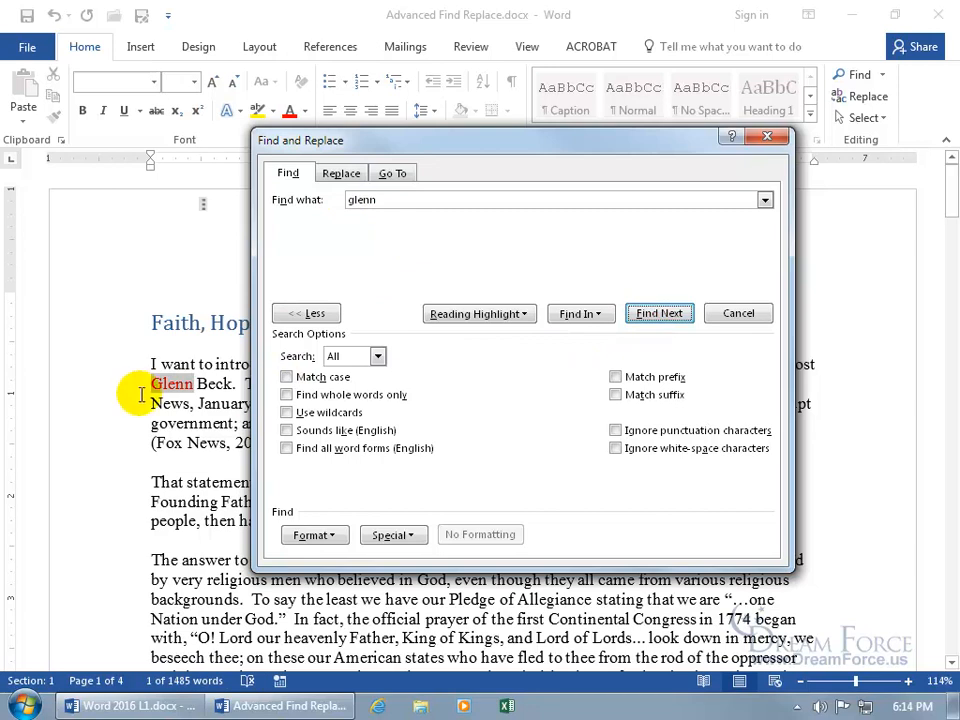
# - Restrict the search for "glenn" to bold 12 pt text and run it from the start of the opening paragraph
pyautogui.click(196, 364)
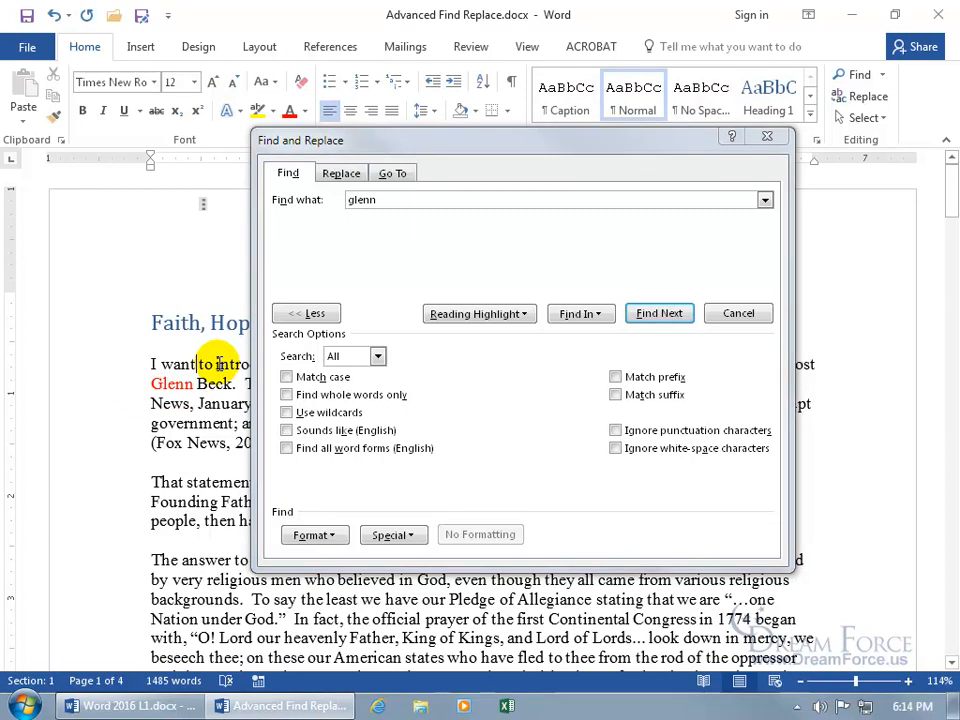
pyautogui.click(318, 536)
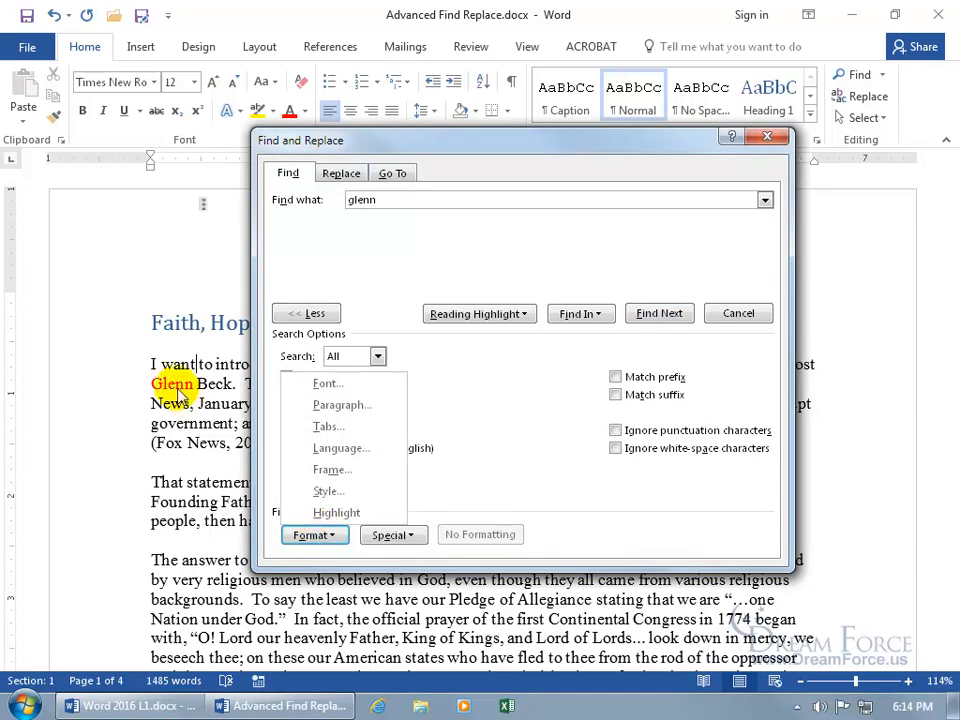
pyautogui.click(324, 388)
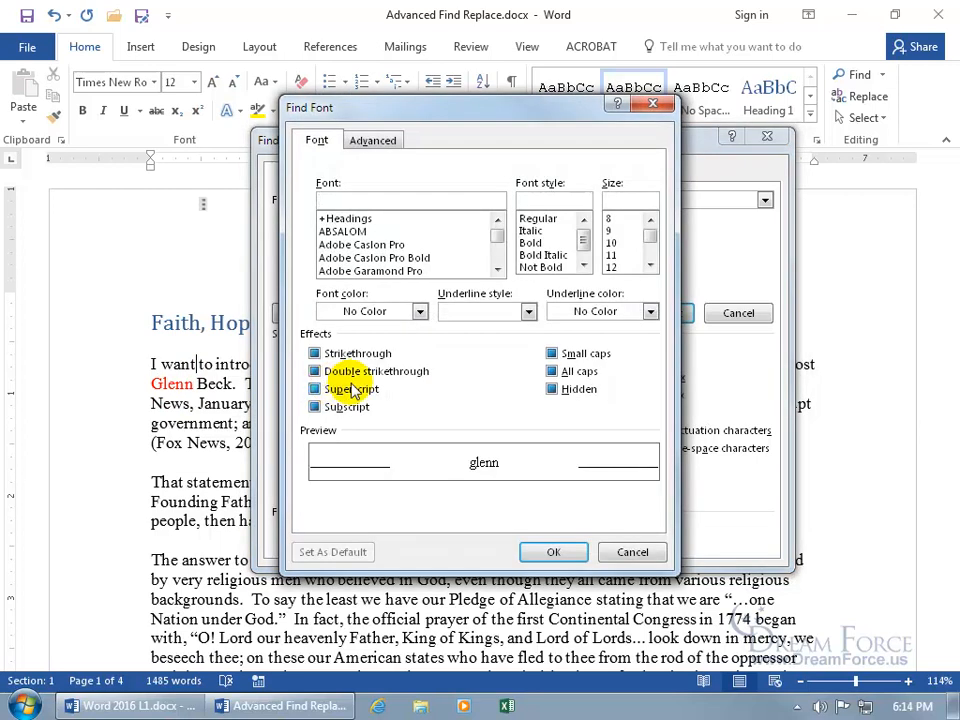
pyautogui.click(531, 243)
pyautogui.click(612, 267)
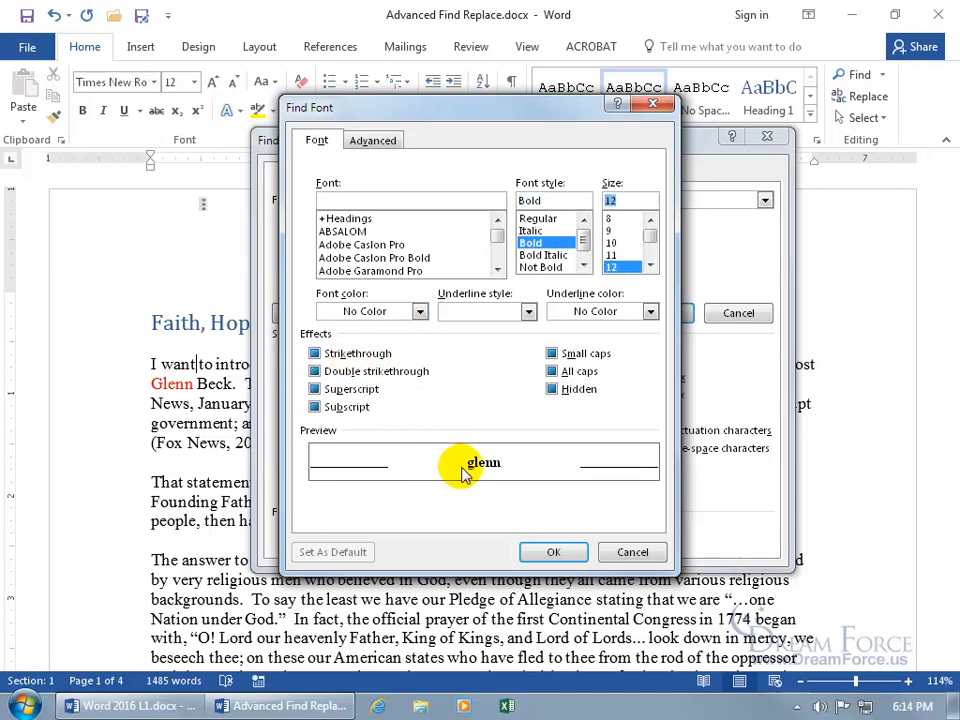
pyautogui.click(553, 552)
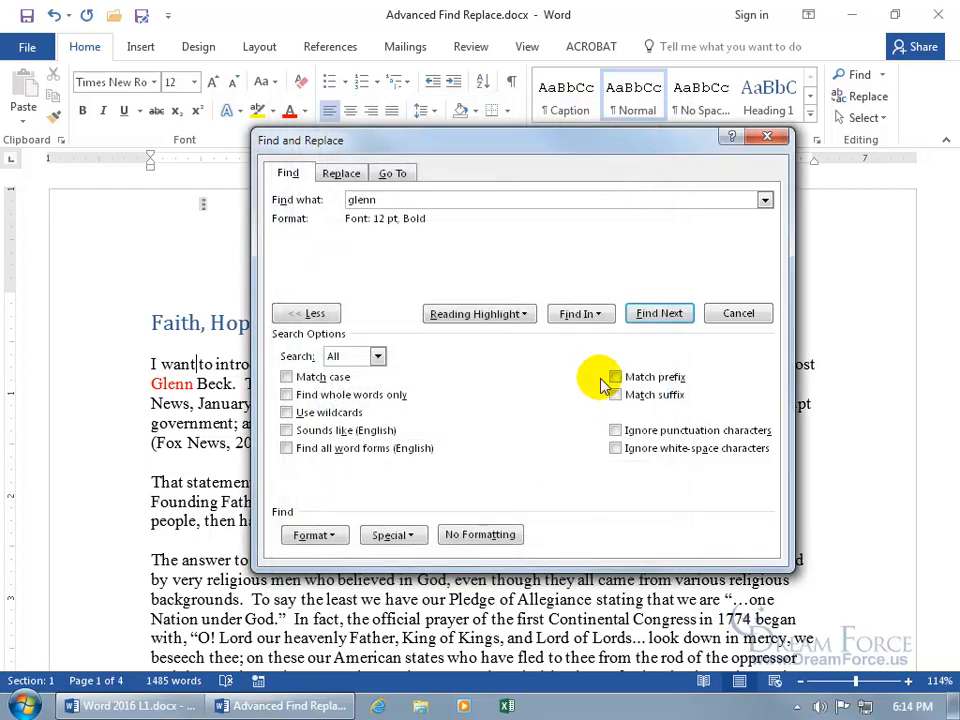
pyautogui.click(650, 320)
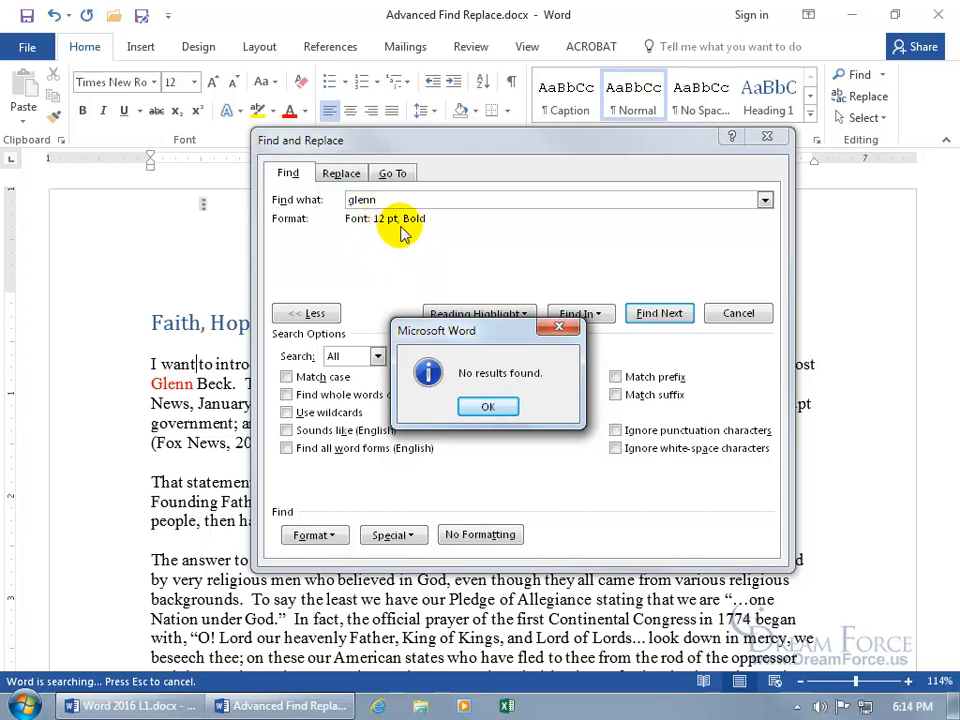
pyautogui.click(486, 407)
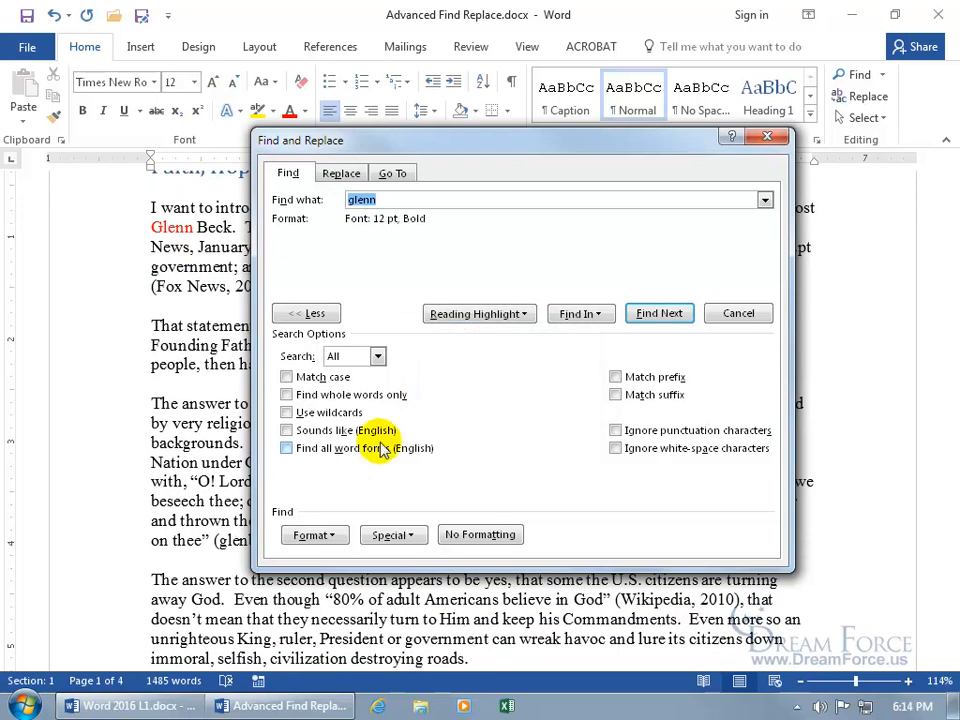
pyautogui.click(328, 536)
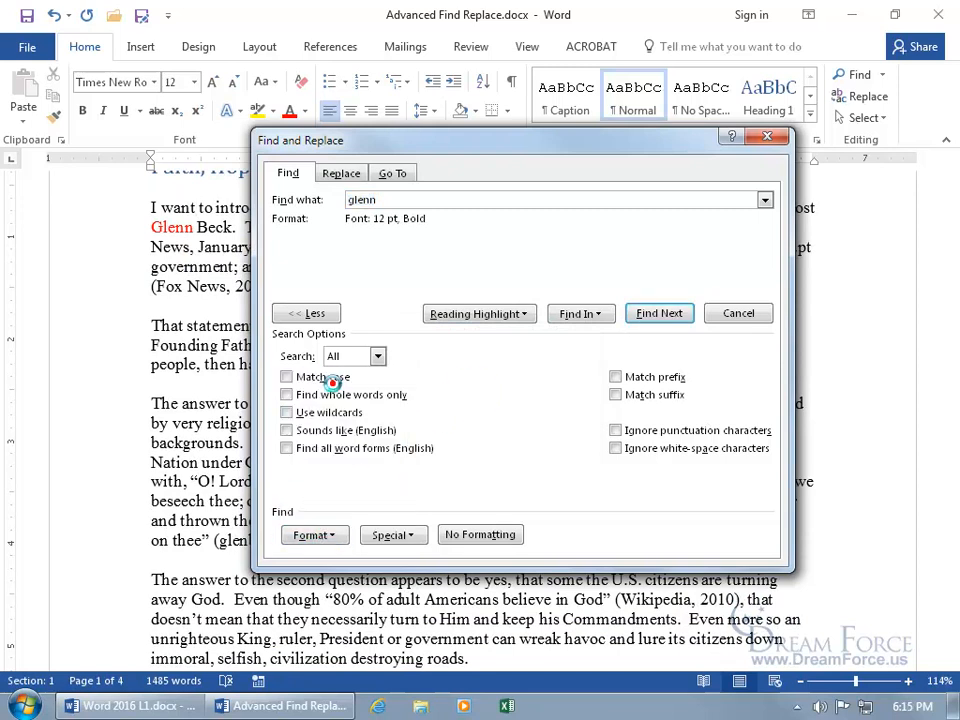
pyautogui.click(318, 382)
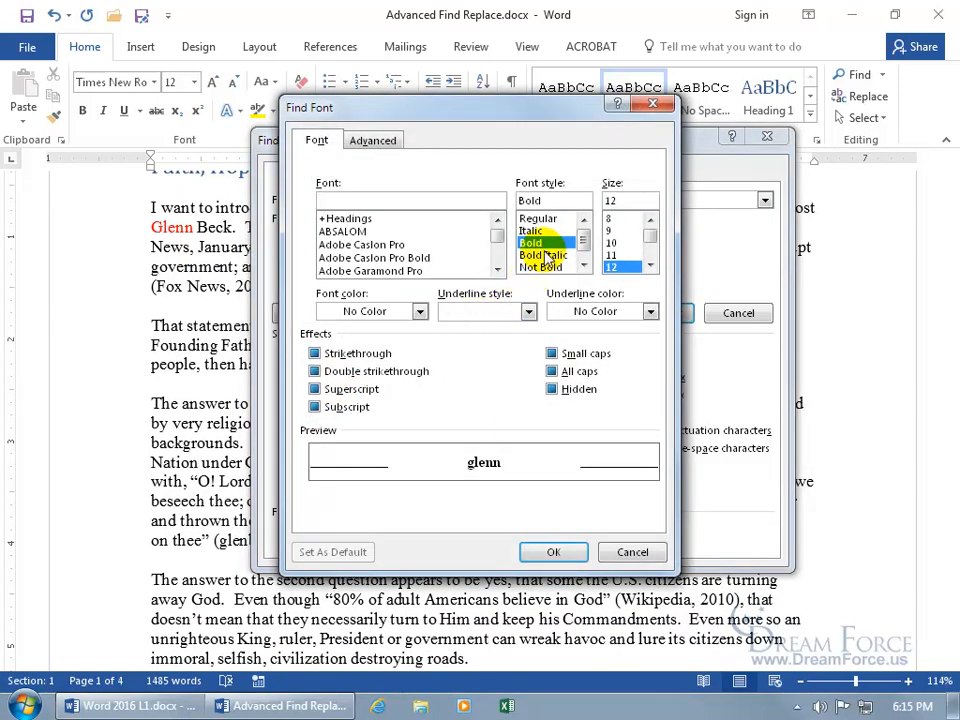
pyautogui.click(621, 552)
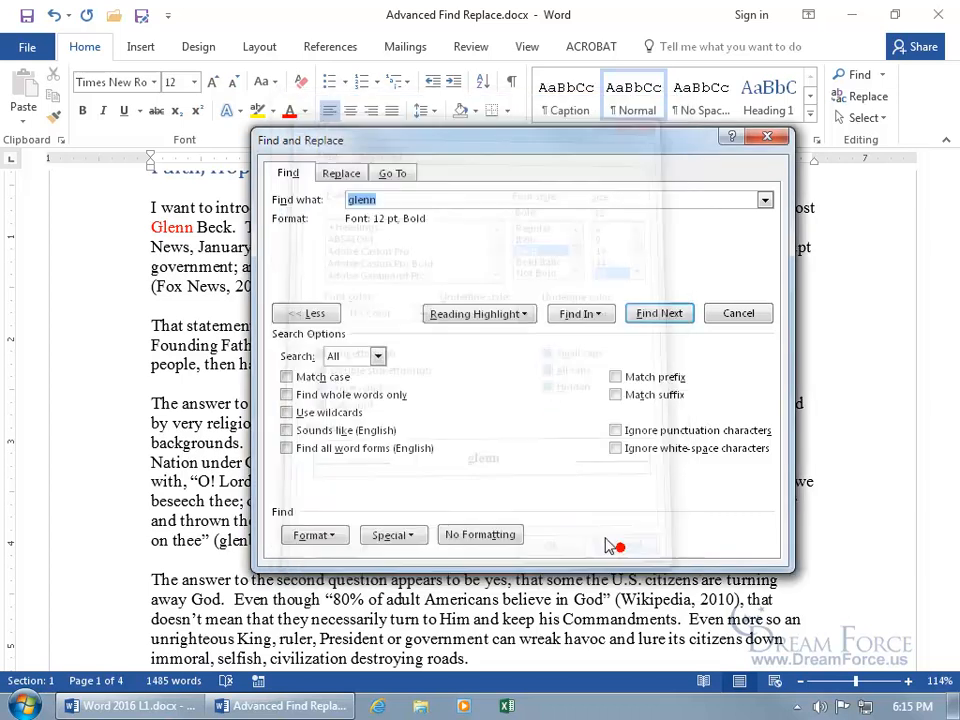
# - Clear the font criteria, restrict the search for "glenn" to red font color, and find the next match
pyautogui.click(395, 202)
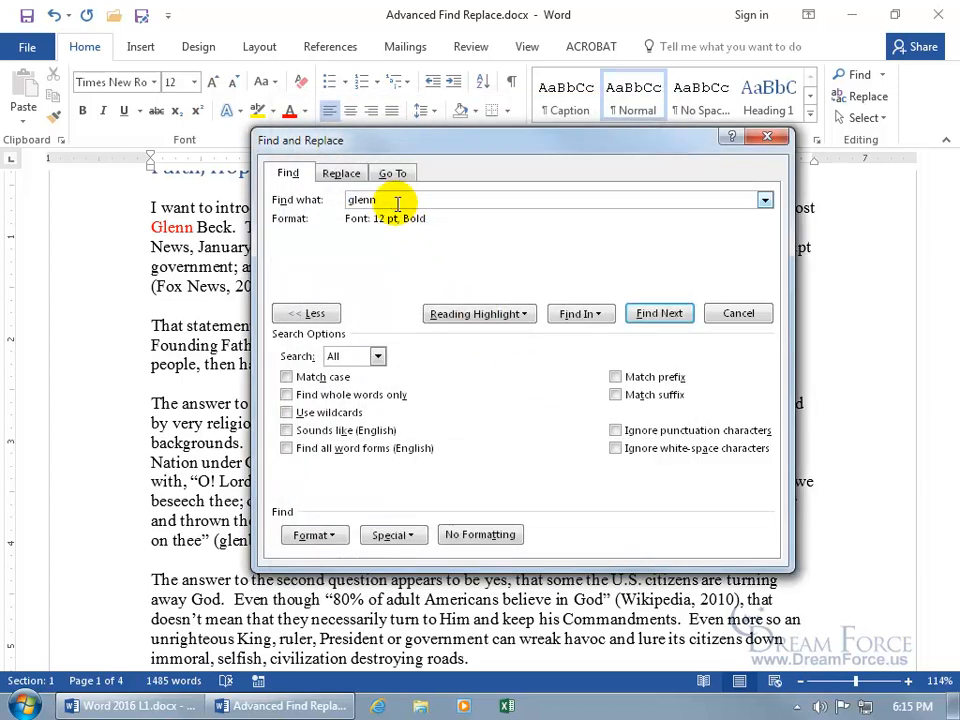
pyautogui.click(468, 536)
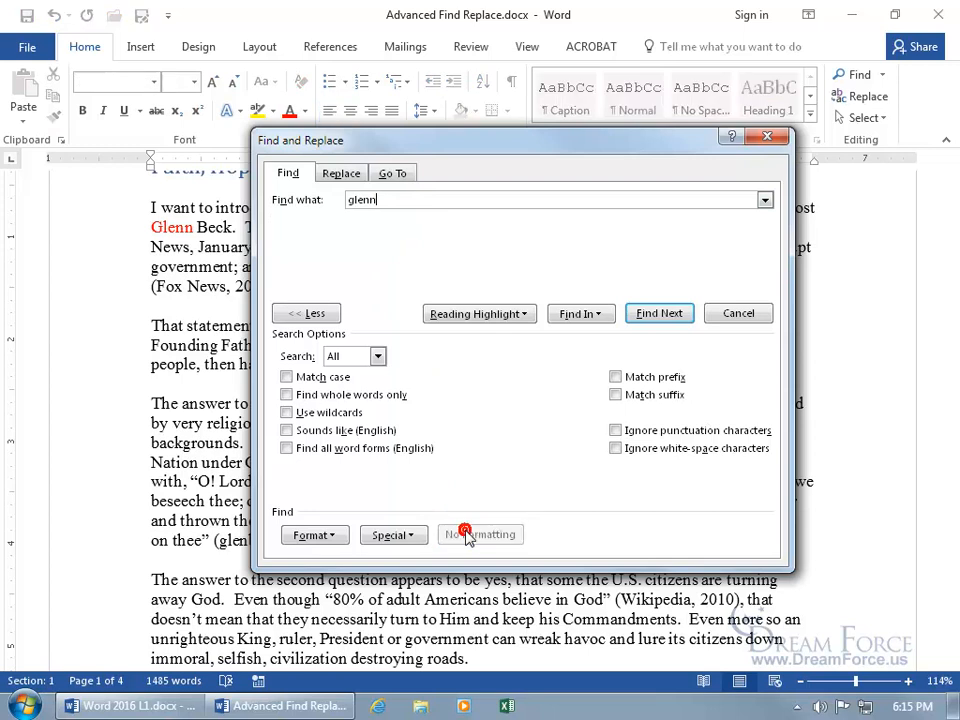
pyautogui.click(330, 538)
pyautogui.click(330, 385)
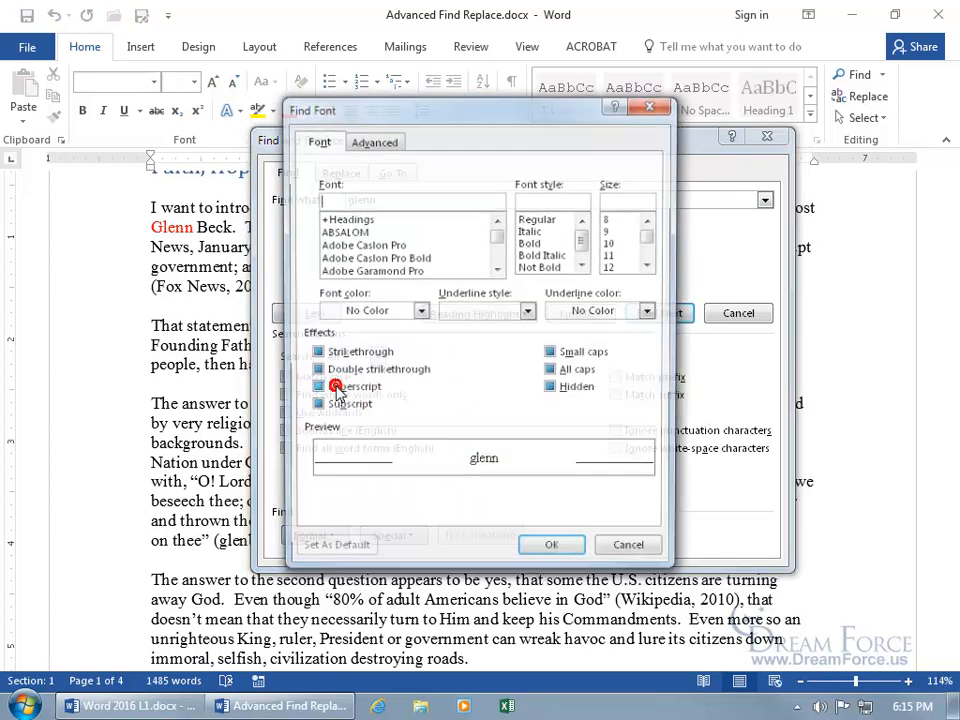
pyautogui.click(420, 312)
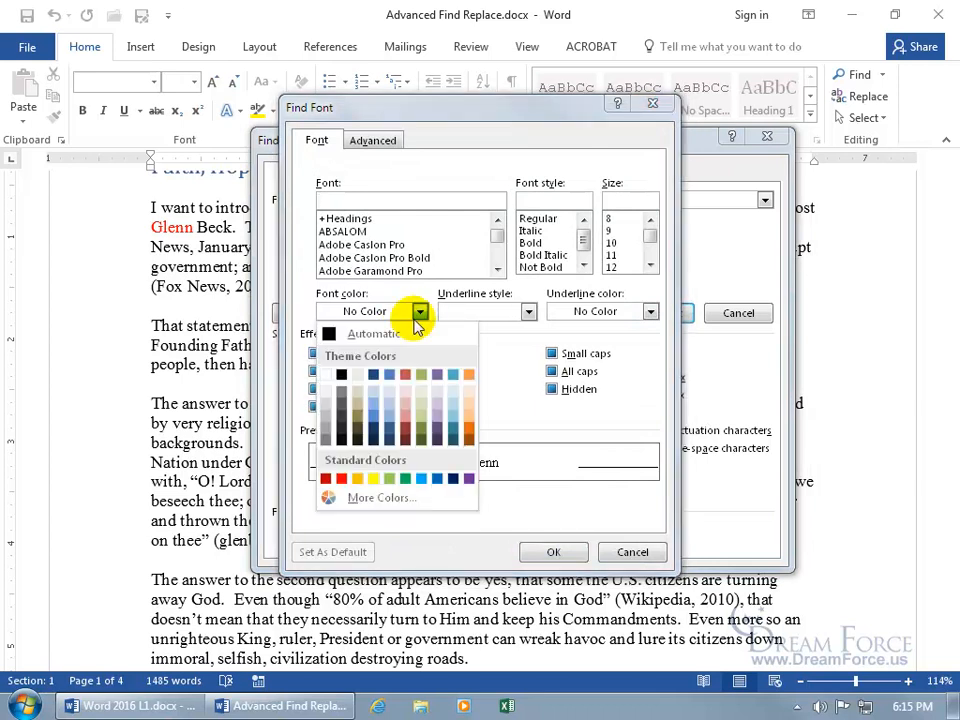
pyautogui.click(312, 476)
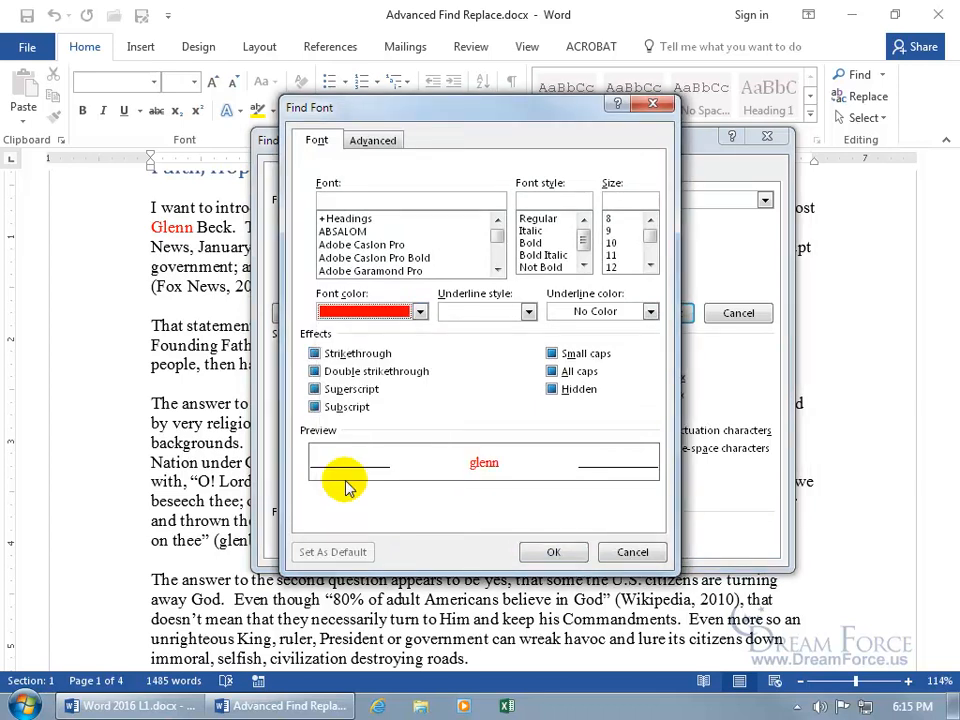
pyautogui.click(553, 552)
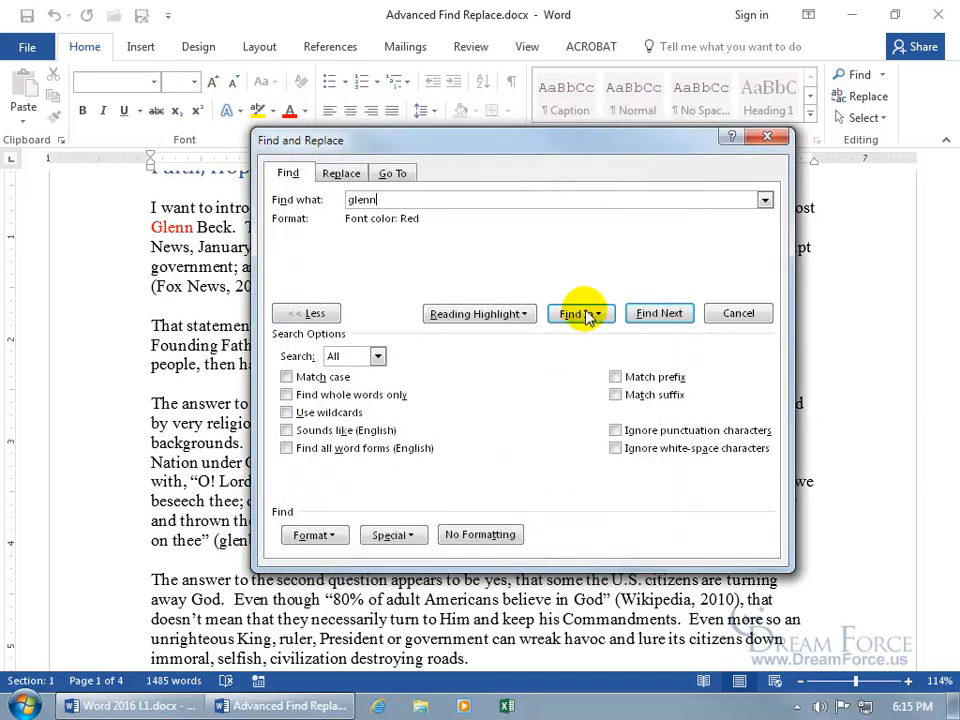
pyautogui.click(645, 313)
pyautogui.moveTo(540, 149); pyautogui.dragTo(531, 219)
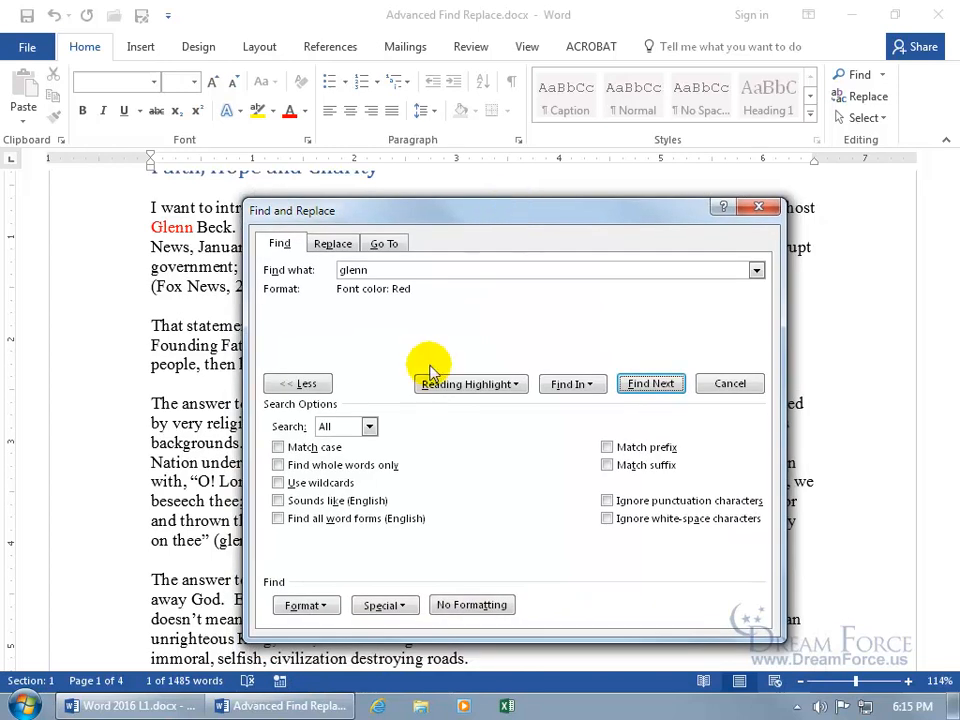
# - Review the paragraph and other format criteria, the special characters, and the document areas available for the search
pyautogui.click(320, 606)
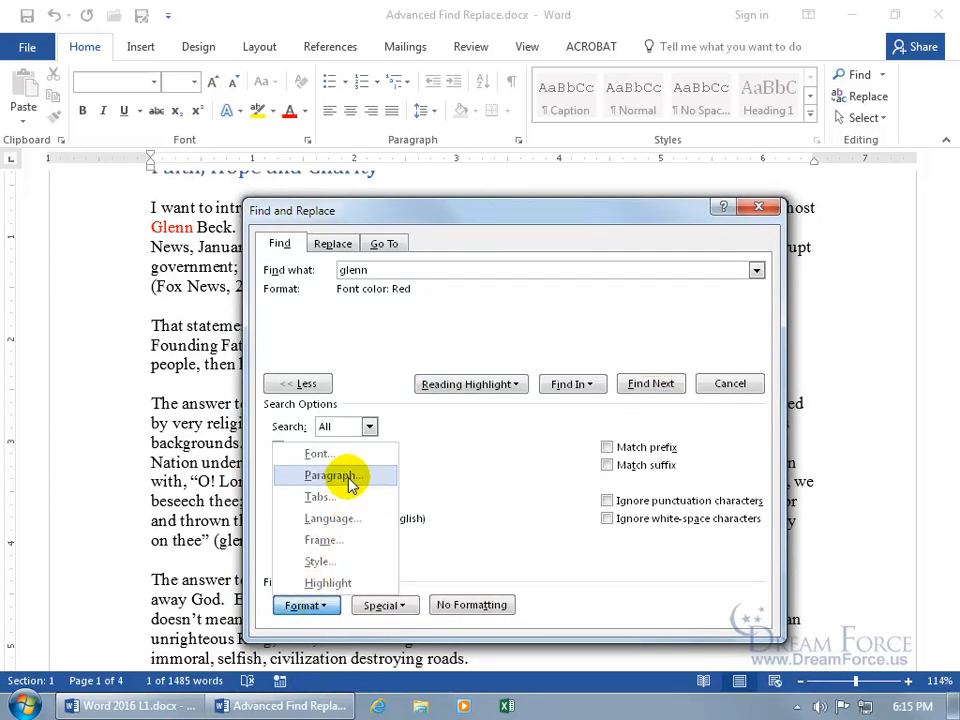
pyautogui.click(350, 485)
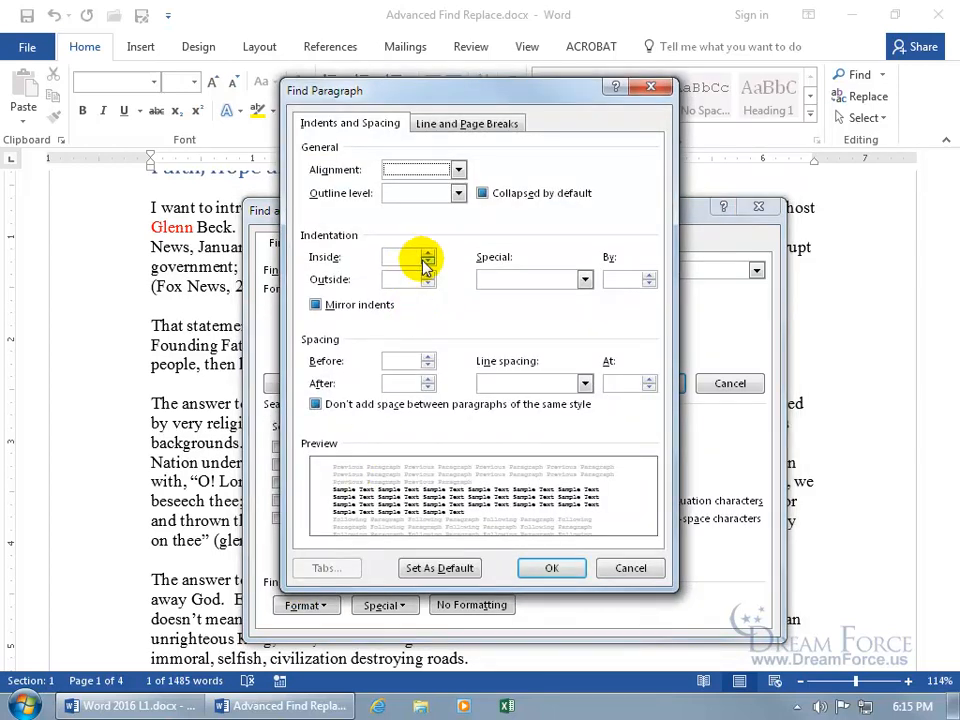
pyautogui.click(625, 568)
pyautogui.click(311, 605)
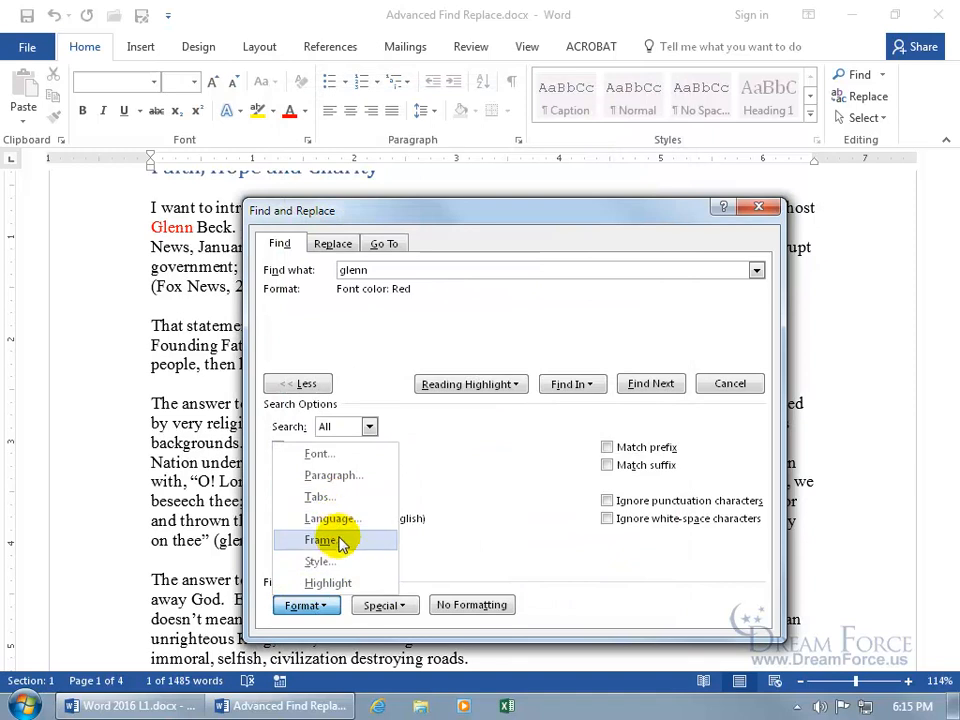
pyautogui.click(393, 608)
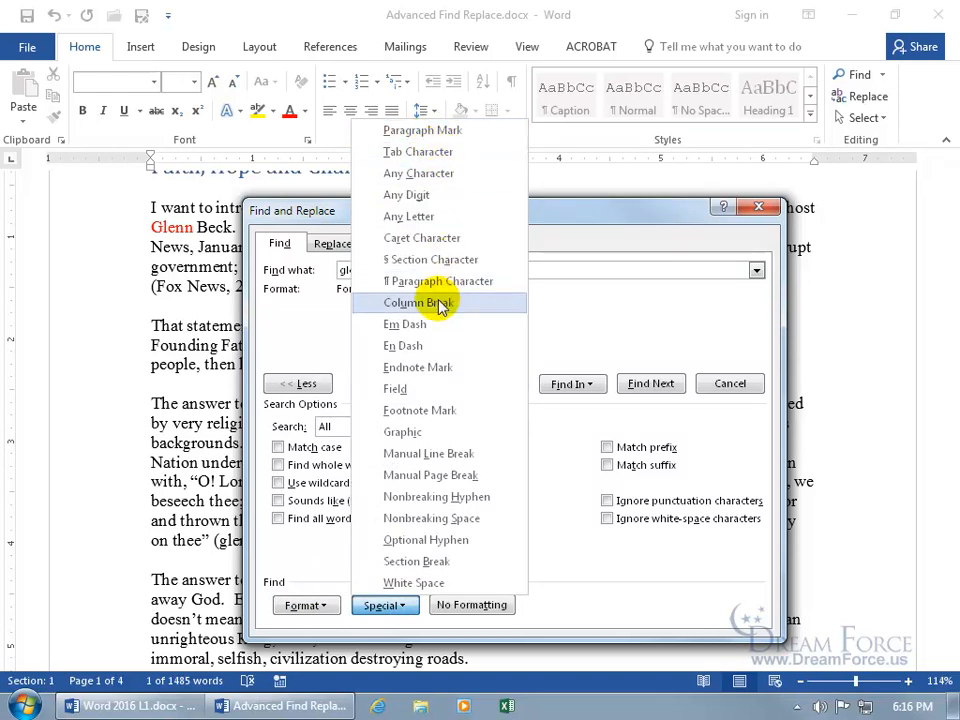
pyautogui.click(545, 316)
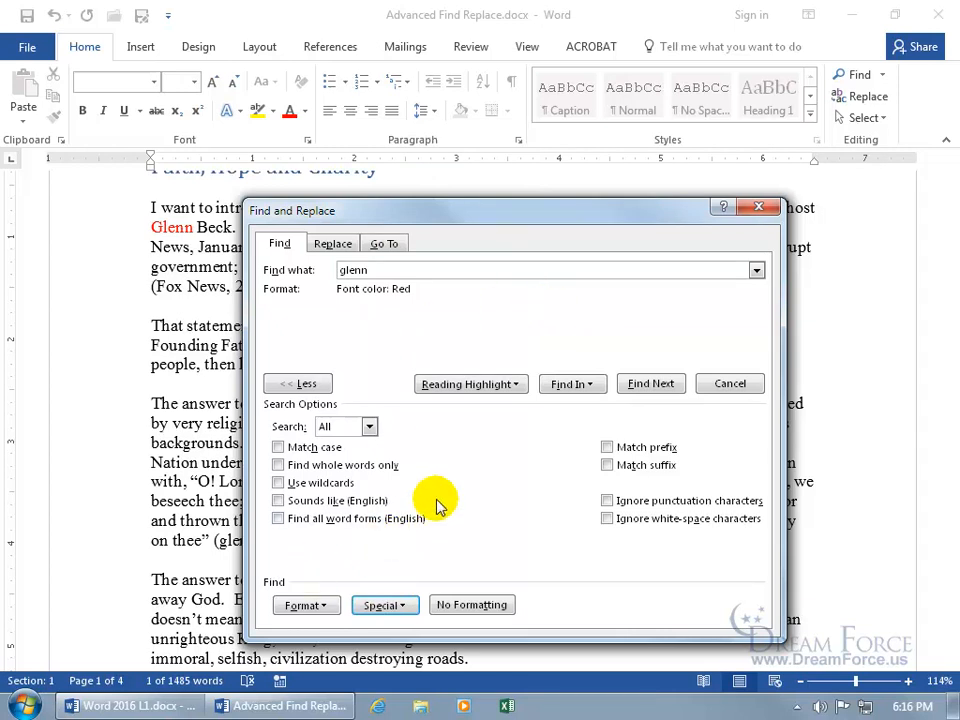
pyautogui.click(594, 387)
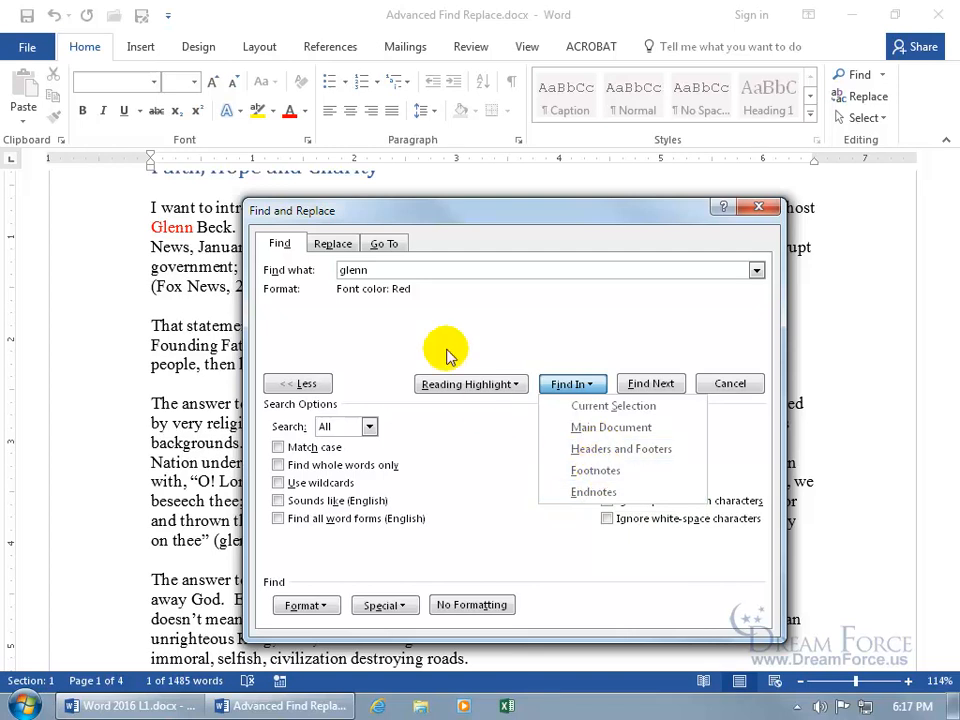
# - Go to page 3 of the document and look through the other Go To target types
pyautogui.click(352, 244)
pyautogui.click(385, 246)
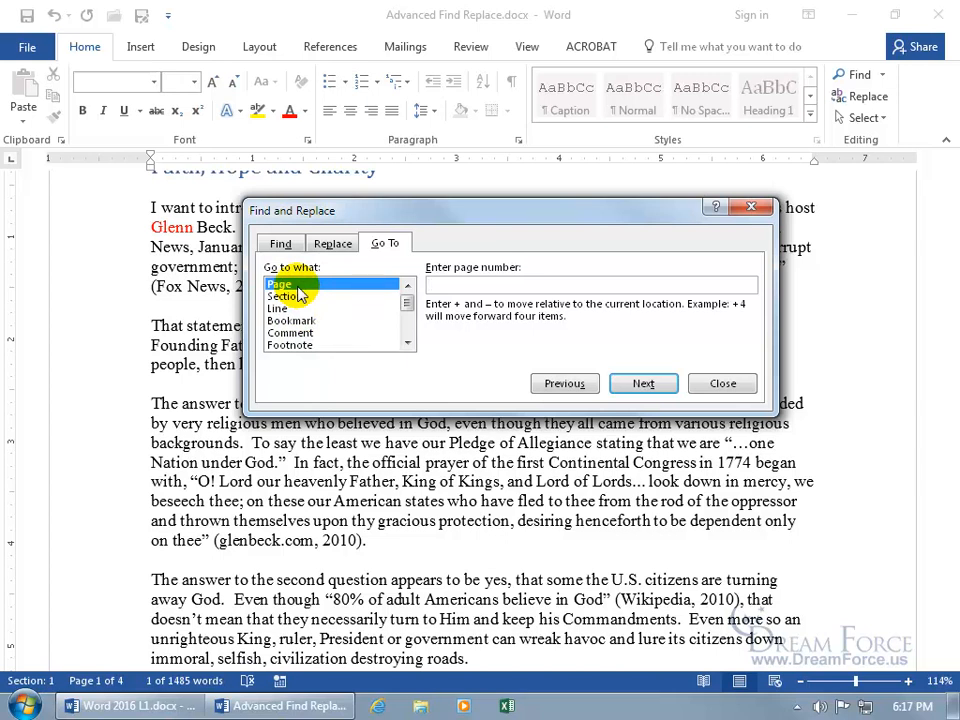
pyautogui.click(441, 286)
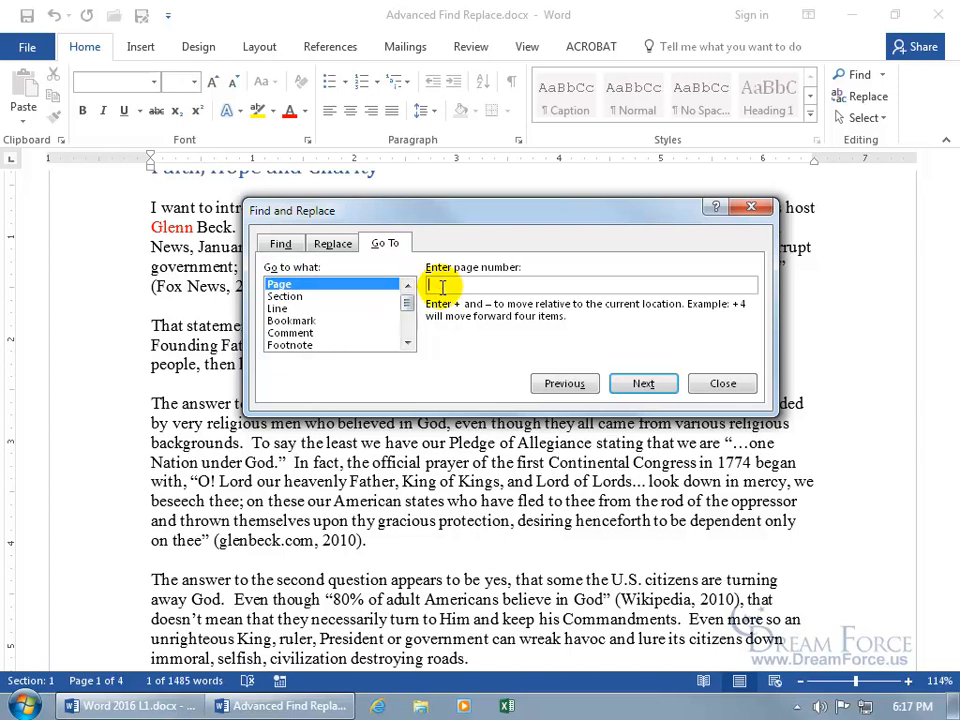
pyautogui.write('3')
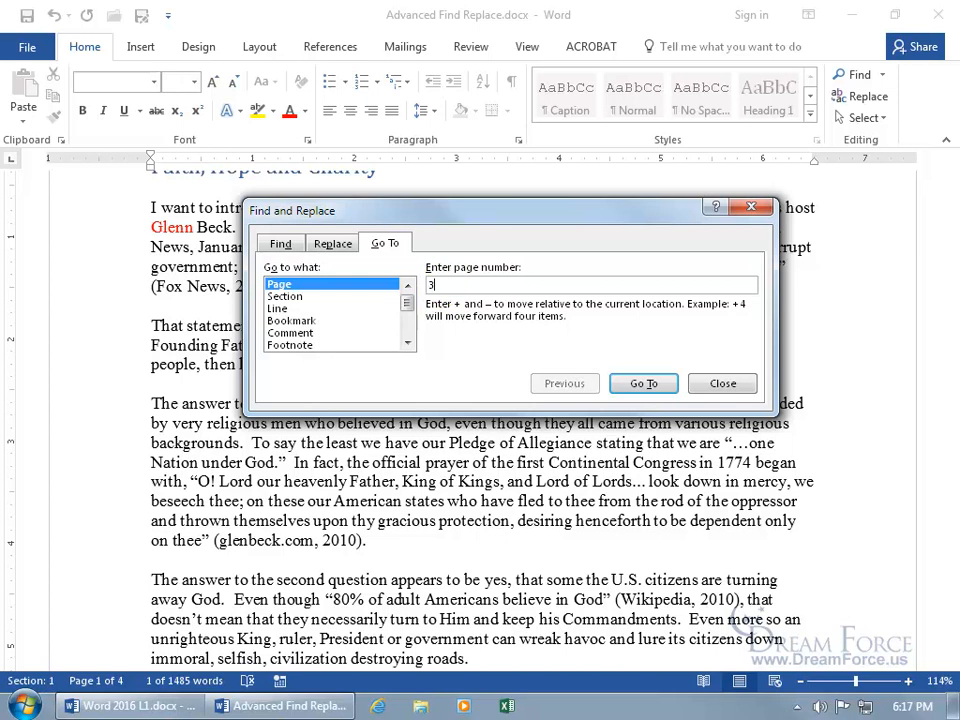
pyautogui.click(642, 384)
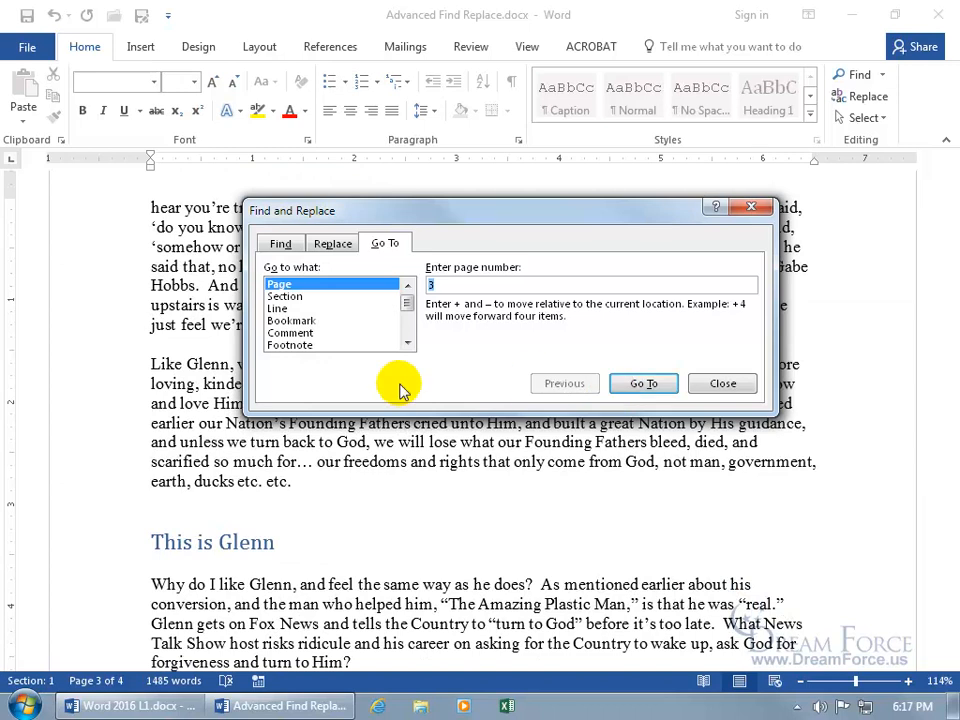
pyautogui.click(406, 305)
pyautogui.moveTo(406, 305); pyautogui.dragTo(410, 335)
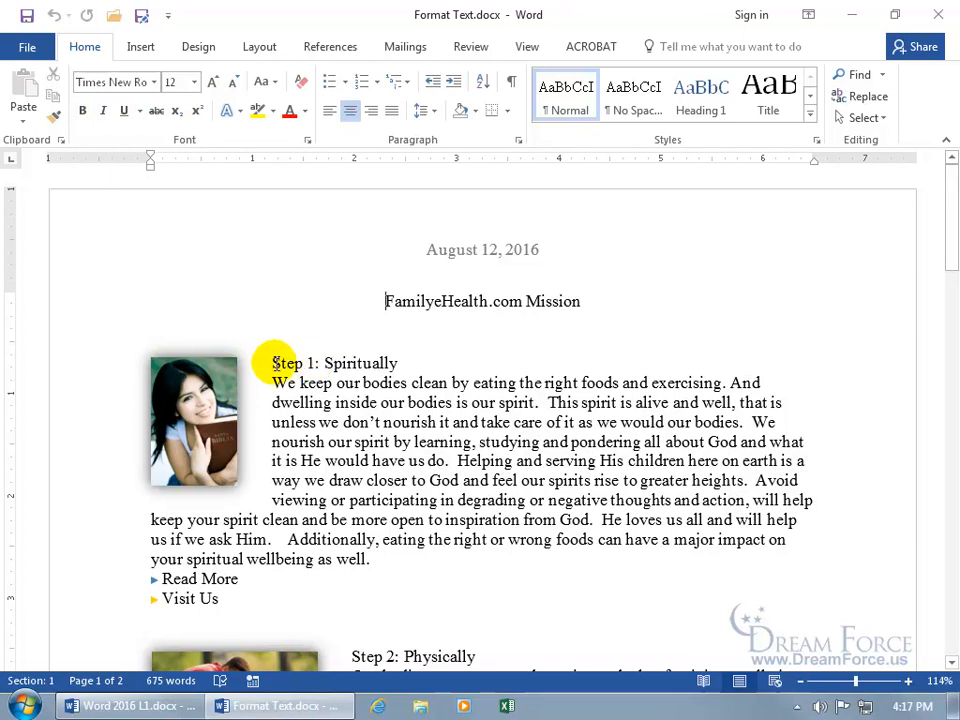
# - Select the "Step 1: Spiritually" line in Format Text.docx and view its shortcut formatting options
pyautogui.moveTo(269, 362); pyautogui.dragTo(366, 362)
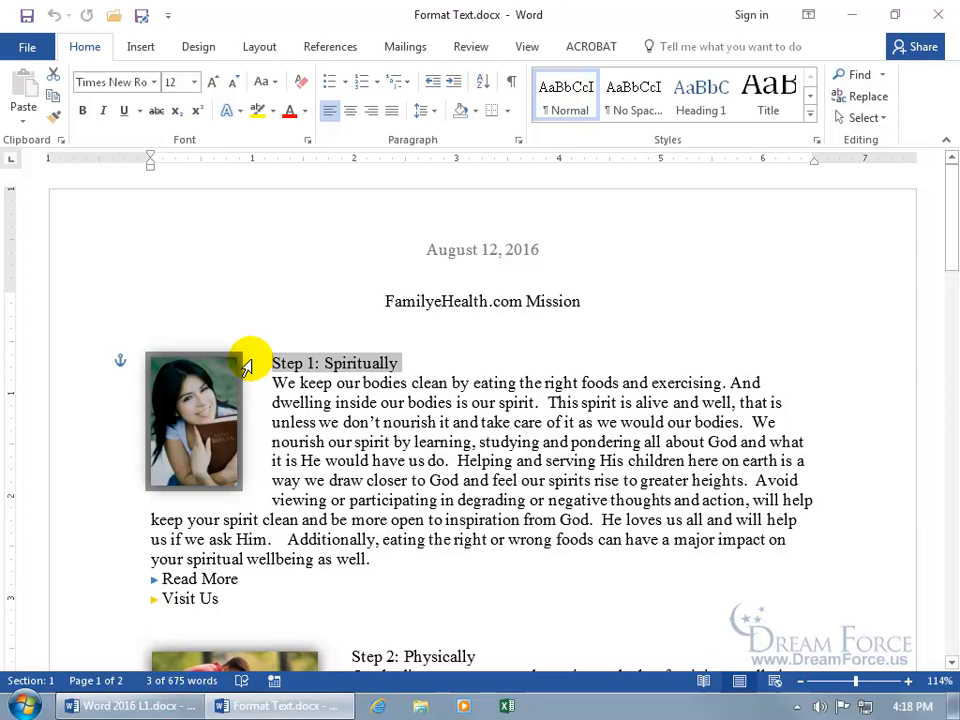
pyautogui.rightClick(333, 368)
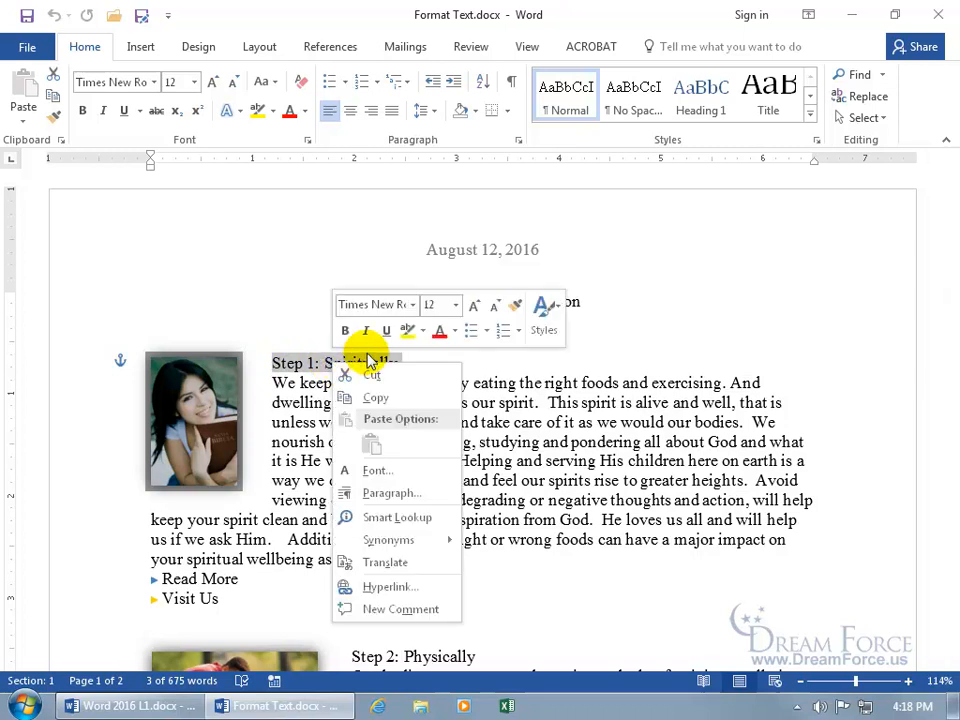
pyautogui.click(313, 366)
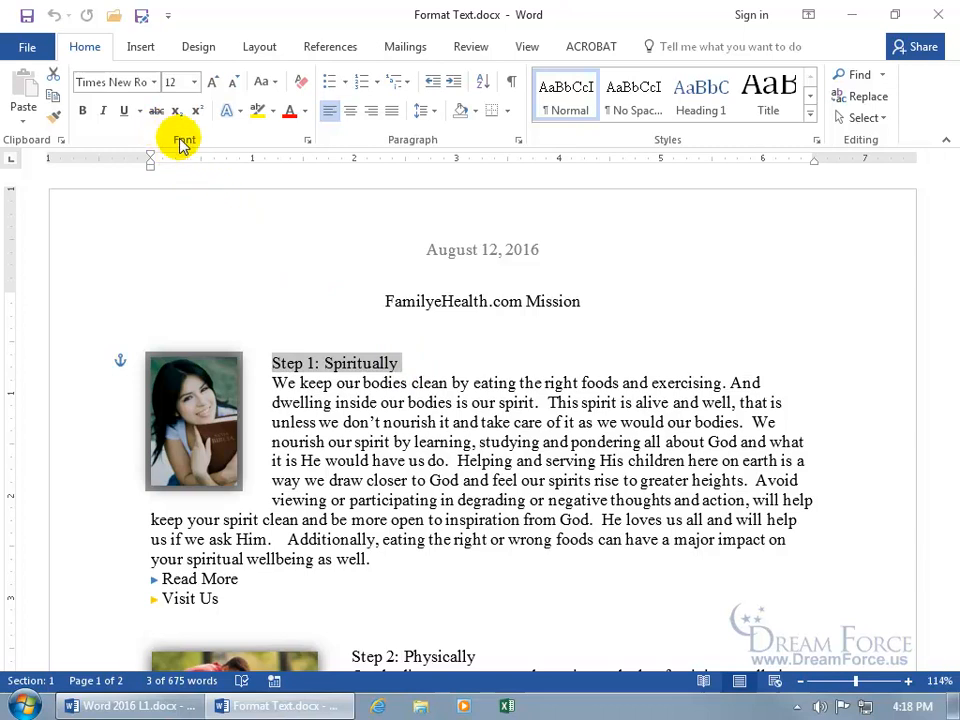
# - Show paragraph marks and other hidden formatting symbols, and deselect the "Step 1: Spiritually" line
pyautogui.click(511, 82)
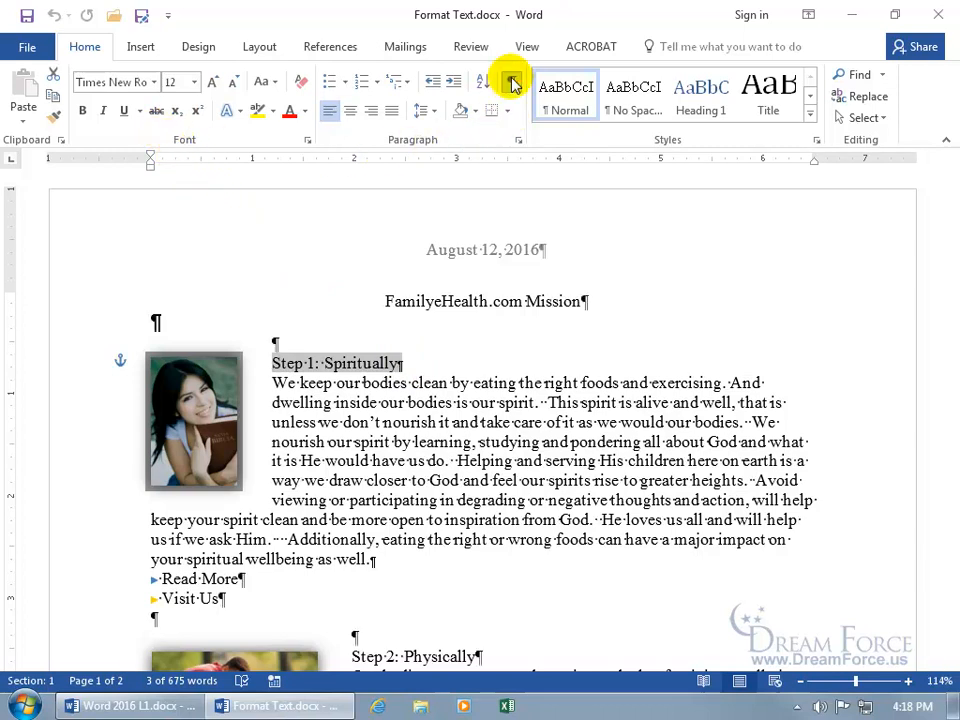
pyautogui.click(407, 366)
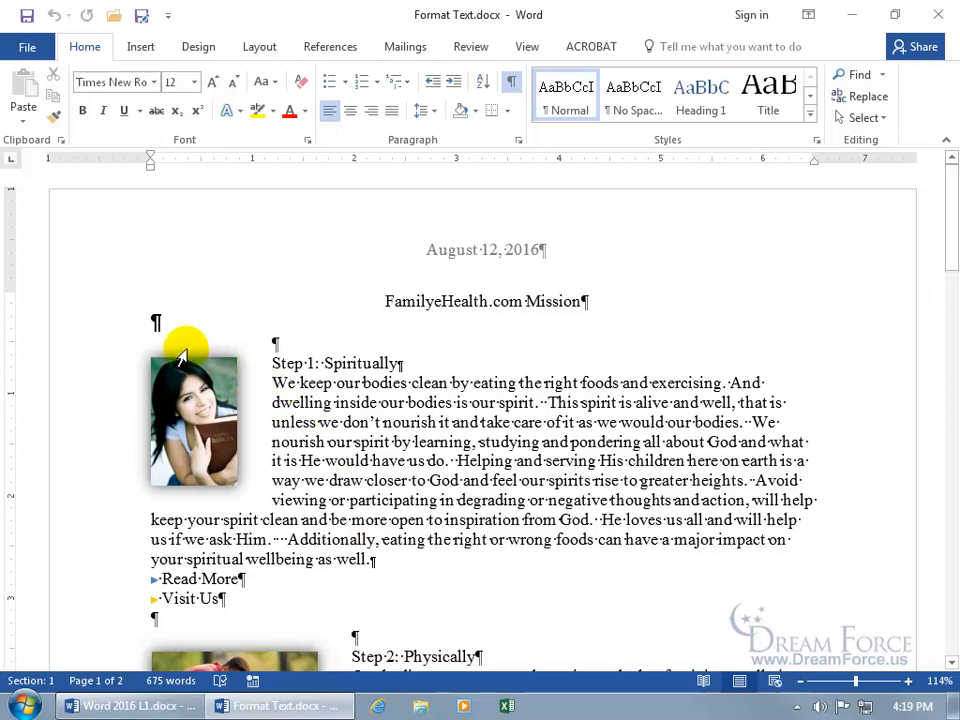
# - Insert an extra empty paragraph above "Step 1: Spiritually" and undo the insertion
pyautogui.click(273, 341)
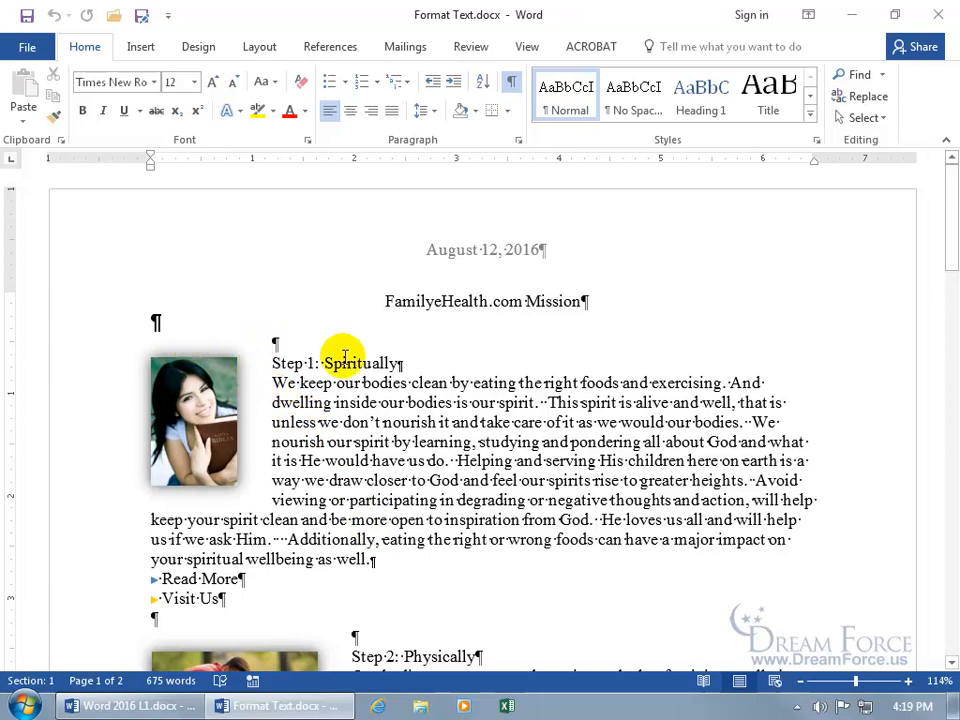
pyautogui.press('Return')
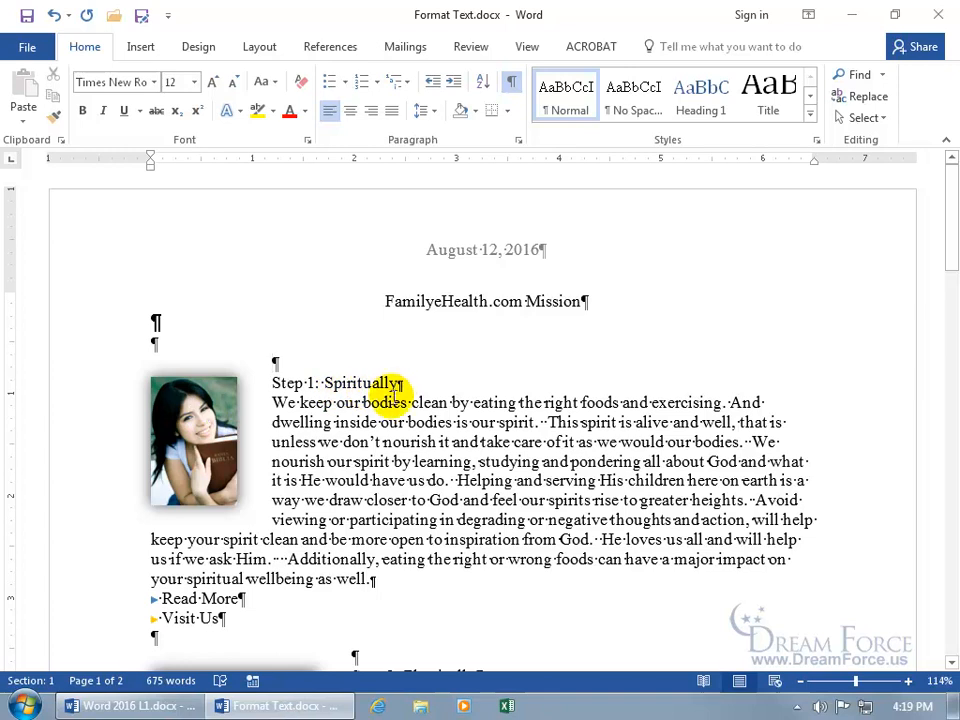
pyautogui.click(57, 17)
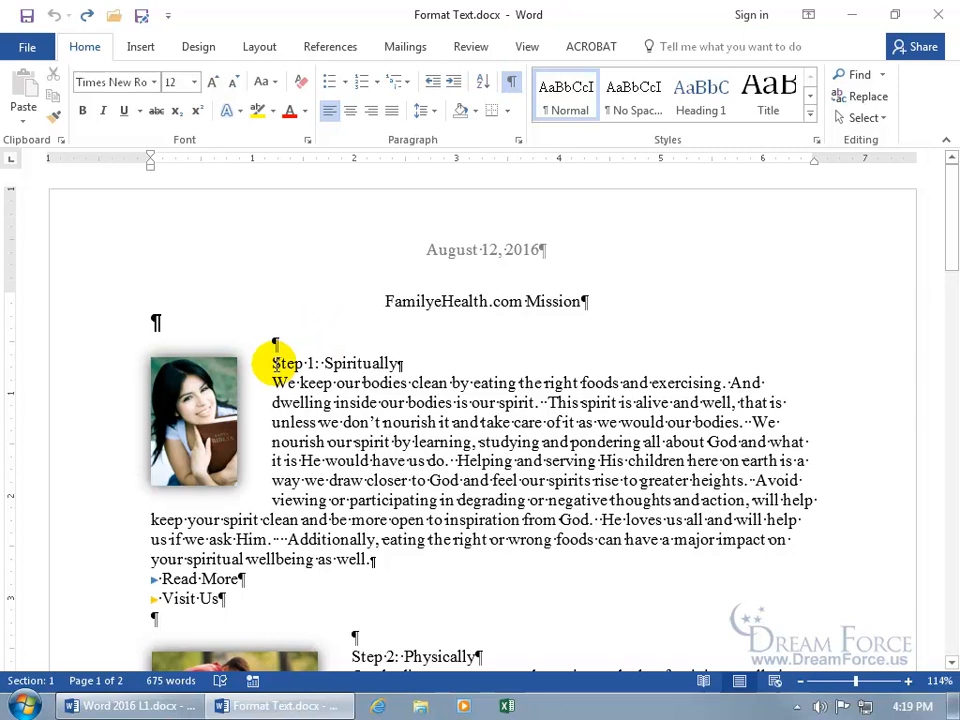
# - Select the "Step 1: Spiritually" line, adjusting the end of the selection to leave out its paragraph mark
pyautogui.moveTo(273, 362); pyautogui.dragTo(372, 370)
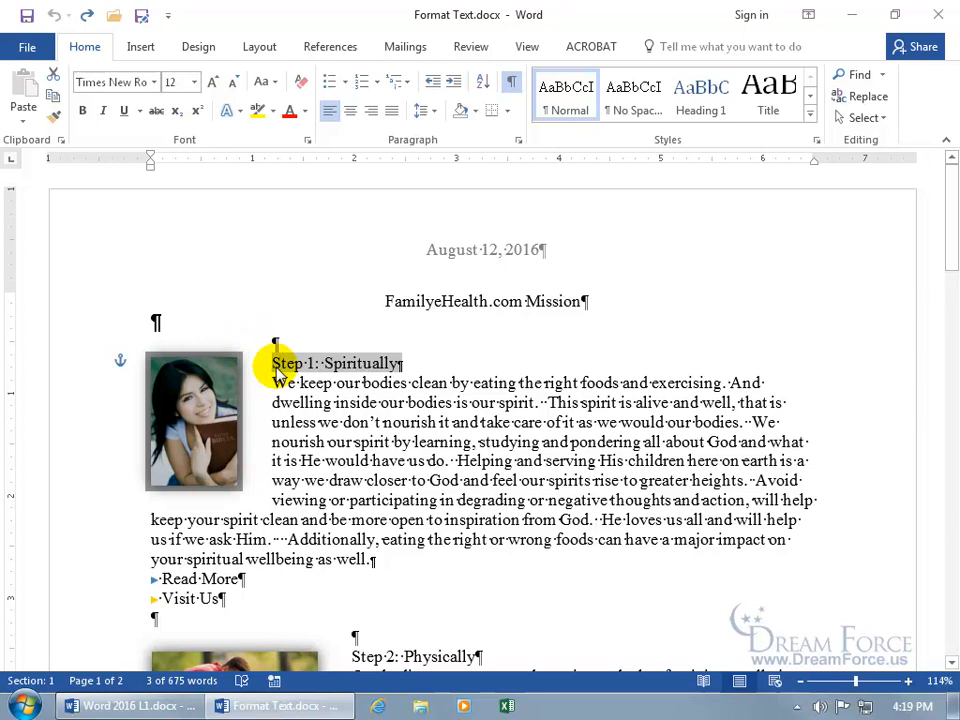
pyautogui.click(313, 365)
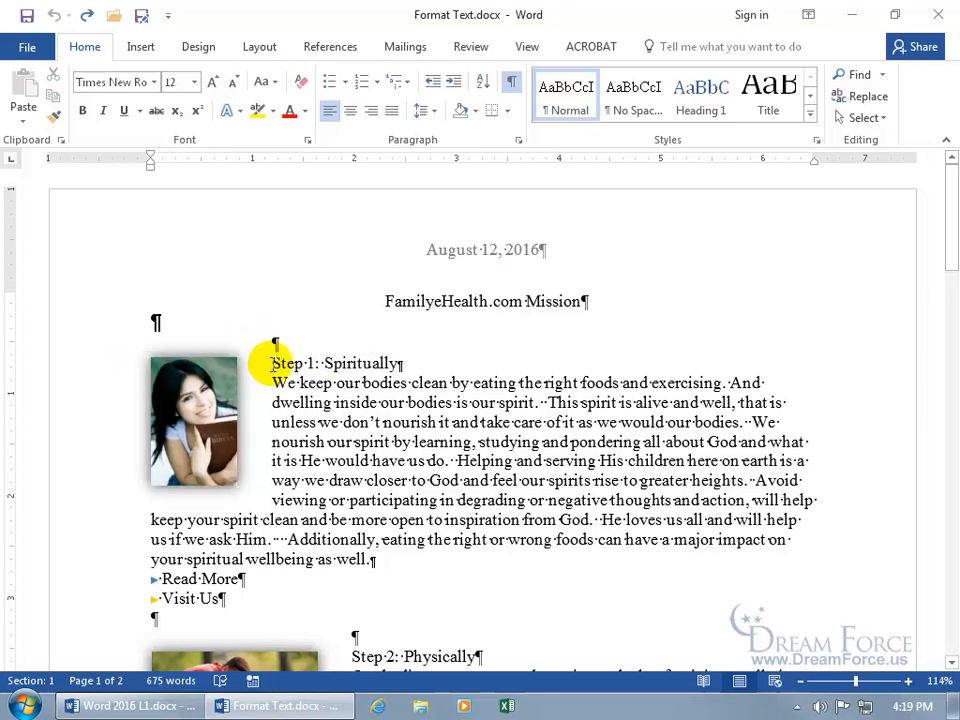
pyautogui.tripleClick(270, 364)
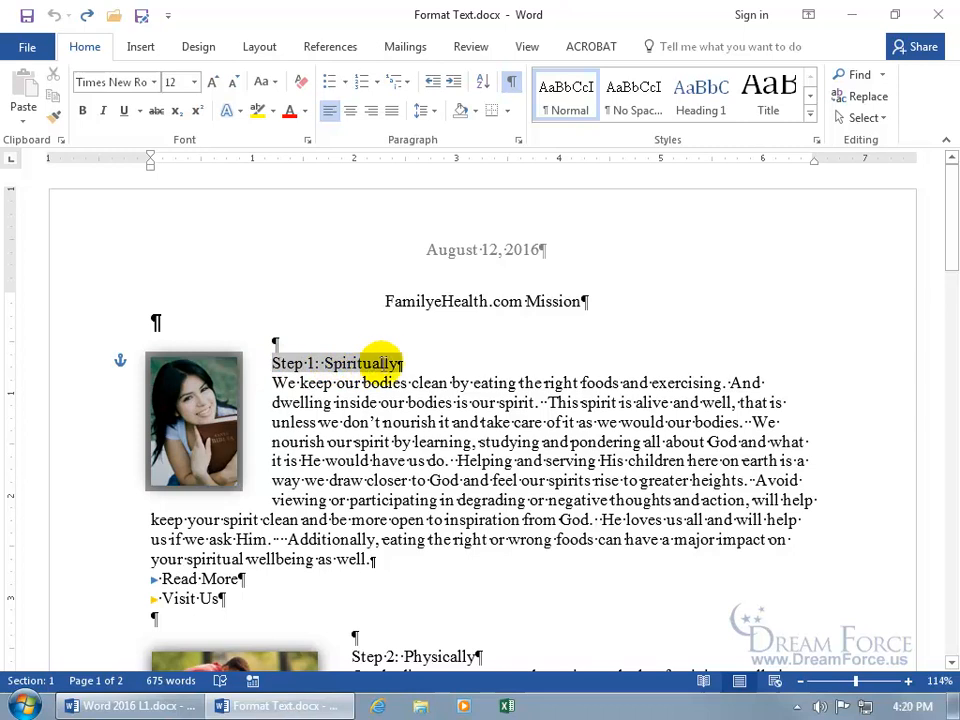
pyautogui.moveTo(401, 364); pyautogui.dragTo(397, 365)
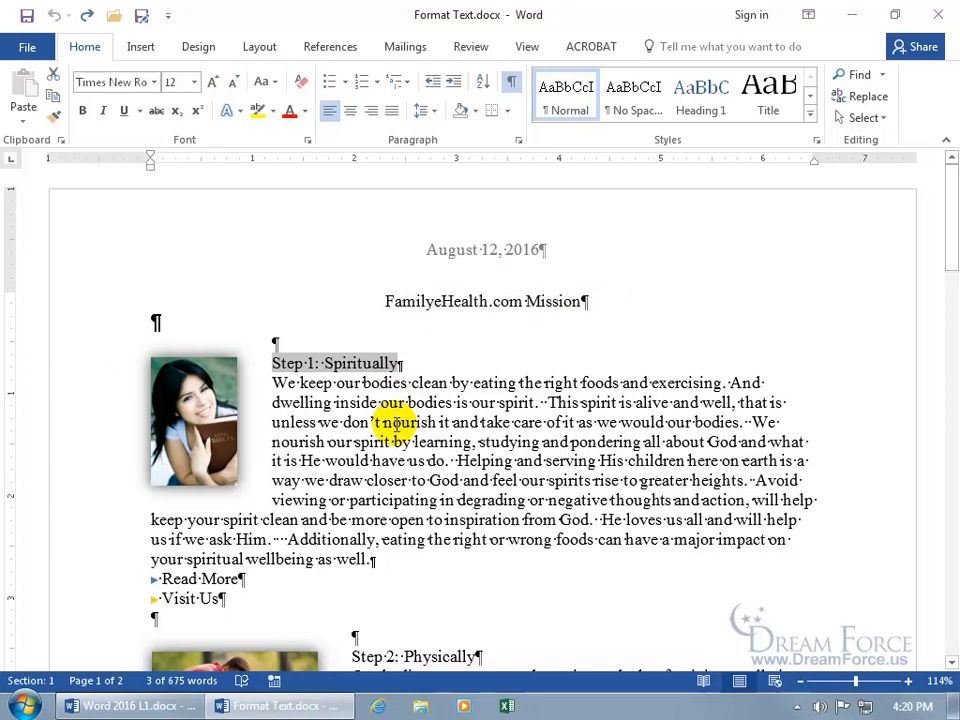
# - Reselect "Step 1: Spiritually" and shorten the selection by one character to exclude the paragraph mark
pyautogui.click(313, 364)
pyautogui.write(':')
pyautogui.moveTo(272, 364)
pyautogui.mouseDown()
pyautogui.moveTo(407, 364)
pyautogui.moveTo(398, 364)
pyautogui.mouseUp()
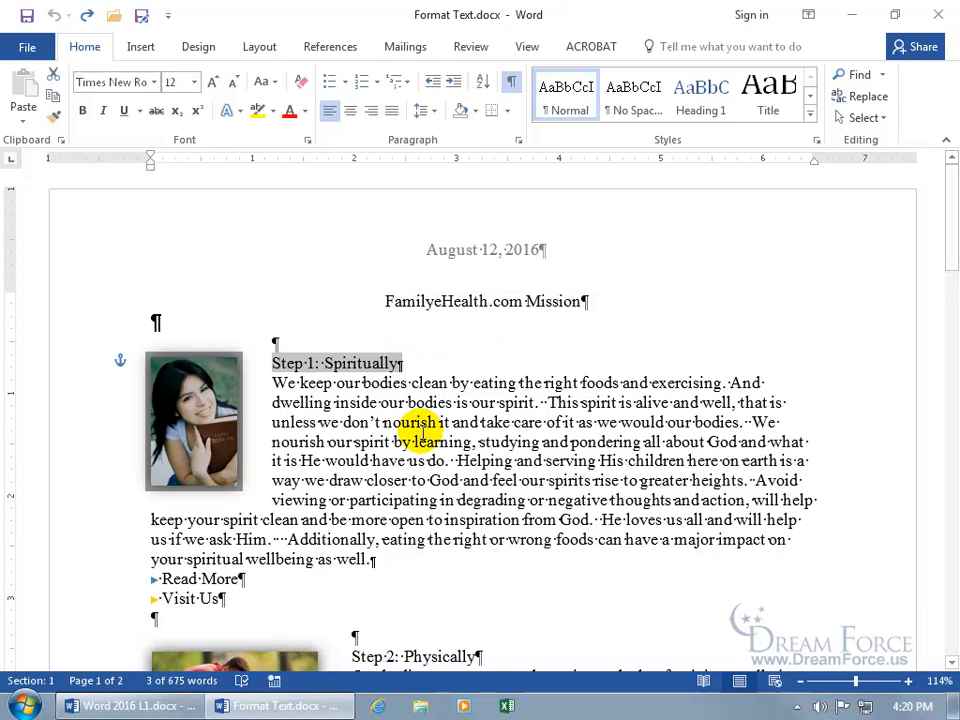
pyautogui.hotkey('shift', 'Left')
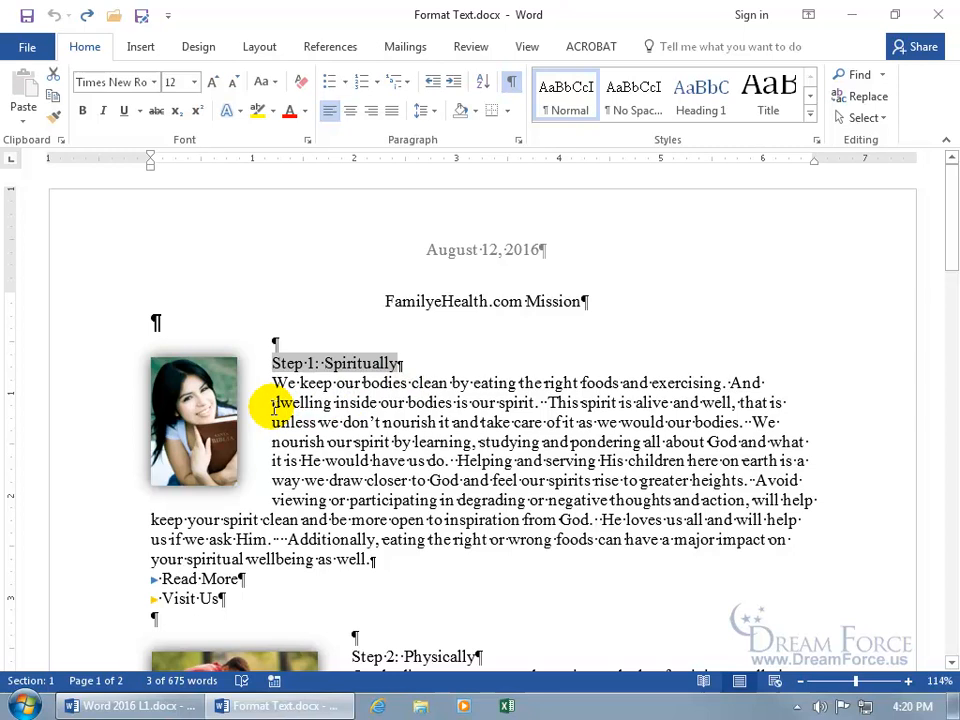
# - Hide the formatting symbols and make the selected "Step 1: Spiritually" heading bold, italic and red
pyautogui.click(512, 81)
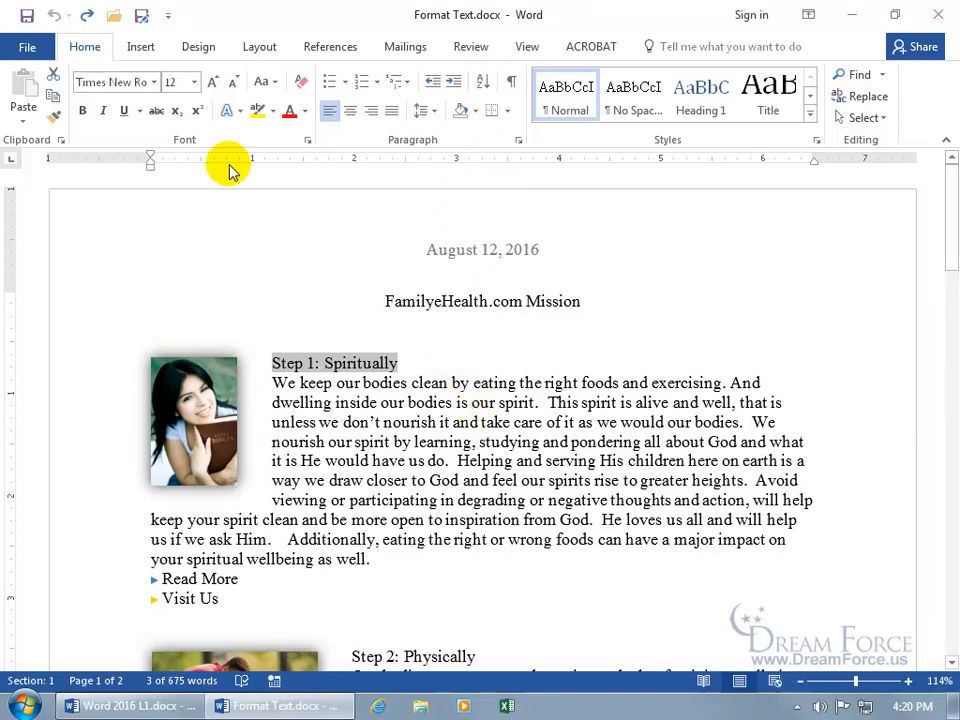
pyautogui.click(84, 112)
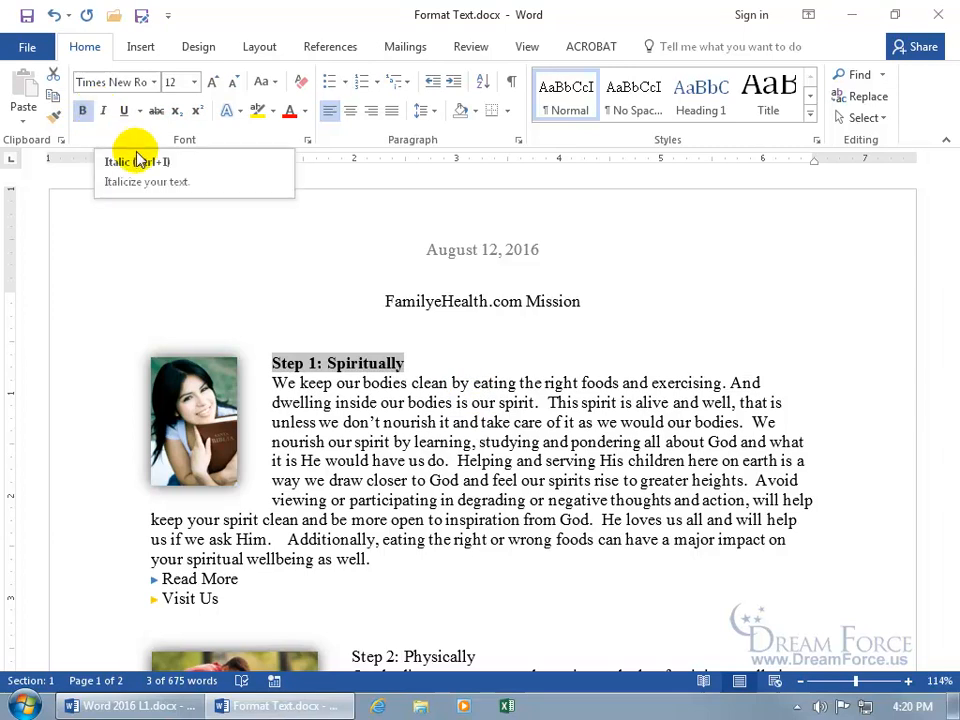
pyautogui.click(102, 110)
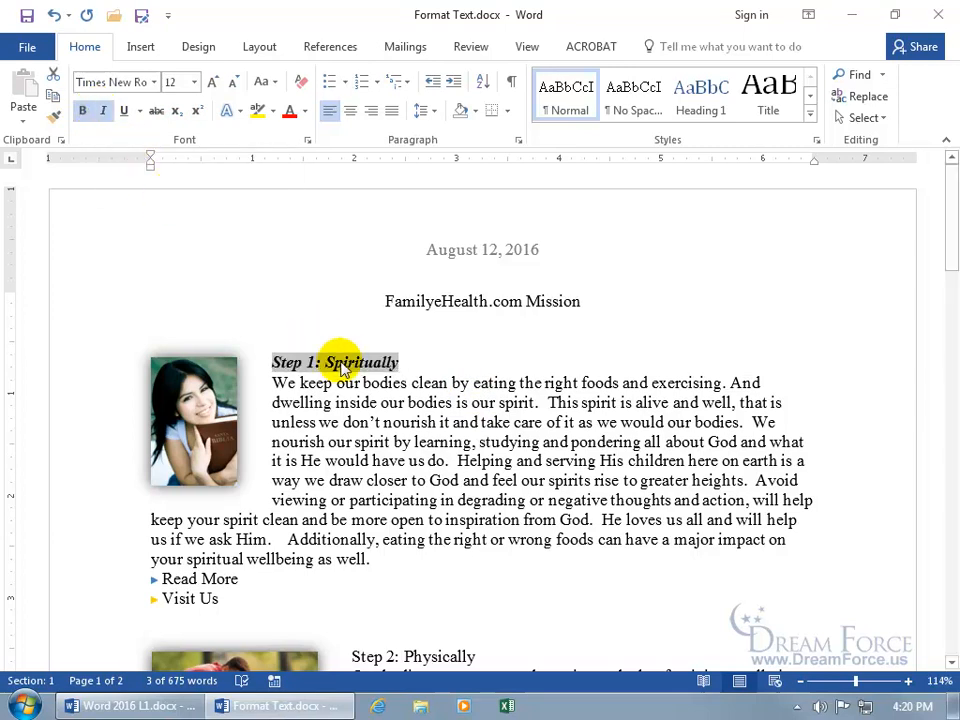
pyautogui.click(289, 113)
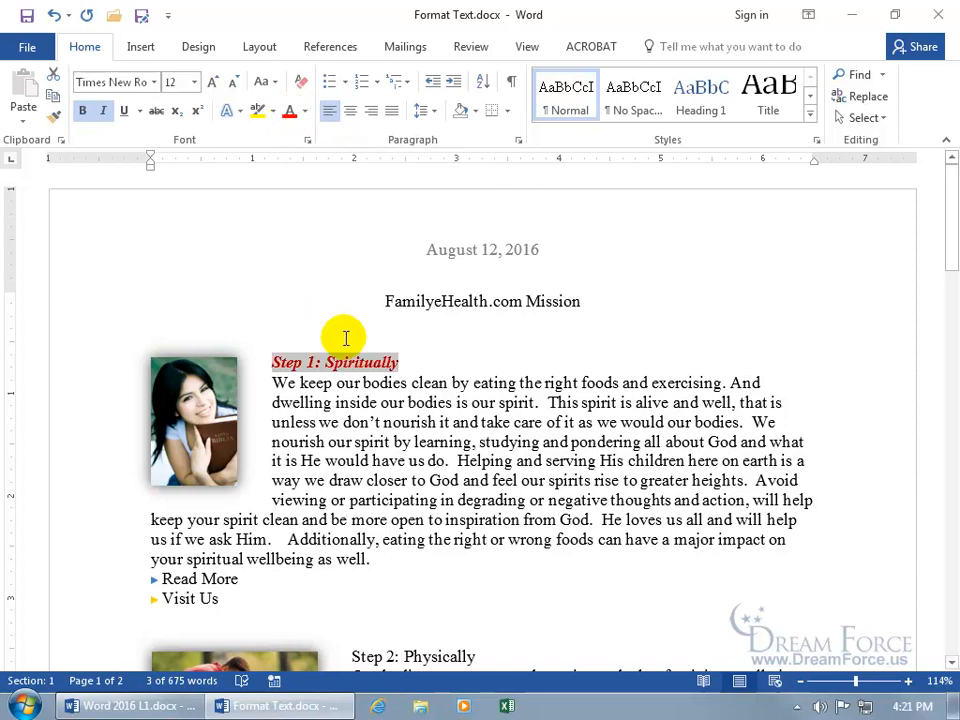
# - Define a custom font color for the heading with RGB values red 25, green 50 and blue 50
pyautogui.click(306, 112)
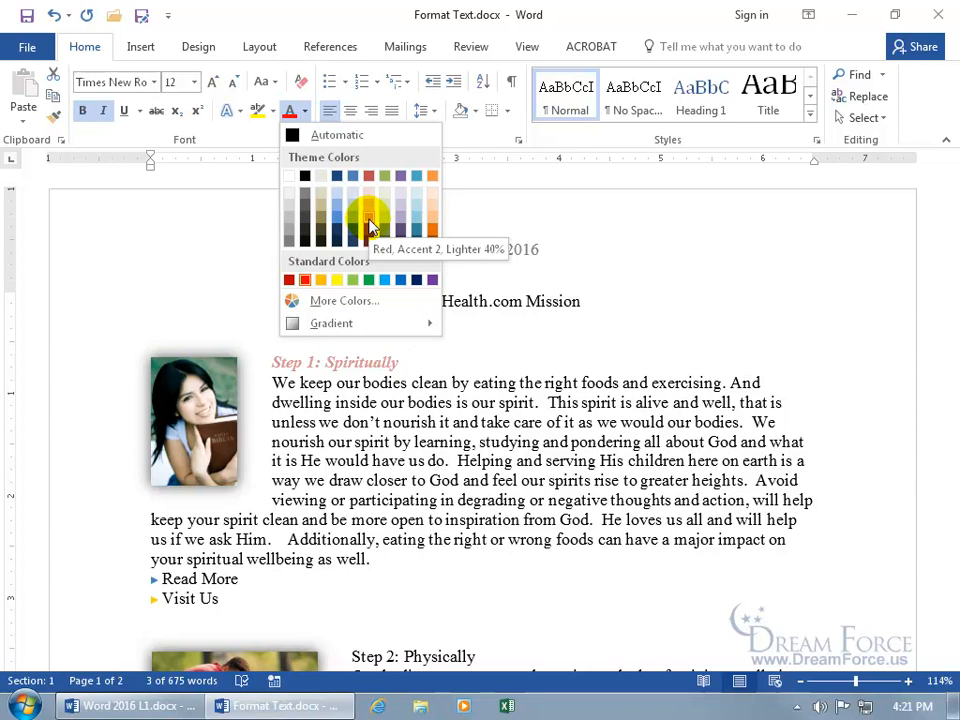
pyautogui.click(343, 302)
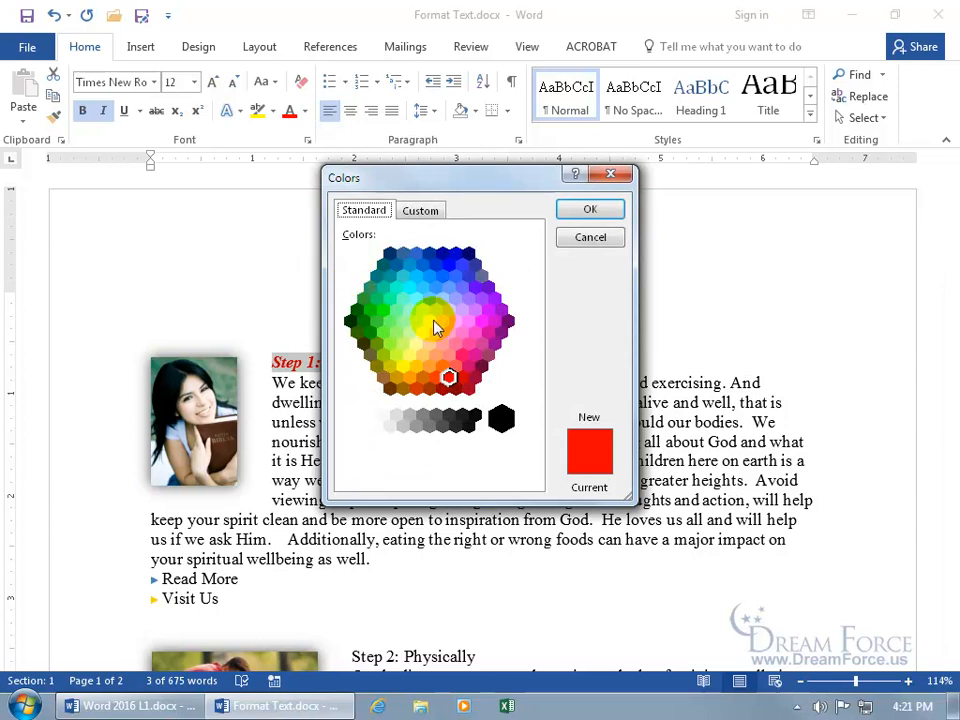
pyautogui.click(421, 218)
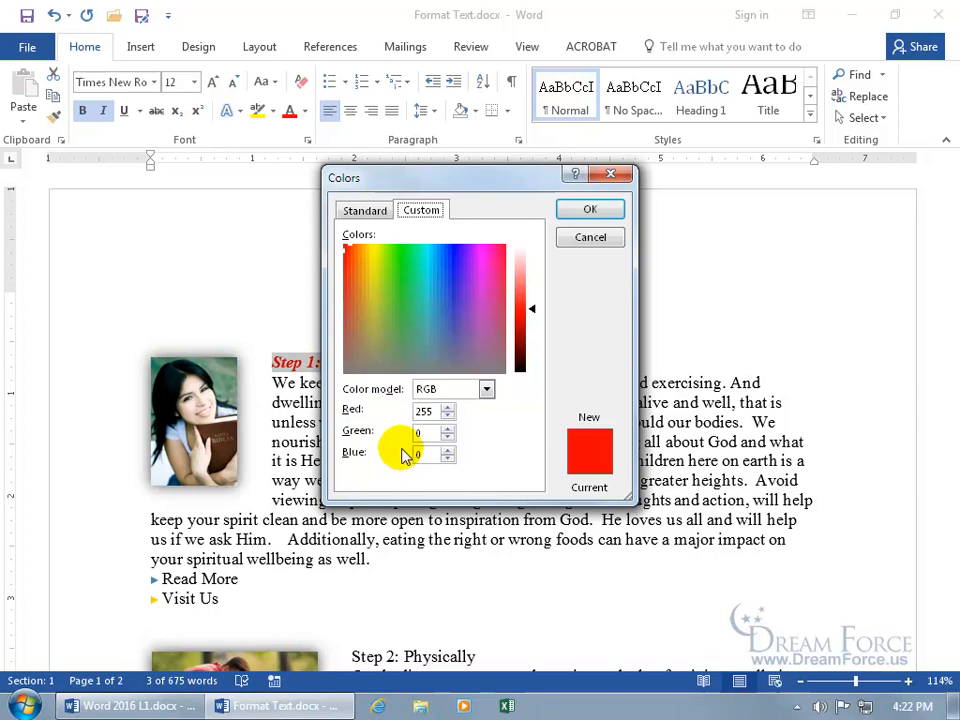
pyautogui.doubleClick(432, 432)
pyautogui.write('50')
pyautogui.press('Tab')
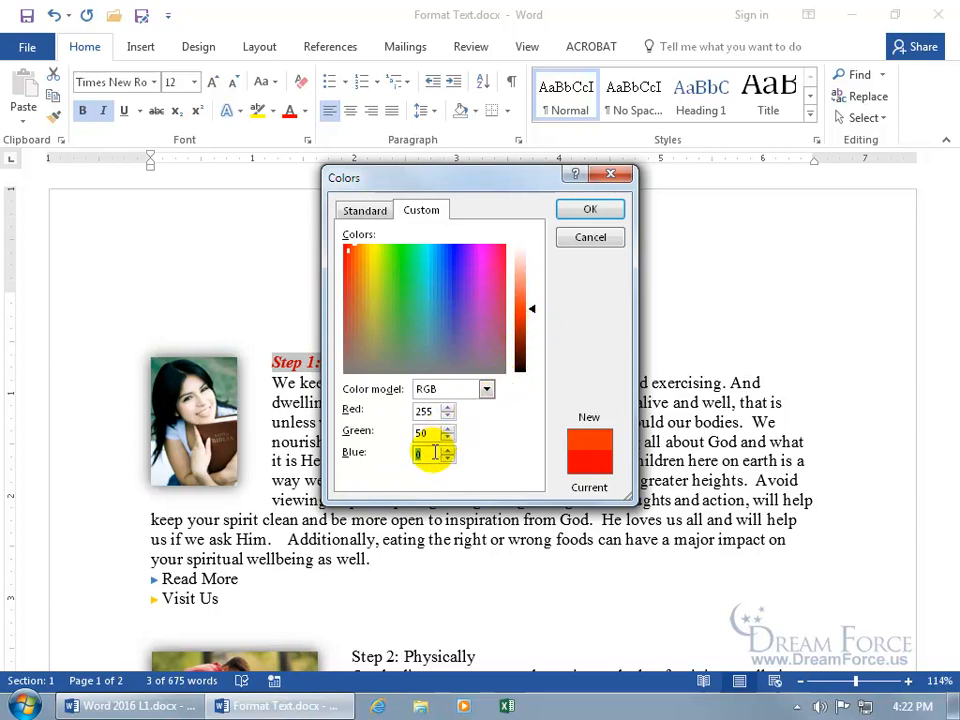
pyautogui.write('50')
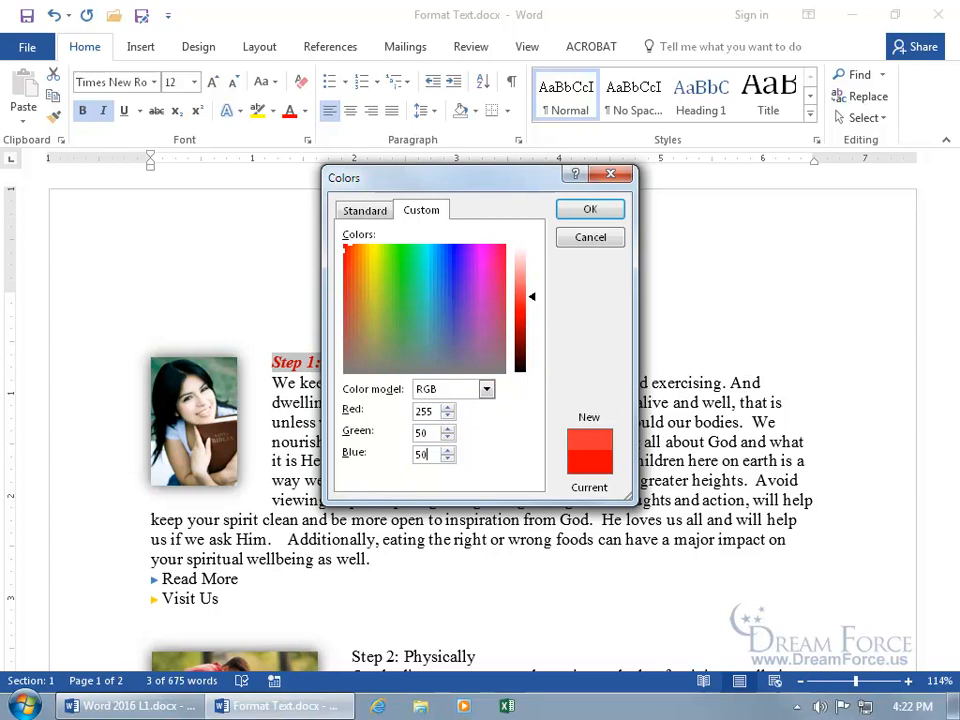
pyautogui.doubleClick(422, 411)
pyautogui.write('25')
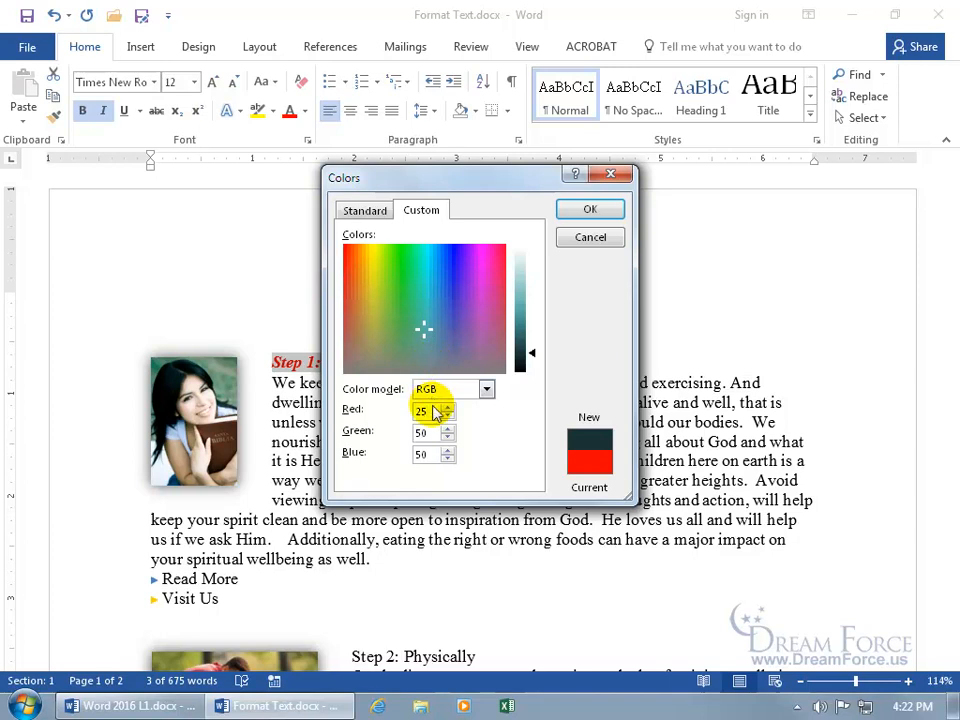
# - Adjust the custom color's hue and brightness to a medium blue, RGB 64, 148, 200, and apply it to the heading
pyautogui.moveTo(427, 334); pyautogui.dragTo(436, 301)
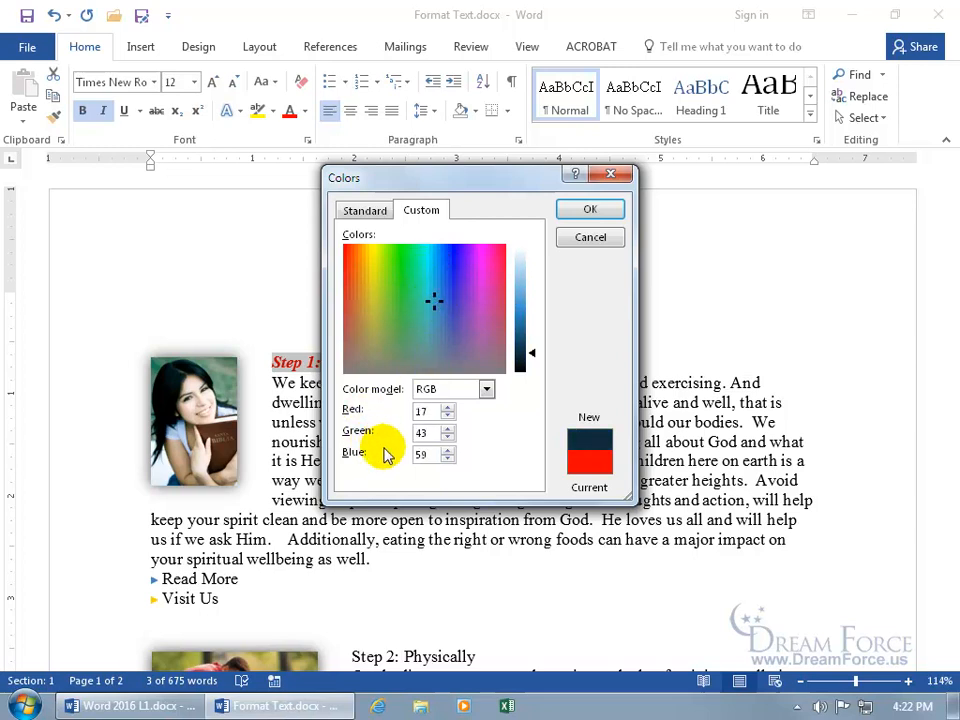
pyautogui.moveTo(535, 358); pyautogui.dragTo(534, 306)
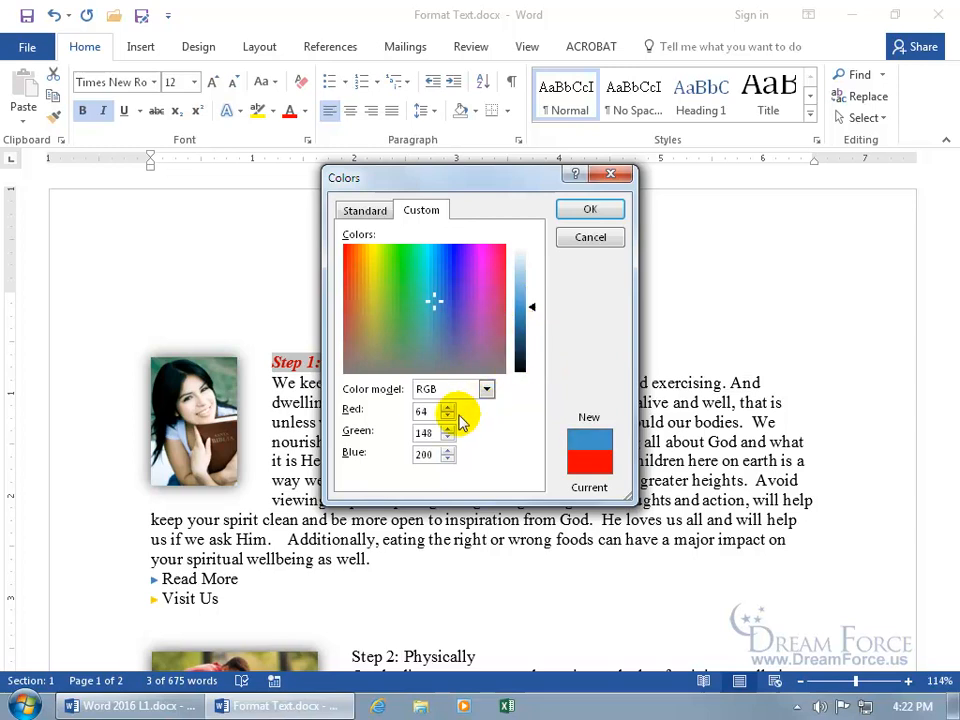
pyautogui.click(589, 209)
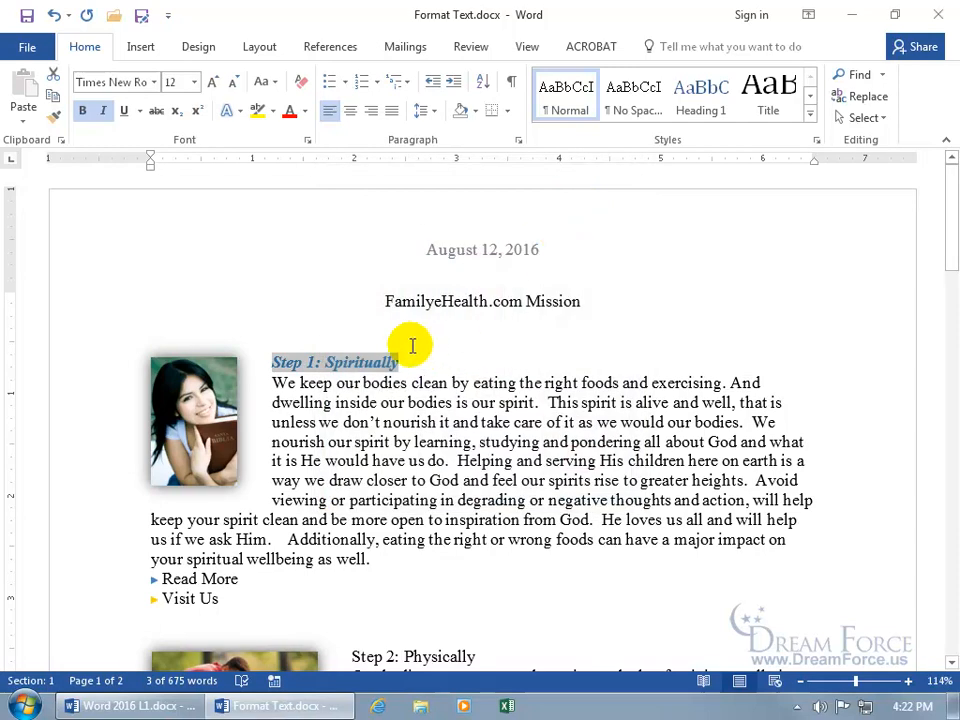
# - Review the RGB values of the heading's custom font color without changing them
pyautogui.click(307, 111)
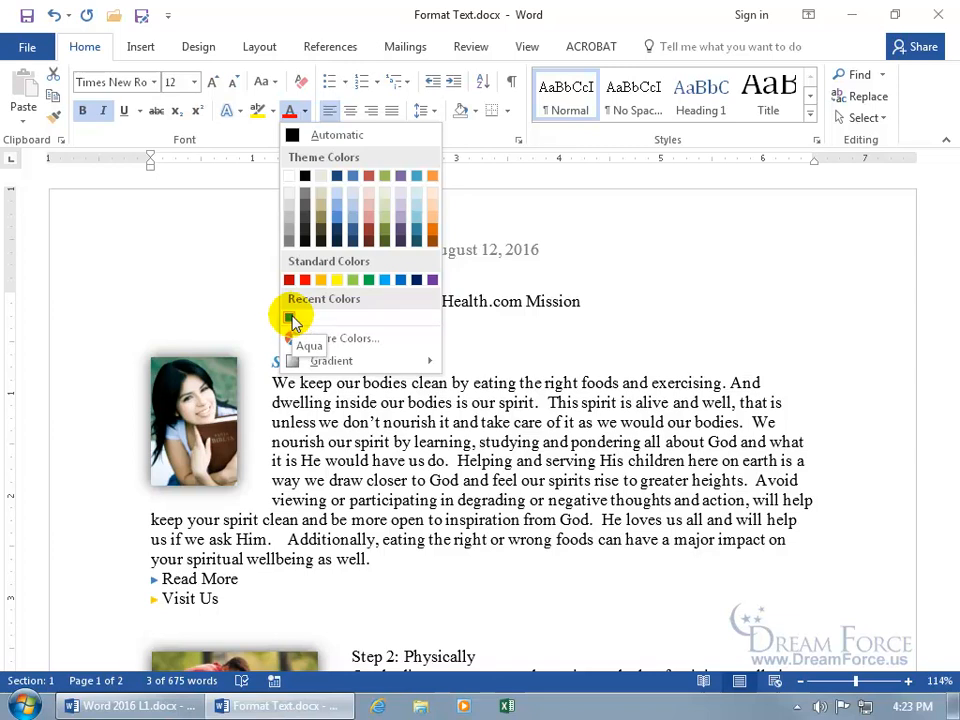
pyautogui.click(325, 338)
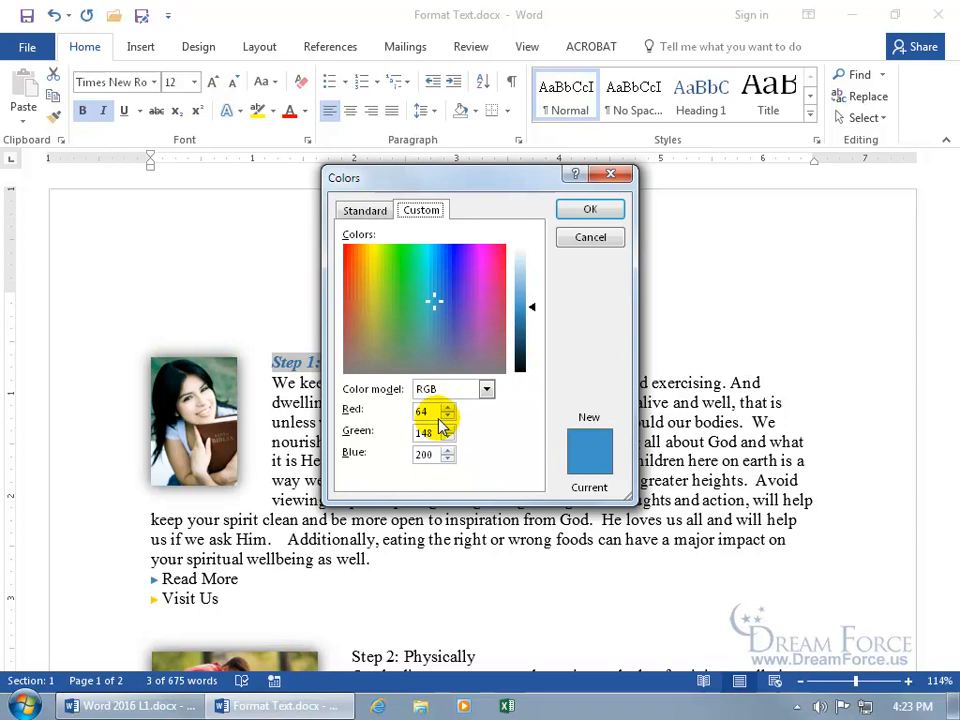
pyautogui.click(588, 239)
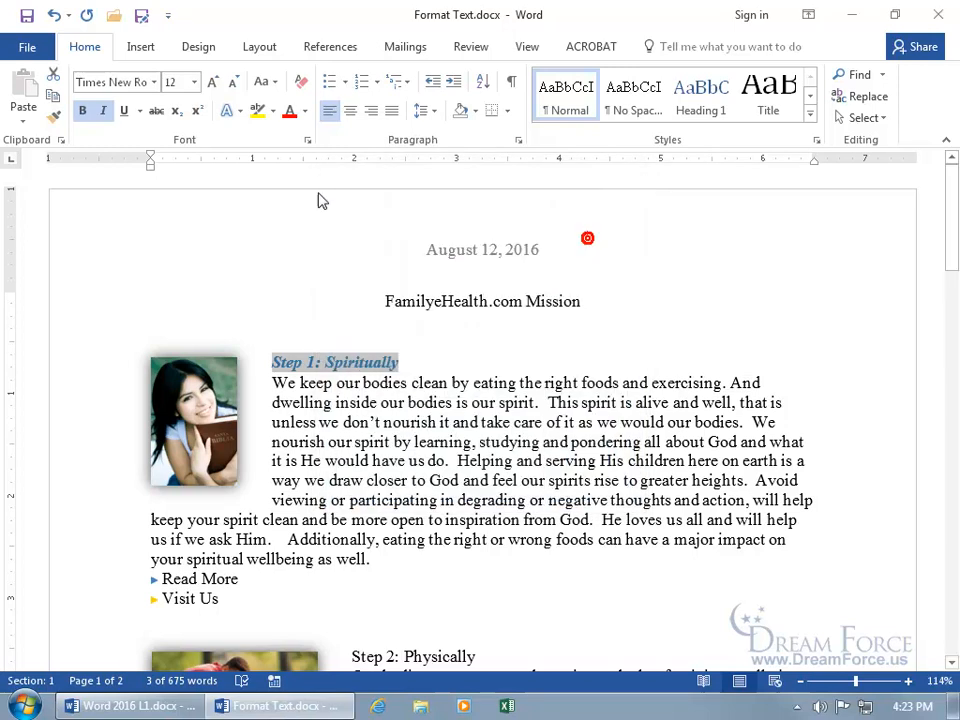
# - Set the heading's font color to standard green and apply the same green to "bodies" in the paragraph's second line
pyautogui.click(304, 110)
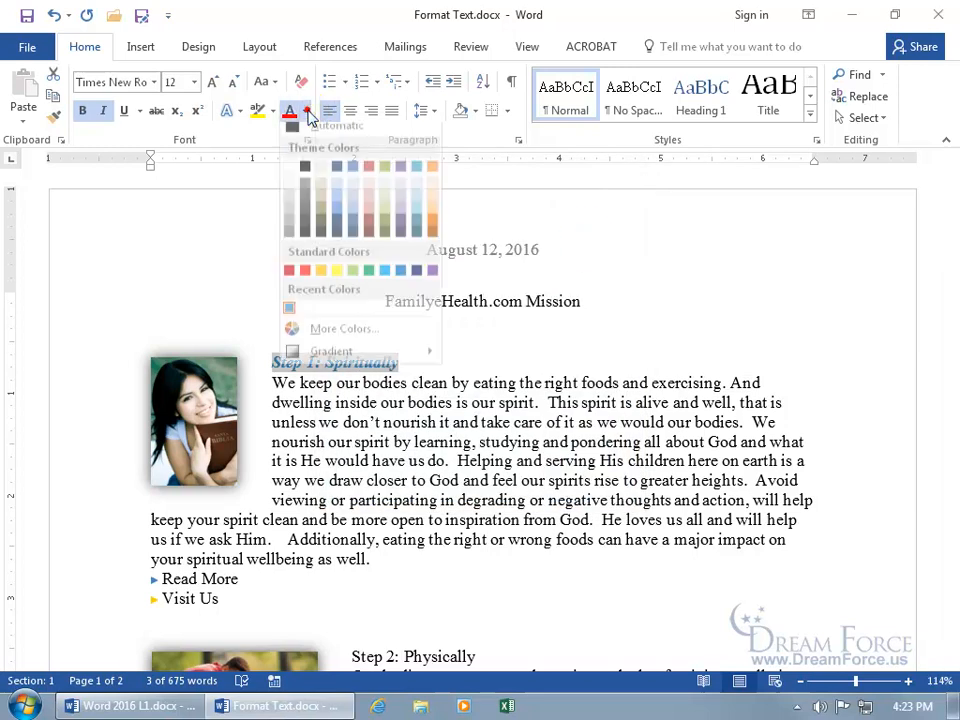
pyautogui.click(369, 282)
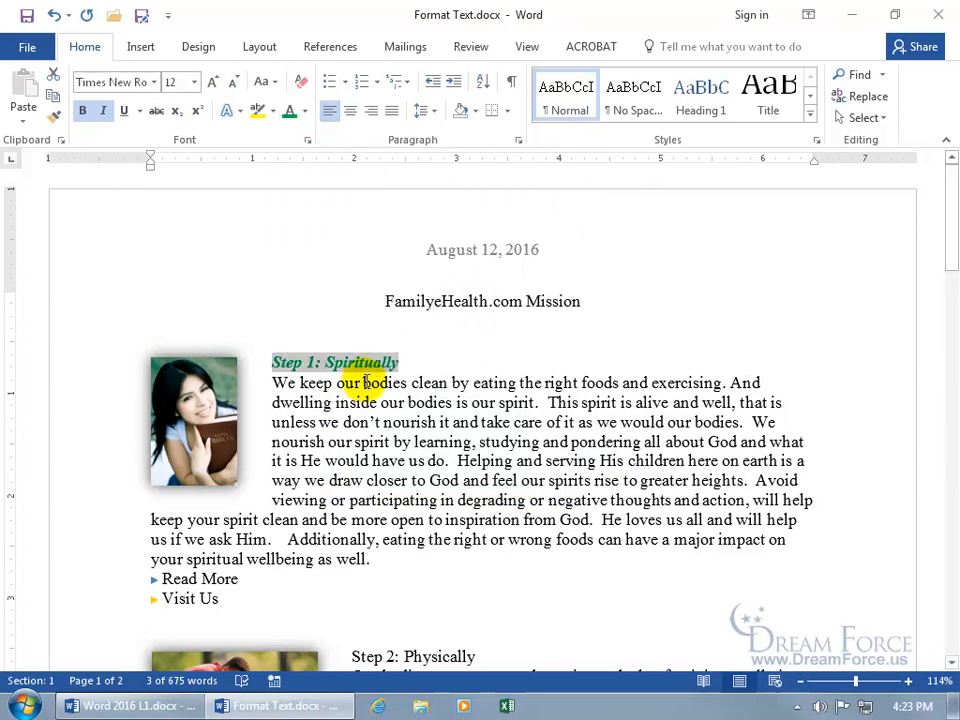
pyautogui.doubleClick(418, 402)
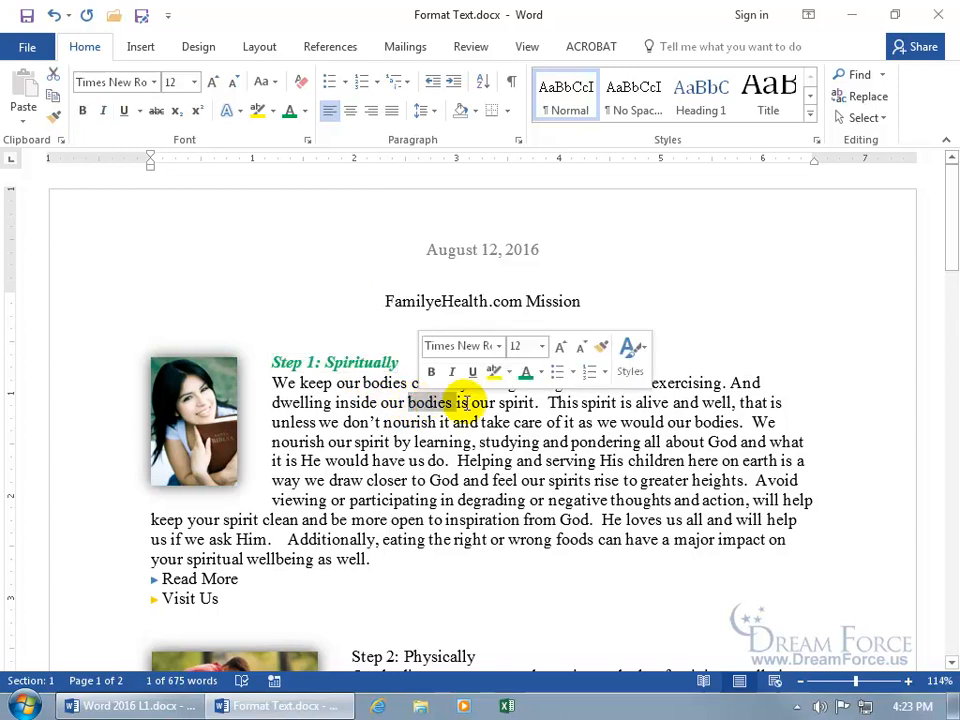
pyautogui.click(530, 376)
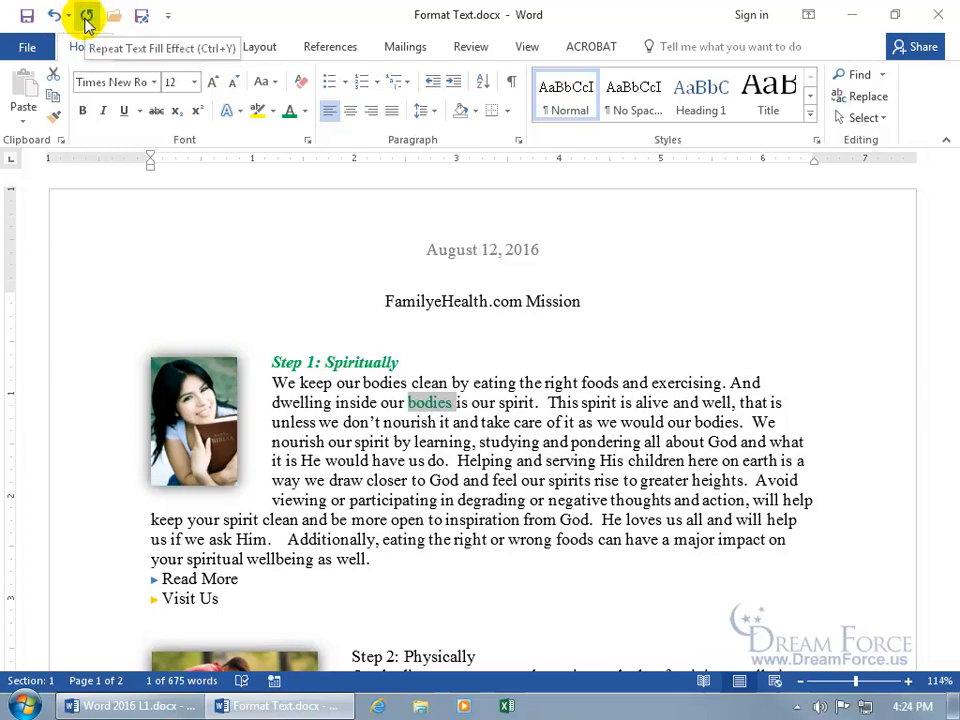
# - Repeat the green font color on "nourish", "take", "learning" and "Helping and serving" in the Step 1 paragraph
pyautogui.doubleClick(410, 424)
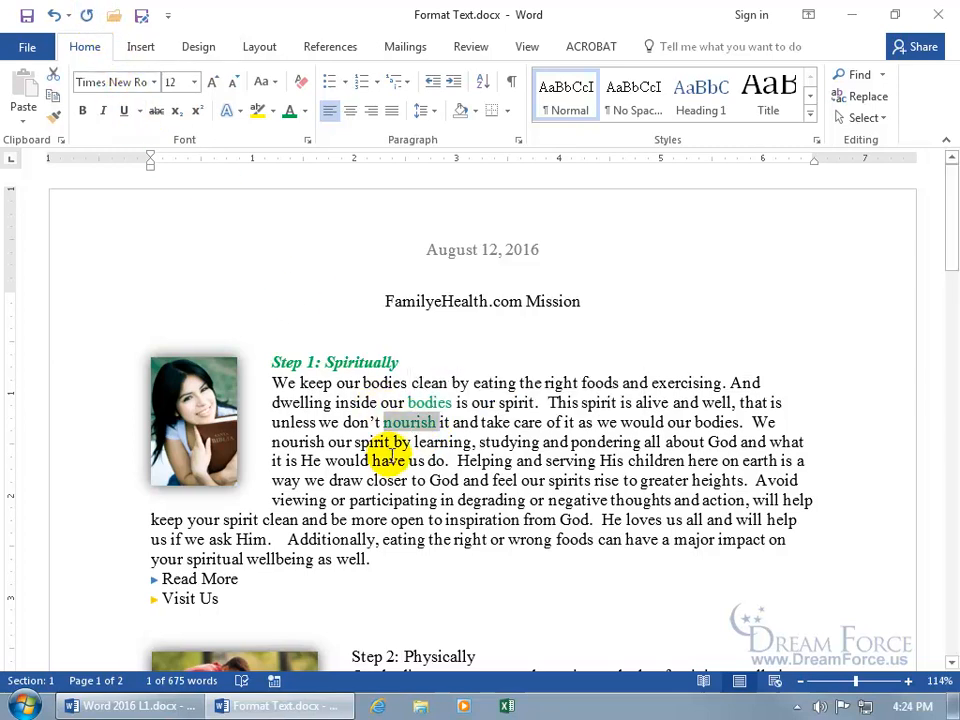
pyautogui.press('F4')
pyautogui.doubleClick(497, 423)
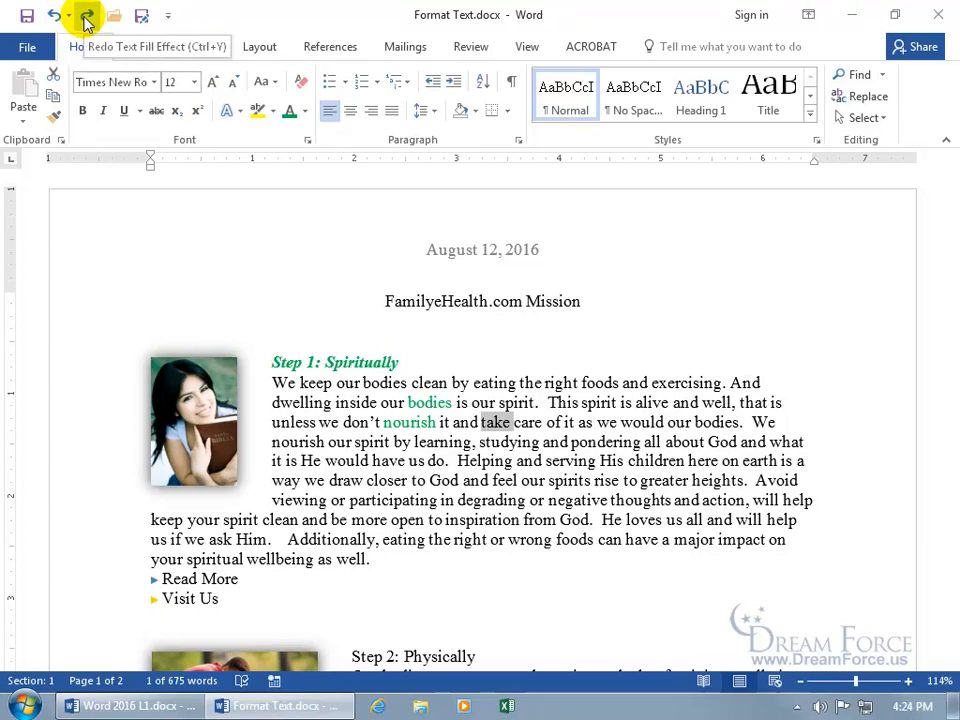
pyautogui.click(87, 17)
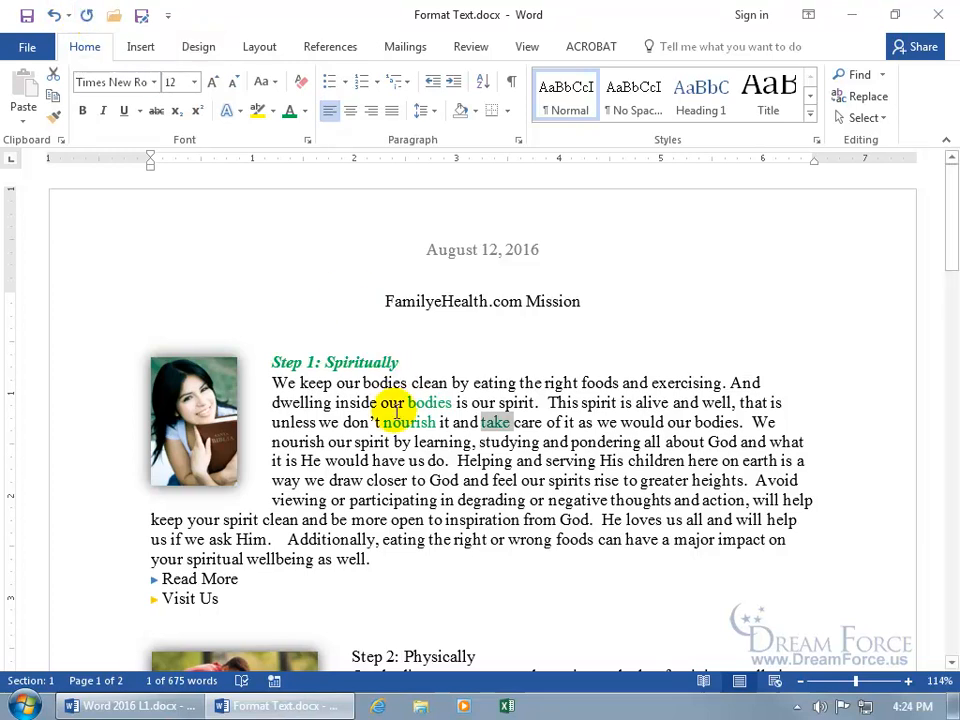
pyautogui.doubleClick(440, 442)
pyautogui.click(87, 16)
pyautogui.click(440, 455)
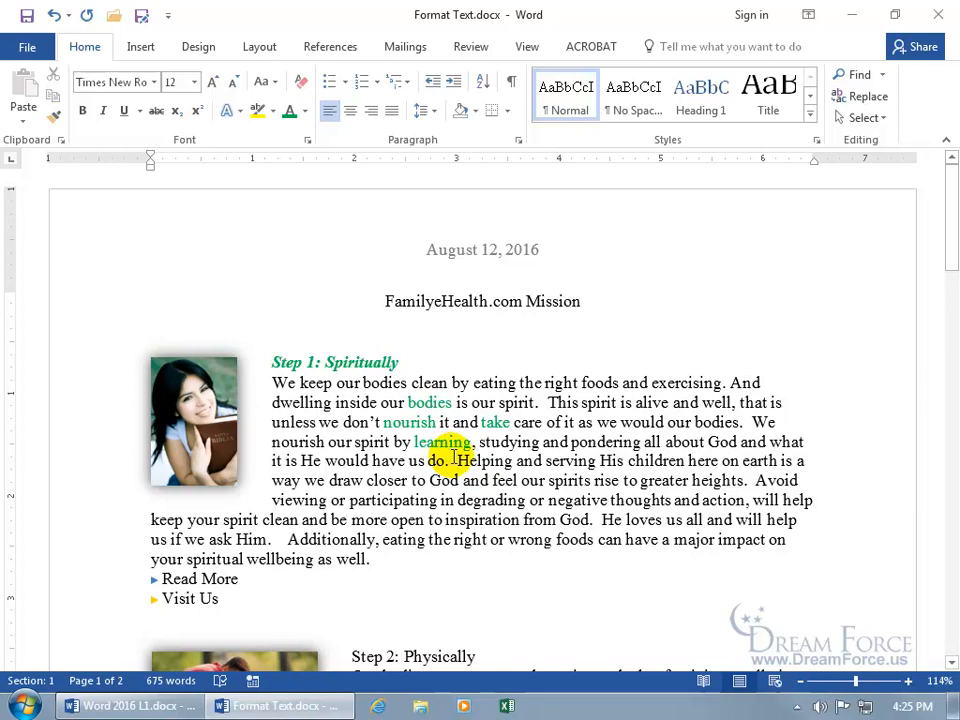
pyautogui.doubleClick(481, 460)
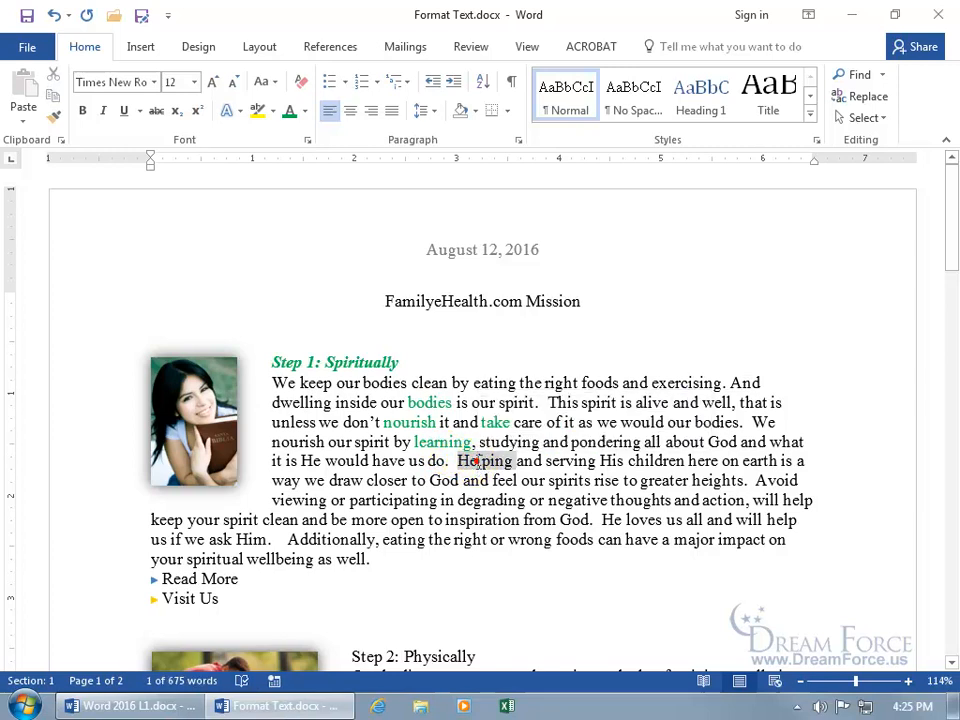
pyautogui.moveTo(465, 460); pyautogui.dragTo(572, 468)
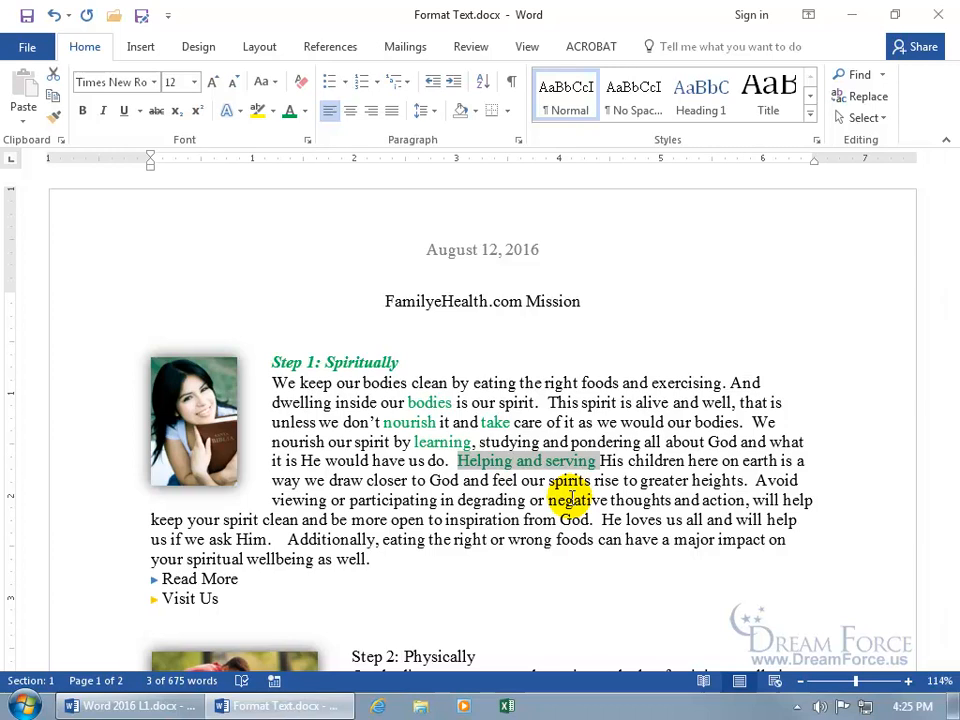
# - Underline the words "feel" and "spirits" in the Step 1 paragraph and deselect the text
pyautogui.doubleClick(505, 481)
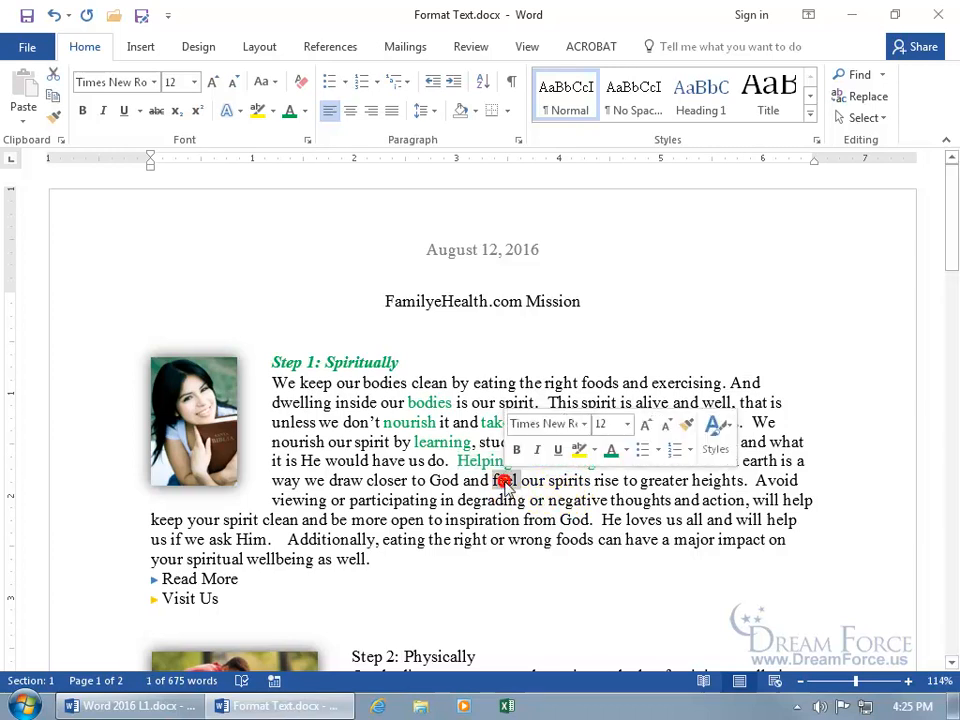
pyautogui.click(557, 450)
pyautogui.doubleClick(568, 481)
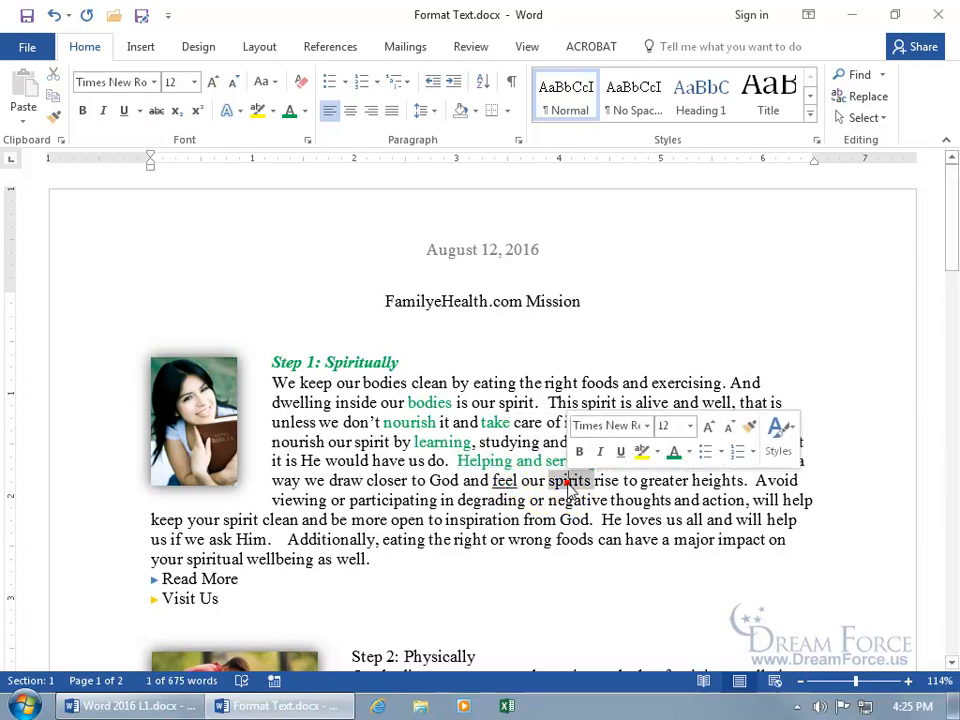
pyautogui.hotkey('ctrl', 'u')
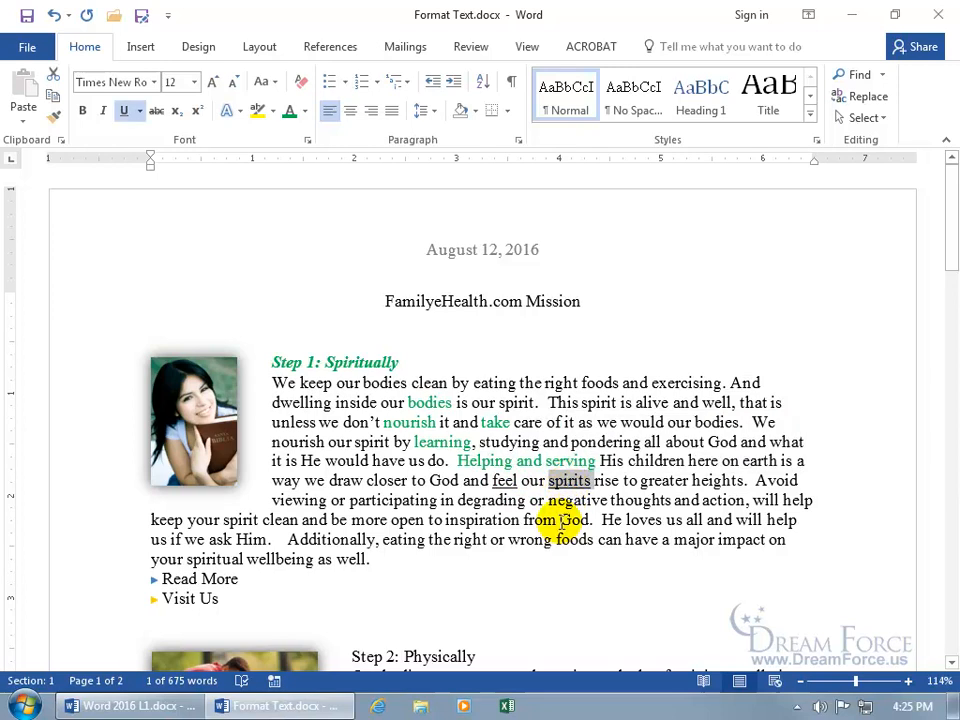
pyautogui.click(565, 500)
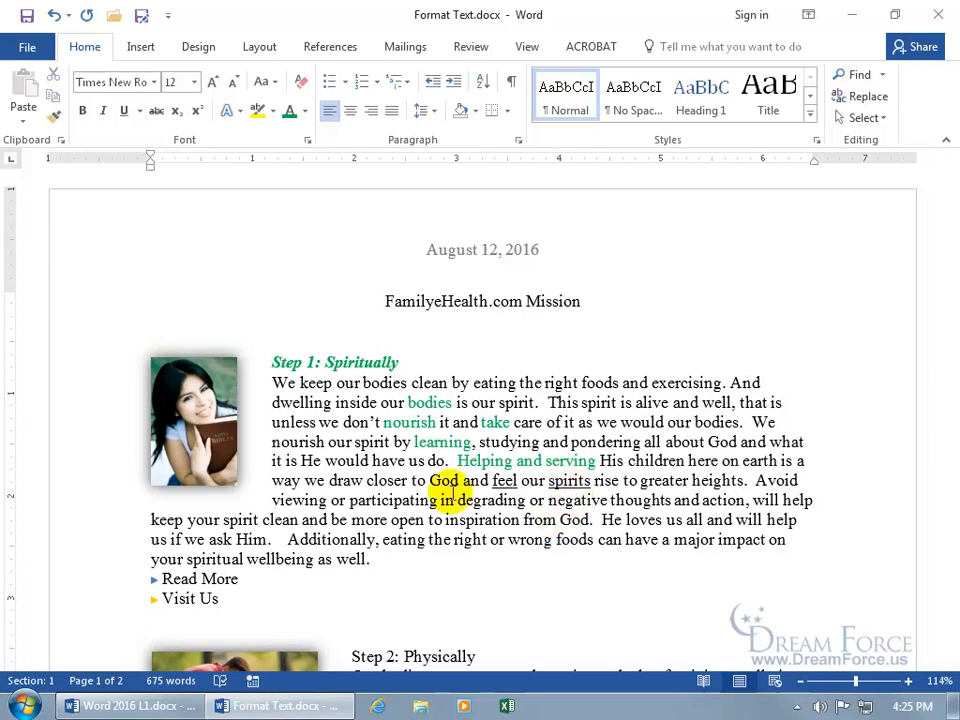
# - Undo the underlining and the green font color on both the paragraph words and the "Step 1: Spiritually" heading
pyautogui.click(55, 15)
pyautogui.click(55, 15)
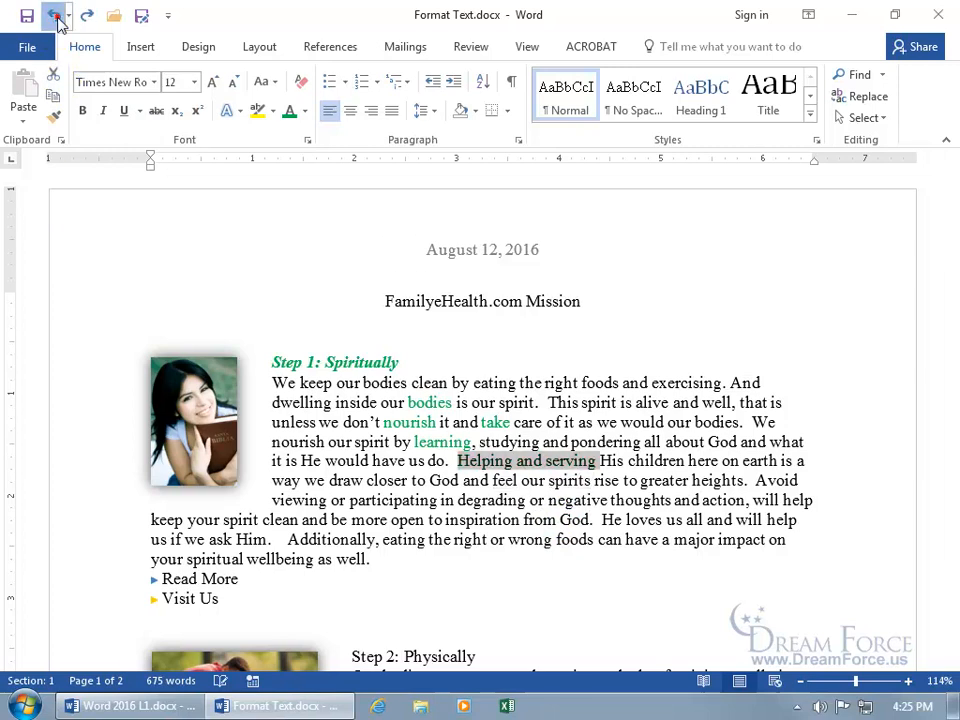
pyautogui.click(55, 15)
pyautogui.click(55, 15)
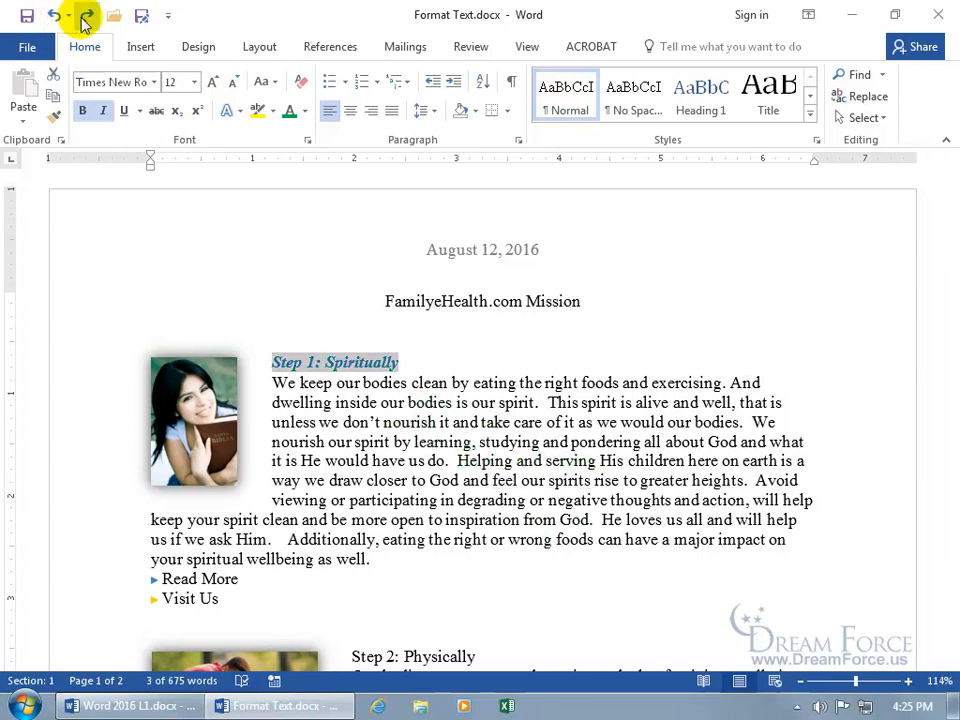
# - Reapply the current green font color to the "Step 1: Spiritually" heading, and select the heading again
pyautogui.rightClick(310, 372)
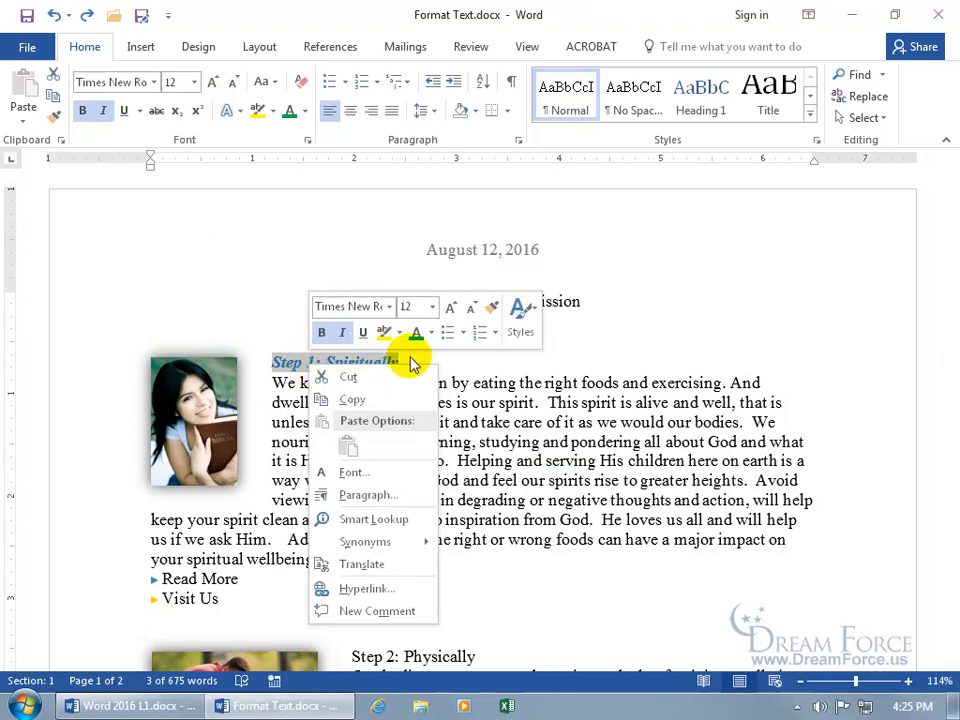
pyautogui.click(416, 333)
pyautogui.click(382, 385)
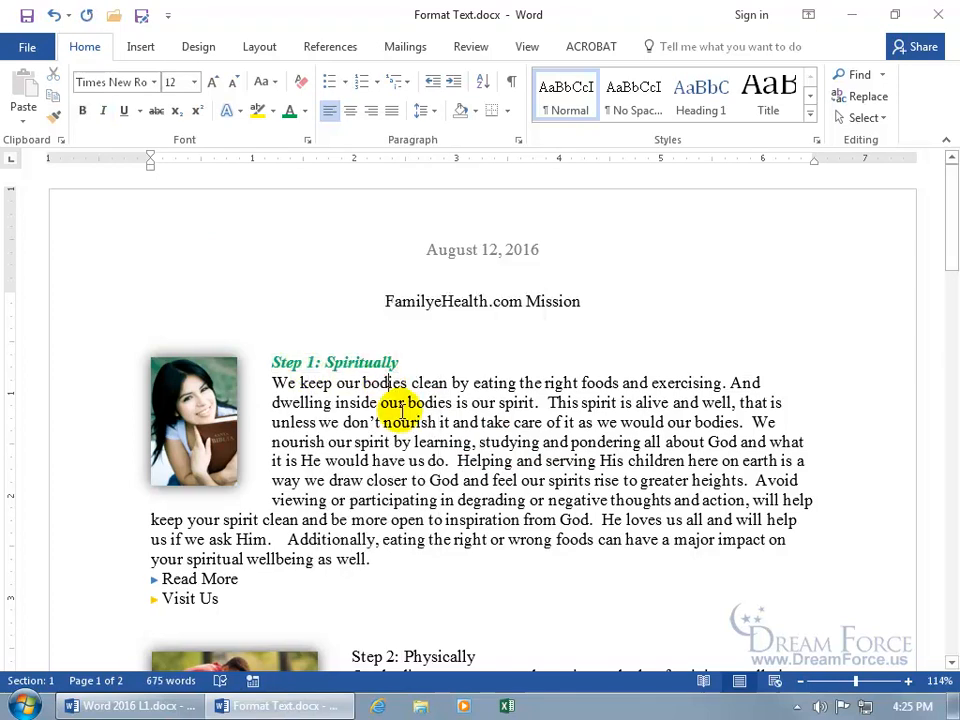
pyautogui.moveTo(272, 362); pyautogui.dragTo(400, 364)
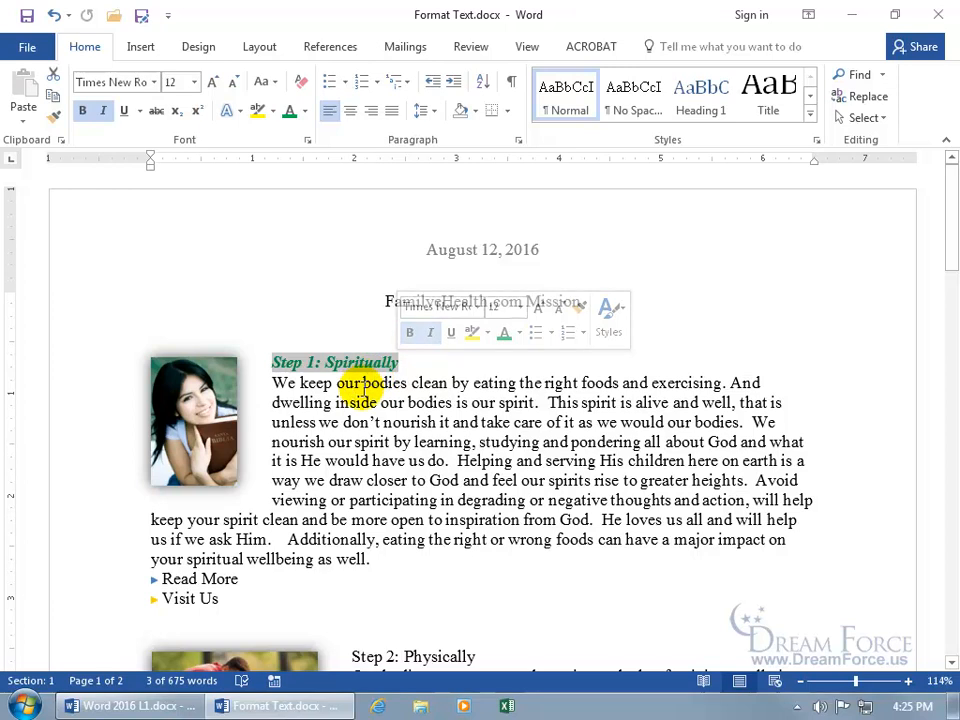
# - Change the font of the "Step 1: Spiritually" heading to Comic Sans MS and deselect the text
pyautogui.click(479, 311)
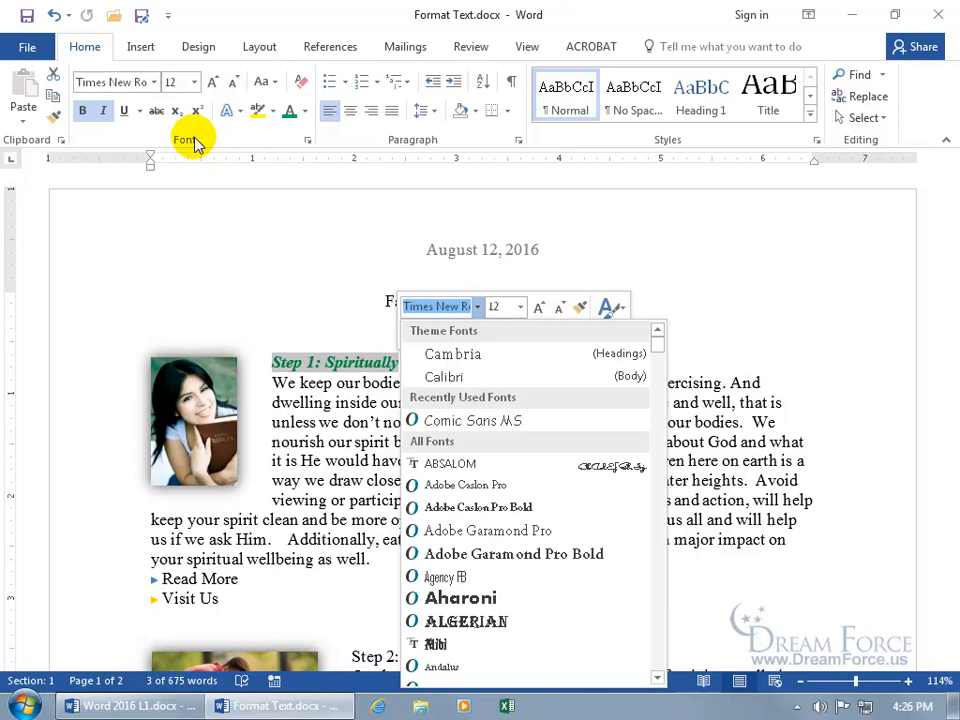
pyautogui.click(154, 82)
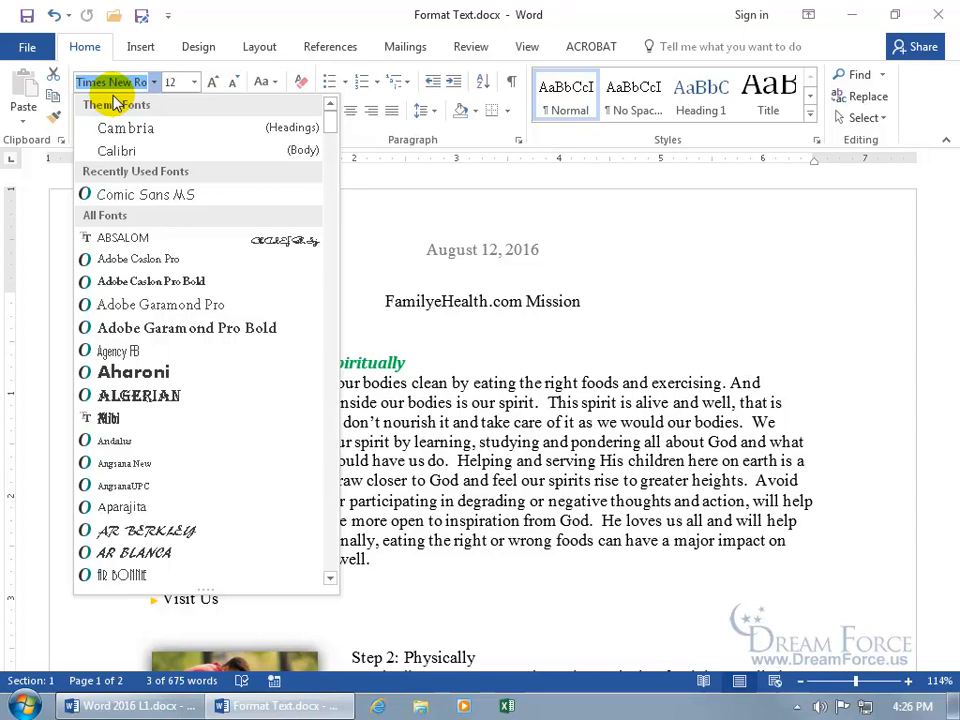
pyautogui.moveTo(327, 121); pyautogui.dragTo(334, 156)
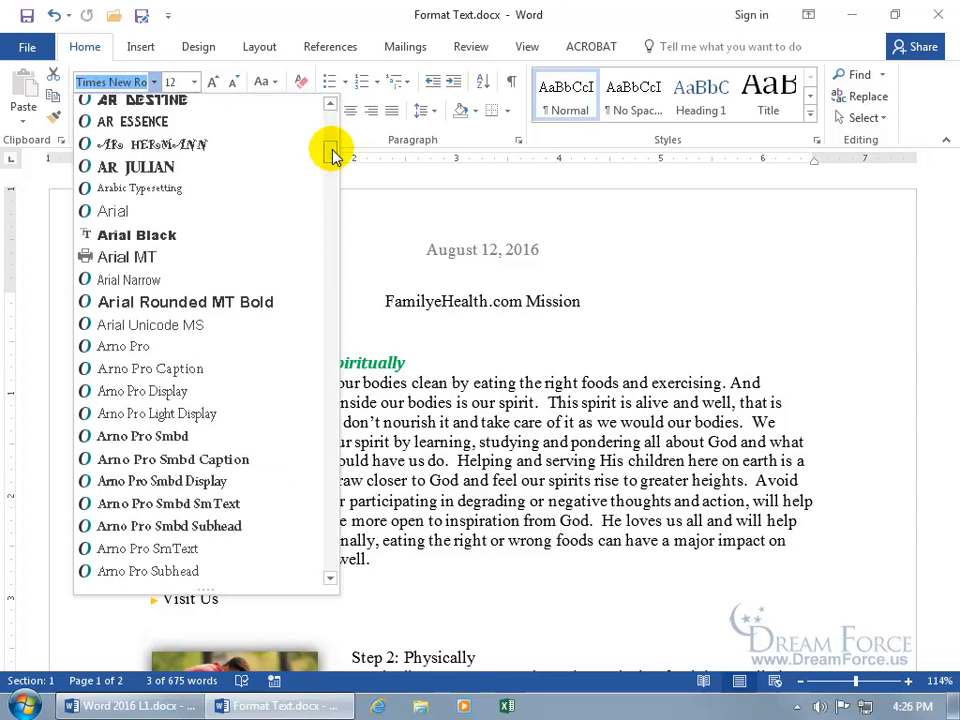
pyautogui.write('Comic Sans M')
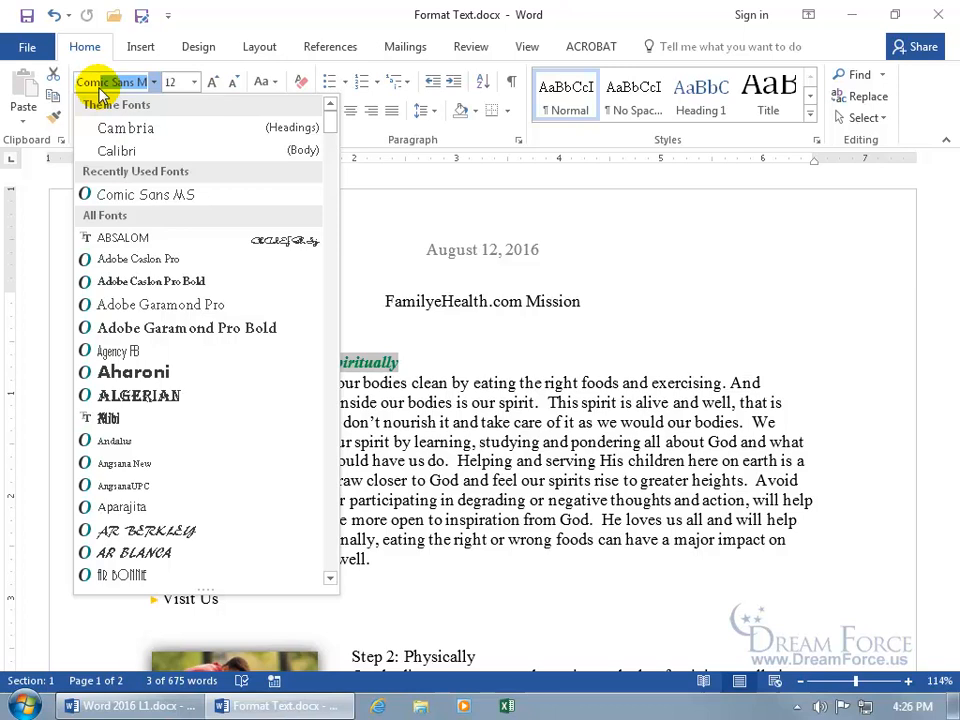
pyautogui.press('Return')
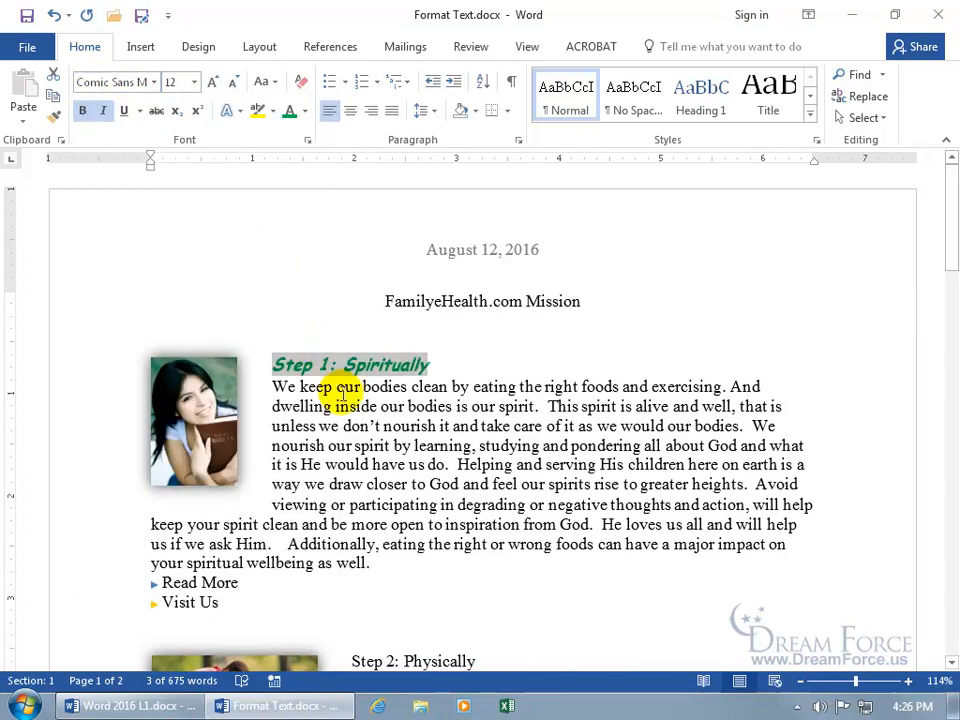
pyautogui.click(338, 391)
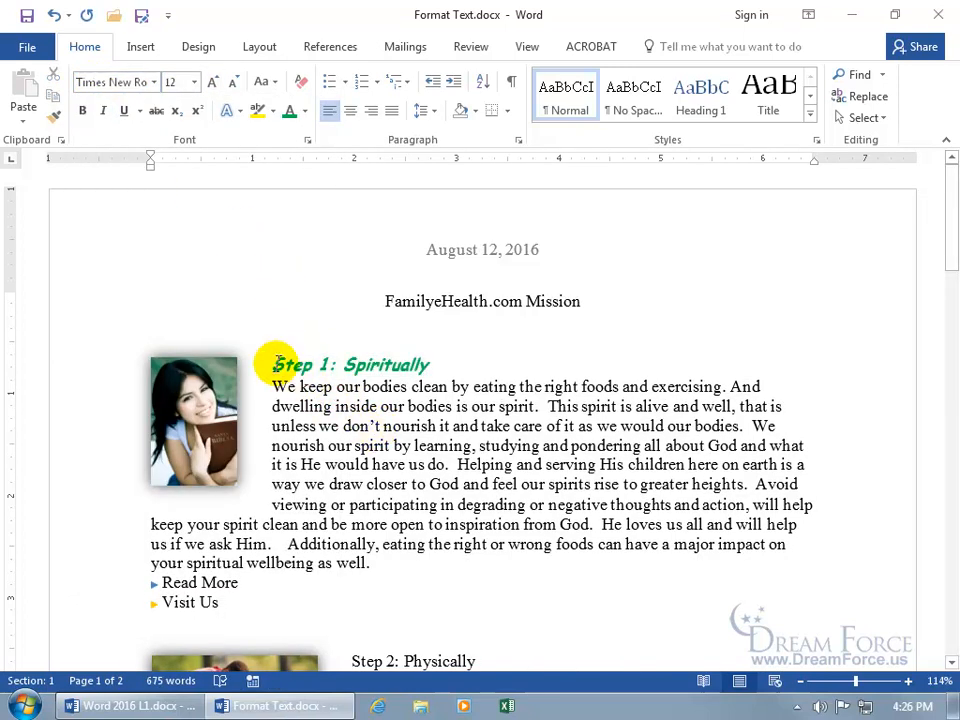
# - Try the Strikethrough effect on the "Step 1: Spiritually" heading in the Font dialog, and clear it again
pyautogui.moveTo(274, 364); pyautogui.dragTo(428, 366)
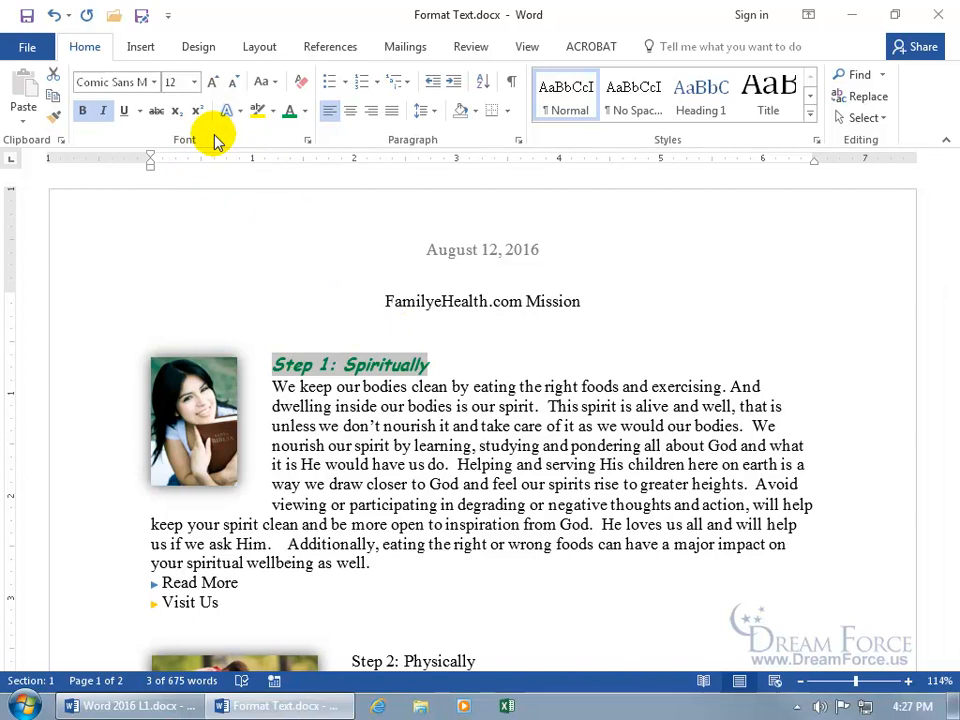
pyautogui.click(308, 143)
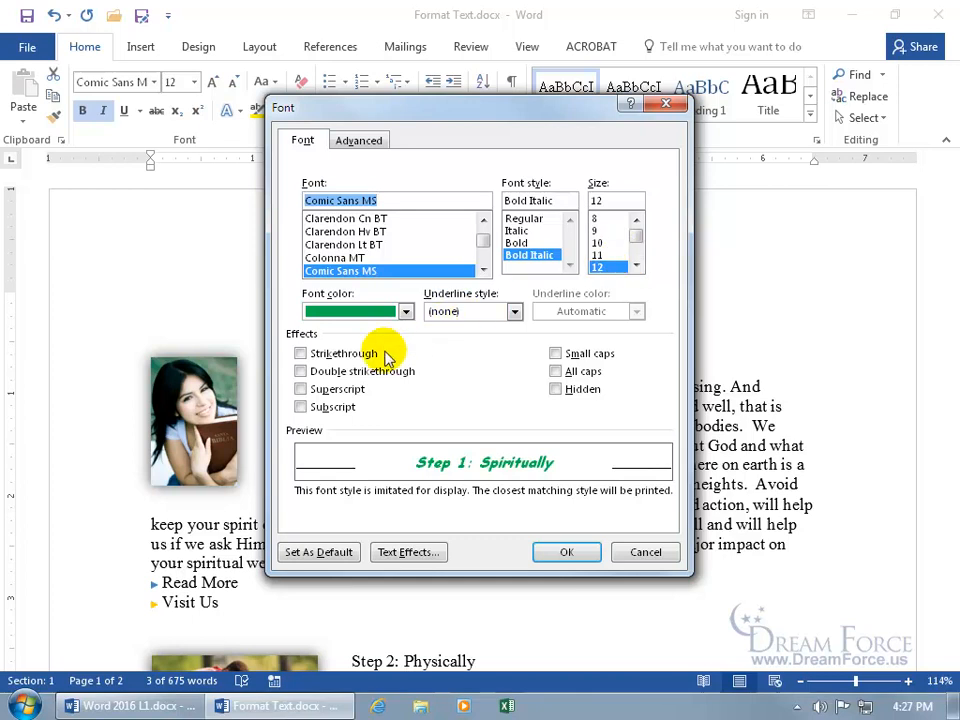
pyautogui.click(300, 353)
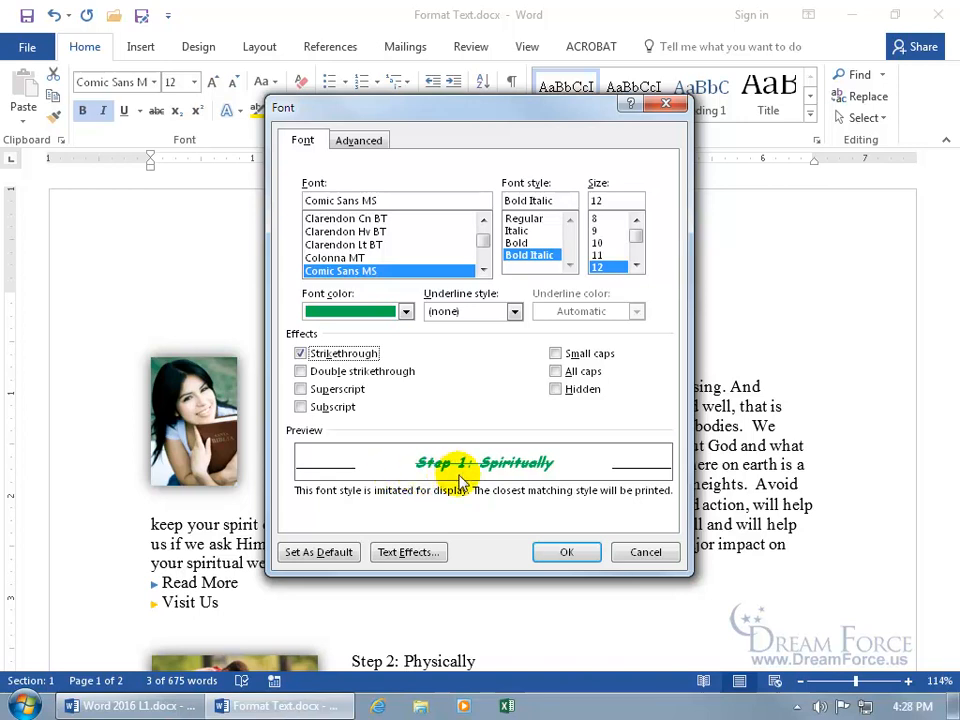
pyautogui.click(312, 356)
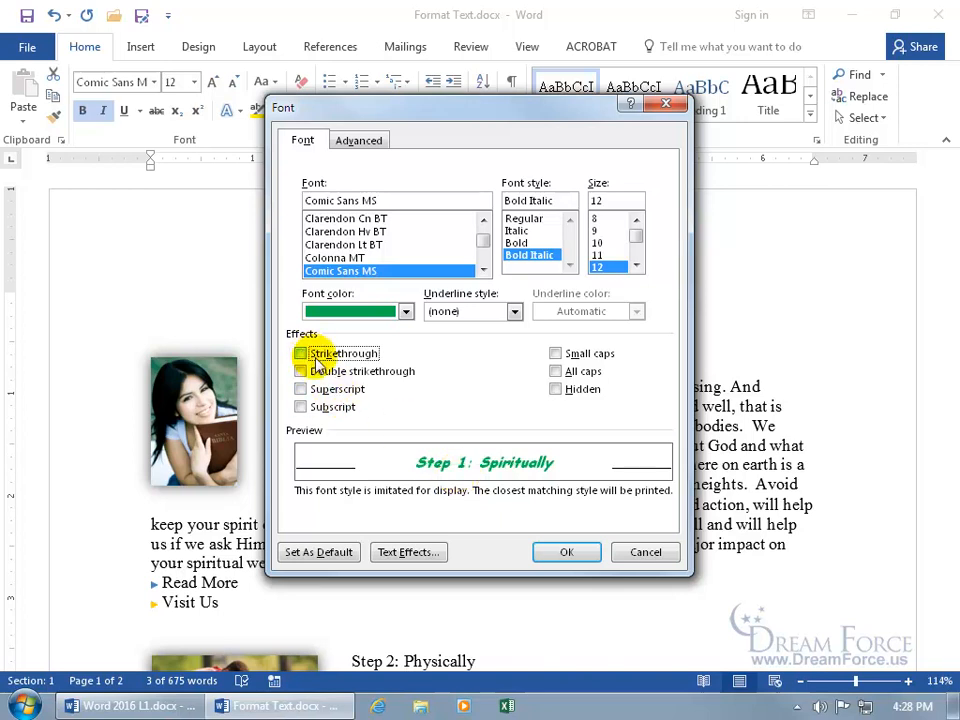
# - Display the gradient text fill options in the heading's text effects, and switch the fill back to solid
pyautogui.click(408, 553)
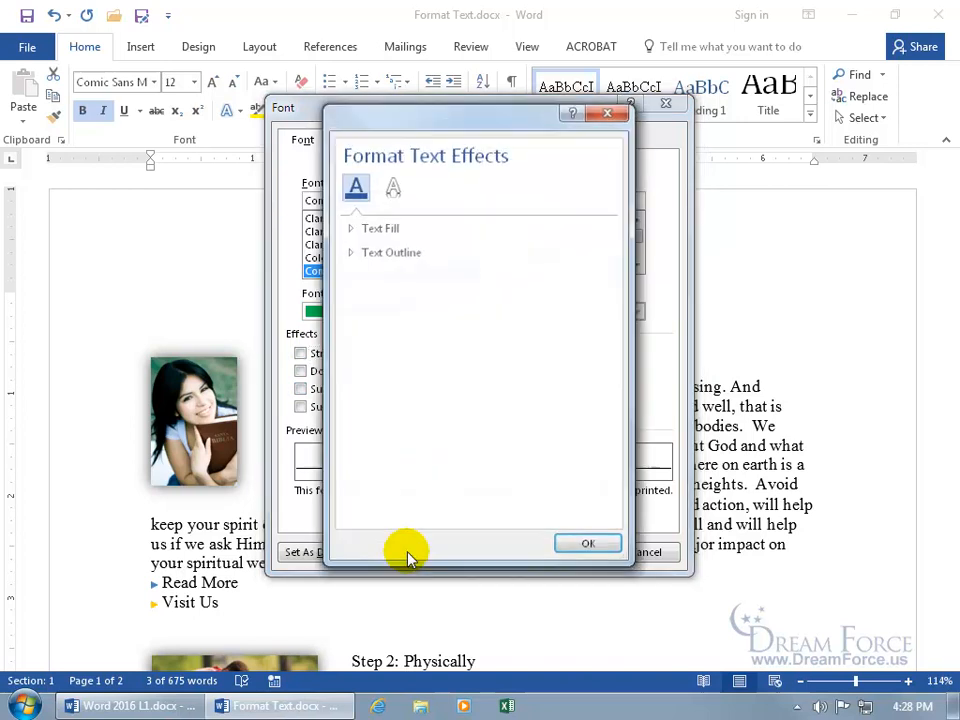
pyautogui.click(350, 229)
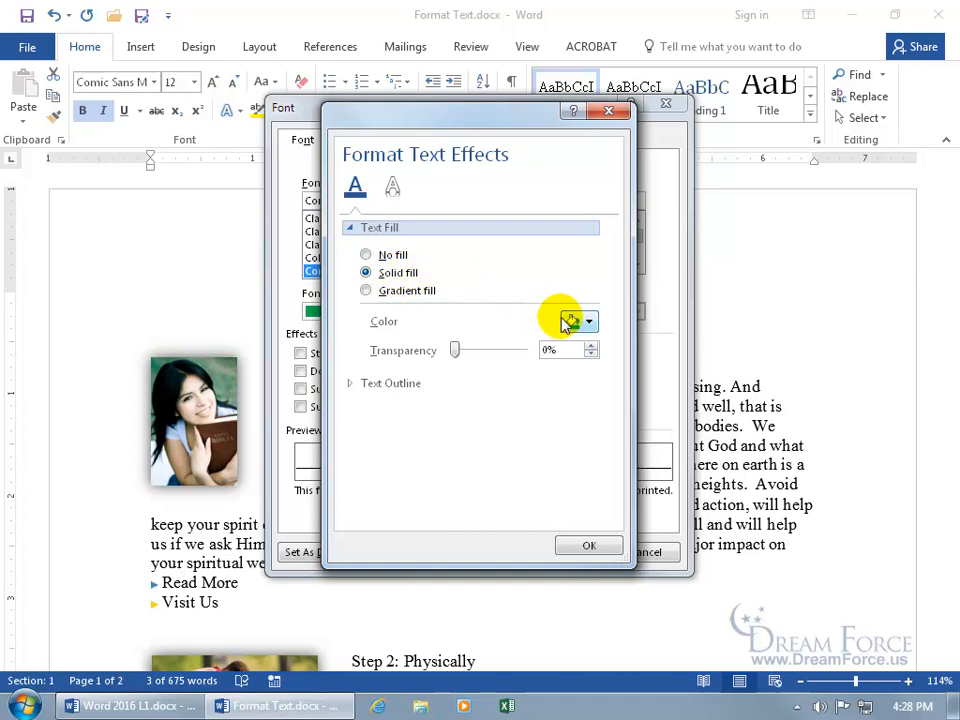
pyautogui.click(410, 291)
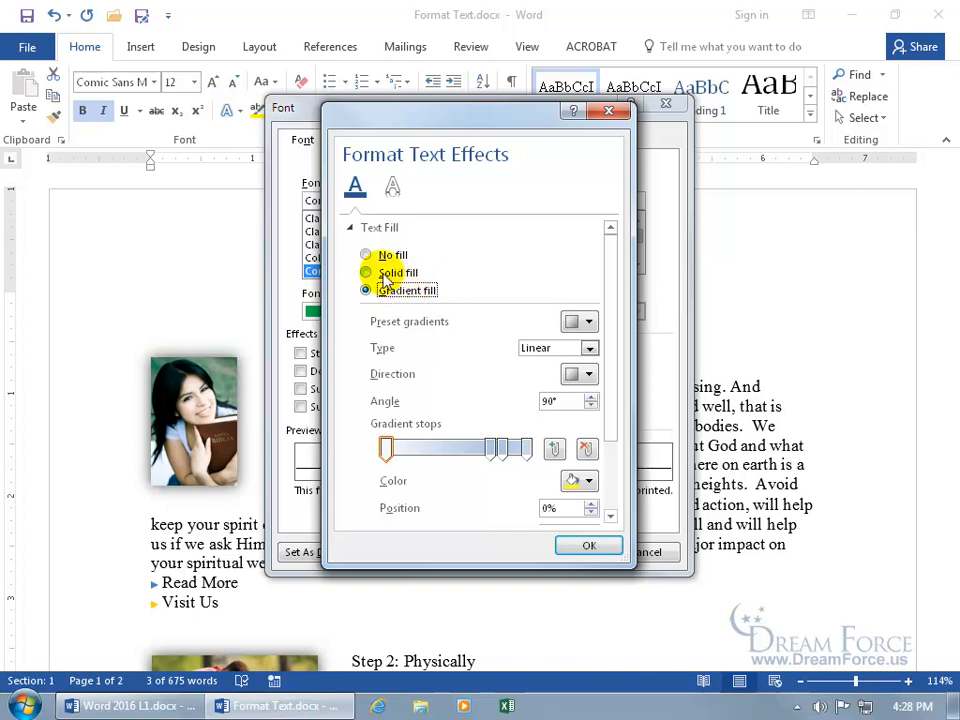
pyautogui.click(386, 278)
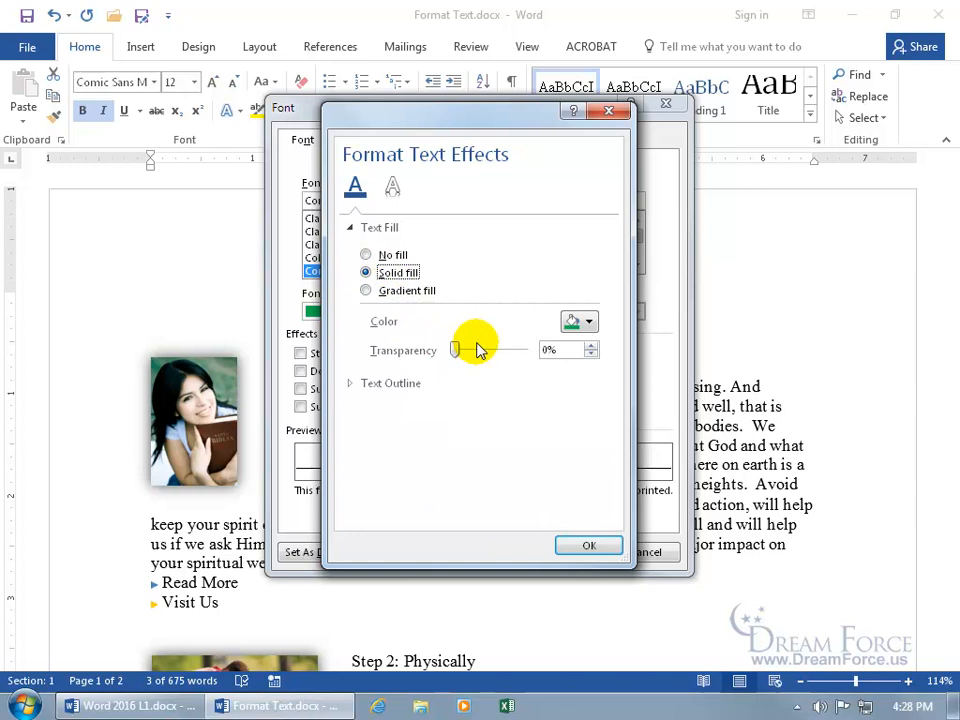
# - Apply a solid red text outline to the "Step 1: Spiritually" heading and deselect the text
pyautogui.click(350, 385)
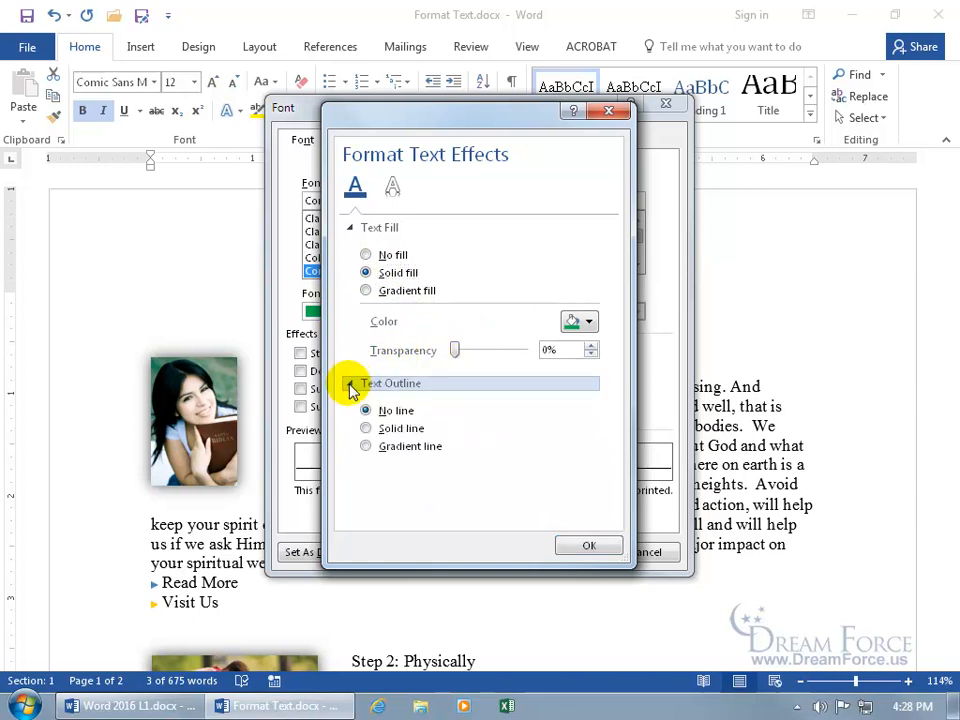
pyautogui.click(365, 428)
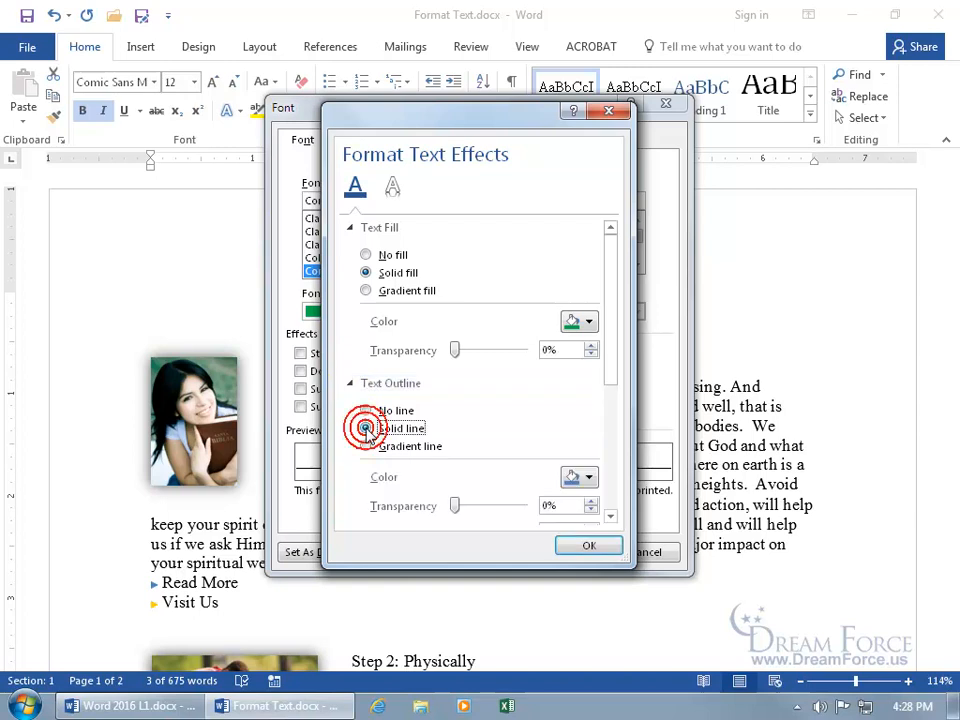
pyautogui.click(589, 478)
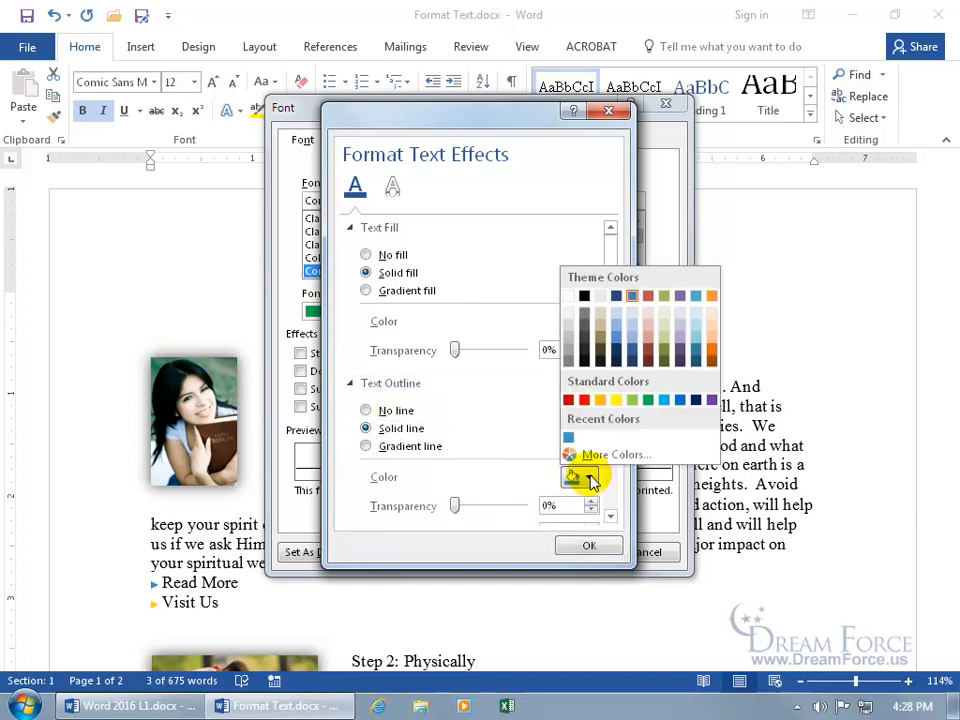
pyautogui.click(584, 400)
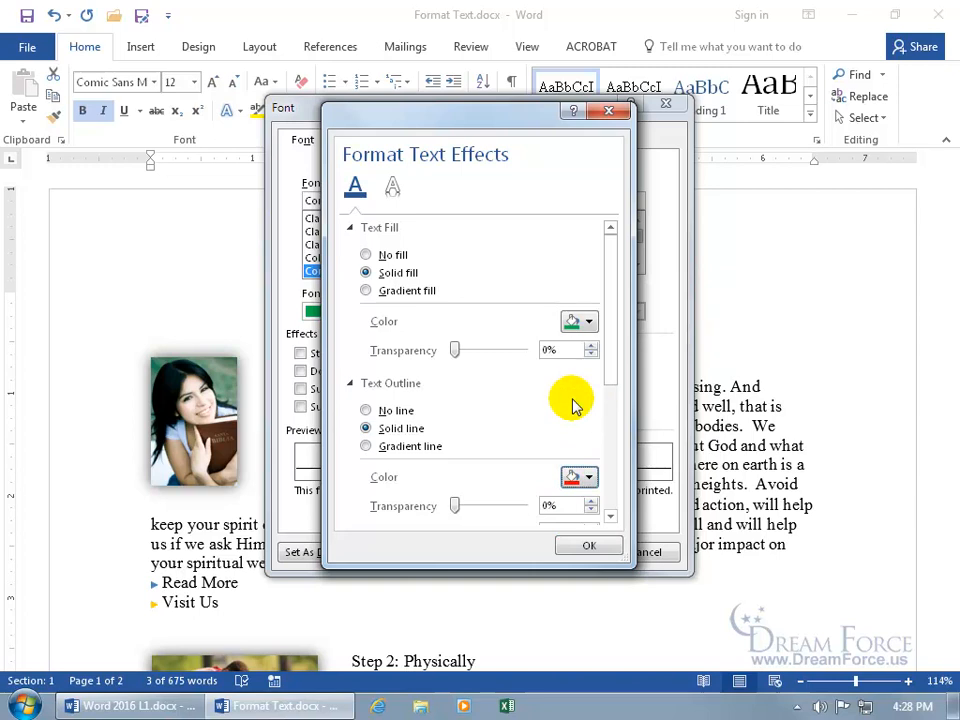
pyautogui.moveTo(611, 370); pyautogui.dragTo(613, 448)
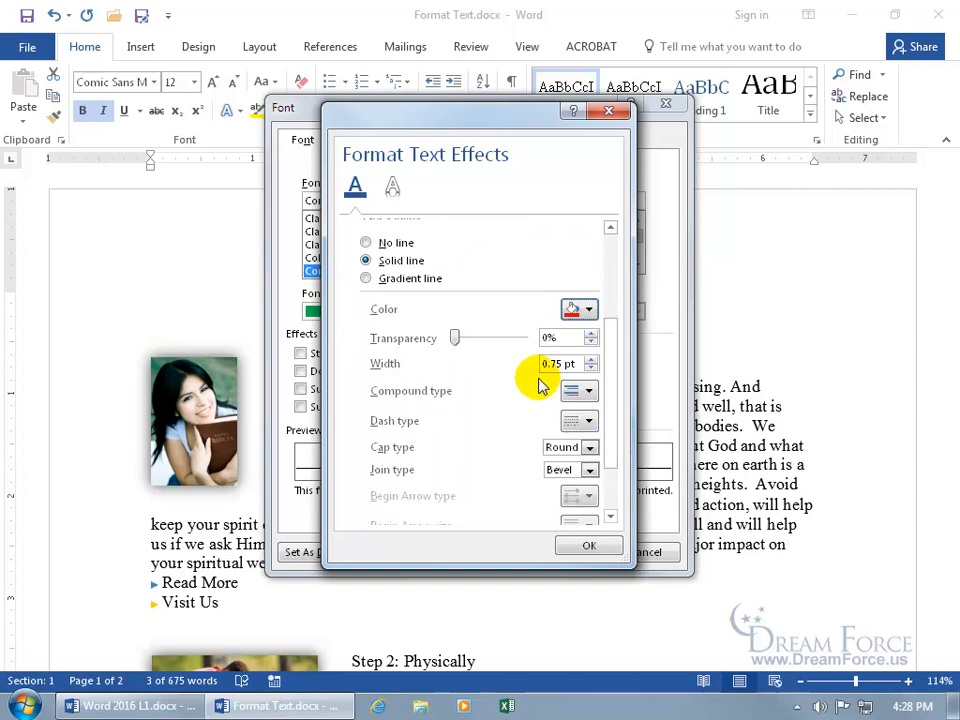
pyautogui.click(581, 543)
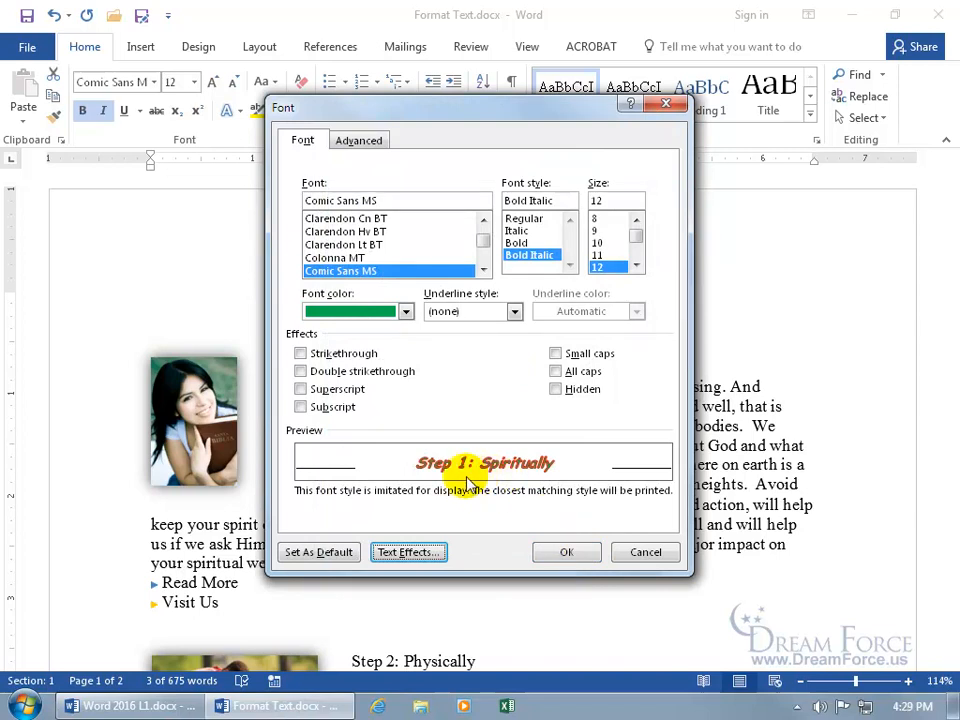
pyautogui.click(566, 552)
pyautogui.click(452, 410)
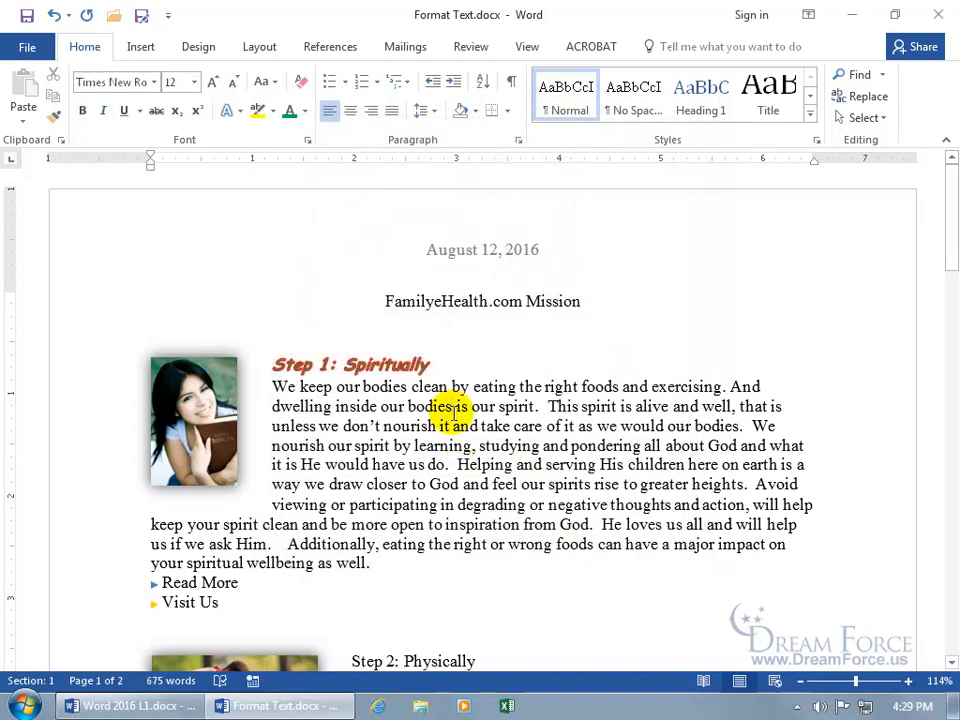
# - Undo the red text outline on the "Step 1: Spiritually" heading and deselect the text
pyautogui.click(53, 15)
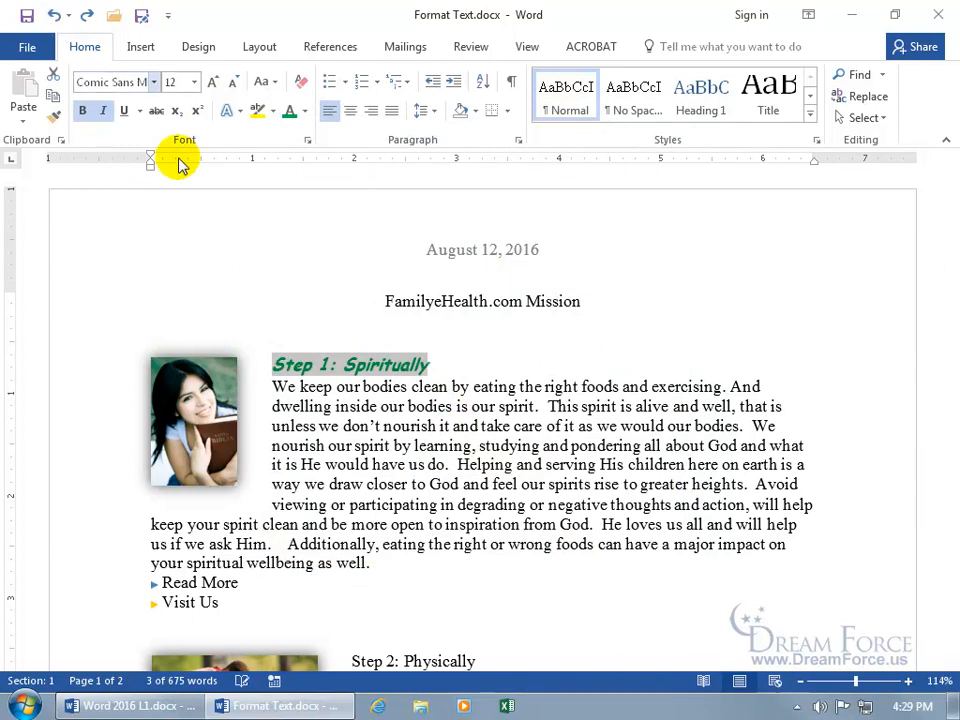
pyautogui.click(380, 387)
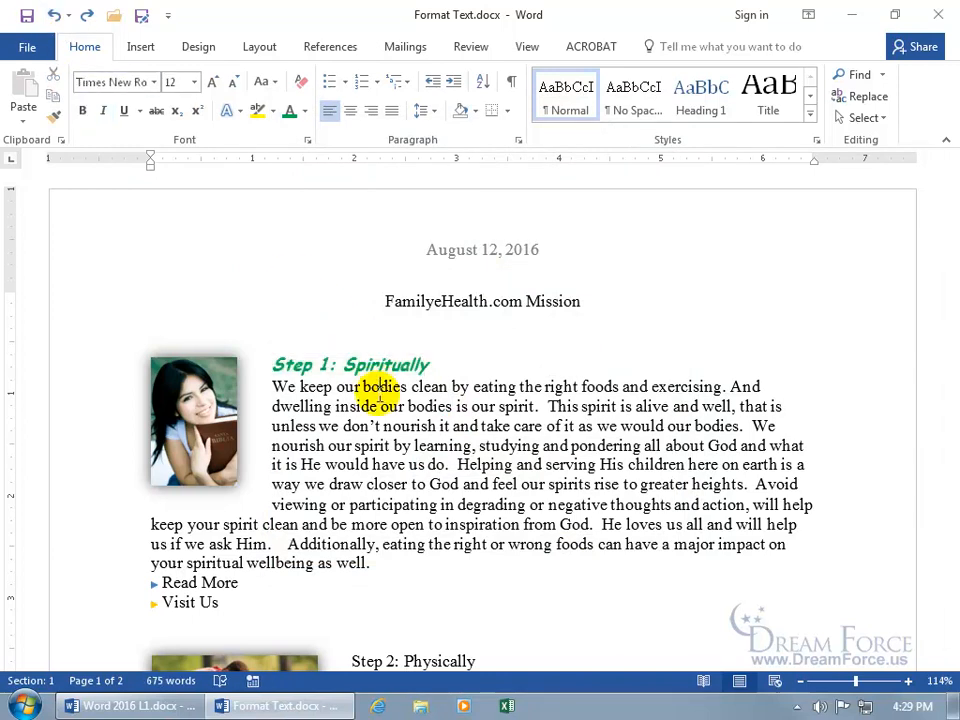
# - Apply a Perspective shadow preset to the word "Spiritually" in the Step 1 heading using the text effects
pyautogui.click(365, 364)
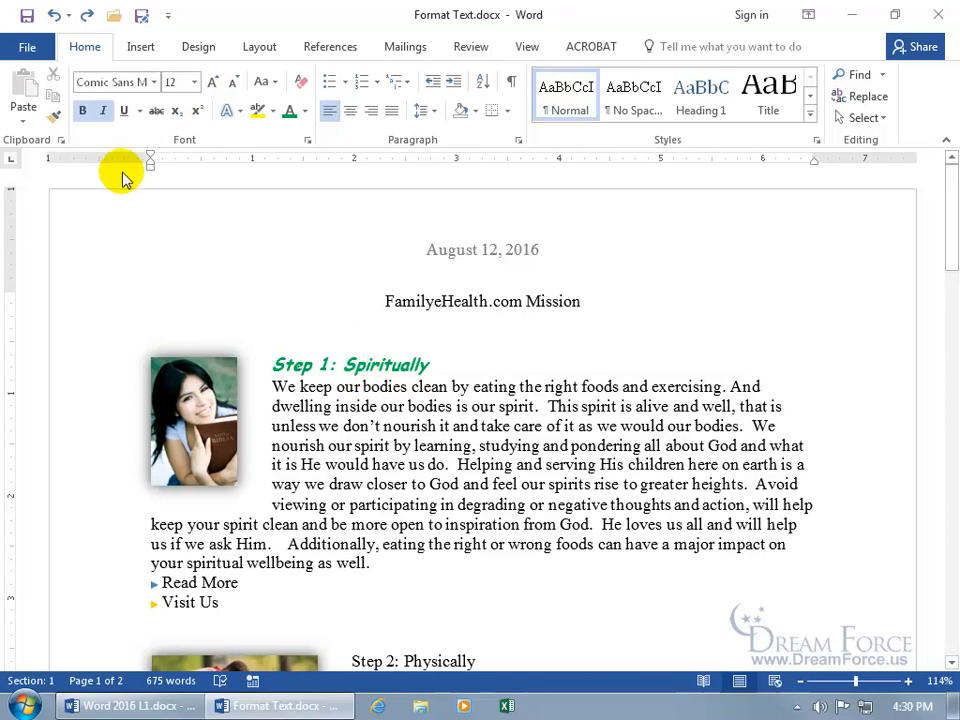
pyautogui.click(305, 141)
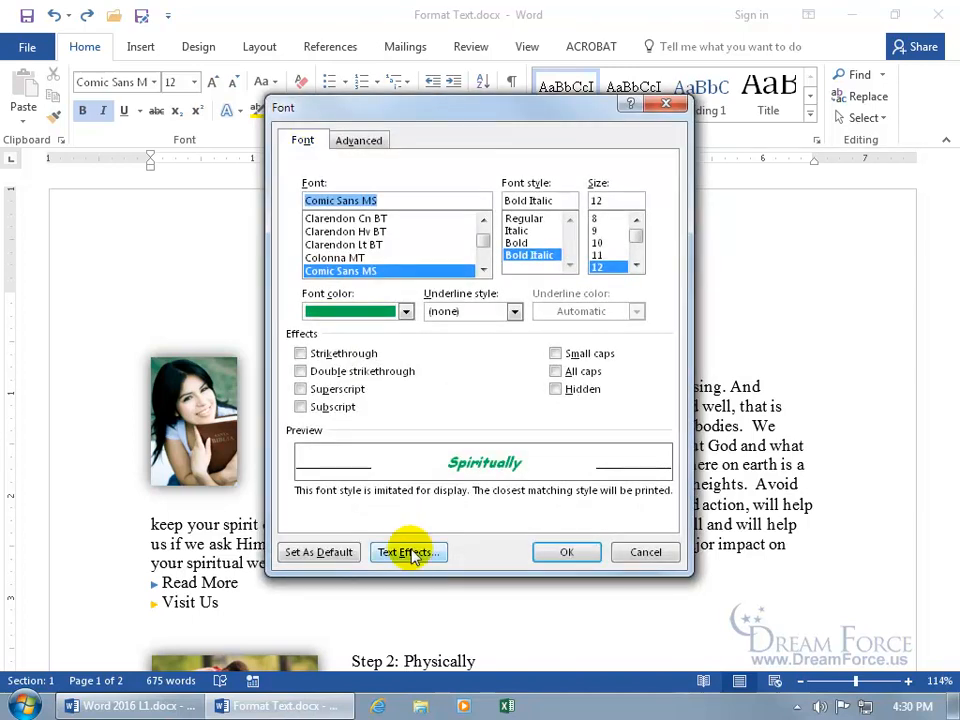
pyautogui.click(407, 552)
pyautogui.click(393, 189)
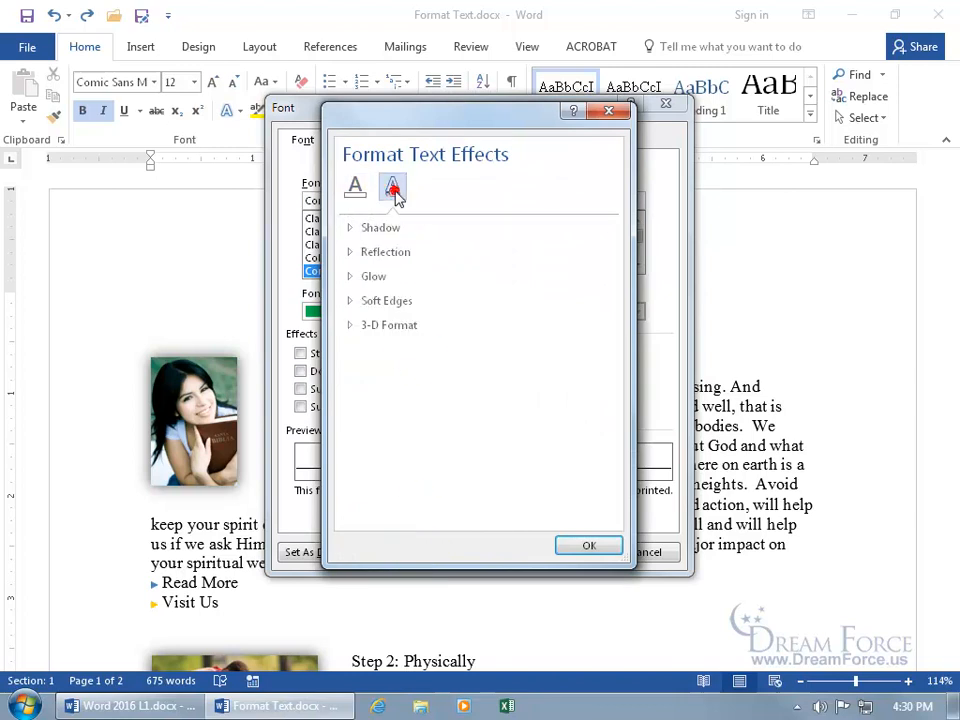
pyautogui.click(351, 229)
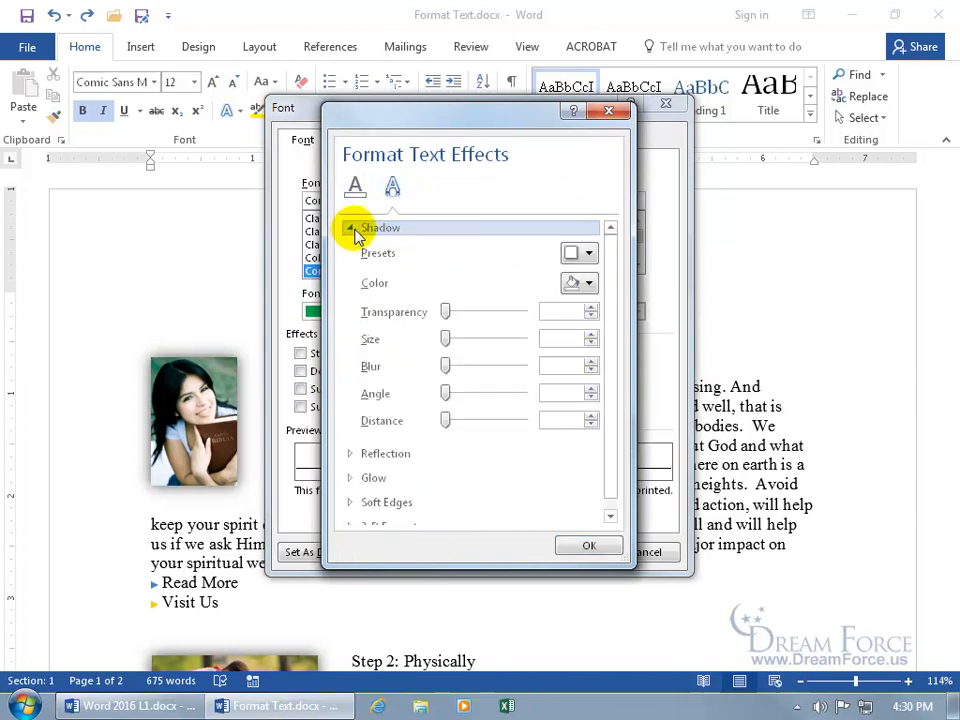
pyautogui.click(578, 254)
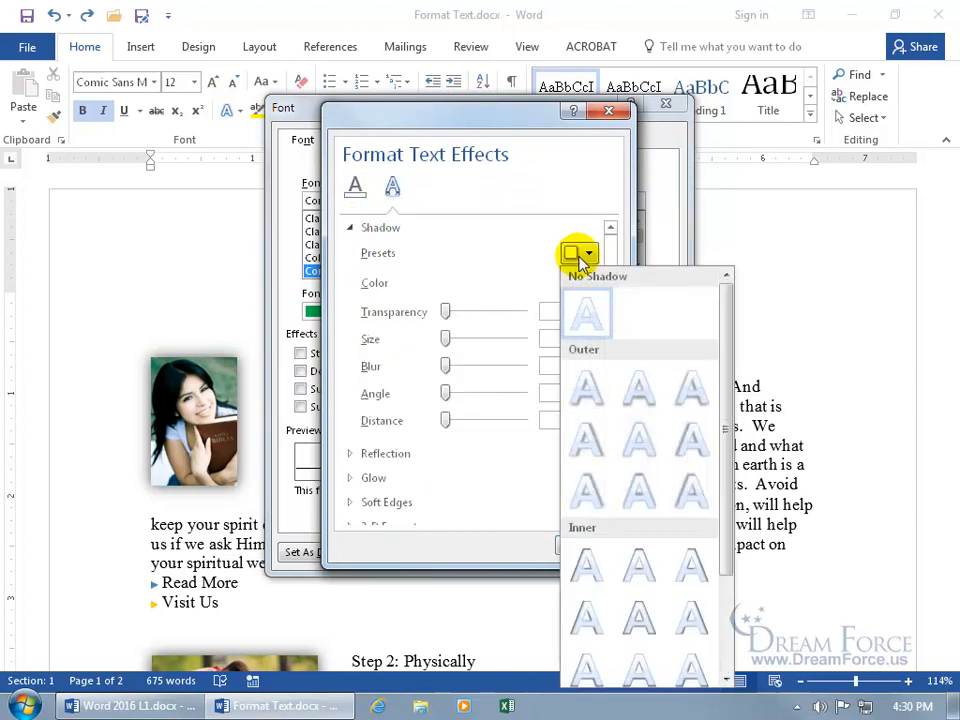
pyautogui.scroll(-3, 729, 375)
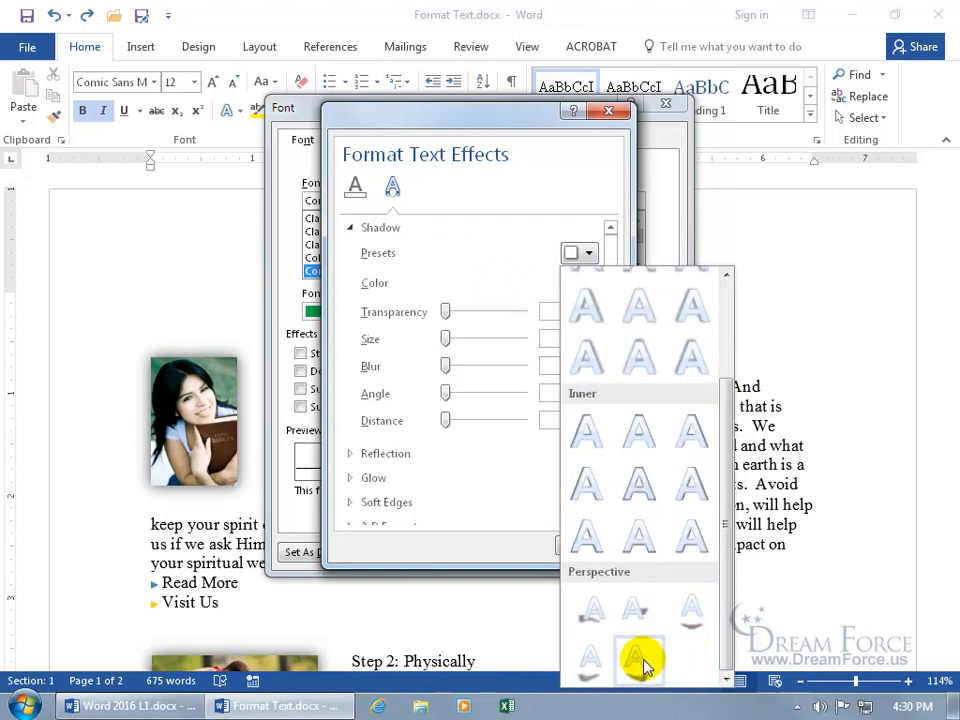
pyautogui.click(645, 626)
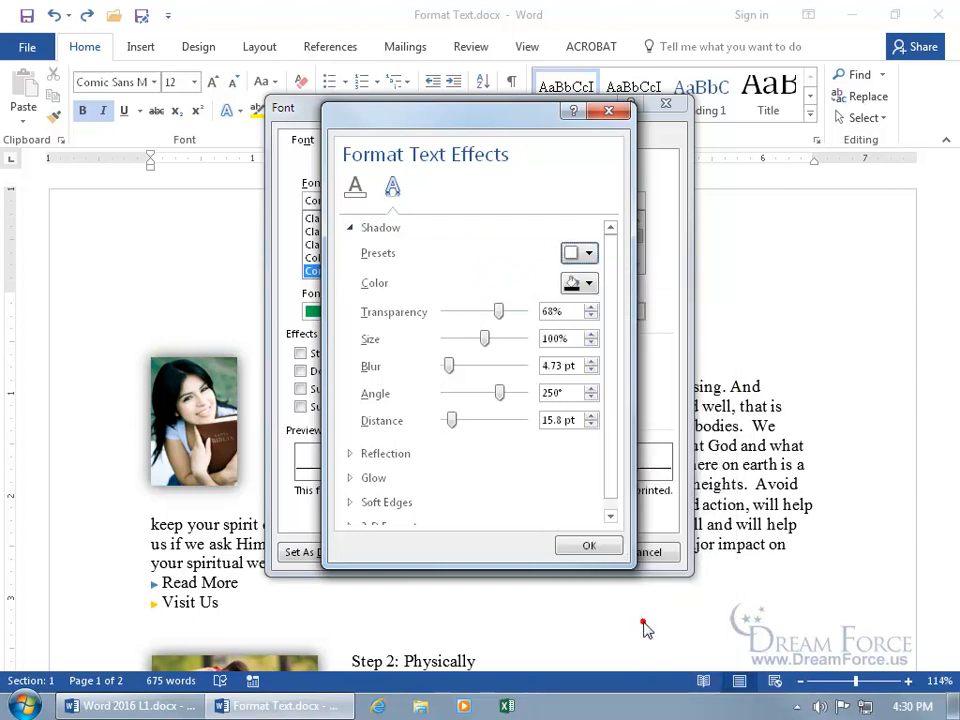
pyautogui.click(613, 549)
pyautogui.click(578, 554)
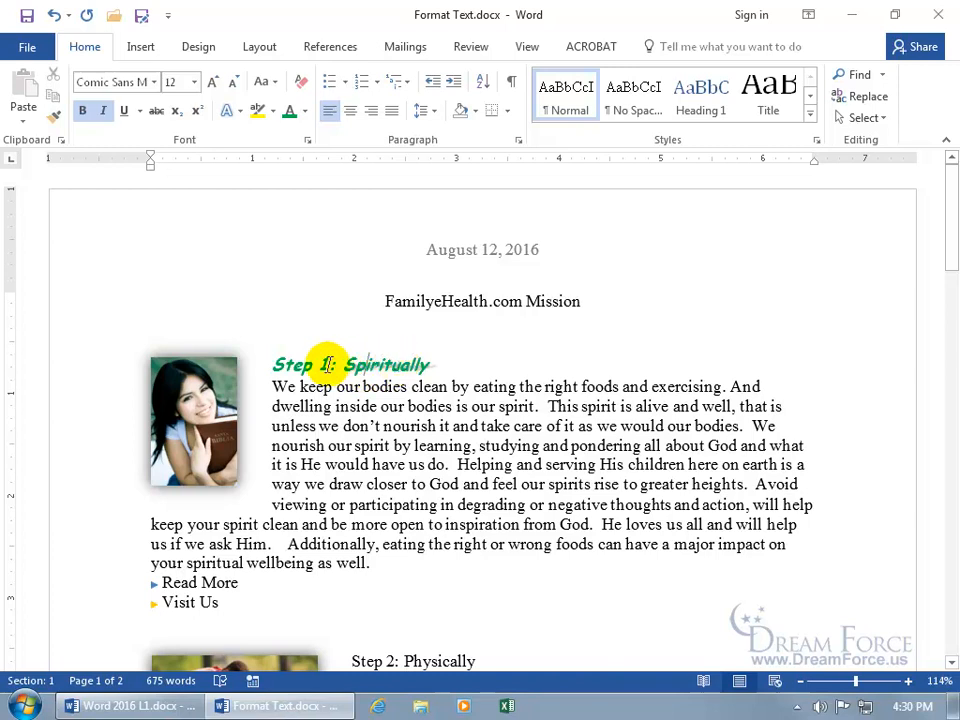
# - Select the "Step 1: Spiritually" heading to inspect the shadow, and undo the shadow effect
pyautogui.click(276, 364)
pyautogui.moveTo(301, 364); pyautogui.dragTo(428, 364)
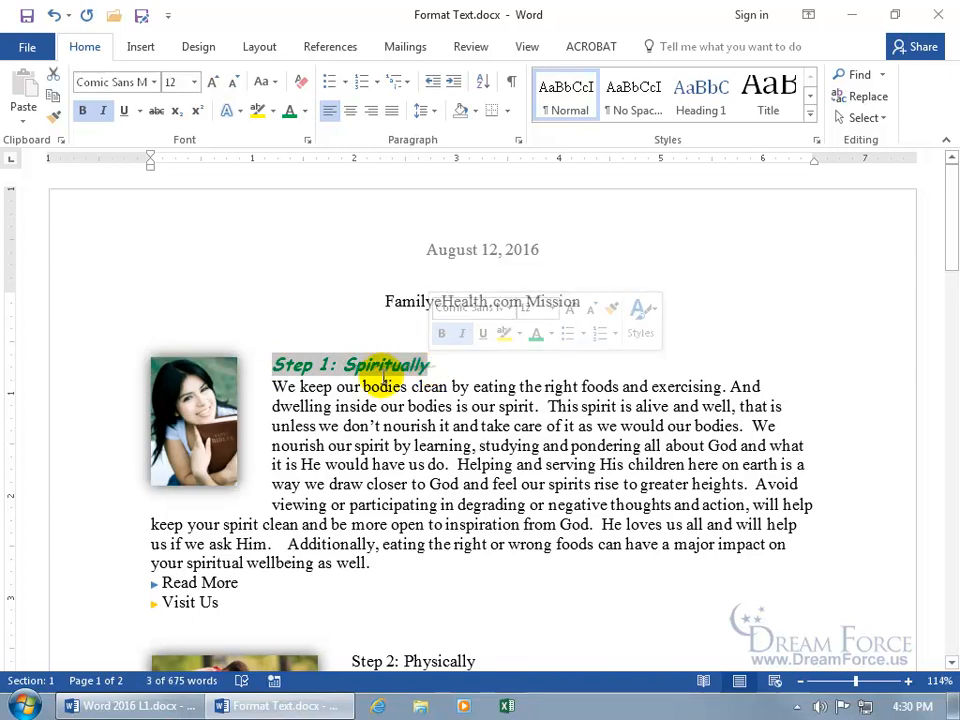
pyautogui.click(53, 16)
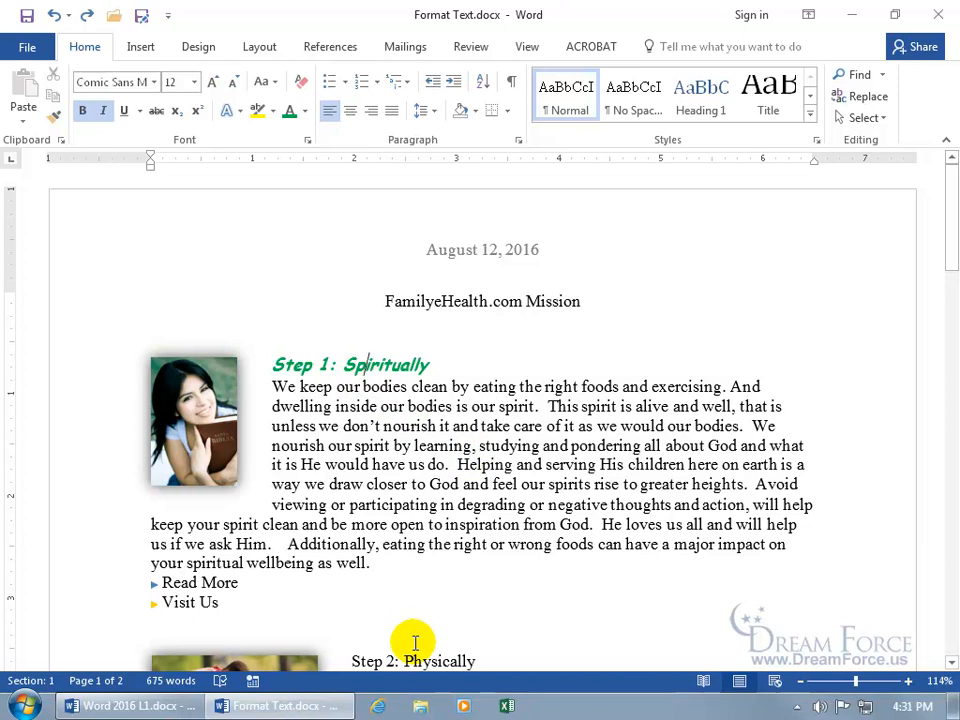
# - Copy the formatting of the "Step 1: Spiritually" heading onto the "Step 2: Physically" heading with Format Painter, then deselect the text
pyautogui.scroll(-1, 415, 643)
pyautogui.moveTo(354, 610); pyautogui.dragTo(477, 612)
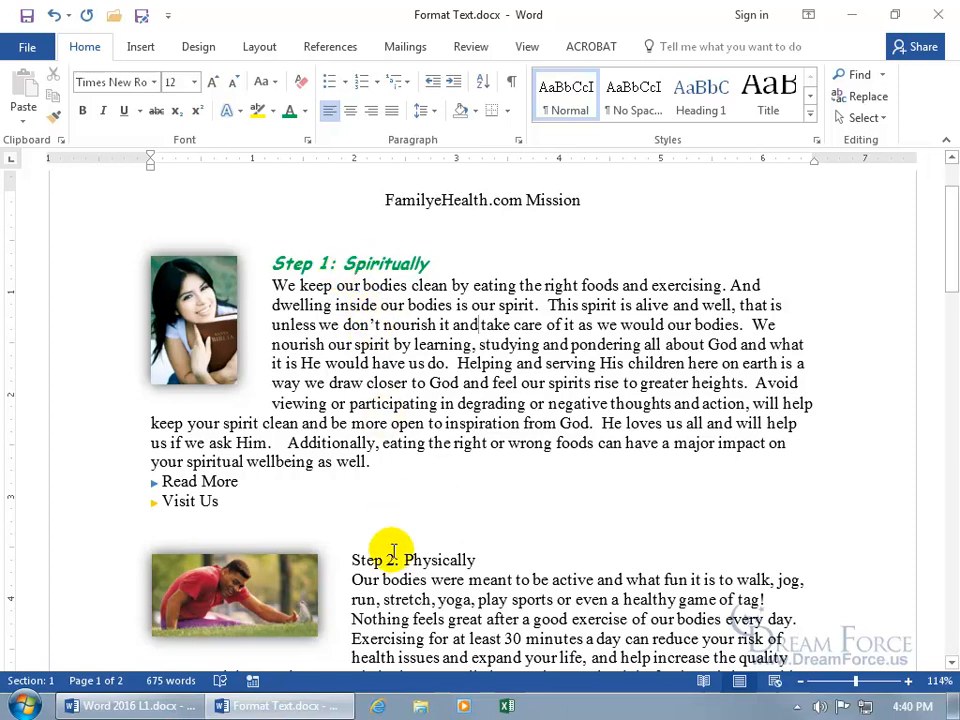
pyautogui.moveTo(352, 560); pyautogui.dragTo(477, 562)
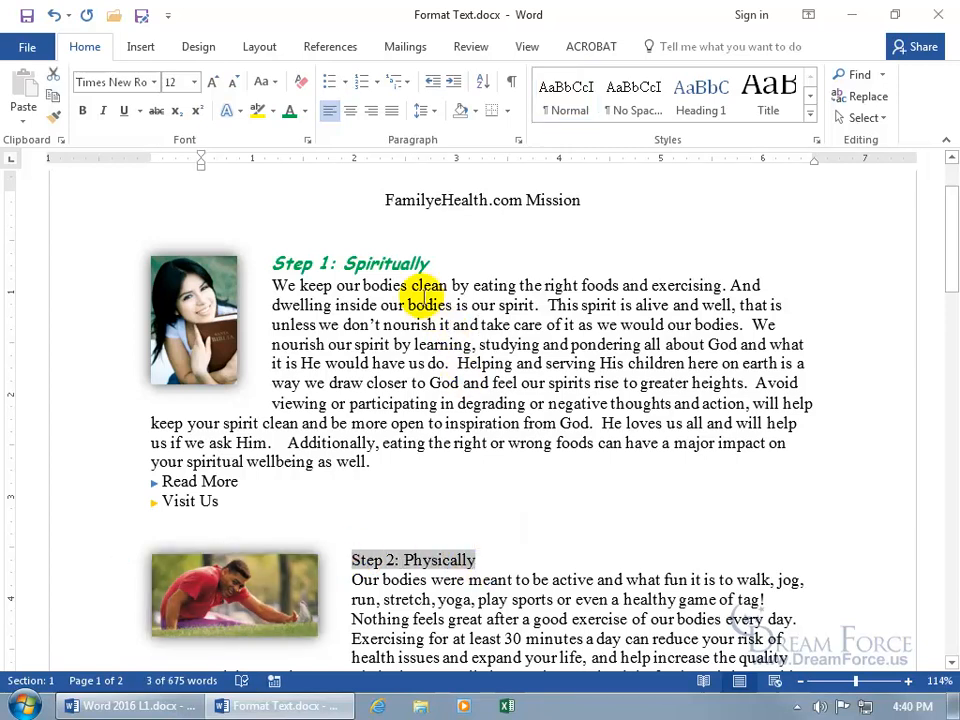
pyautogui.click(384, 262)
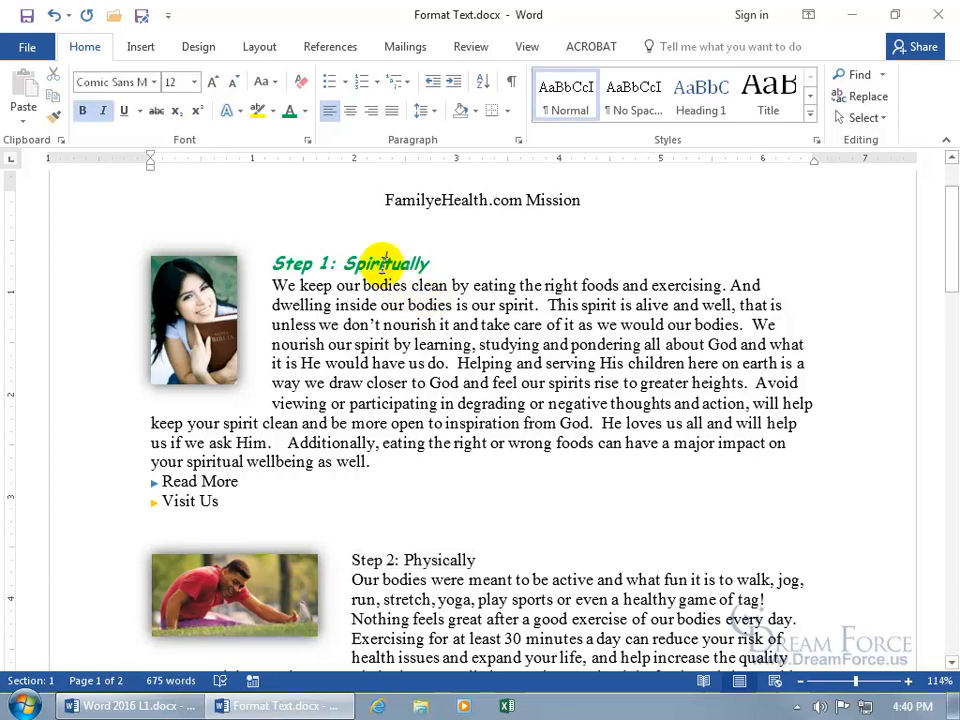
pyautogui.click(56, 118)
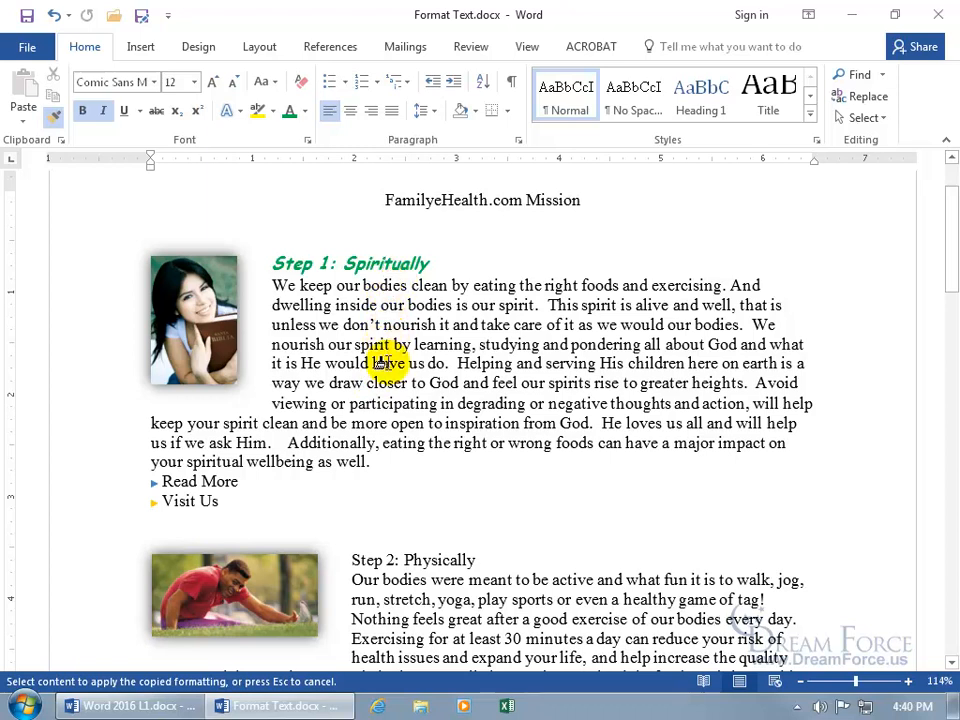
pyautogui.scroll(-2, 386, 422)
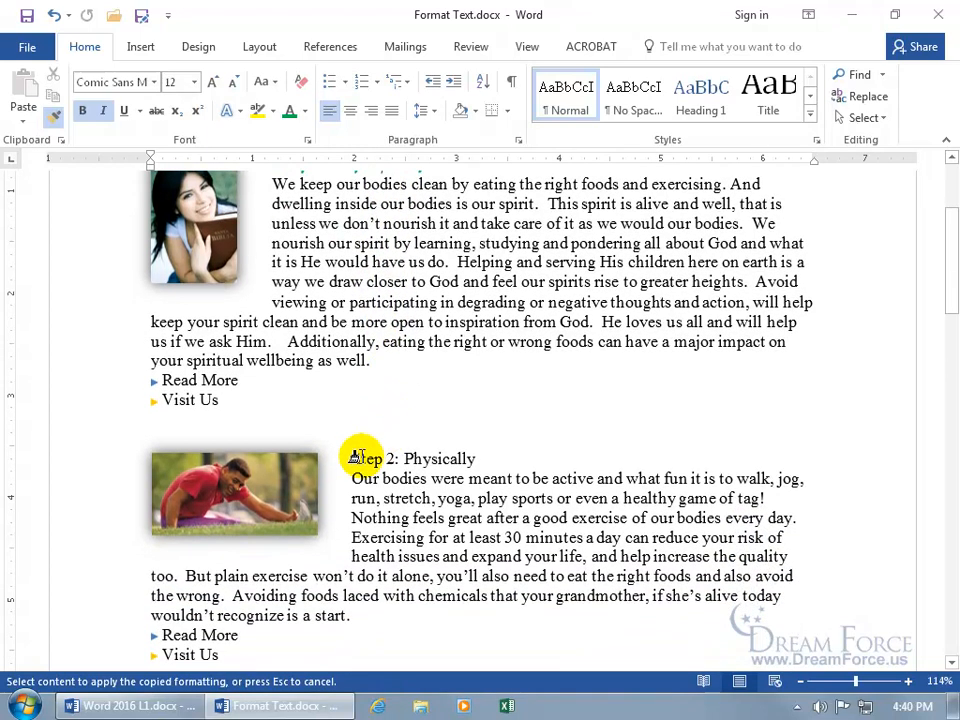
pyautogui.moveTo(345, 460); pyautogui.dragTo(482, 458)
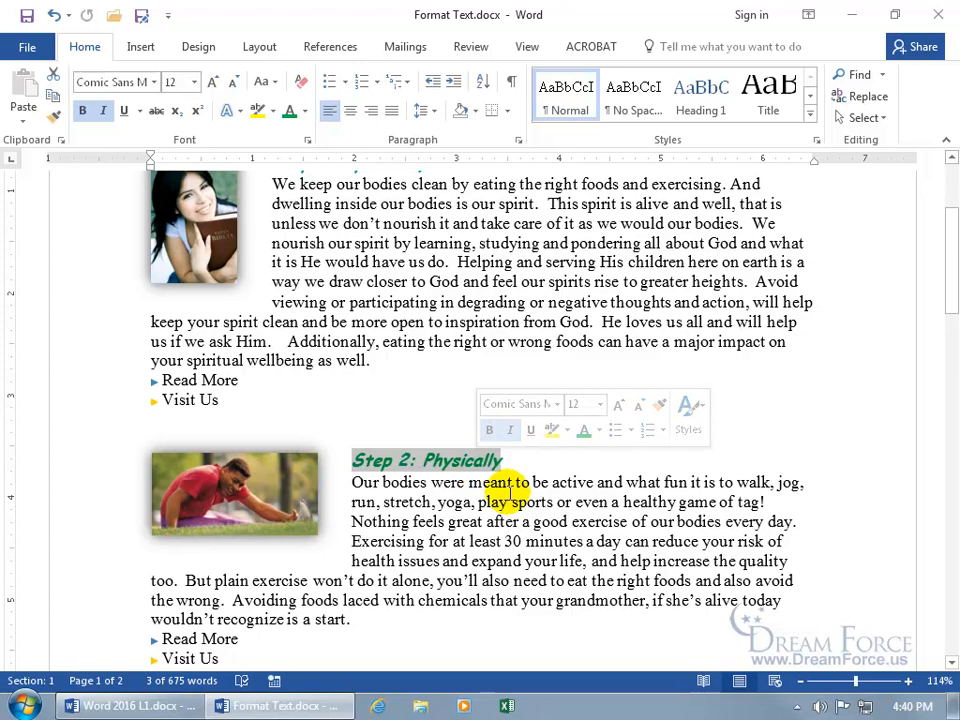
pyautogui.click(534, 481)
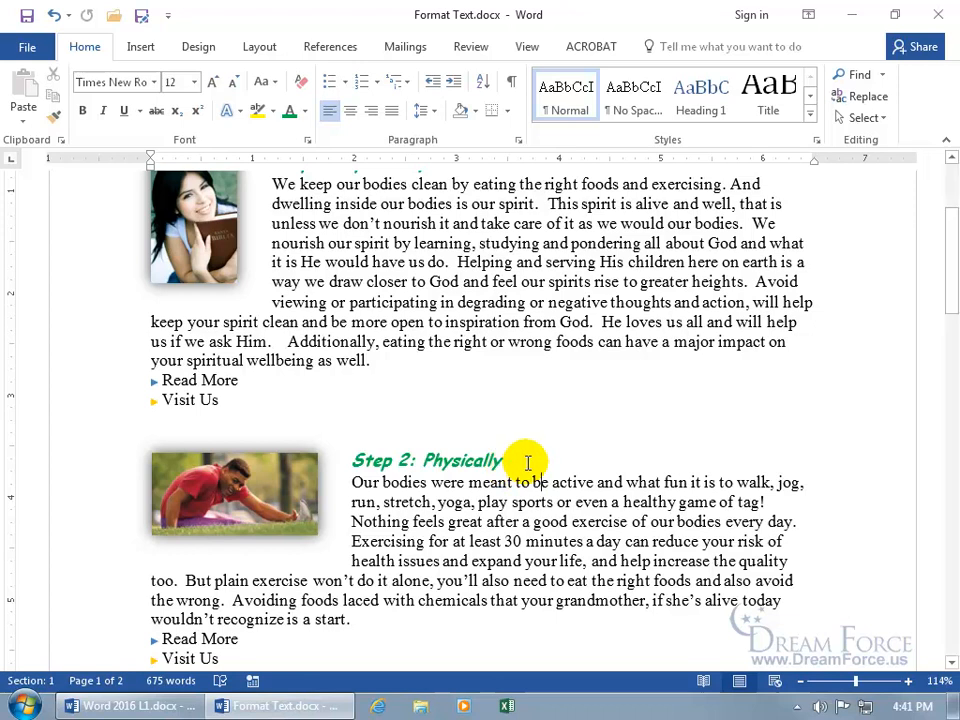
# - Pick up the "Step 2: Physically" heading's formatting with Format Painter locked for multiple uses, and apply it to the "Step 3: Mentally" heading
pyautogui.scroll(-5, 528, 462)
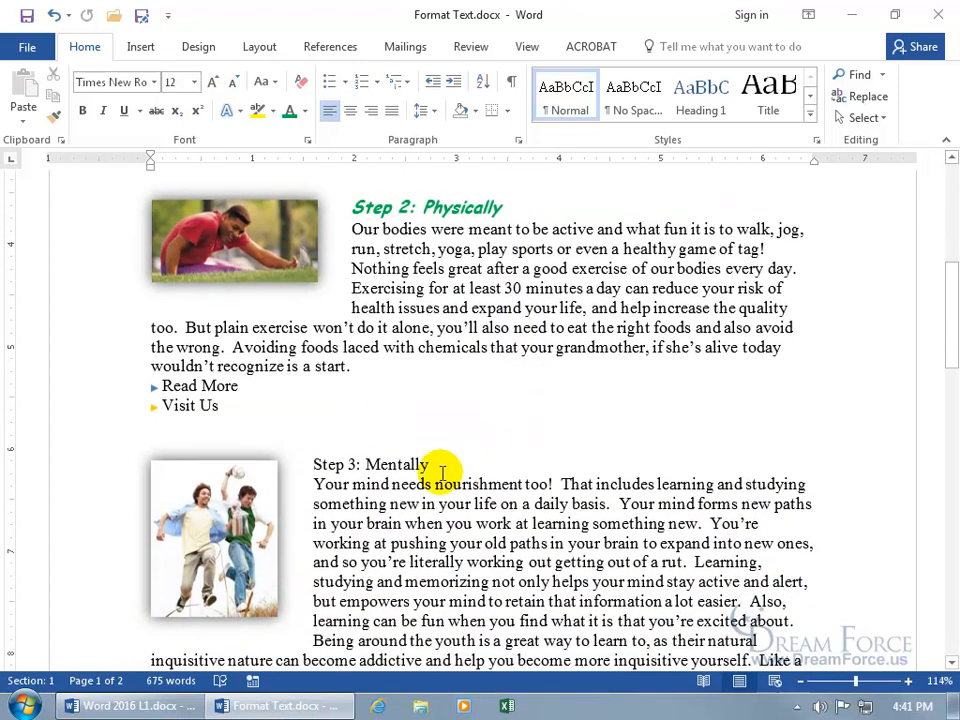
pyautogui.scroll(1, 476, 466)
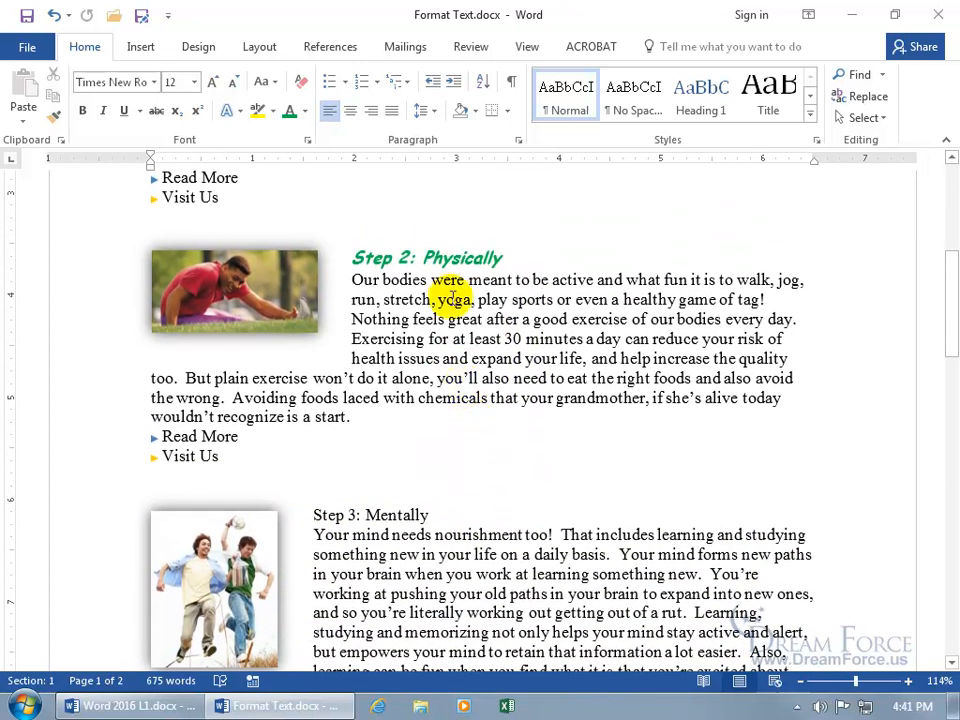
pyautogui.click(443, 258)
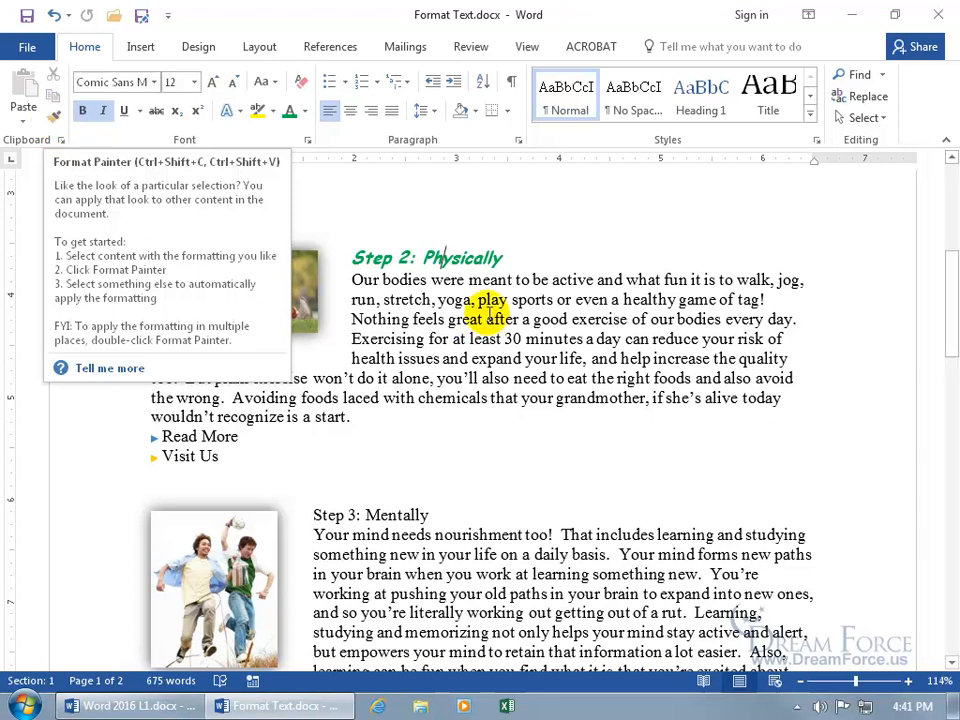
pyautogui.rightClick(442, 258)
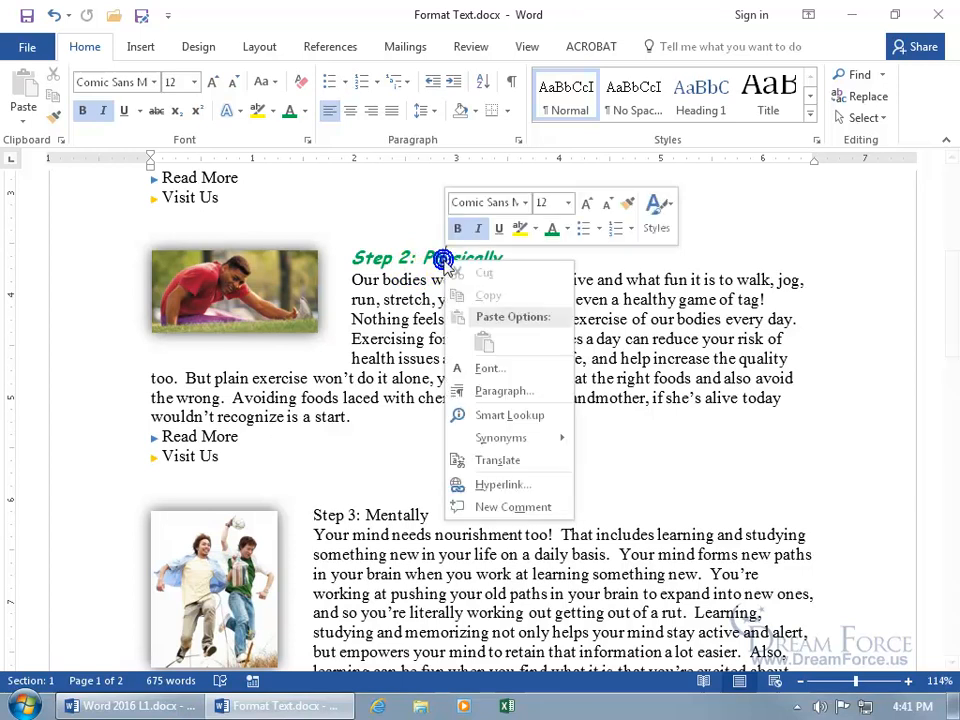
pyautogui.click(629, 207)
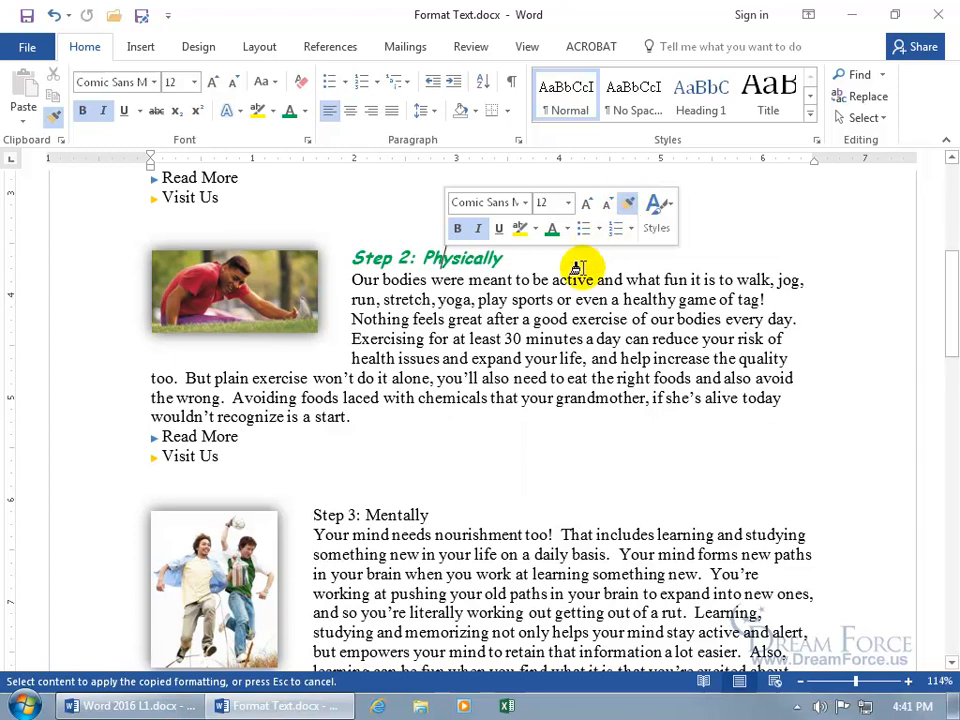
pyautogui.scroll(-3, 514, 349)
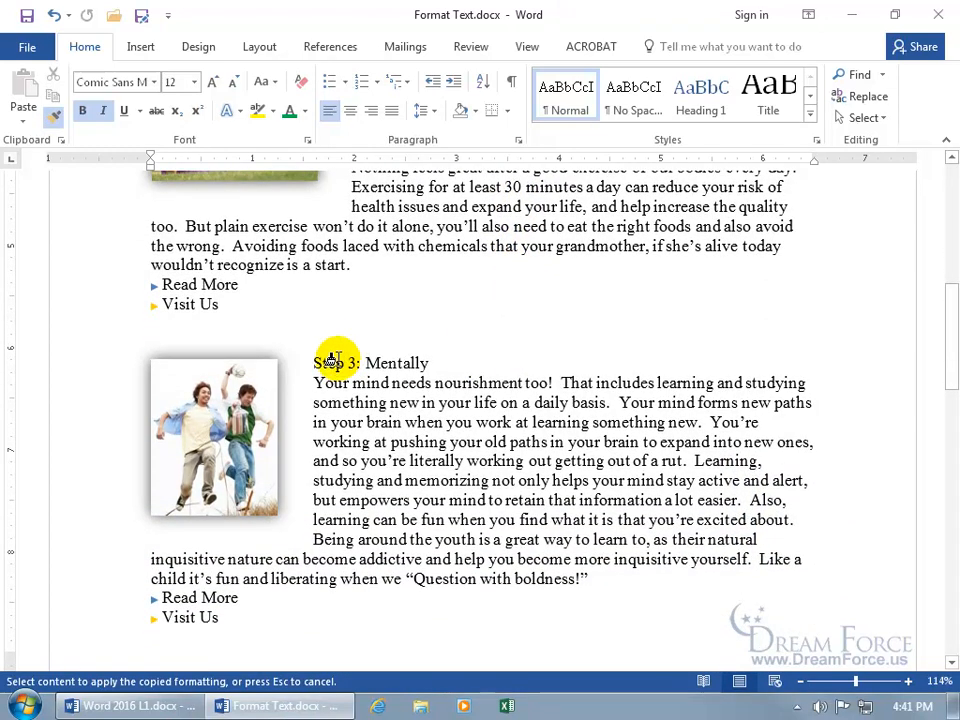
pyautogui.moveTo(315, 364)
pyautogui.mouseDown()
pyautogui.moveTo(435, 364)
pyautogui.moveTo(425, 364)
pyautogui.mouseUp()
# - Apply the copied heading formatting to "Step 4: Emotionally" and "Step 5: Family", and turn Format Painter off
pyautogui.scroll(-1, 497, 387)
pyautogui.scroll(-1, 510, 386)
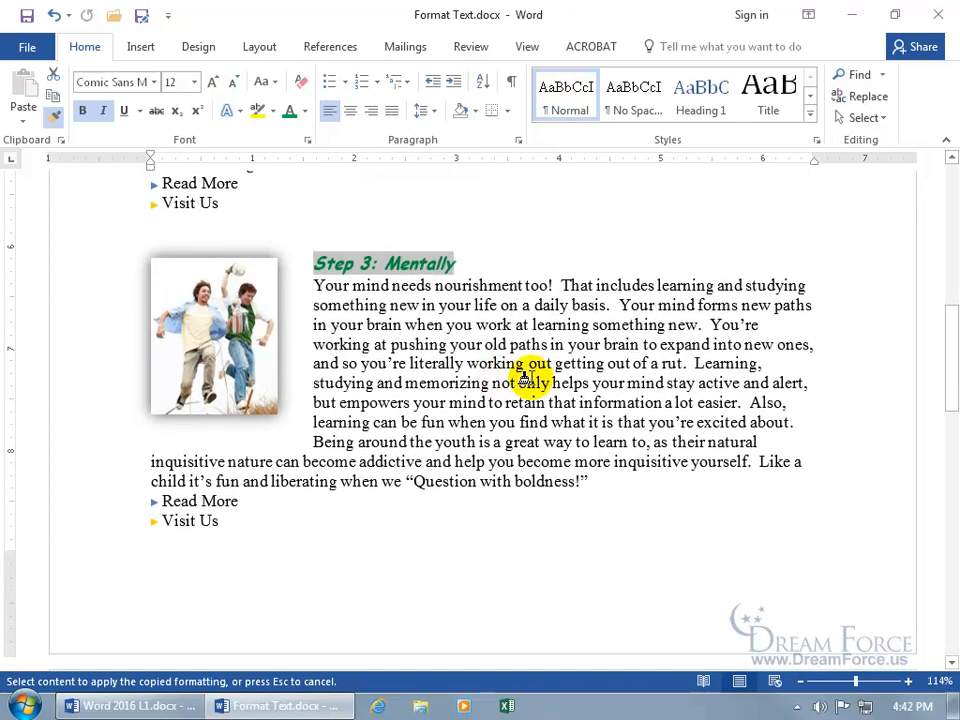
pyautogui.scroll(-5, 505, 368)
pyautogui.scroll(-5, 501, 372)
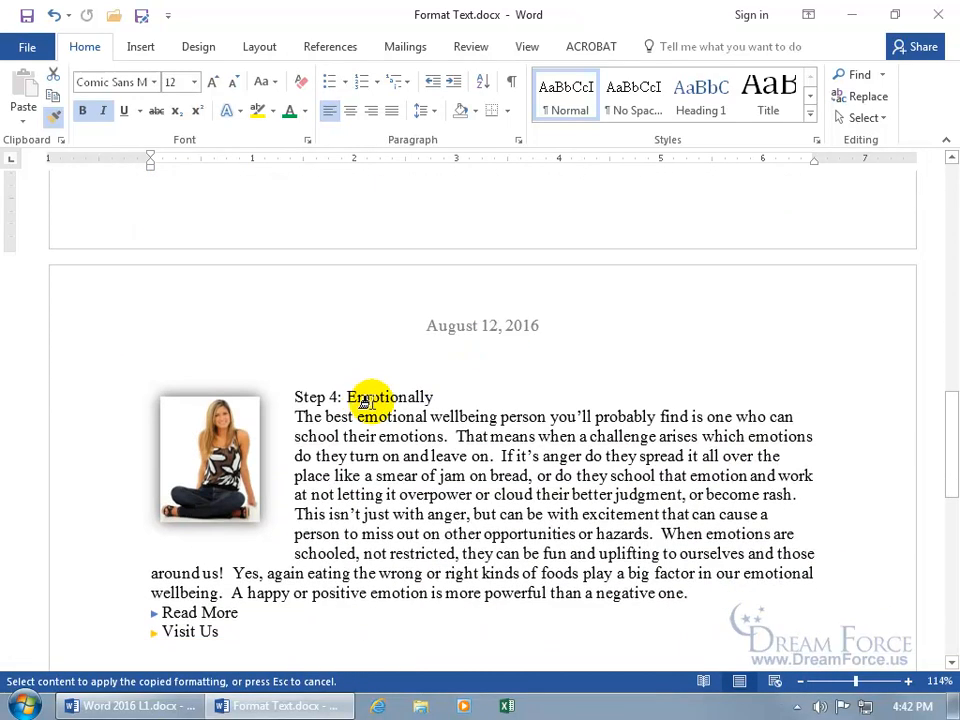
pyautogui.moveTo(287, 396); pyautogui.dragTo(439, 400)
pyautogui.scroll(-8, 446, 440)
pyautogui.scroll(-1, 448, 412)
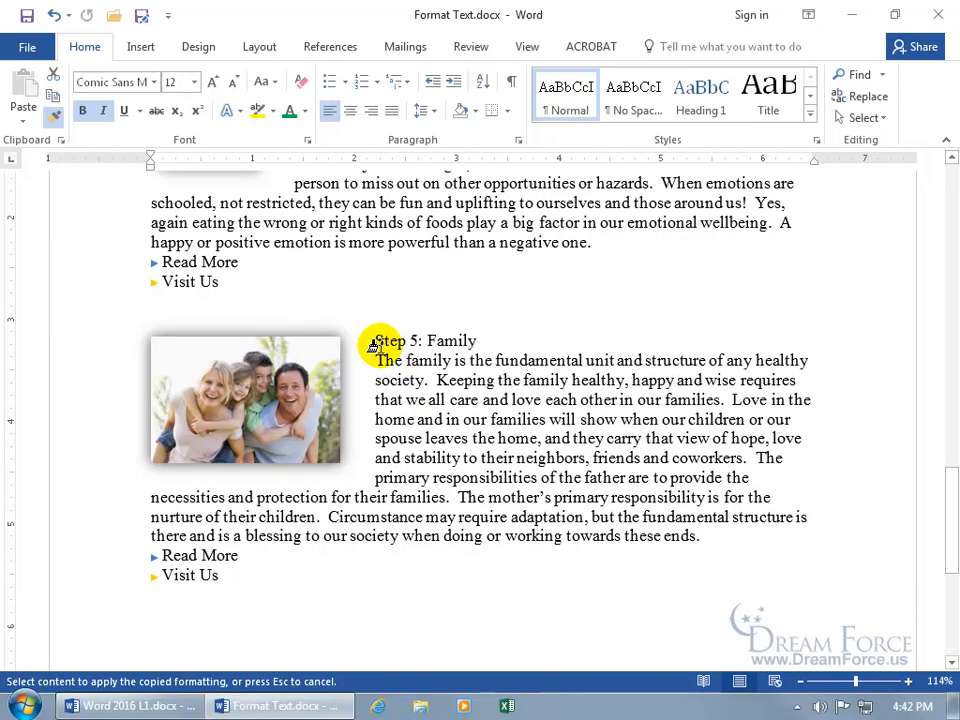
pyautogui.moveTo(377, 341); pyautogui.dragTo(568, 341)
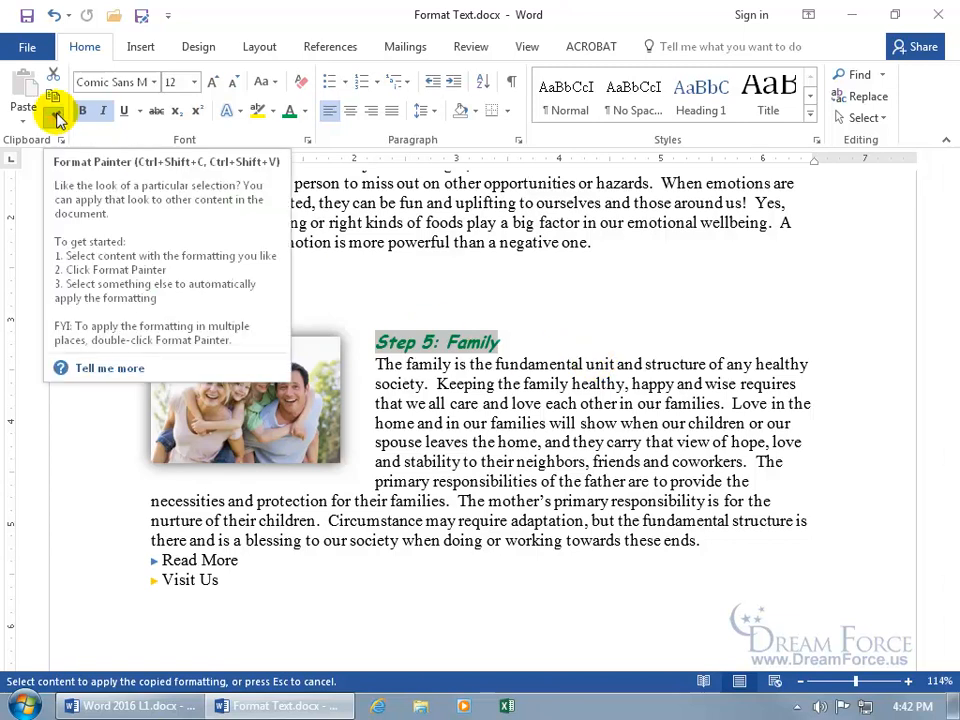
pyautogui.click(355, 238)
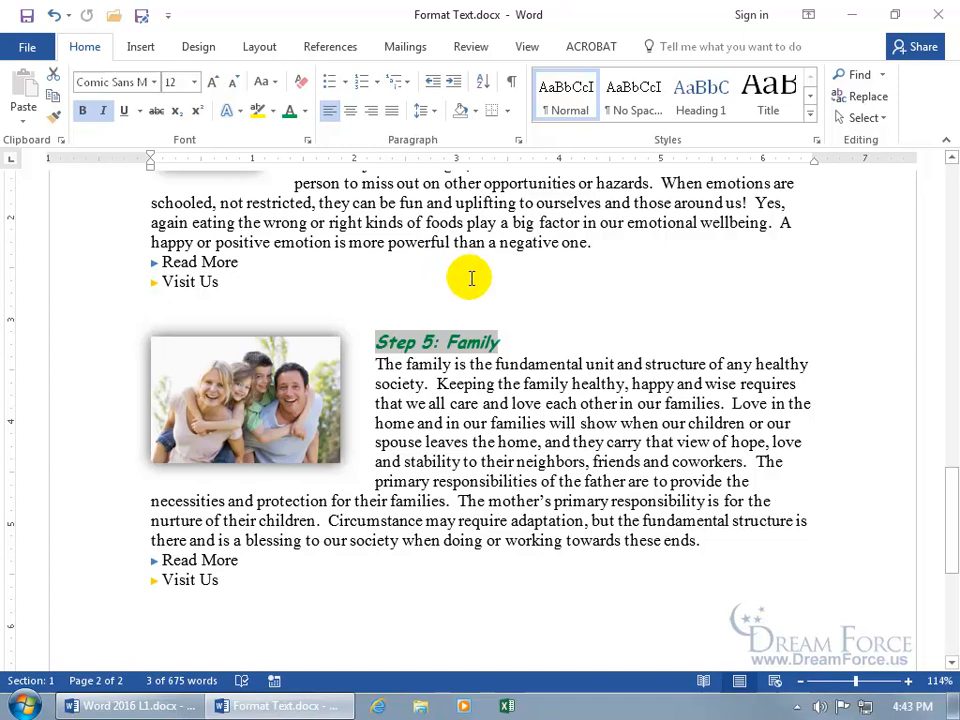
# - Make the word "clean" in the Step 1 paragraph bold, italic and underlined, and underline the word "spirit"
pyautogui.scroll(6, 471, 278)
pyautogui.scroll(20, 471, 280)
pyautogui.scroll(4, 471, 278)
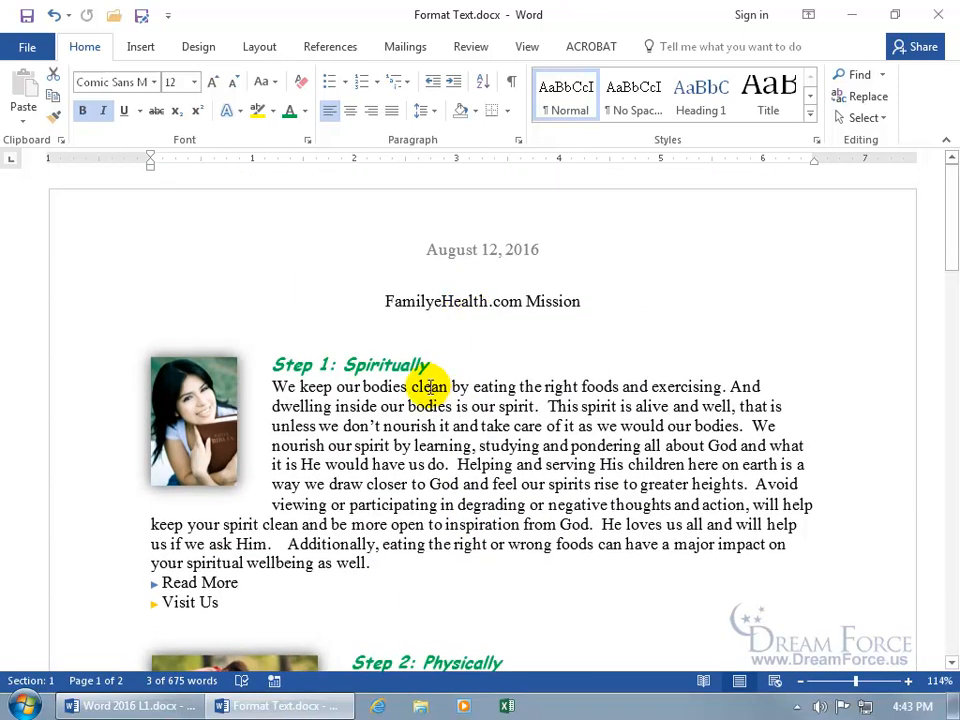
pyautogui.click(429, 387)
pyautogui.doubleClick(430, 388)
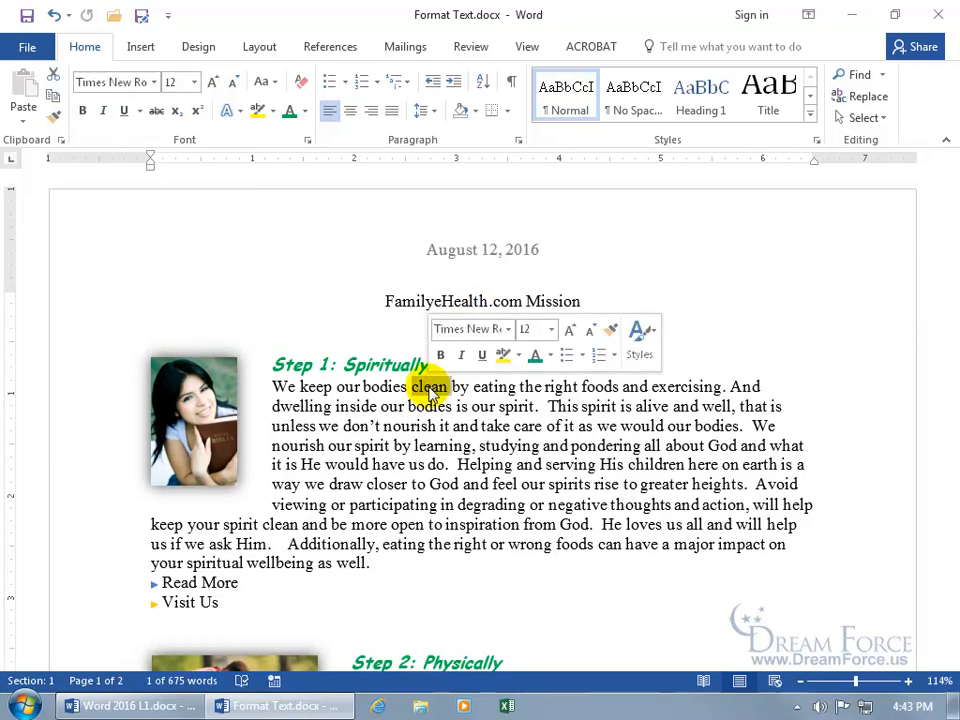
pyautogui.click(440, 355)
pyautogui.click(462, 355)
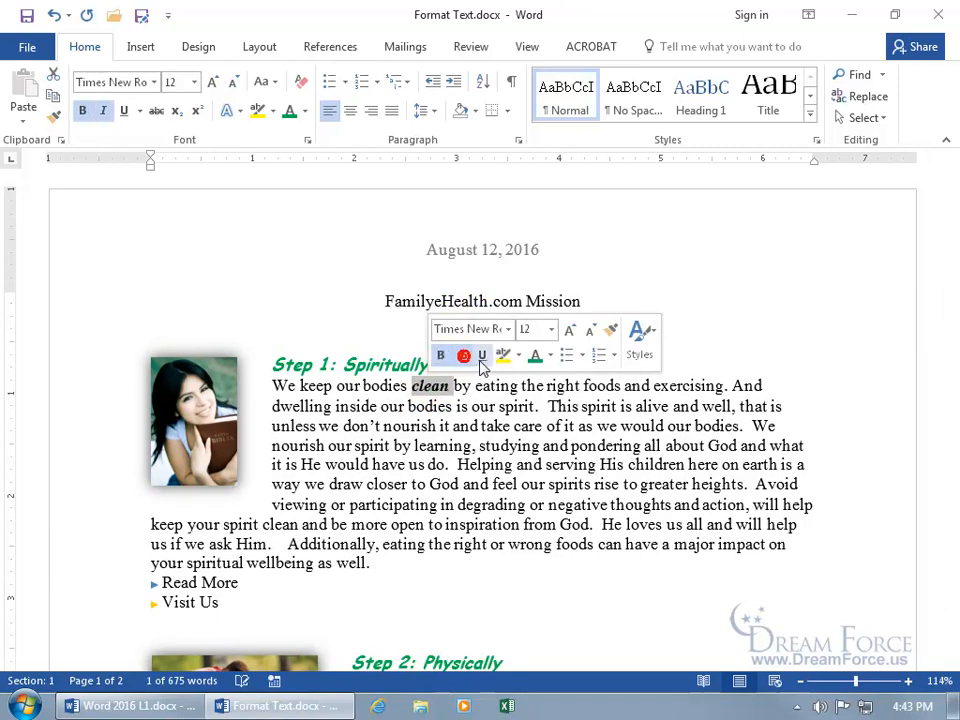
pyautogui.click(481, 357)
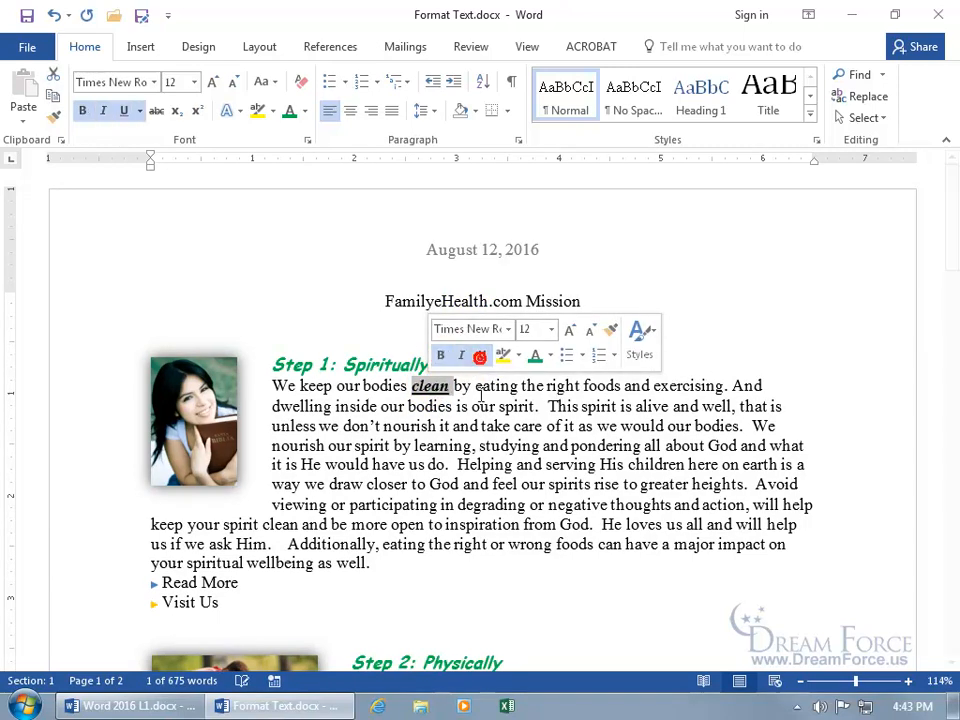
pyautogui.doubleClick(516, 406)
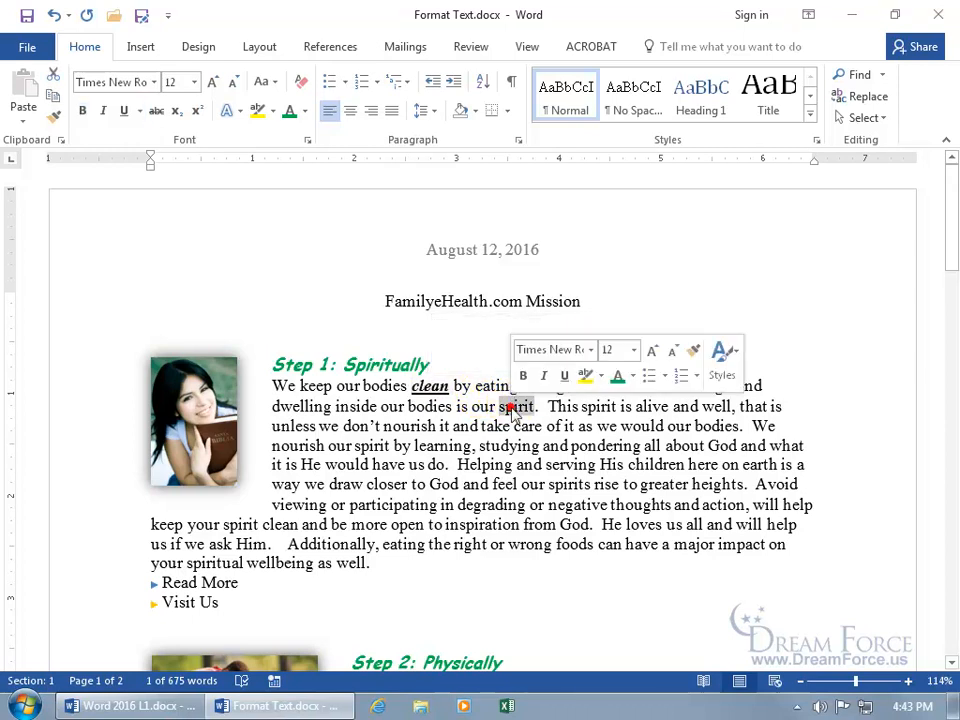
pyautogui.hotkey('ctrl', 'u')
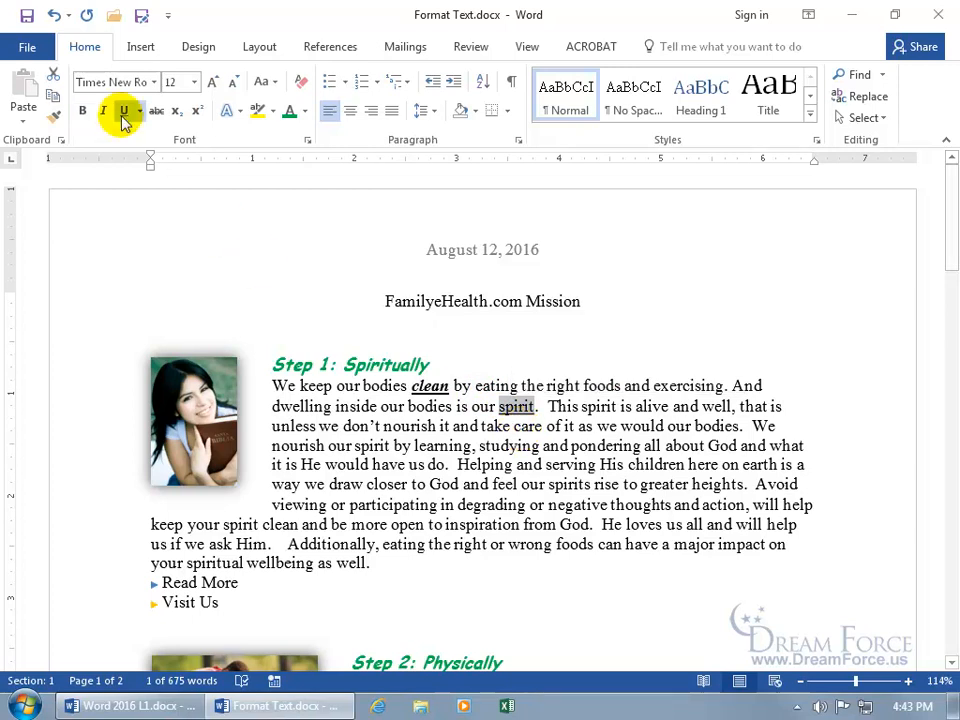
# - Undo the underline on "spirit" and the bold, italic and underline formatting on "clean"
pyautogui.click(49, 16)
pyautogui.click(50, 16)
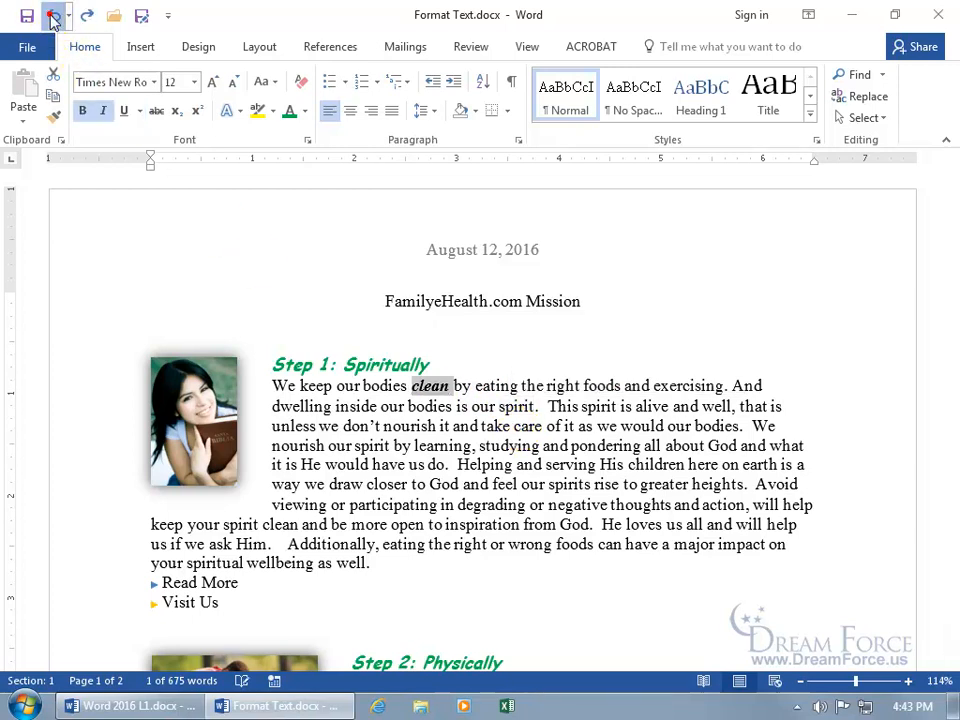
pyautogui.click(50, 16)
pyautogui.click(50, 16)
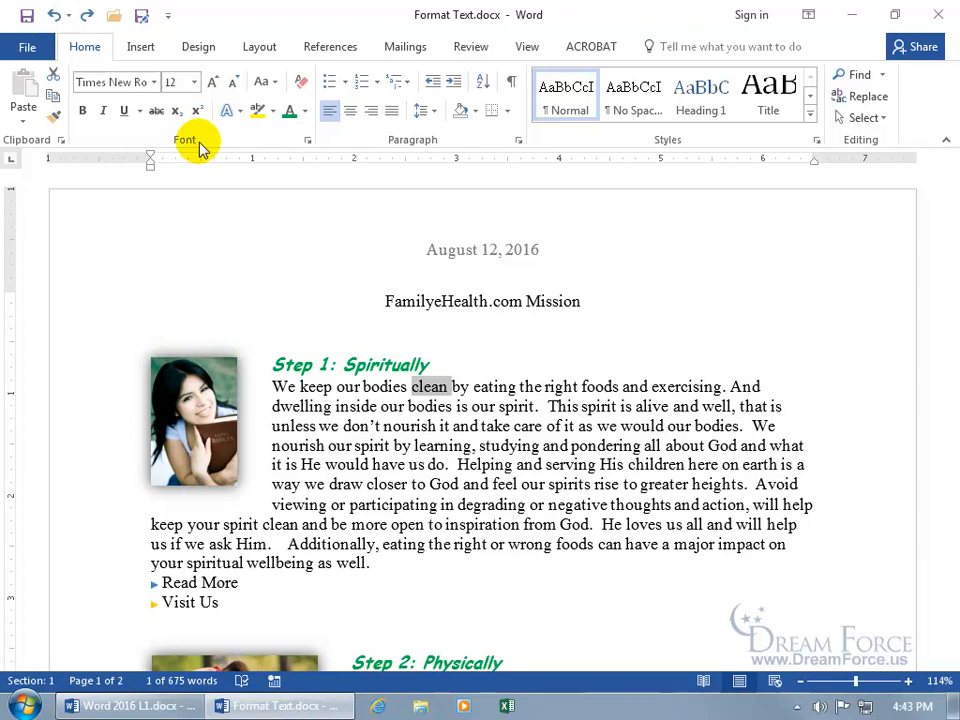
# - Open the full font settings for the selected word "clean" and choose Monotype Corsiva at size 18
pyautogui.click(307, 141)
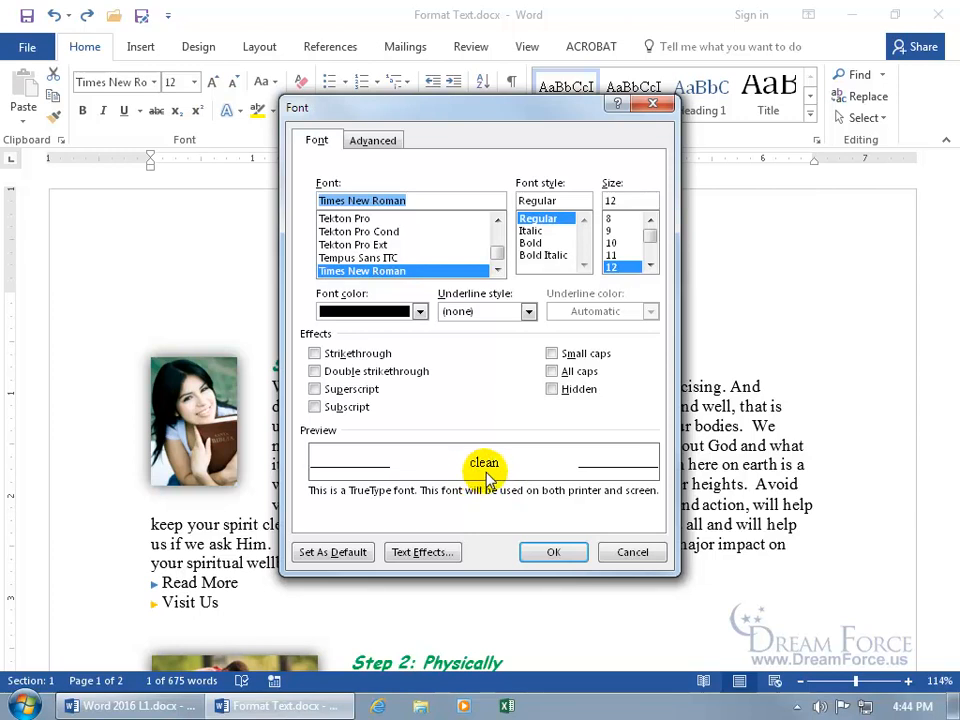
pyautogui.tripleClick(424, 202)
pyautogui.write('mono')
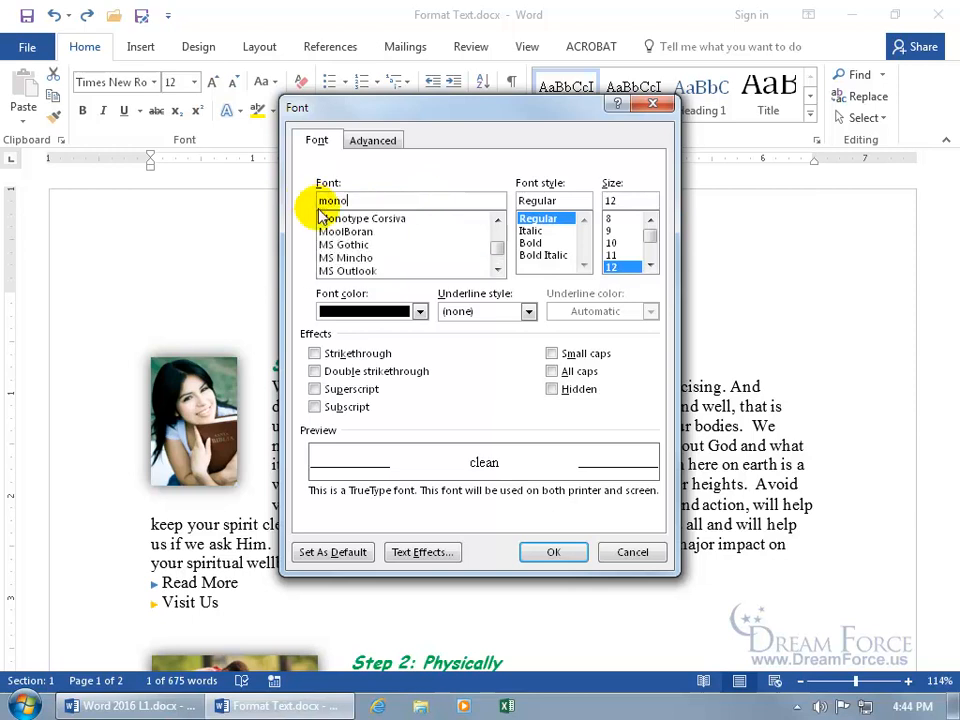
pyautogui.click(368, 219)
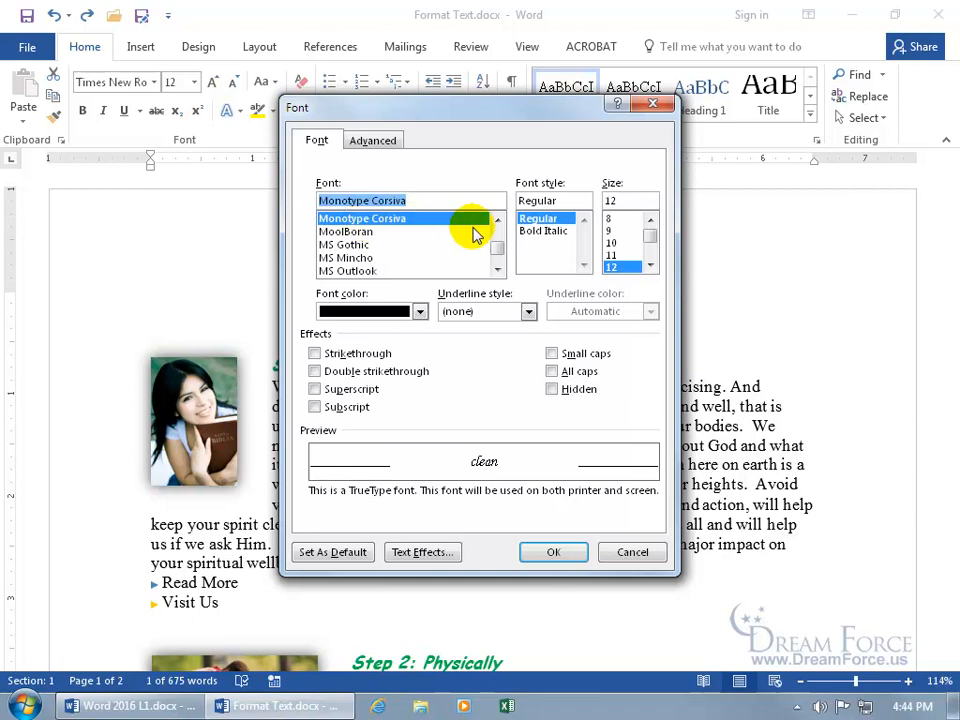
pyautogui.click(651, 264)
pyautogui.click(651, 264)
pyautogui.click(617, 255)
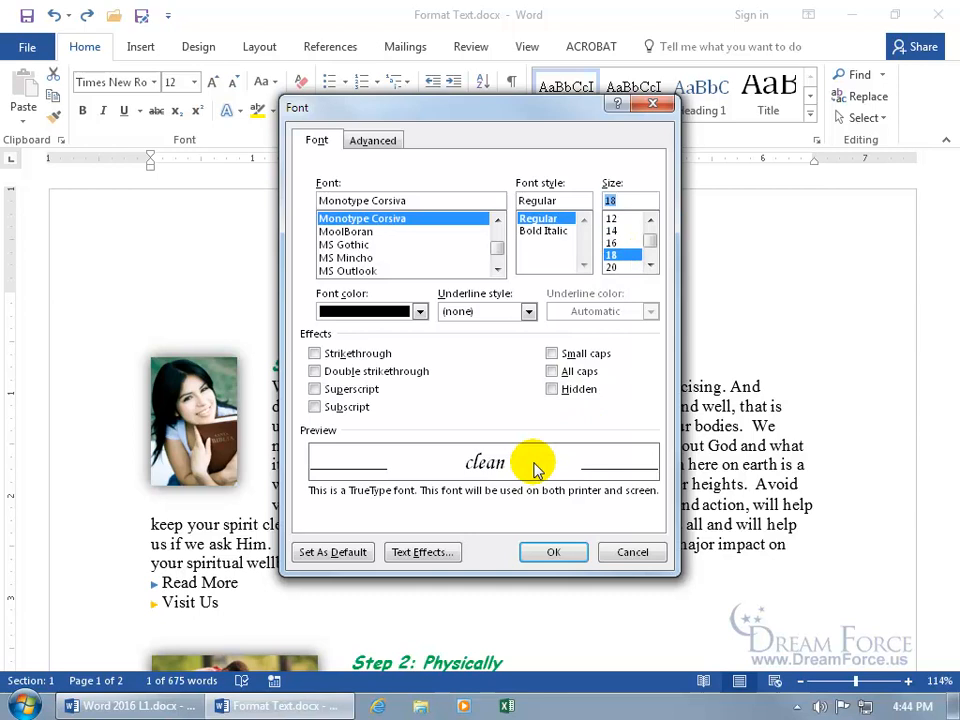
# - Give the word "clean" a red font color and a single-line underline, and apply the font settings
pyautogui.click(420, 311)
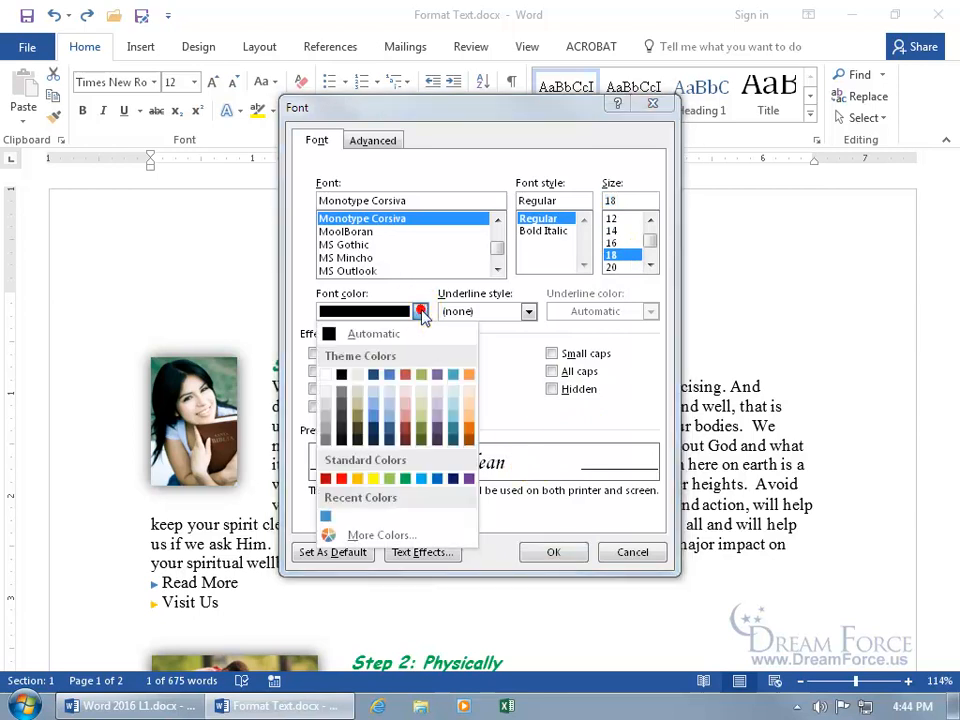
pyautogui.click(341, 478)
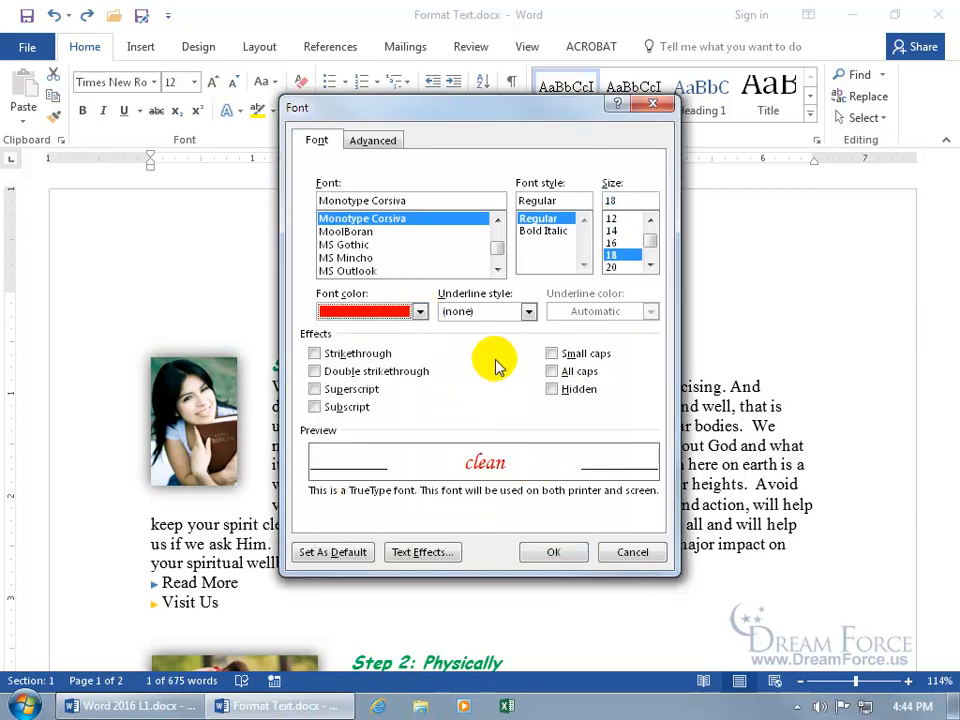
pyautogui.click(528, 311)
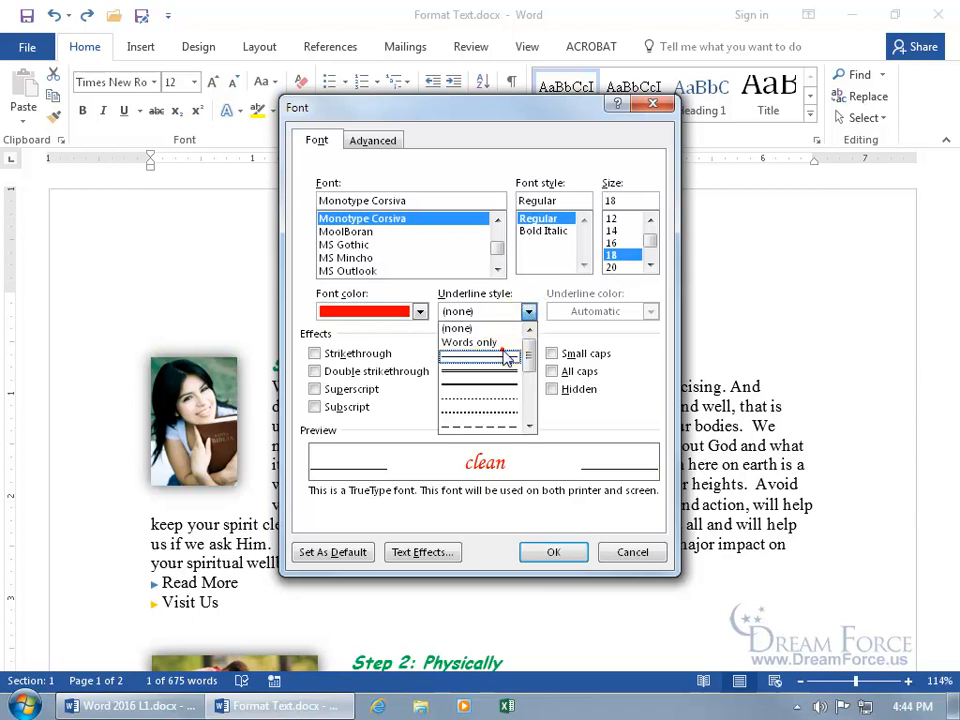
pyautogui.click(507, 356)
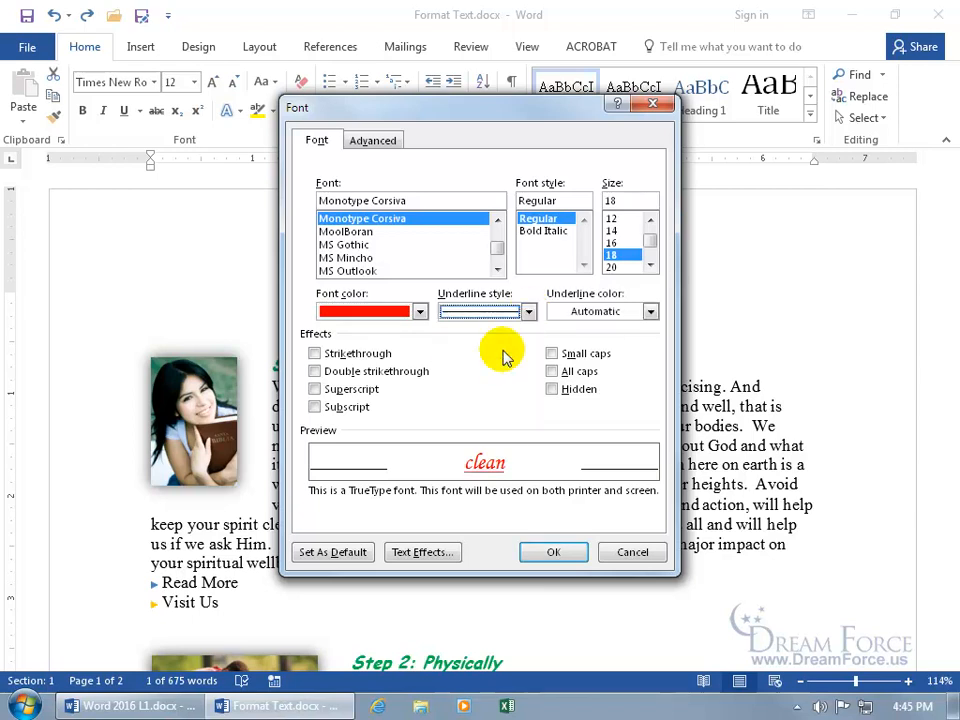
pyautogui.click(553, 552)
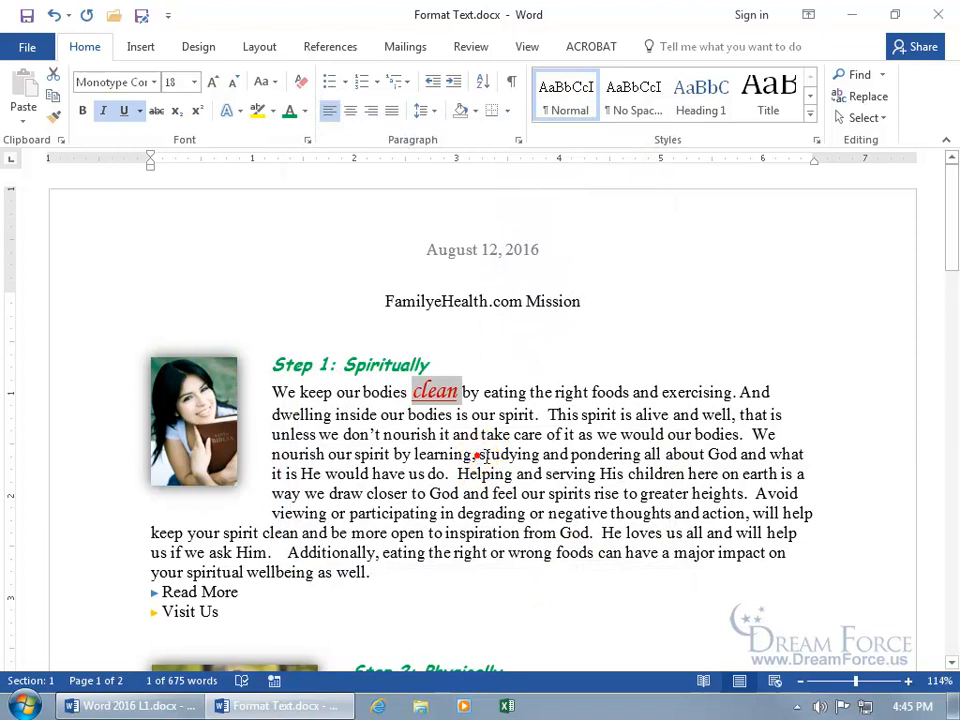
# - Repeat the formatting of "clean" on ", studying" in the Step 1 paragraph and check it in the full font settings
pyautogui.doubleClick(505, 455)
pyautogui.press('F4')
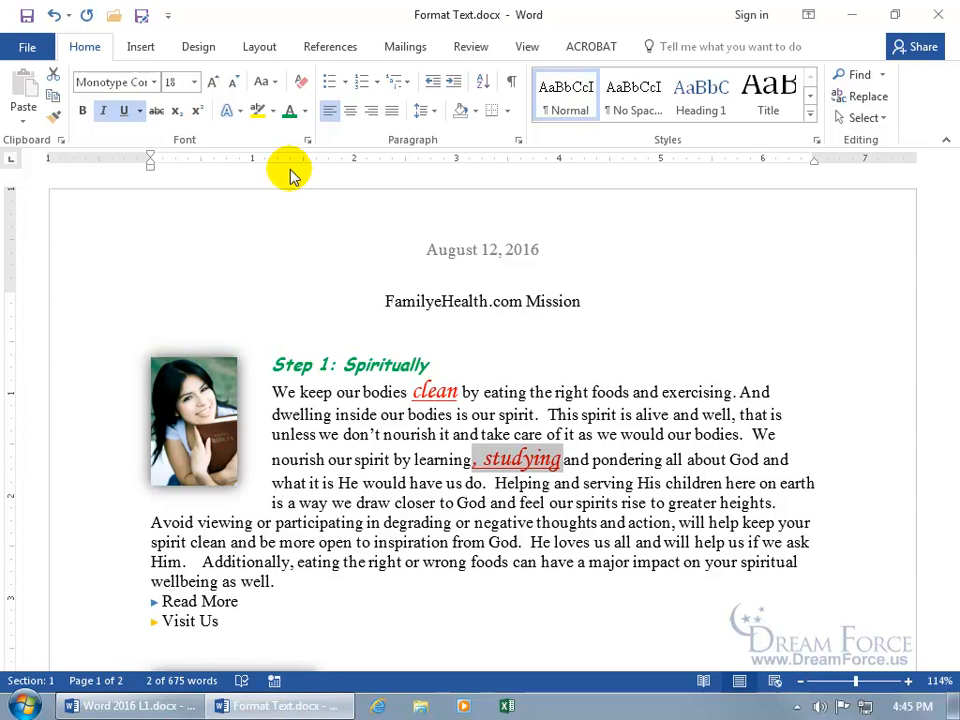
pyautogui.click(307, 139)
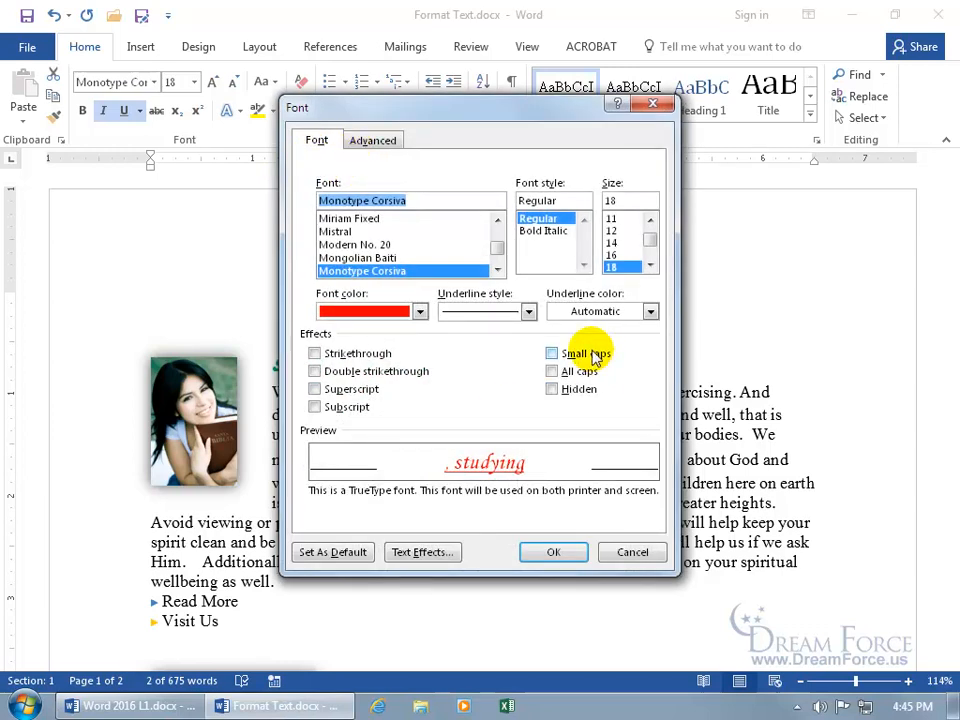
pyautogui.click(553, 555)
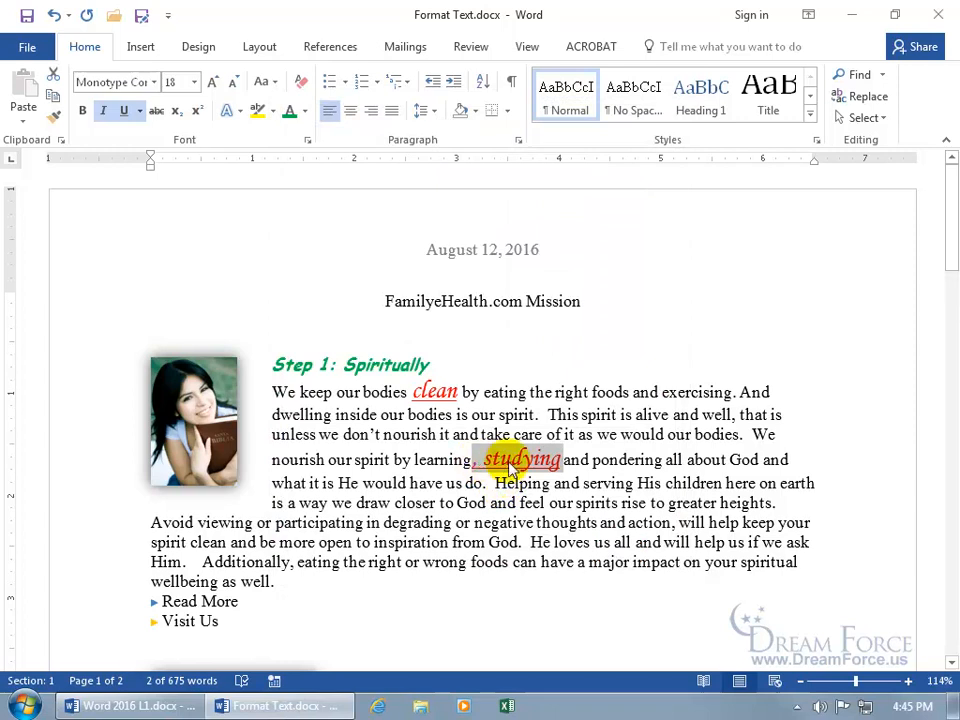
# - Clear all formatting from the comma before "studying", and from the Step 1 passage running from "bodies clean" through "studying and"
pyautogui.click(502, 483)
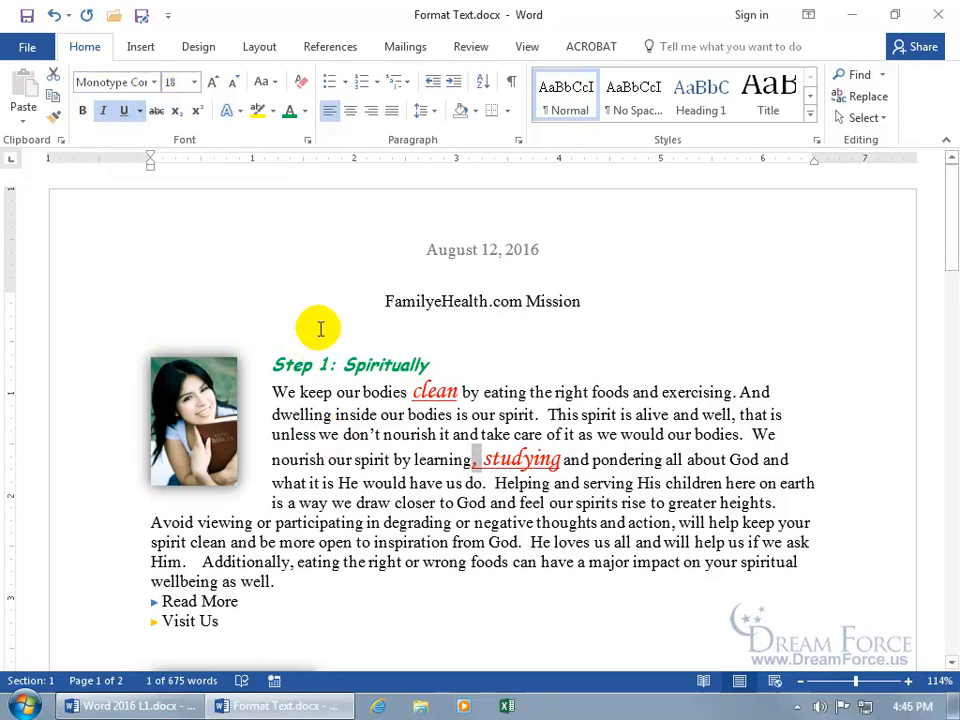
pyautogui.click(305, 82)
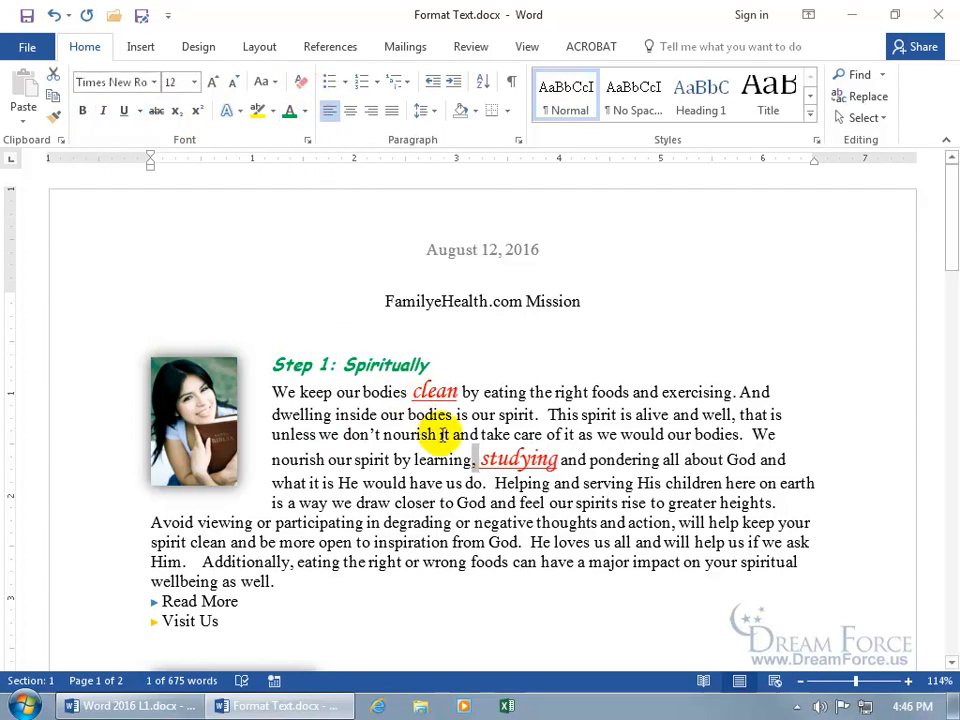
pyautogui.click(469, 460)
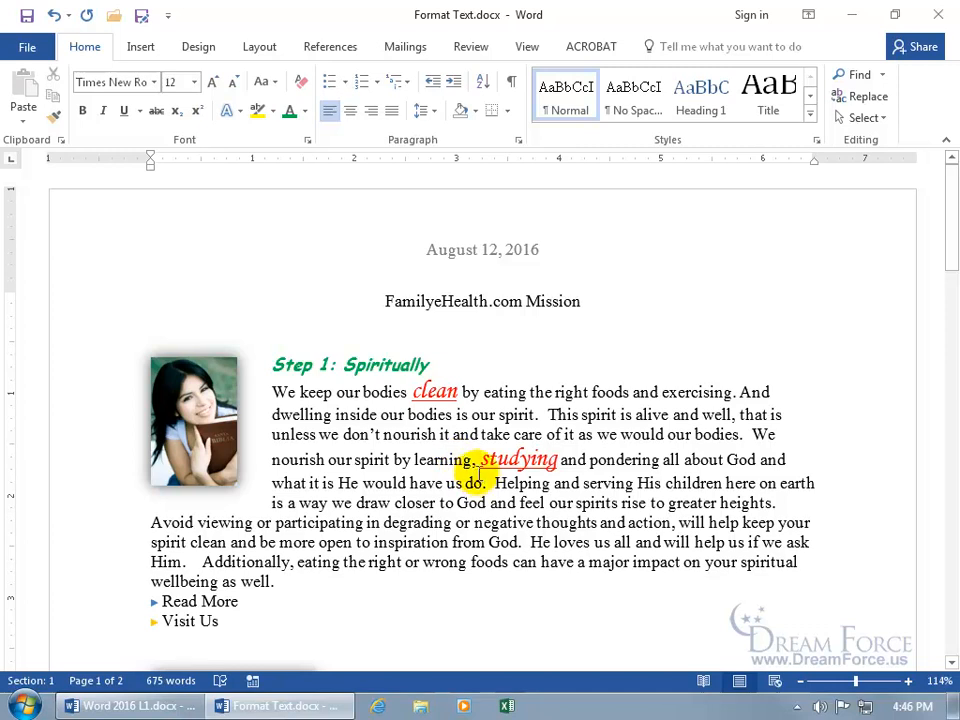
pyautogui.keyDown('shift'); pyautogui.click(366, 393); pyautogui.keyUp('shift')
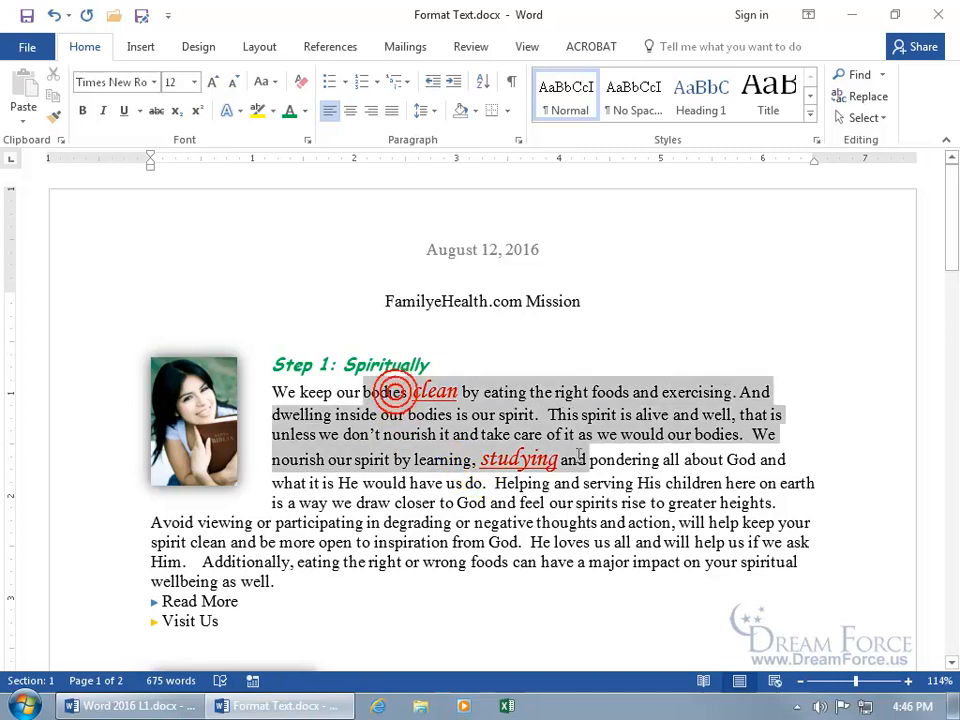
pyautogui.click(302, 85)
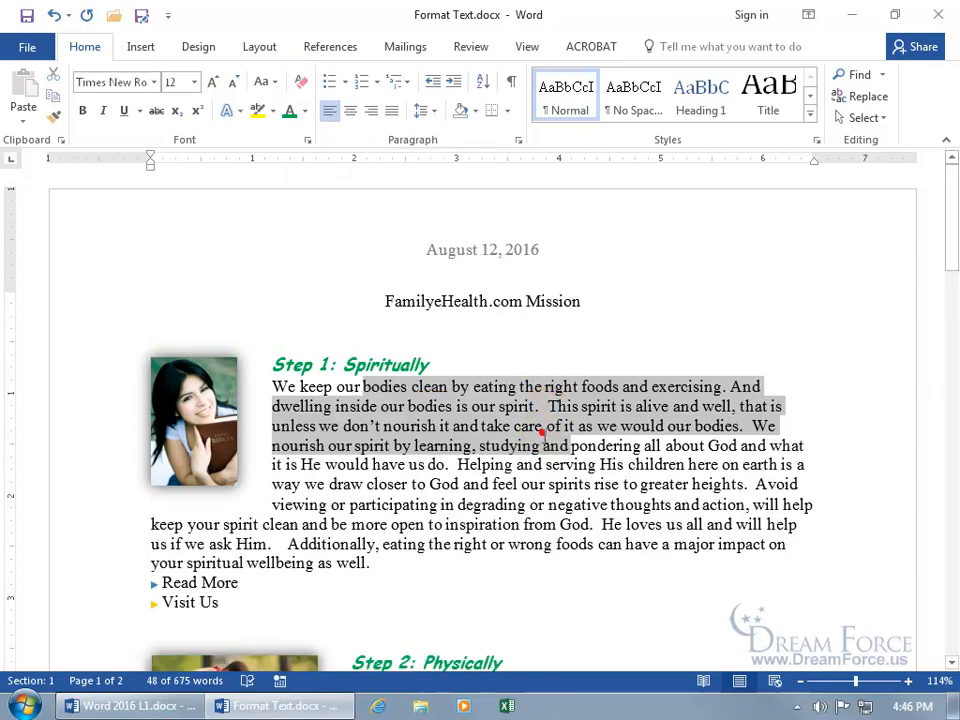
pyautogui.click(618, 474)
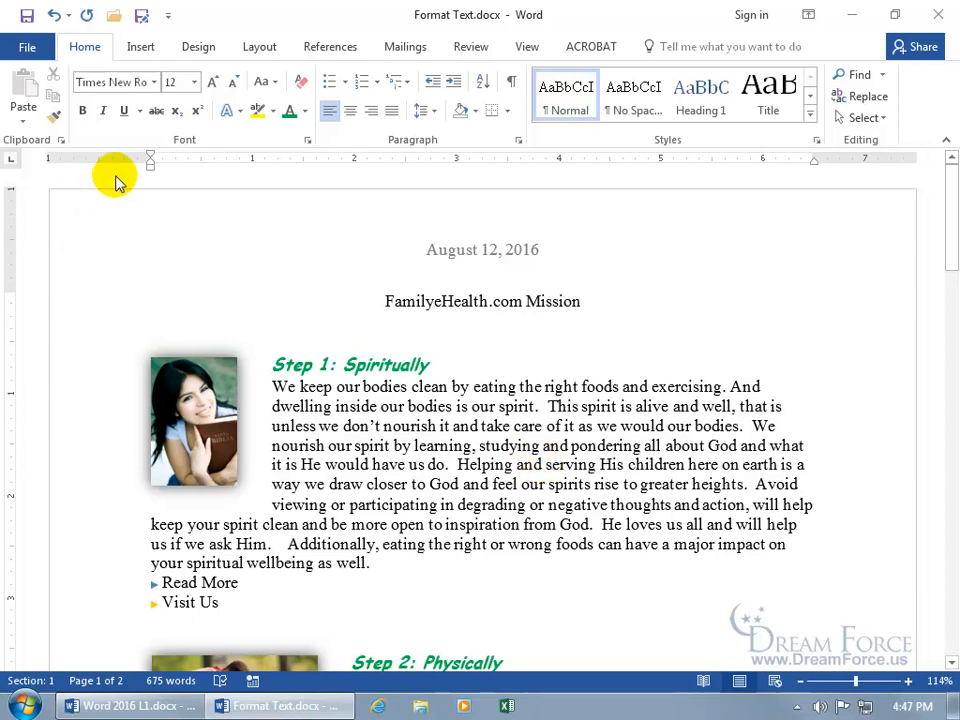
# - Highlight "nourish it and take care", "Helping and serving", "feel" and "degrading" in yellow, remove the highlight from "degrading" and stop highlighting
pyautogui.click(272, 111)
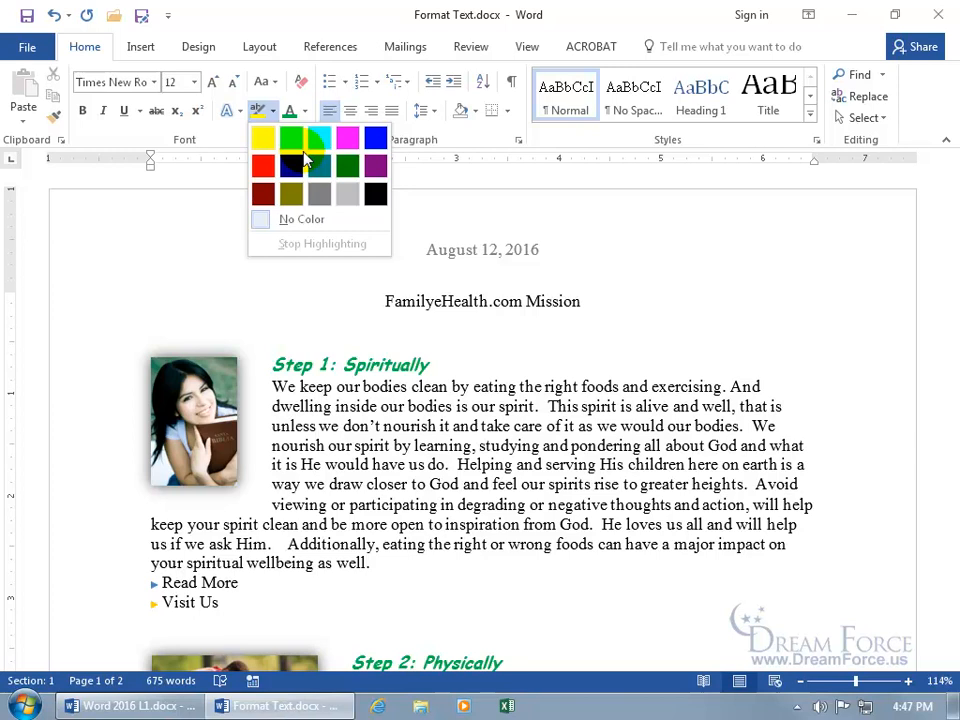
pyautogui.click(262, 135)
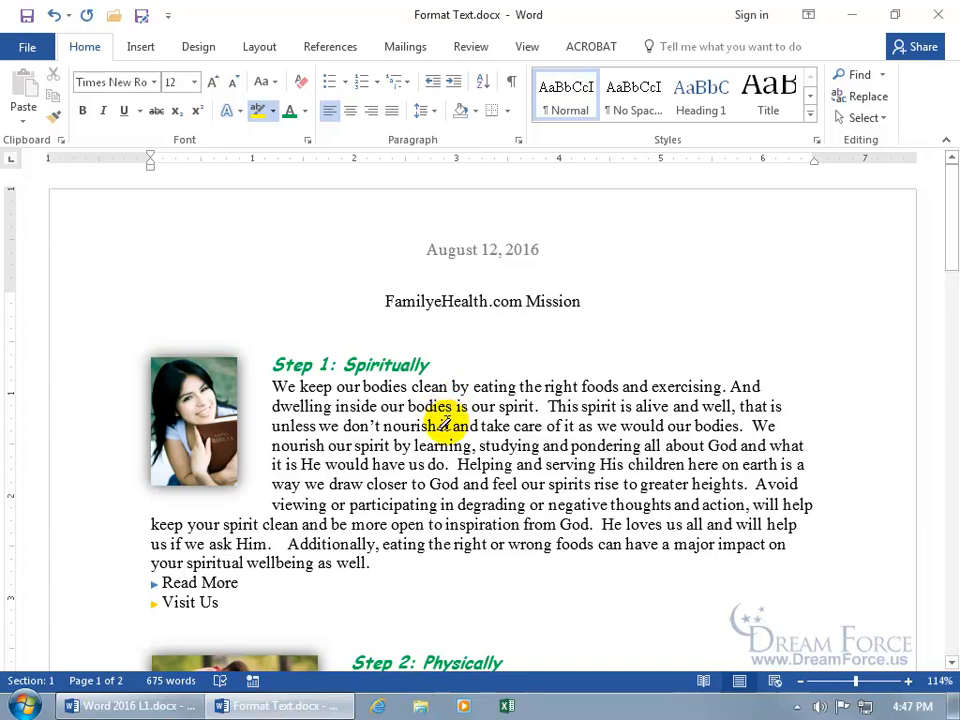
pyautogui.moveTo(386, 425); pyautogui.dragTo(530, 427)
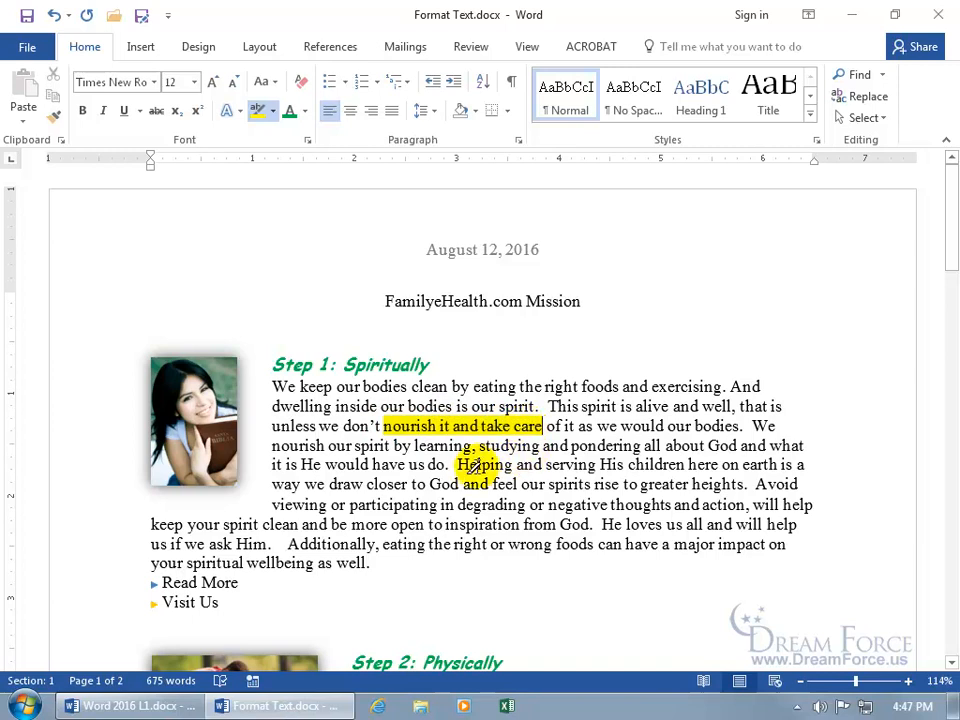
pyautogui.moveTo(457, 466); pyautogui.dragTo(597, 466)
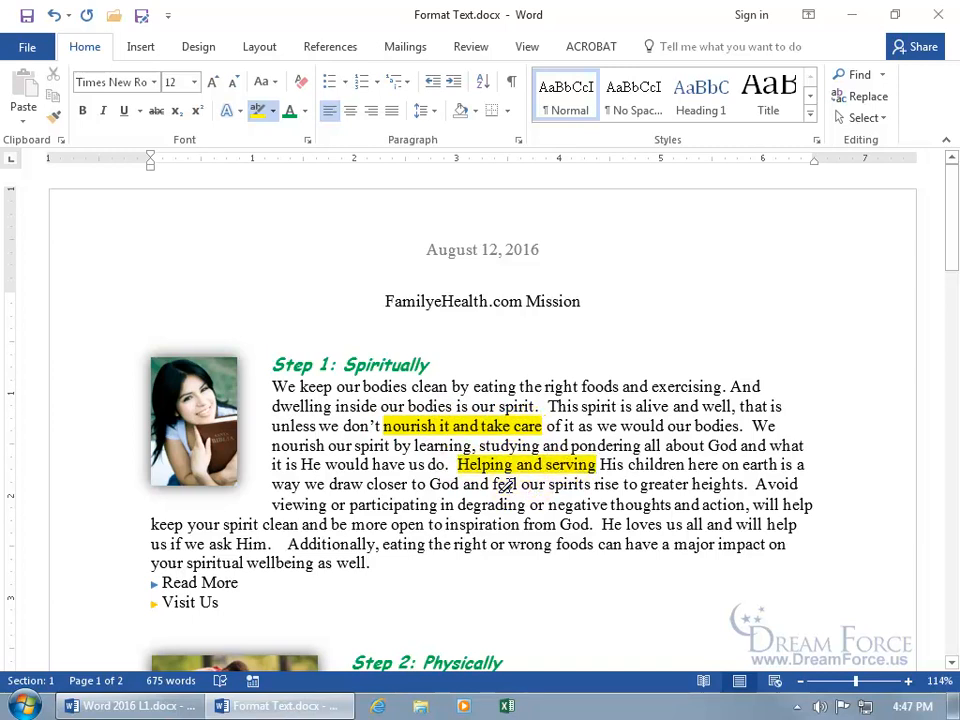
pyautogui.moveTo(505, 484); pyautogui.dragTo(518, 484)
pyautogui.moveTo(457, 505); pyautogui.dragTo(527, 505)
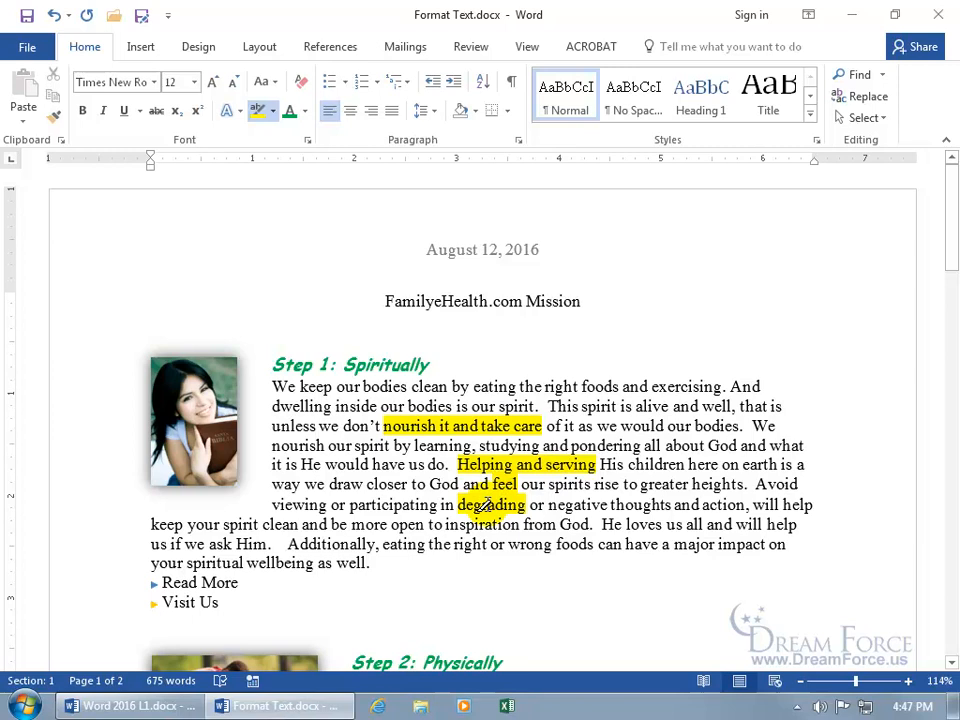
pyautogui.click(493, 505)
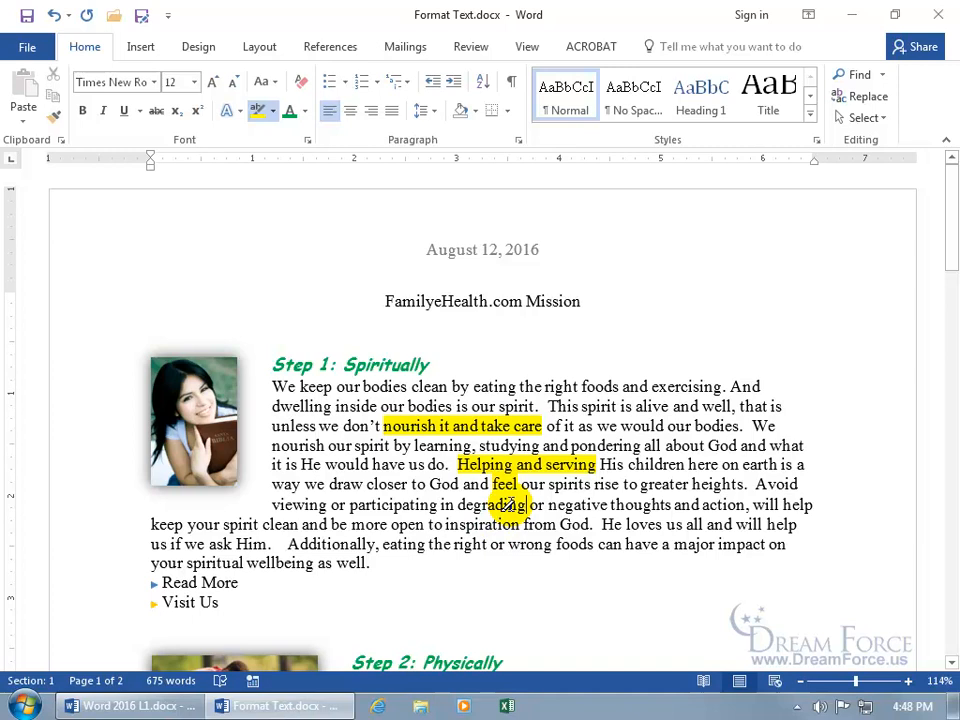
pyautogui.press('Escape')
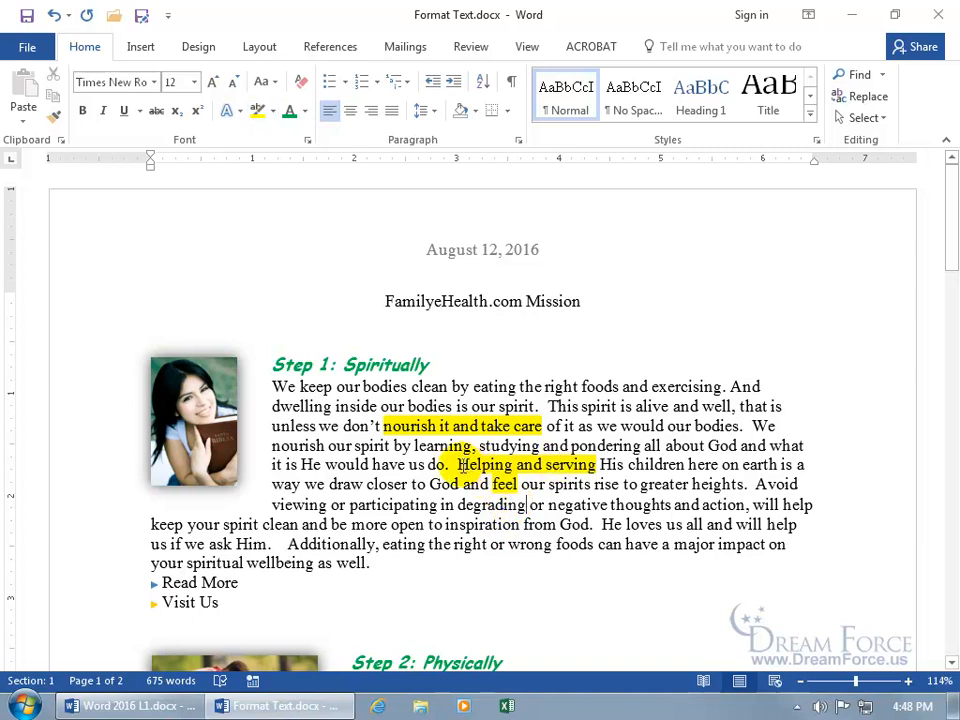
# - Remove the highlight from "nourish it and take care", "Helping and serving" and "feel" with the No Color highlighter
pyautogui.moveTo(456, 465); pyautogui.dragTo(575, 472)
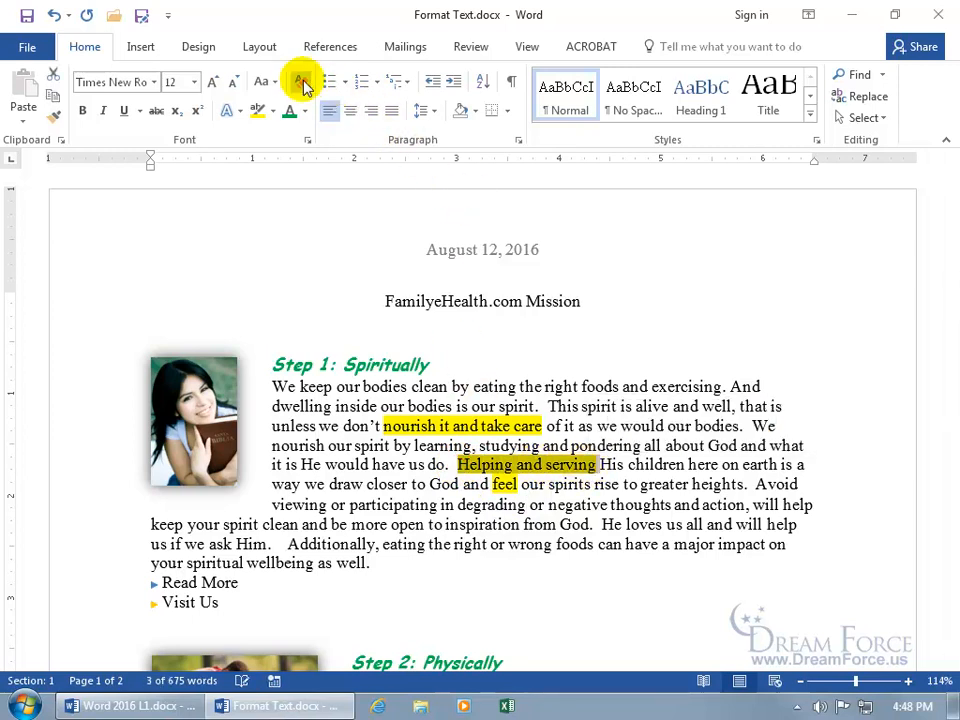
pyautogui.click(463, 465)
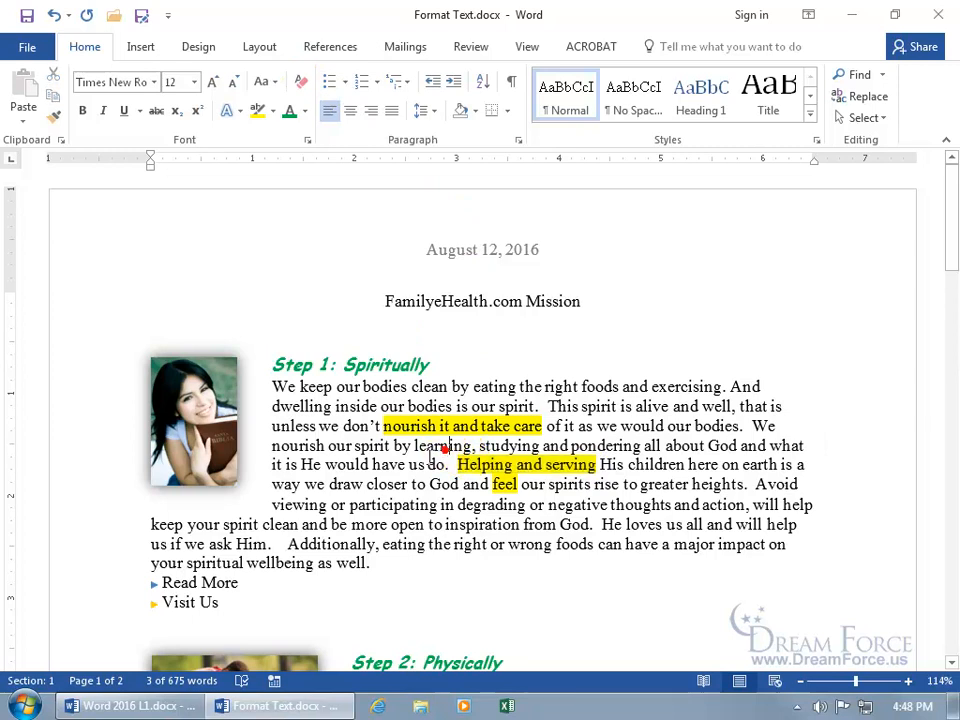
pyautogui.click(272, 113)
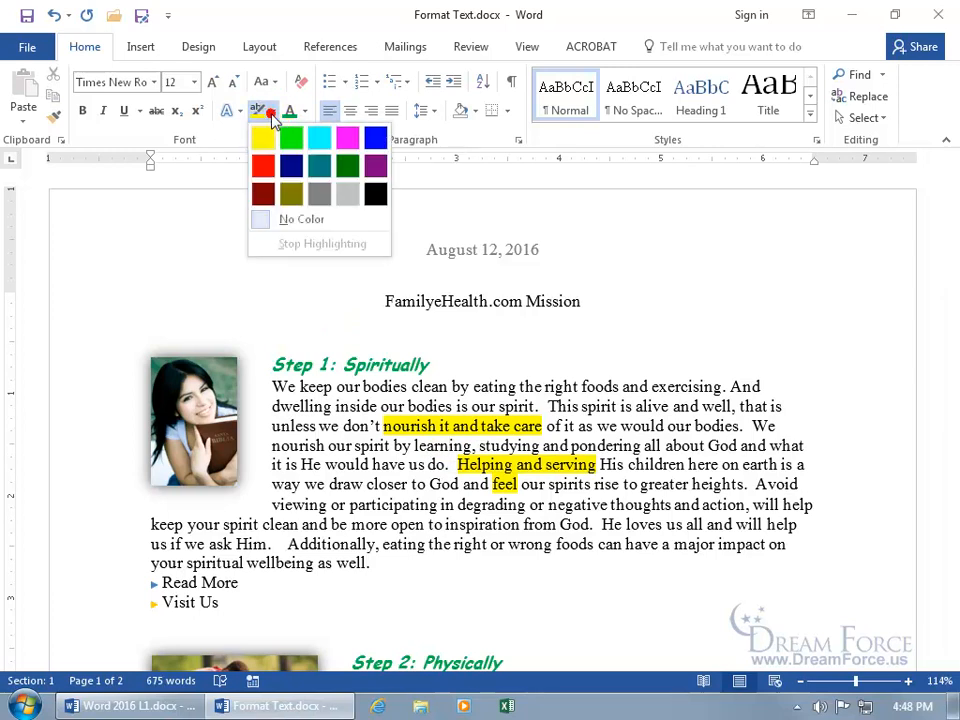
pyautogui.click(262, 220)
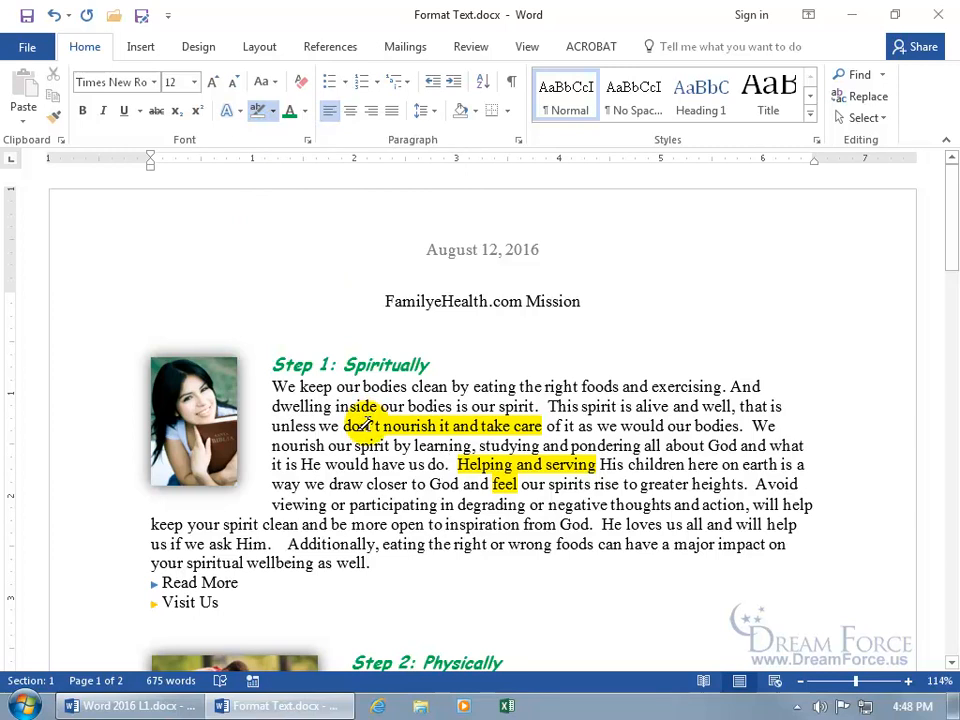
pyautogui.moveTo(344, 425); pyautogui.dragTo(541, 425)
pyautogui.moveTo(455, 464)
pyautogui.mouseDown()
pyautogui.moveTo(621, 464)
pyautogui.moveTo(622, 484)
pyautogui.mouseUp()
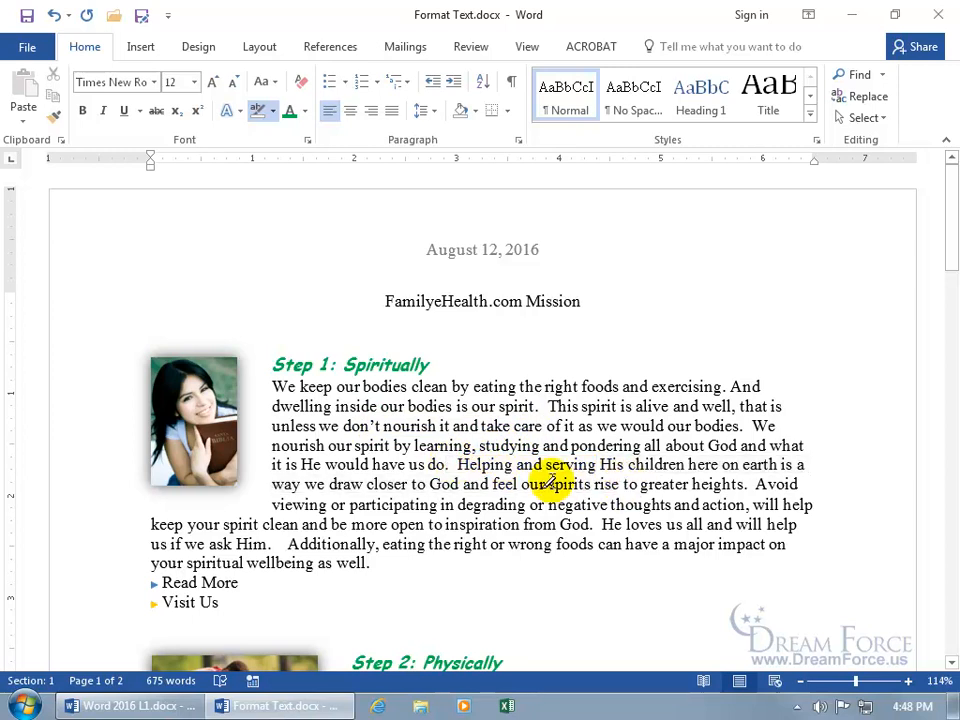
pyautogui.press('Escape')
# - Select the "Read More" and "Visit Us" lines below the Step 1 paragraph and show the formatting marks
pyautogui.scroll(-1, 497, 476)
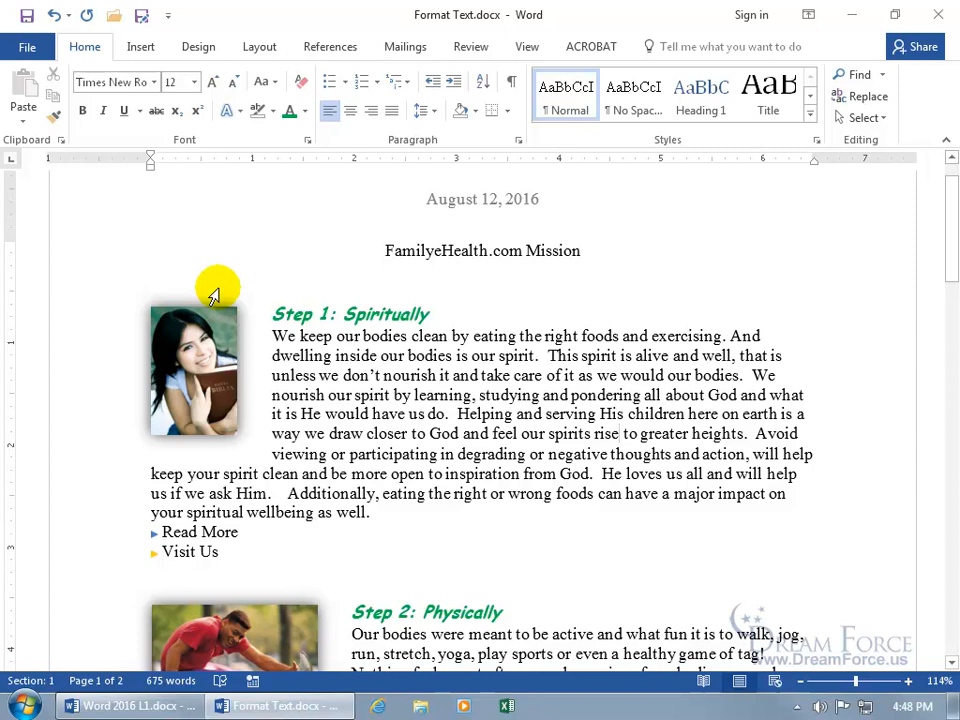
pyautogui.moveTo(227, 555); pyautogui.dragTo(161, 531)
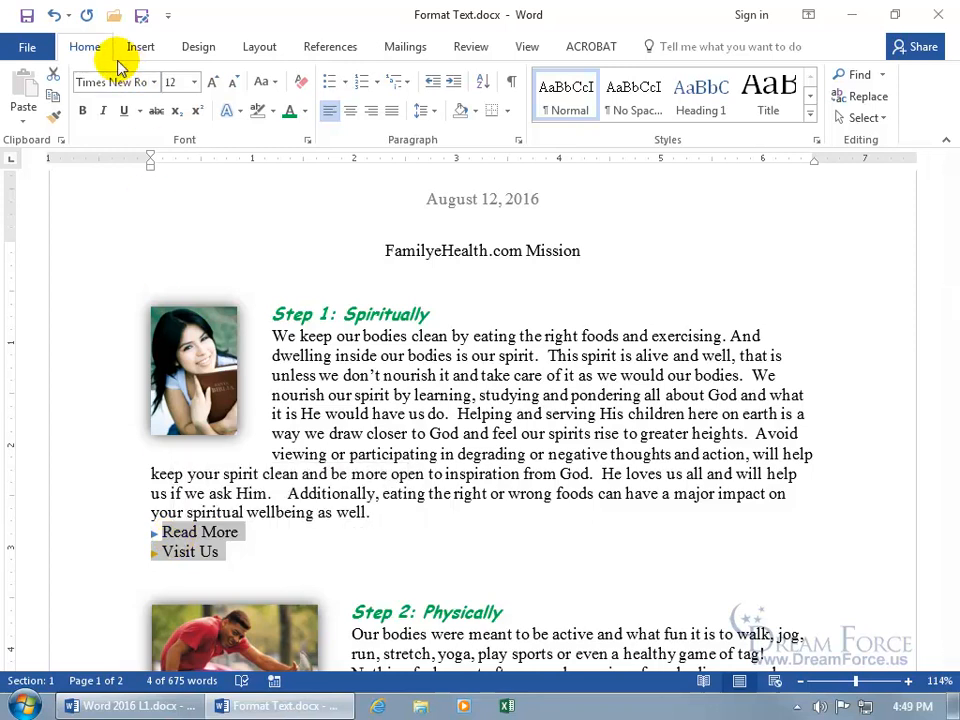
pyautogui.click(511, 81)
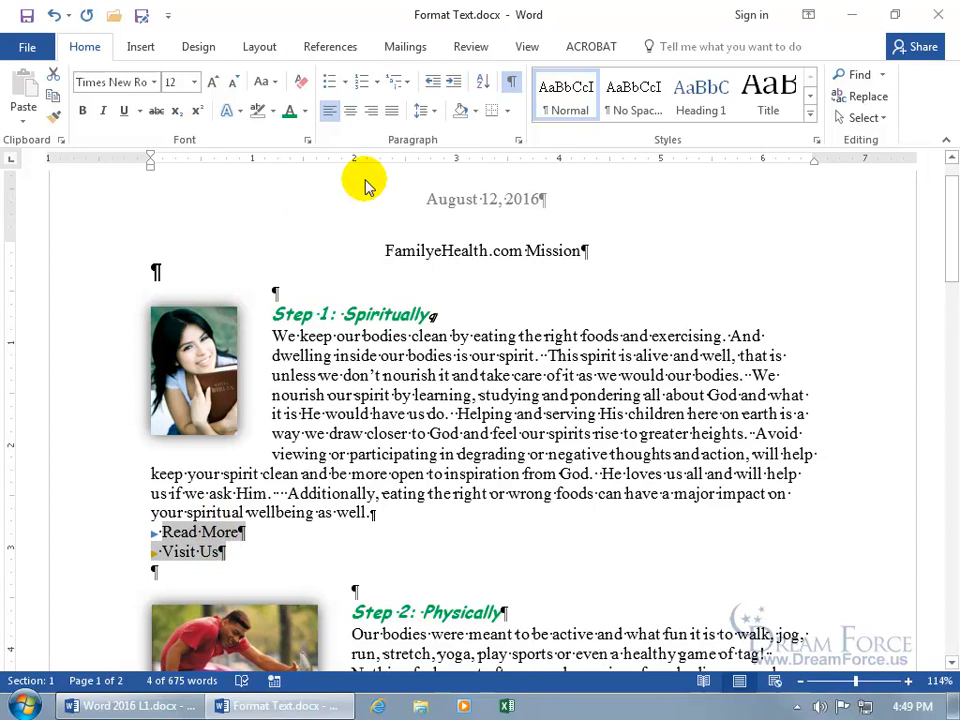
# - Apply default 1., 2. numbering to the "Read More" and "Visit Us" lines below the Step 1 paragraph
pyautogui.click(362, 84)
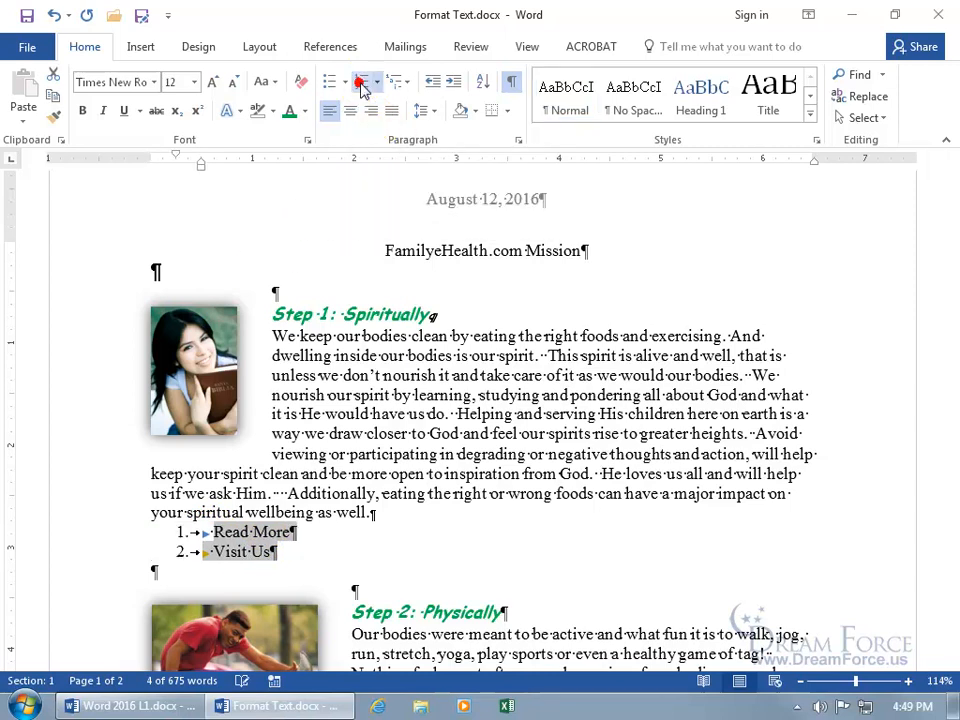
pyautogui.click(229, 551)
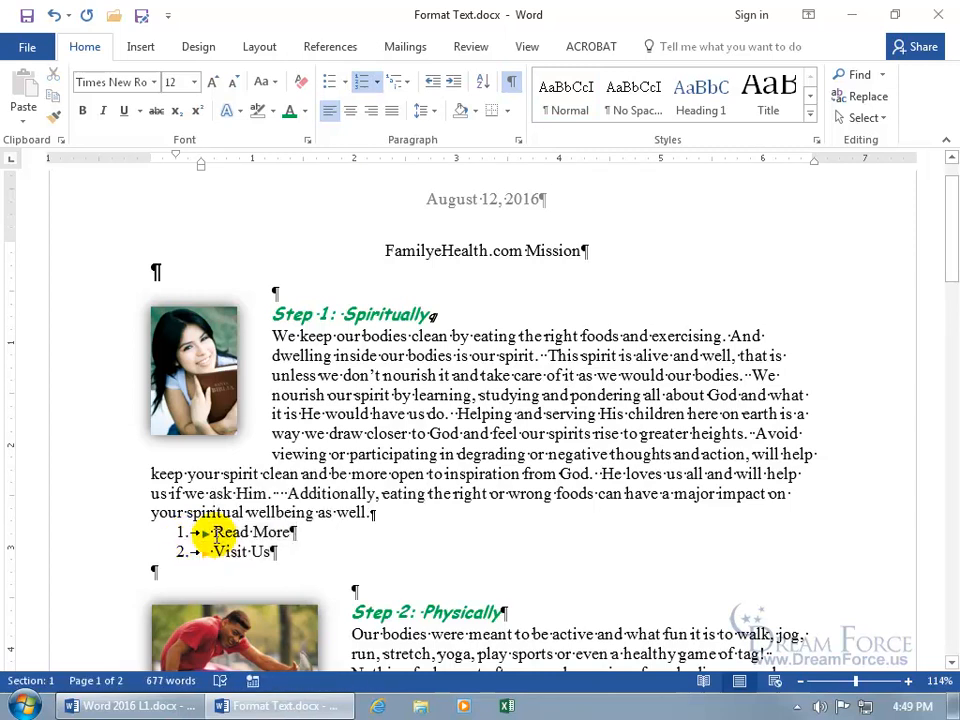
# - Bold only the words "Read More" in the first numbered item without its paragraph mark, and remove the bold again
pyautogui.moveTo(207, 533); pyautogui.dragTo(293, 534)
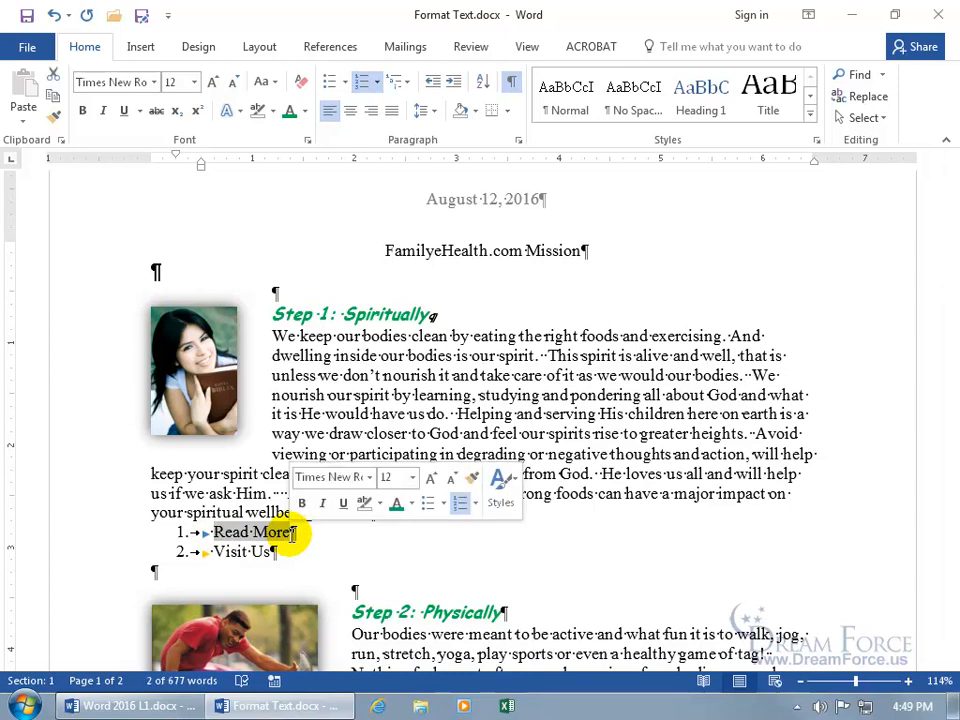
pyautogui.hotkey('ctrl', 'b')
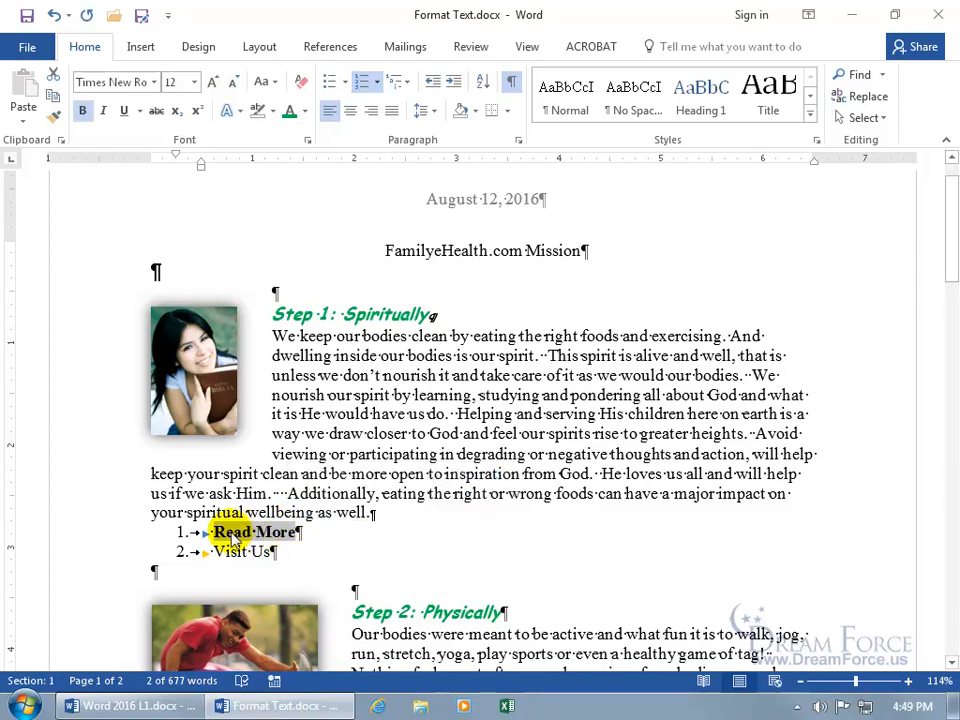
pyautogui.rightClick(232, 537)
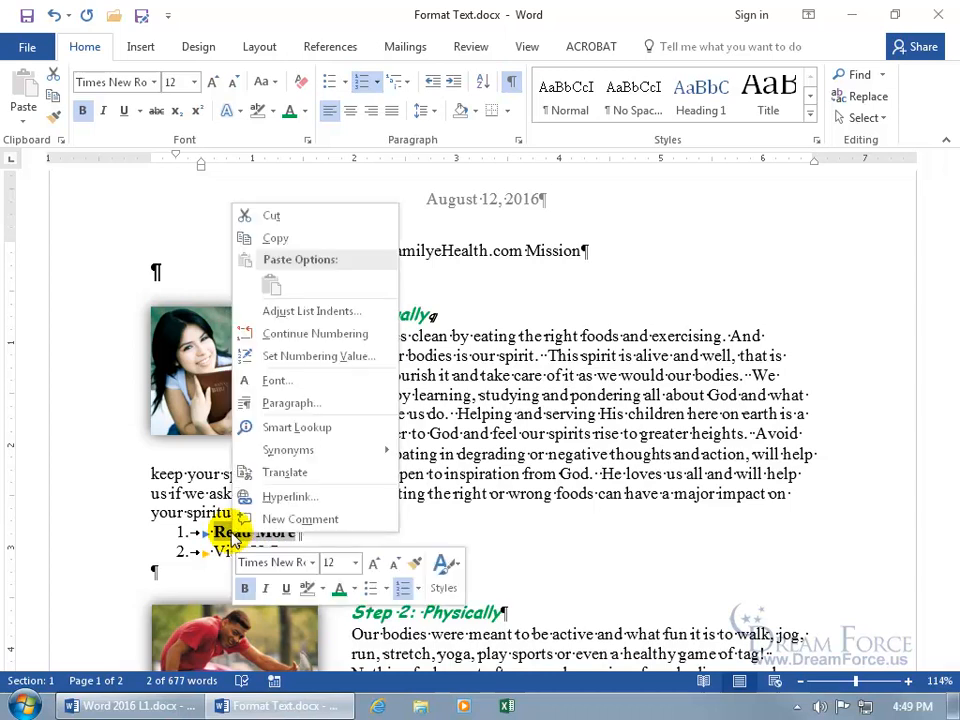
pyautogui.click(245, 590)
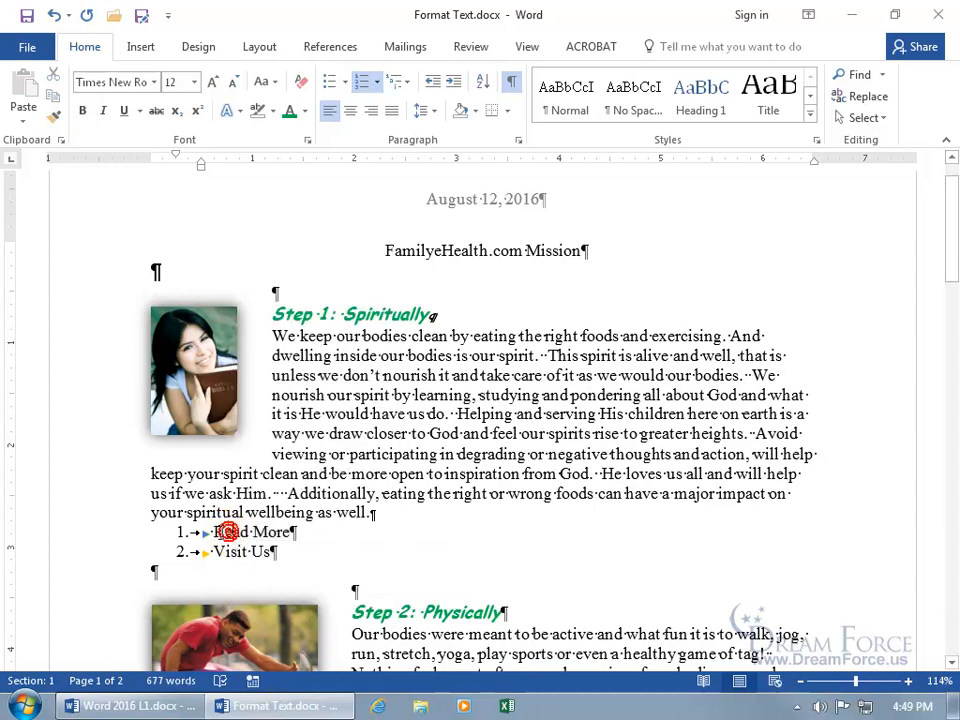
# - Bold the "Read More" item together with its paragraph mark and number, and hide the formatting marks
pyautogui.moveTo(215, 531); pyautogui.dragTo(298, 533)
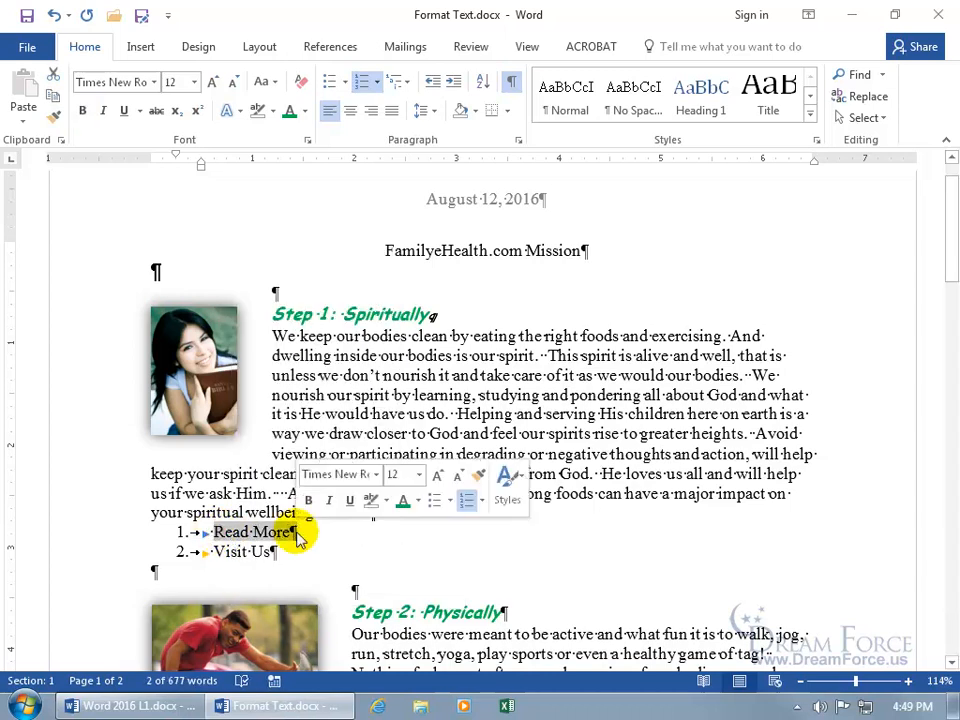
pyautogui.click(308, 500)
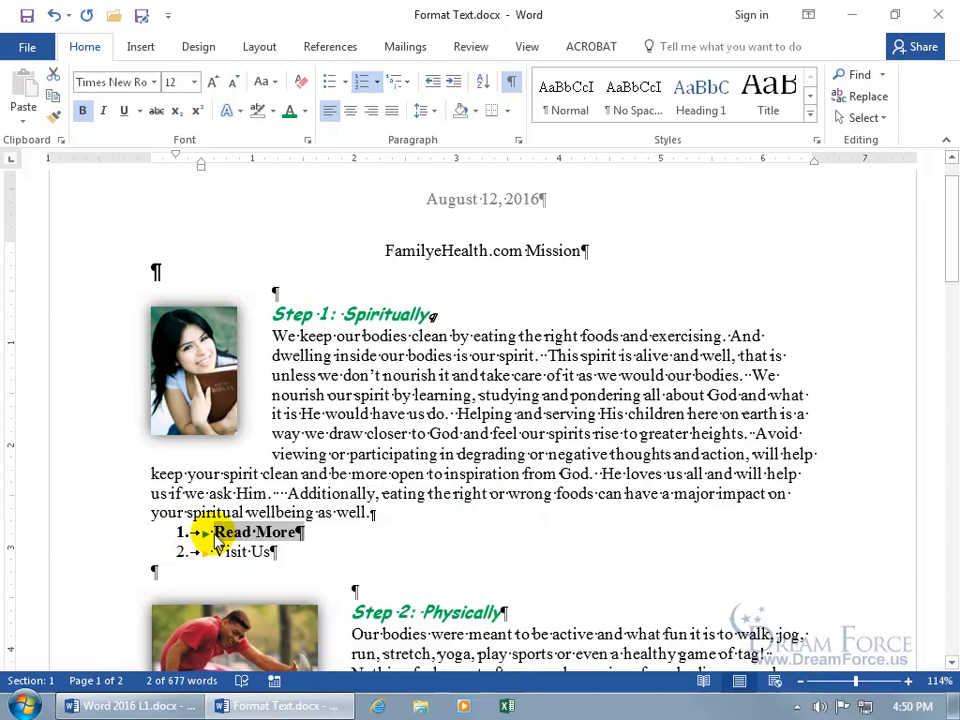
pyautogui.click(222, 532)
pyautogui.click(512, 83)
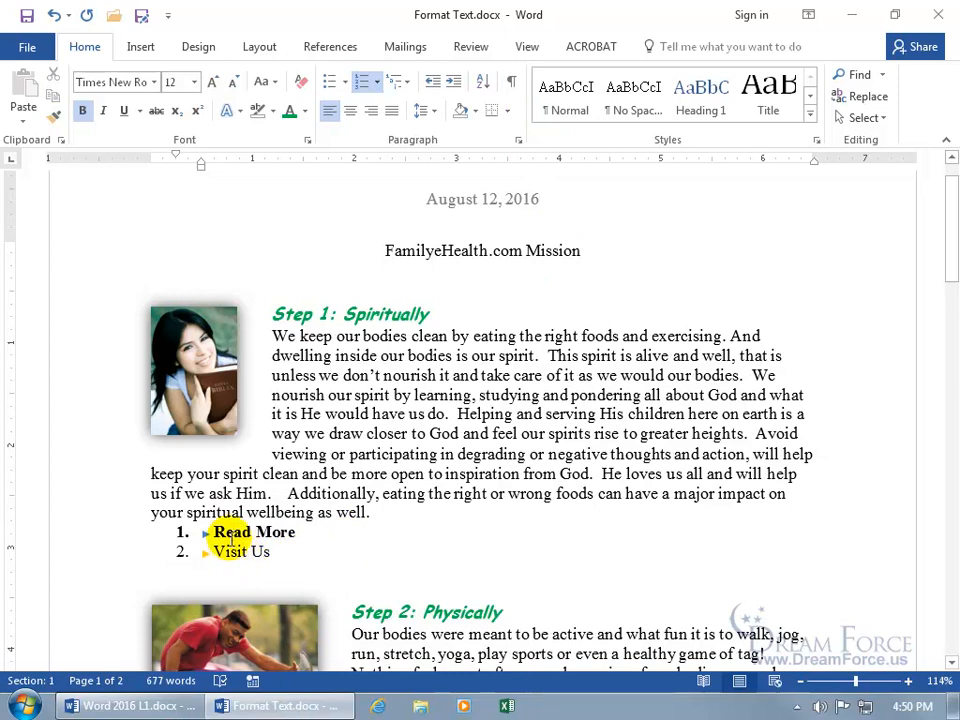
# - Remove the bold from the "Read More" text and from the hidden paragraph mark that controls its list number
pyautogui.moveTo(211, 533); pyautogui.dragTo(300, 534)
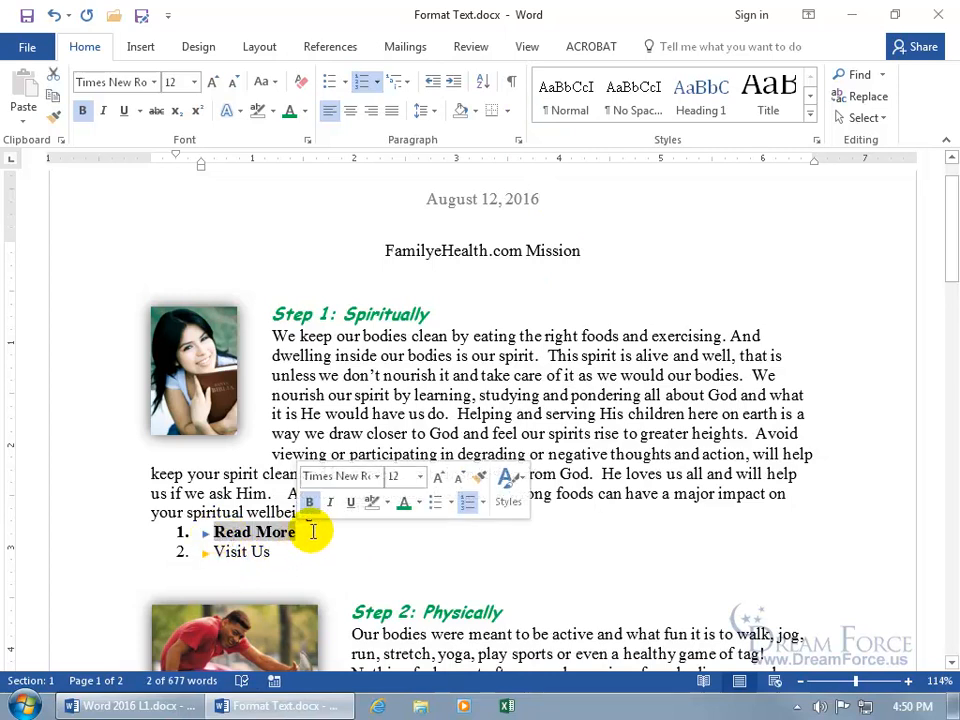
pyautogui.click(310, 503)
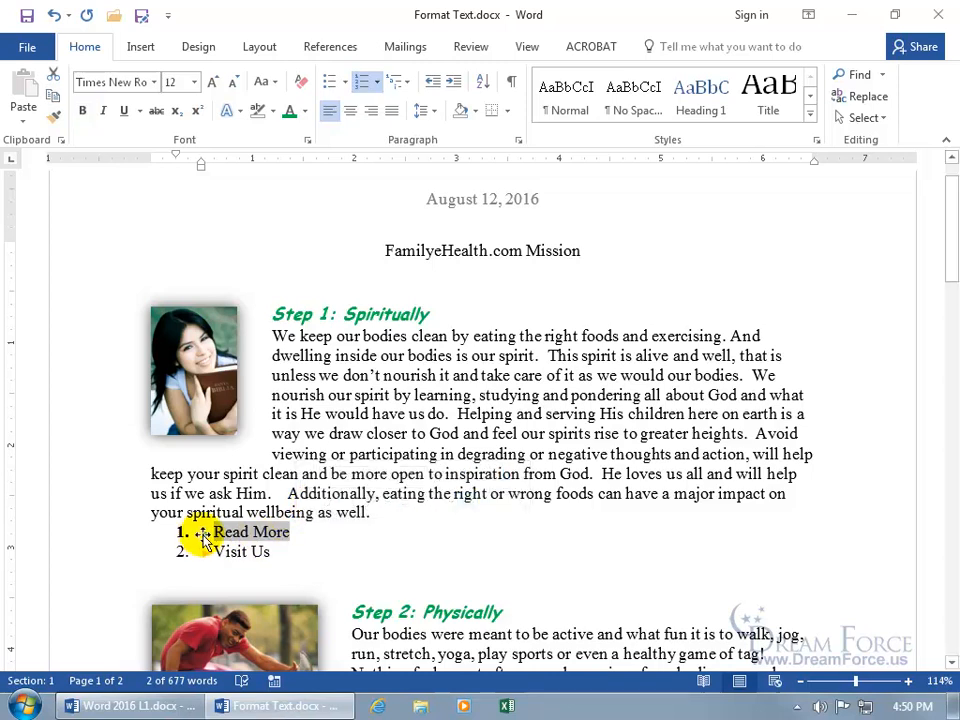
pyautogui.click(291, 533)
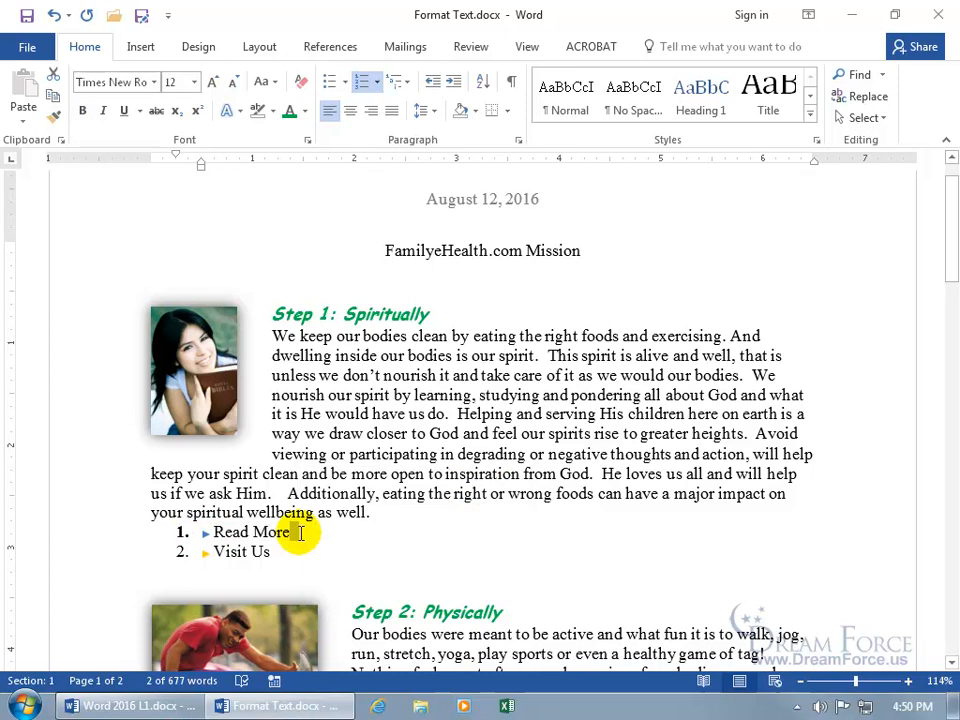
pyautogui.moveTo(292, 533); pyautogui.dragTo(302, 534)
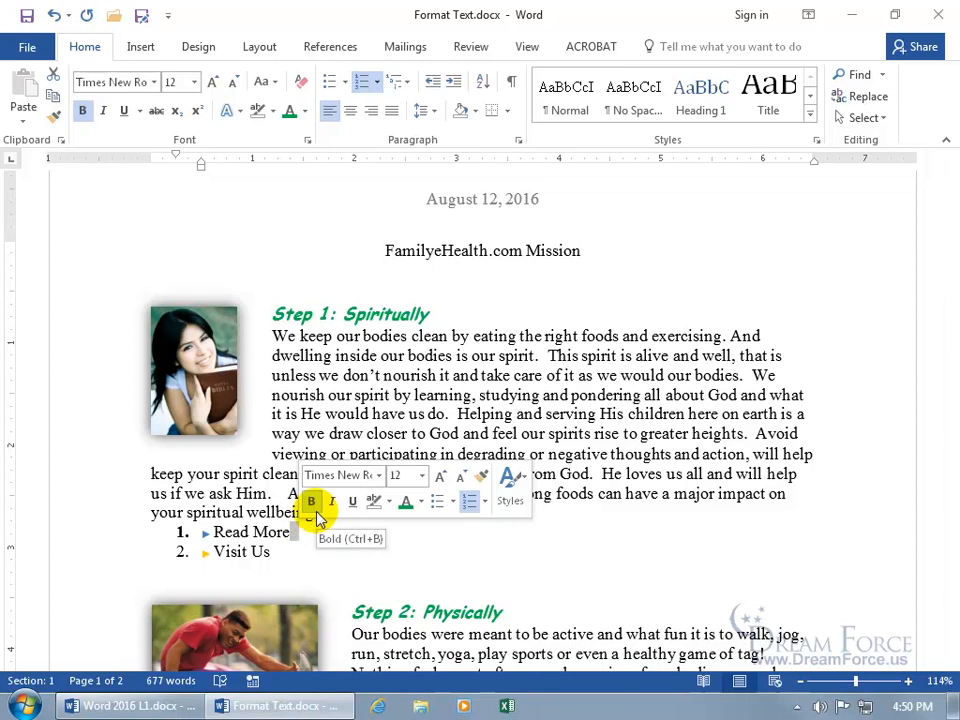
pyautogui.click(313, 503)
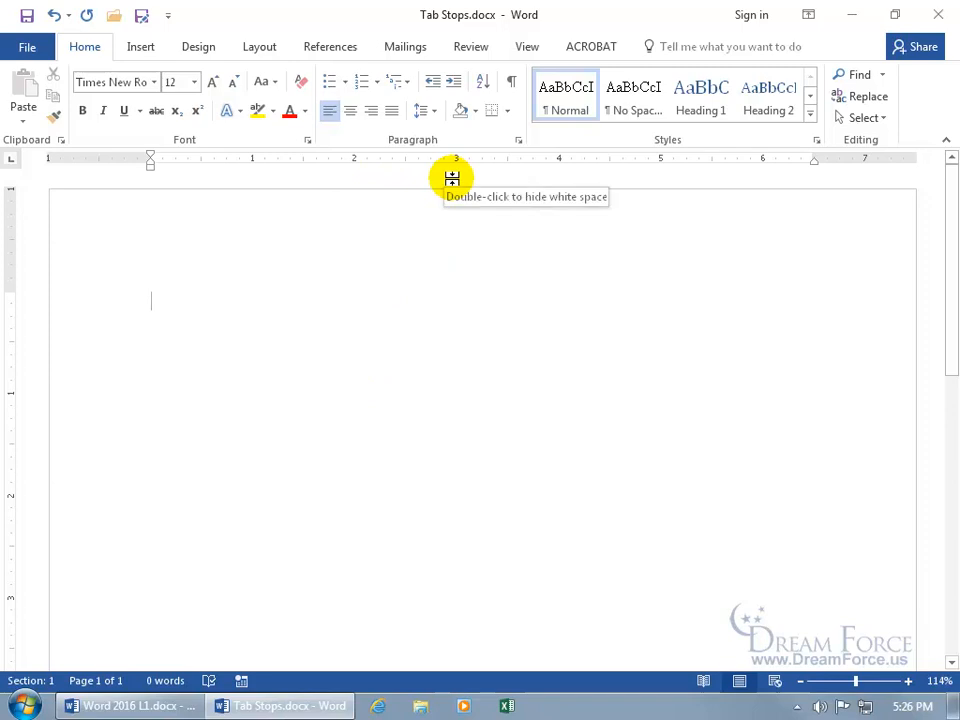
# - Check that the ruler display is enabled in Tab Stops.docx and enter "Books" on the first line
pyautogui.click(532, 50)
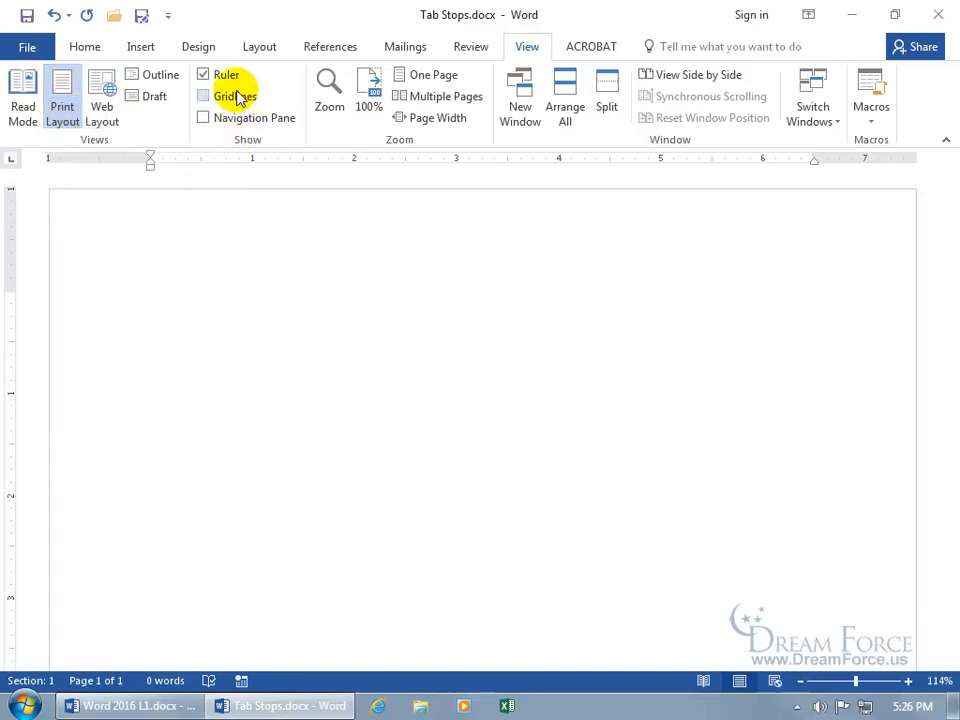
pyautogui.click(88, 48)
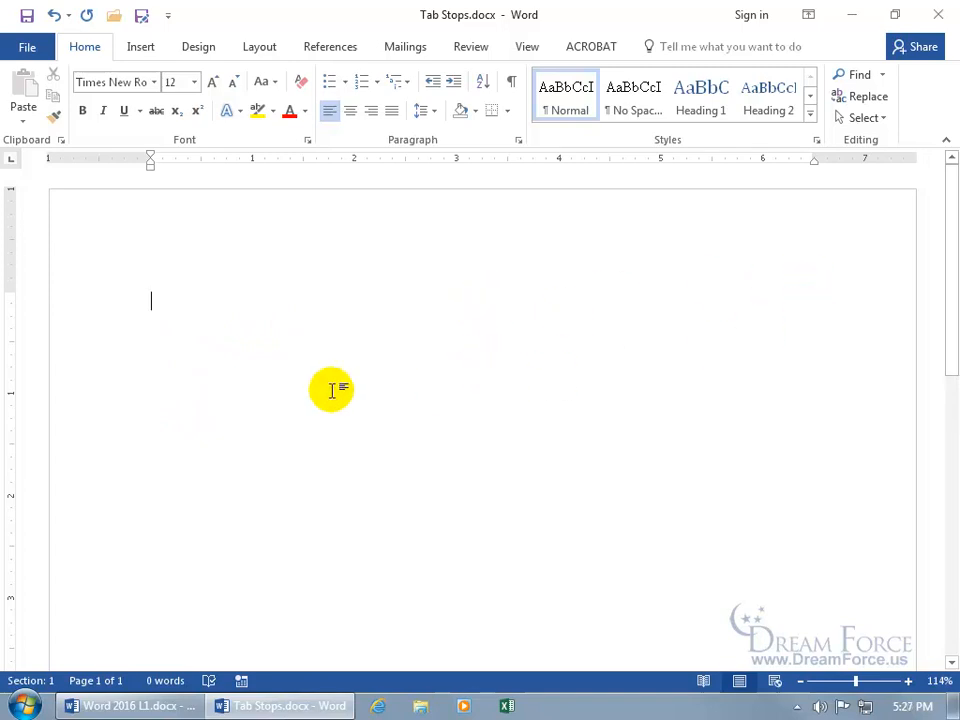
pyautogui.write('Books')
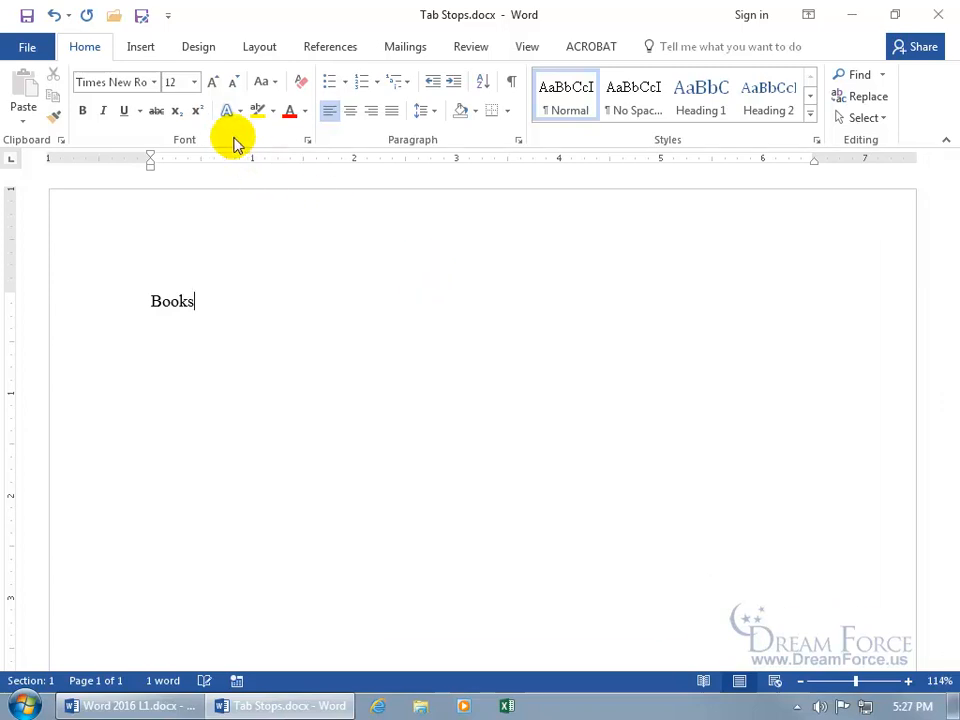
# - Show the formatting marks and delete the spaces after "Books"
pyautogui.click(511, 81)
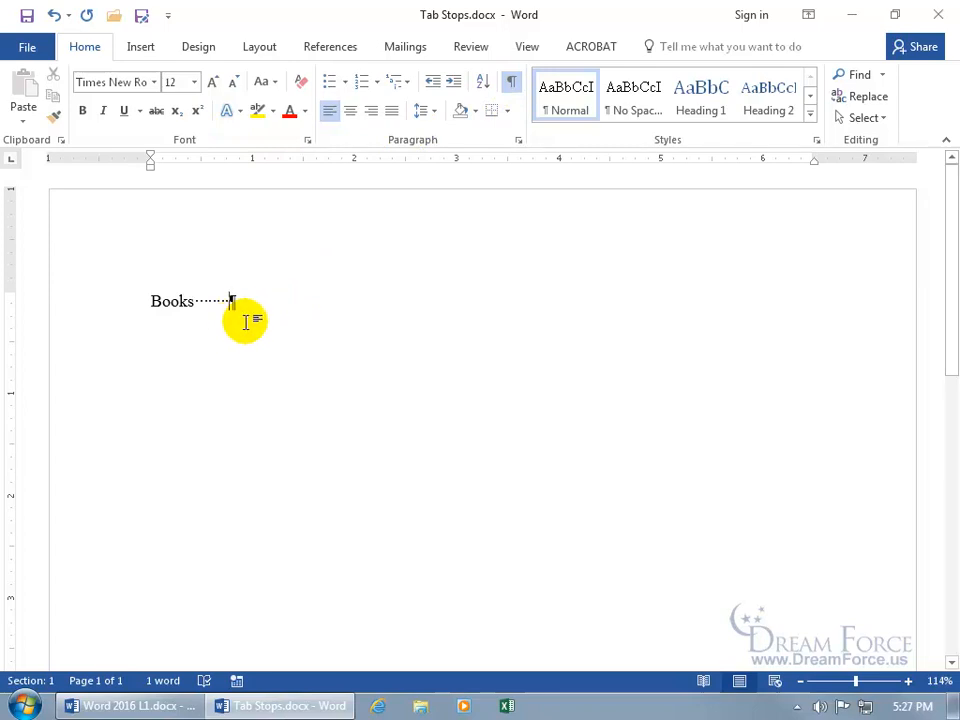
pyautogui.press('BackSpace')
pyautogui.press('BackSpace')
pyautogui.press('BackSpace')
pyautogui.press('BackSpace')
pyautogui.press('BackSpace')
pyautogui.press('BackSpace')
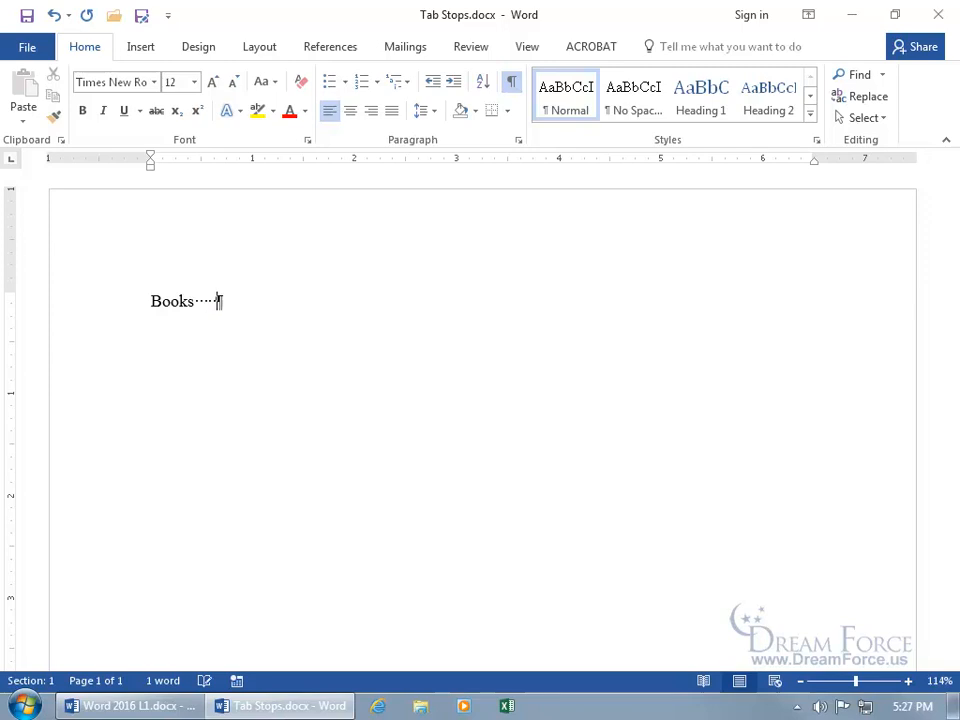
pyautogui.press('BackSpace')
# - Insert six default tabs after "Books" to move the insertion point to the 3-inch mark
pyautogui.press('Tab')
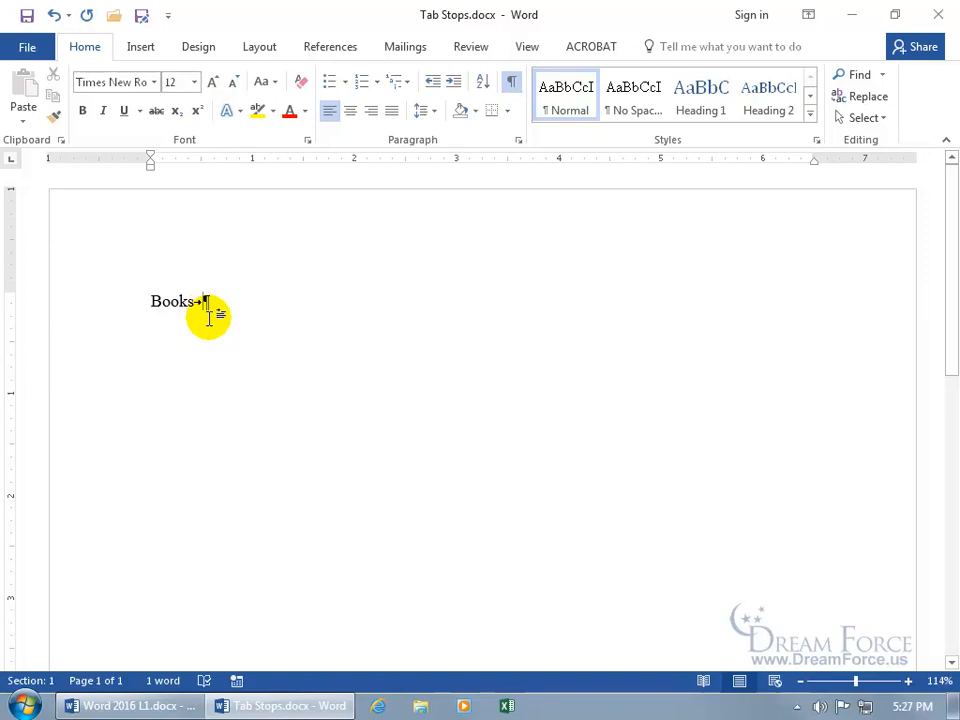
pyautogui.press('Tab')
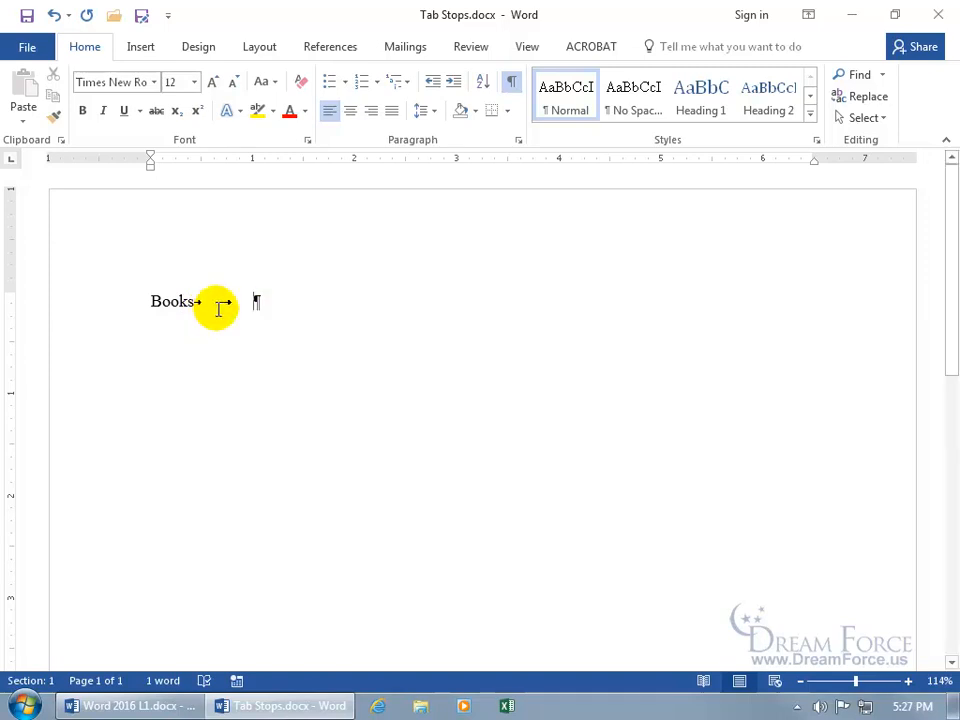
pyautogui.press('Tab')
pyautogui.press('Tab')
pyautogui.press('Tab')
pyautogui.press('Tab')
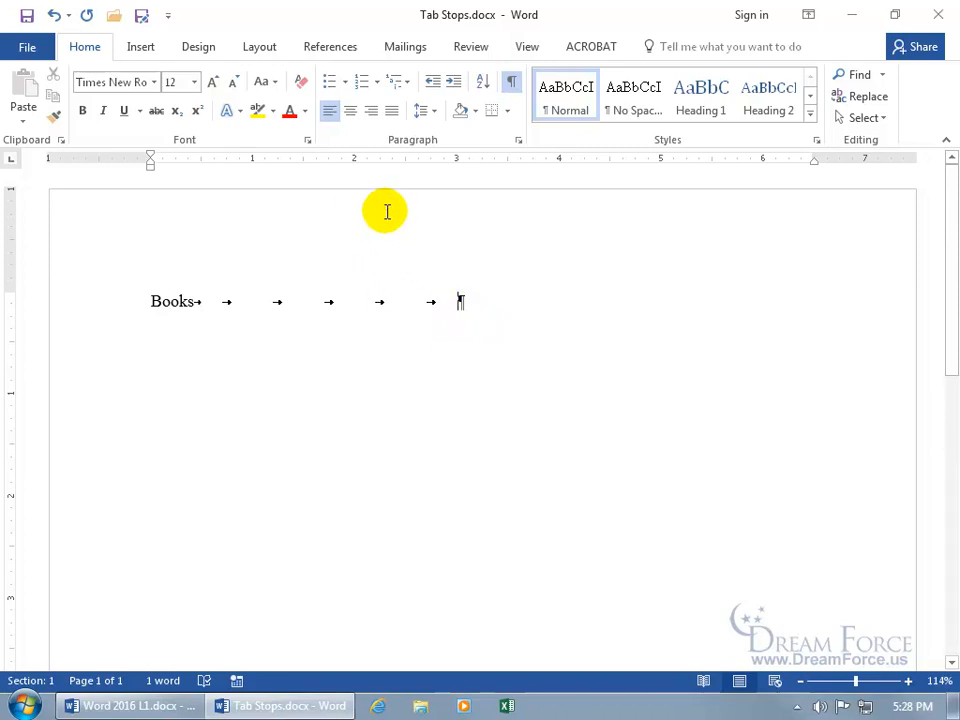
# - Delete all the tabs and spaces after "Books"
pyautogui.press('BackSpace')
pyautogui.press('BackSpace')
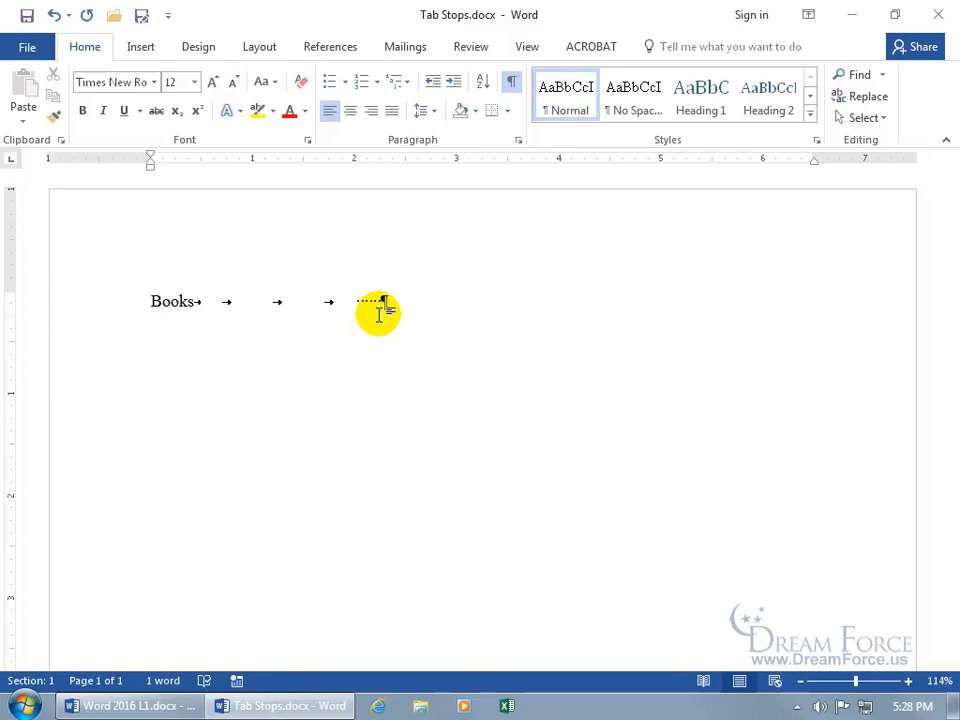
pyautogui.press('BackSpace')
pyautogui.press('BackSpace')
pyautogui.press('BackSpace')
pyautogui.press('BackSpace')
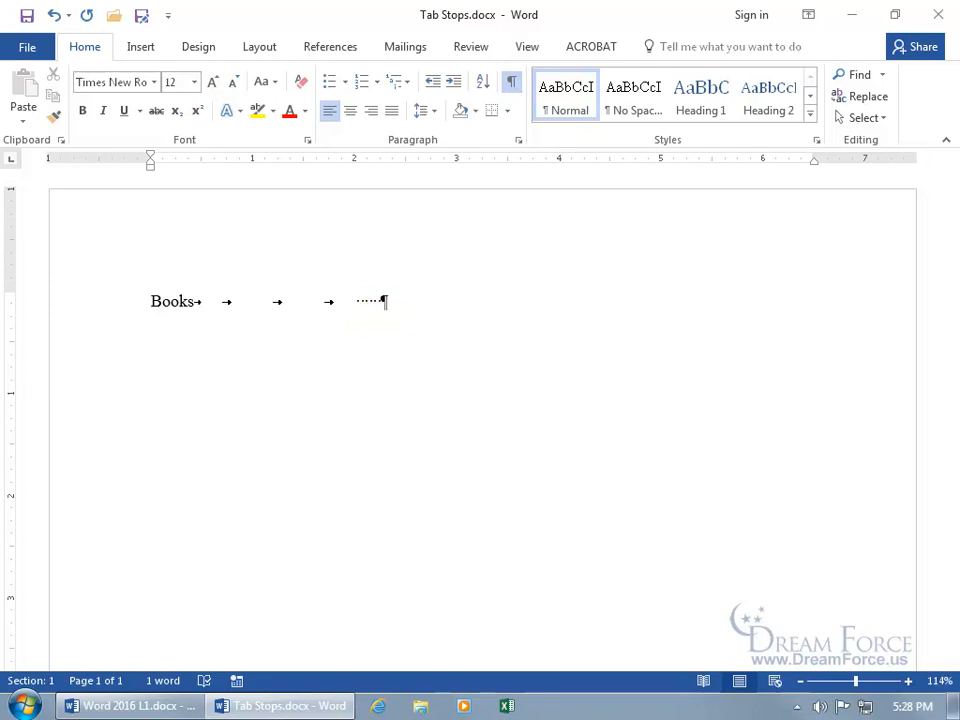
pyautogui.press('BackSpace')
pyautogui.press('BackSpace')
pyautogui.press('BackSpace')
pyautogui.press('BackSpace')
pyautogui.press('BackSpace')
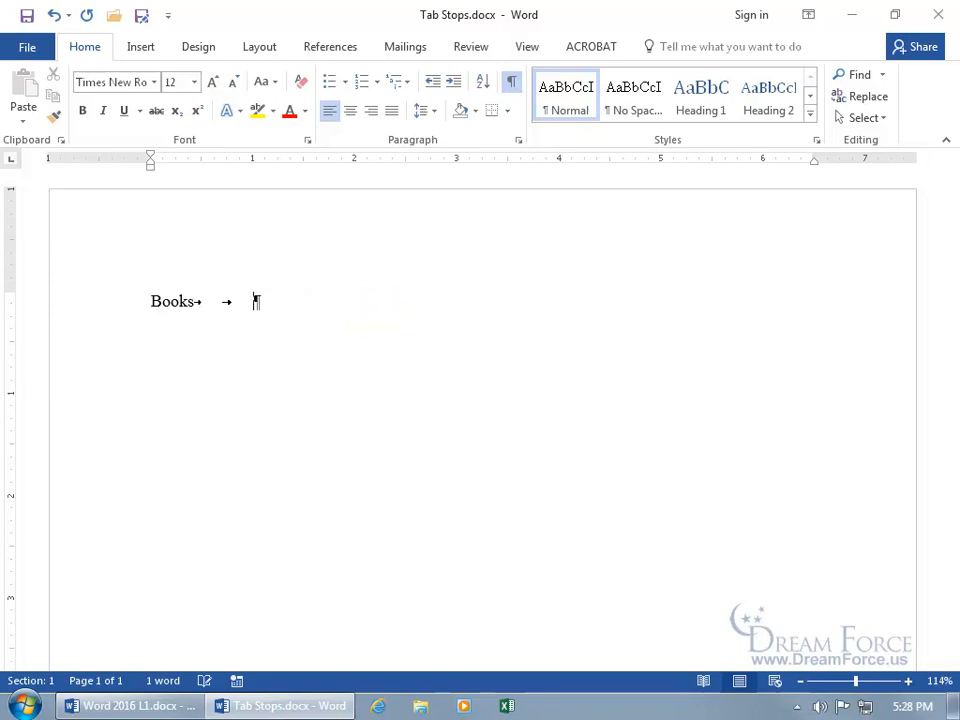
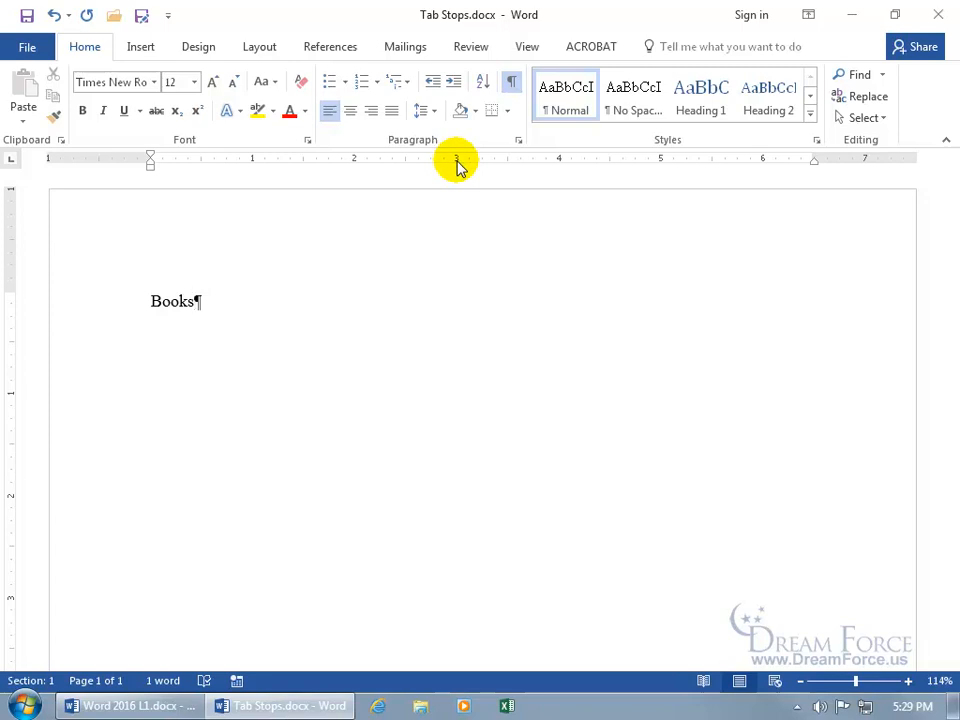
# - Set a left tab stop at 3 inches on the ruler, tab to it and enter "Author"
pyautogui.click(456, 162)
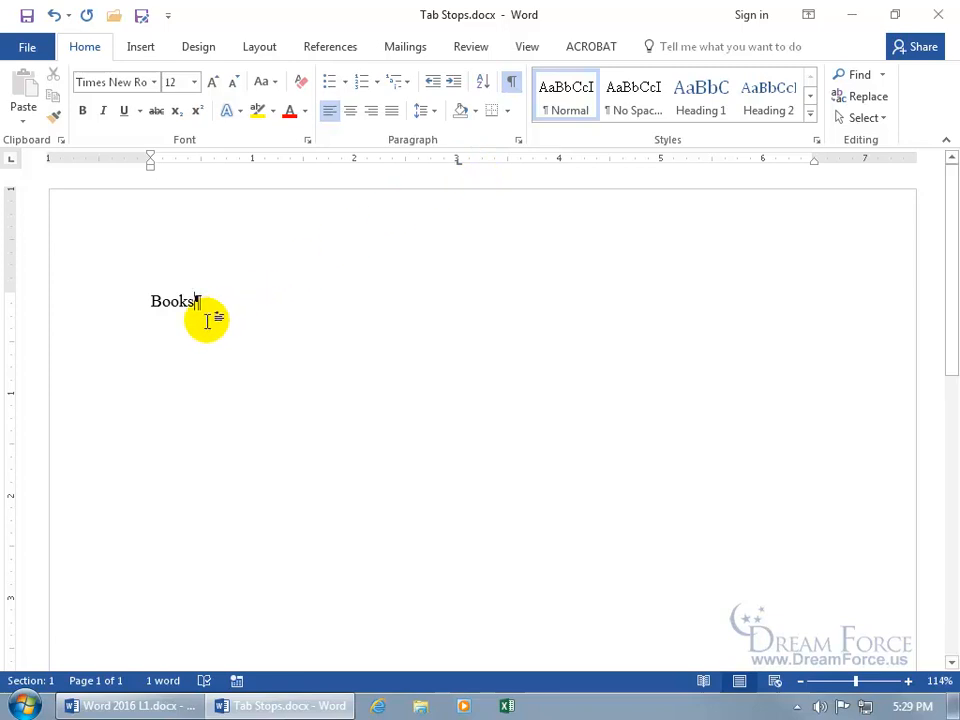
pyautogui.press('Tab')
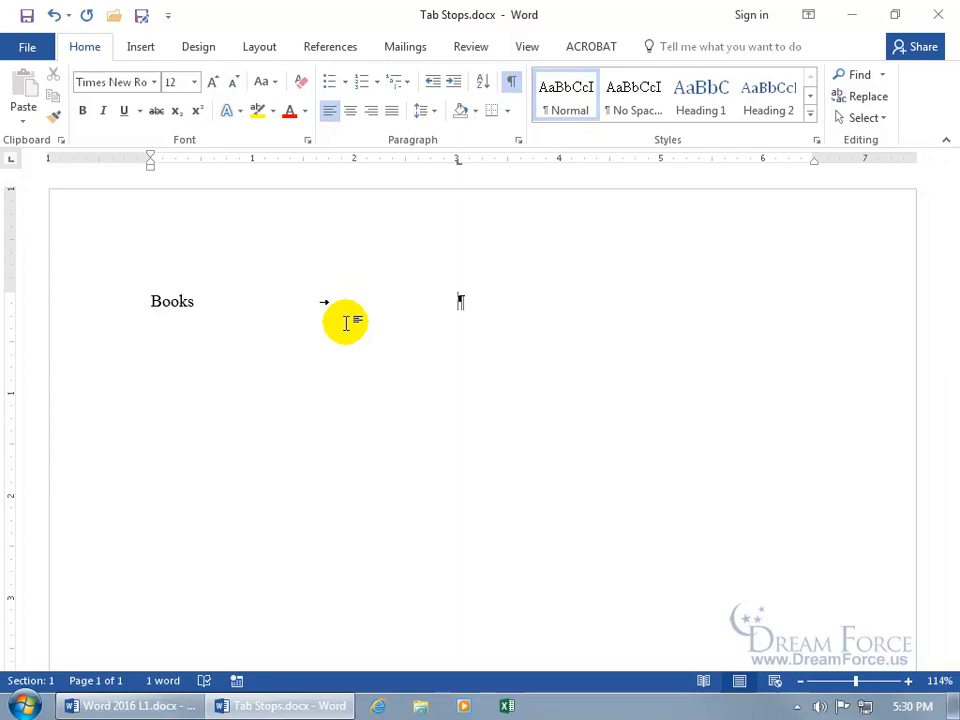
pyautogui.write('Author')
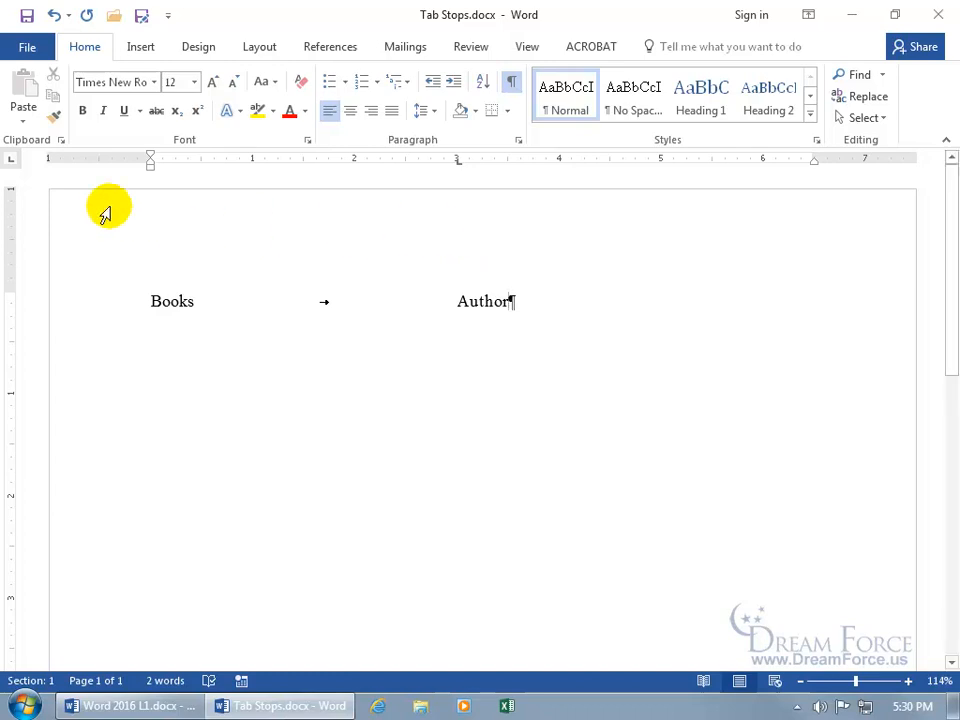
# - Replace the left tab stop at 3 inches with a center tab stop at the same position
pyautogui.click(12, 165)
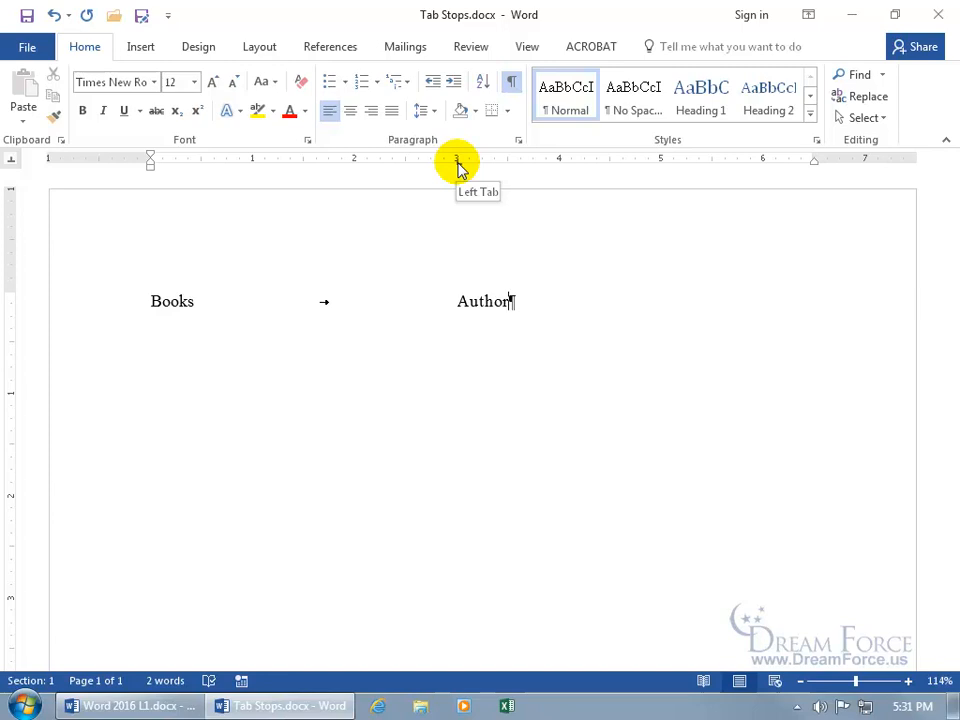
pyautogui.click(457, 163)
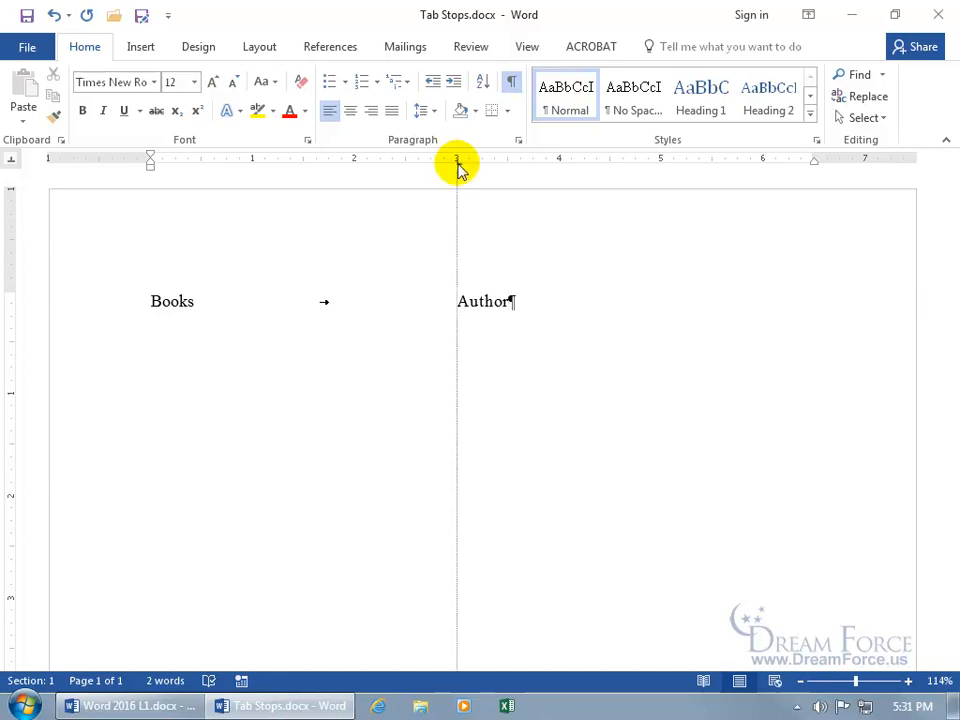
pyautogui.moveTo(459, 192); pyautogui.dragTo(454, 191)
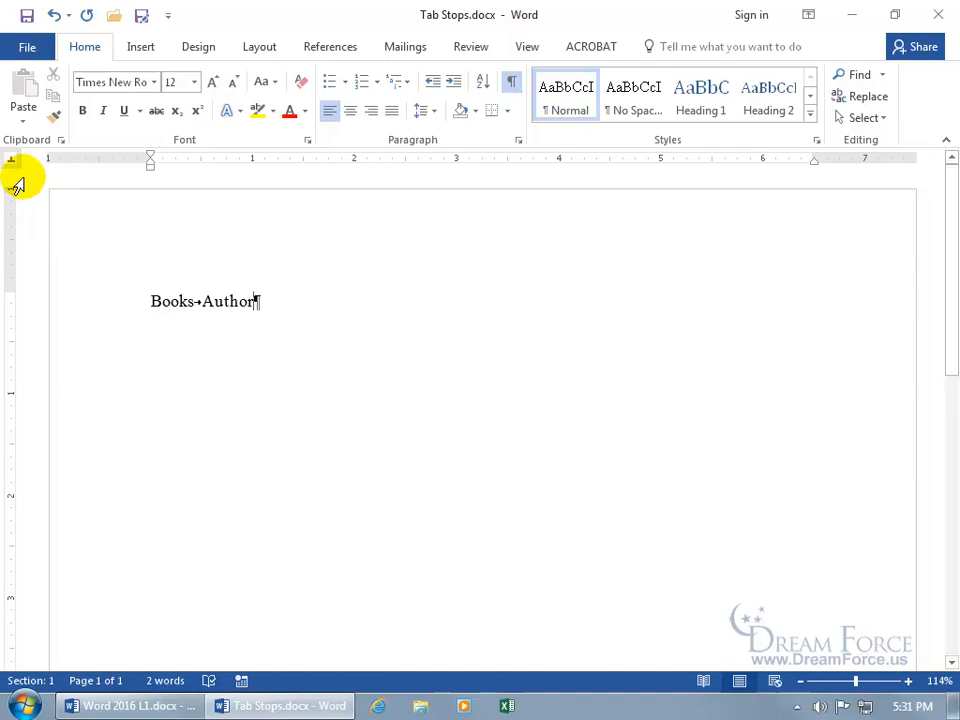
pyautogui.click(456, 162)
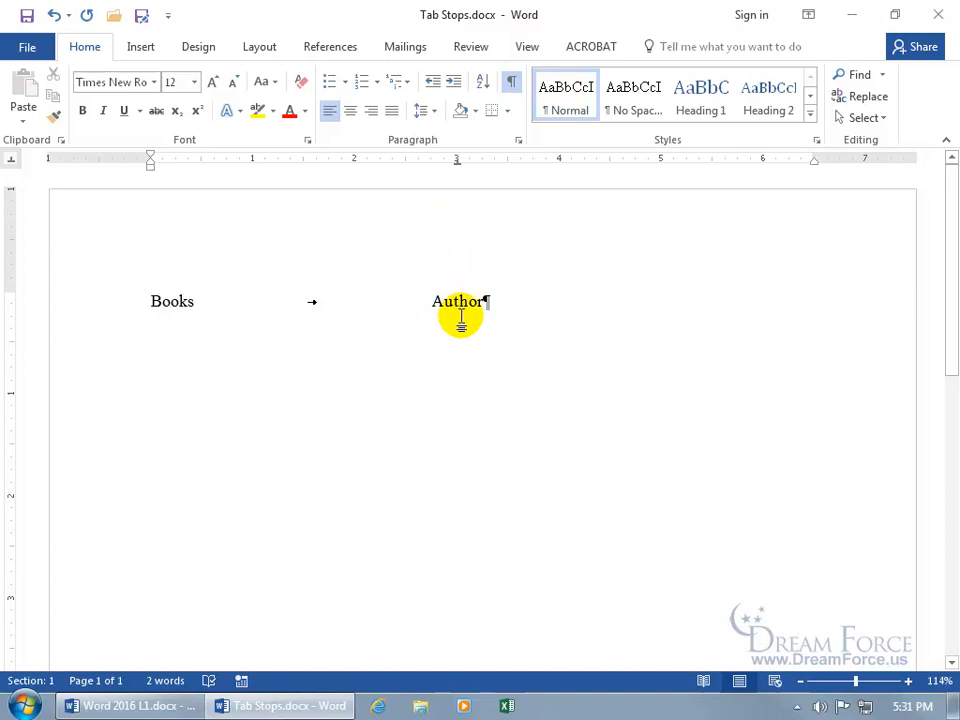
# - Add a tab after "Author", set a right tab stop at 6.5 inches on the right margin, and enter "Cost" there
pyautogui.press('Tab')
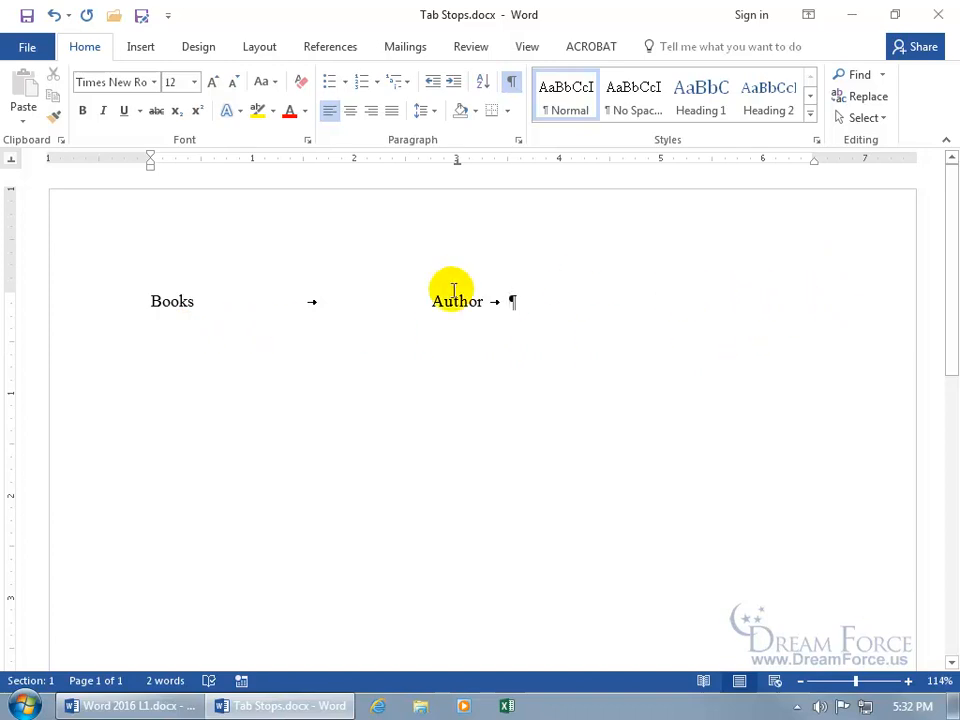
pyautogui.click(10, 160)
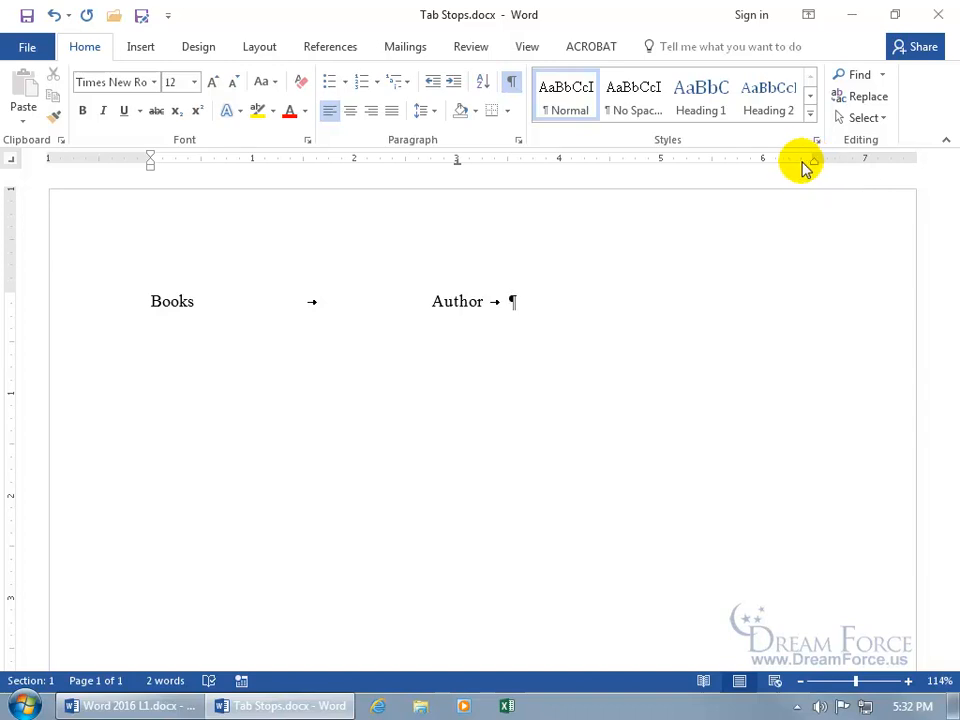
pyautogui.click(802, 162)
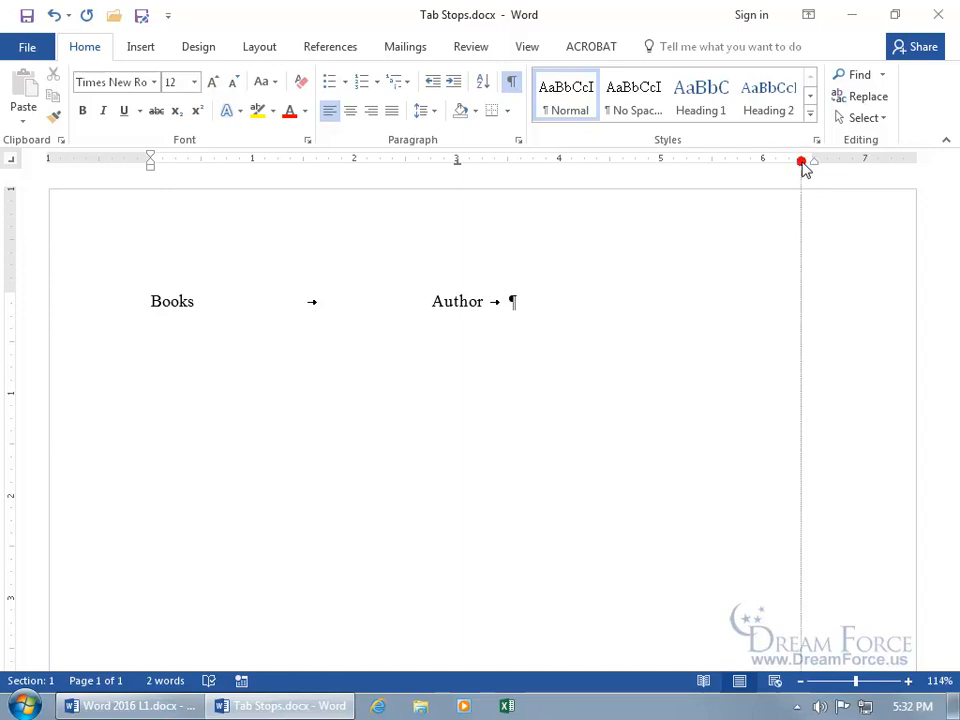
pyautogui.moveTo(802, 162); pyautogui.dragTo(813, 165)
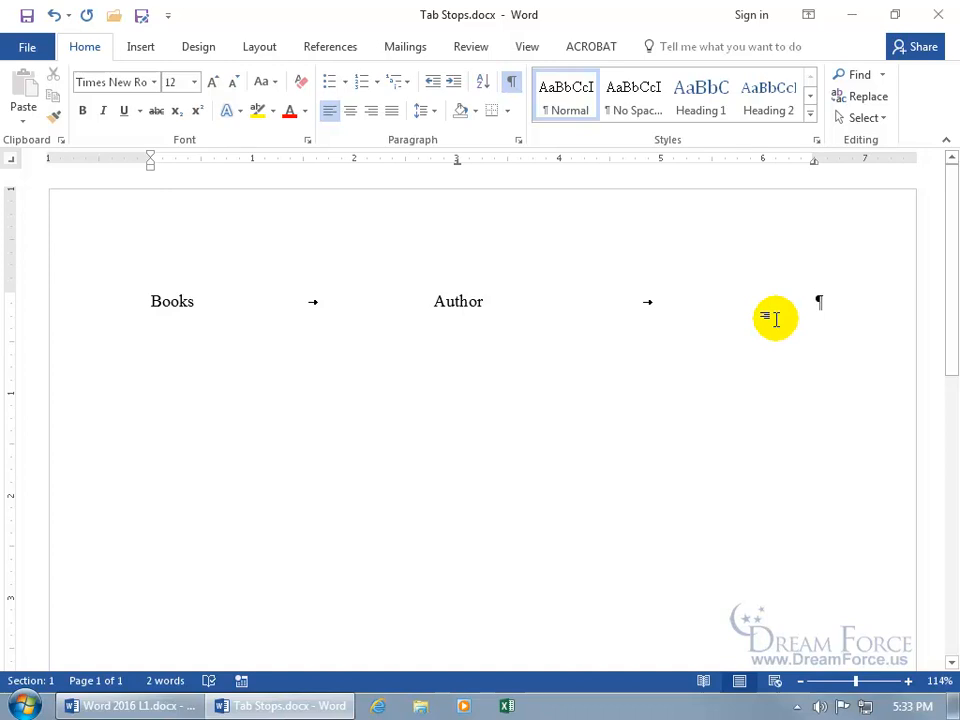
pyautogui.write('Cost')
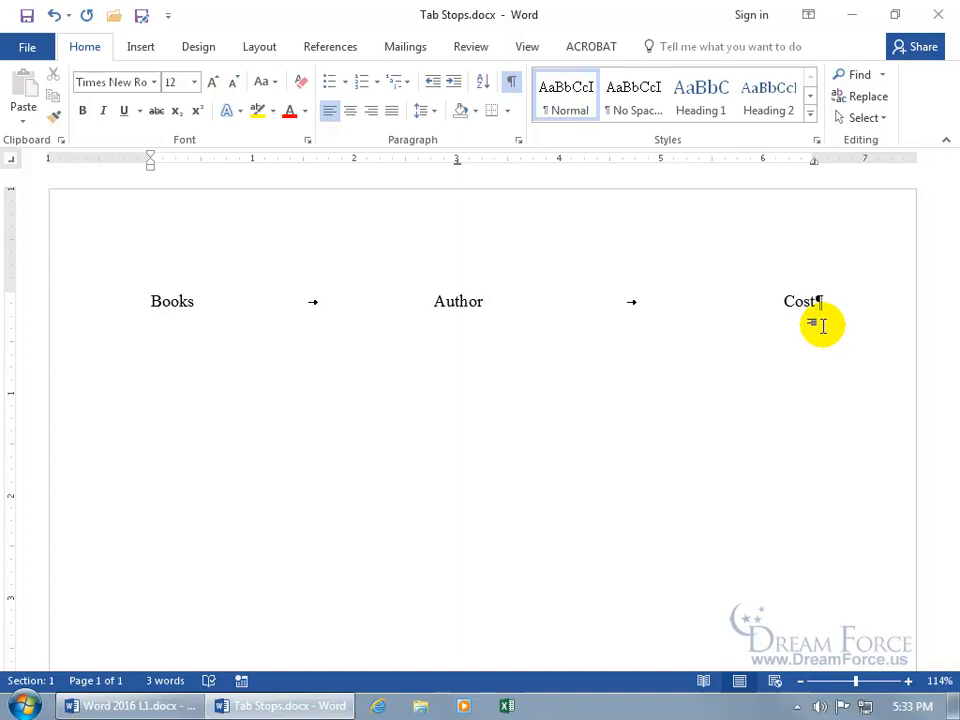
# - Add a row below the headings with "Harry Potter", "J.K. Rowling" and "$15.00" separated by single tabs
pyautogui.press('Return')
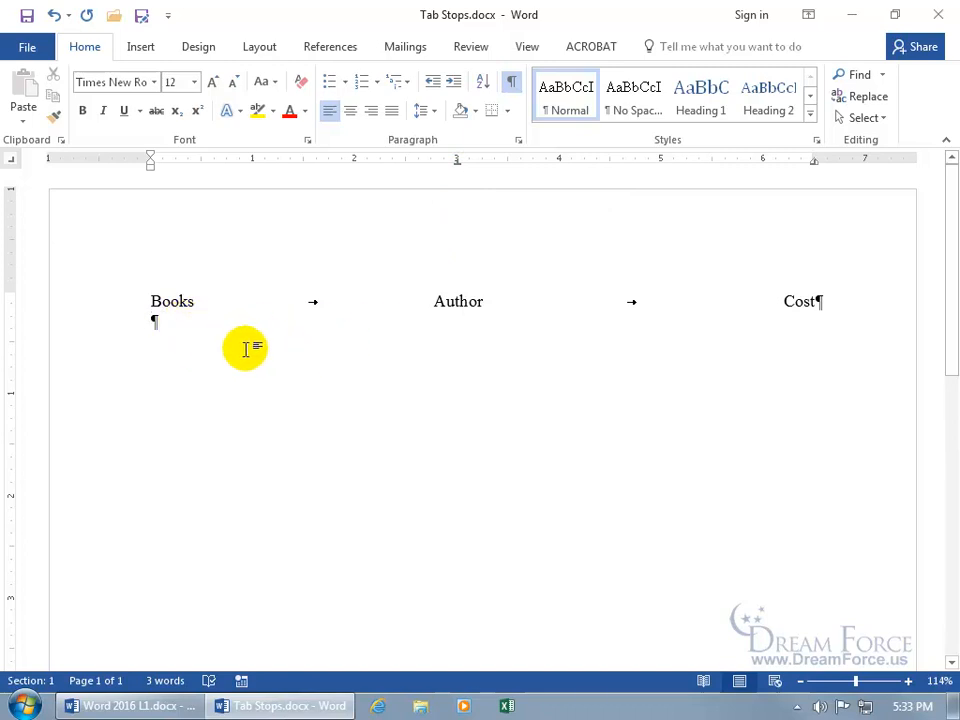
pyautogui.write('Harry Potter')
pyautogui.press('Tab')
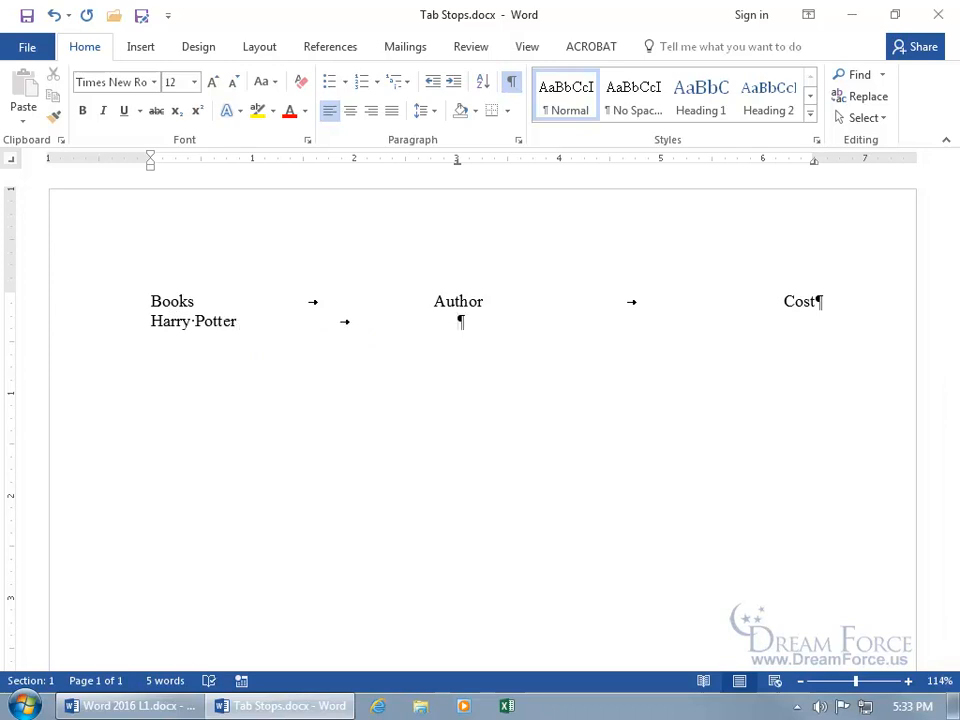
pyautogui.write('J.K. Rowling')
pyautogui.press('Tab')
pyautogui.write('$1')
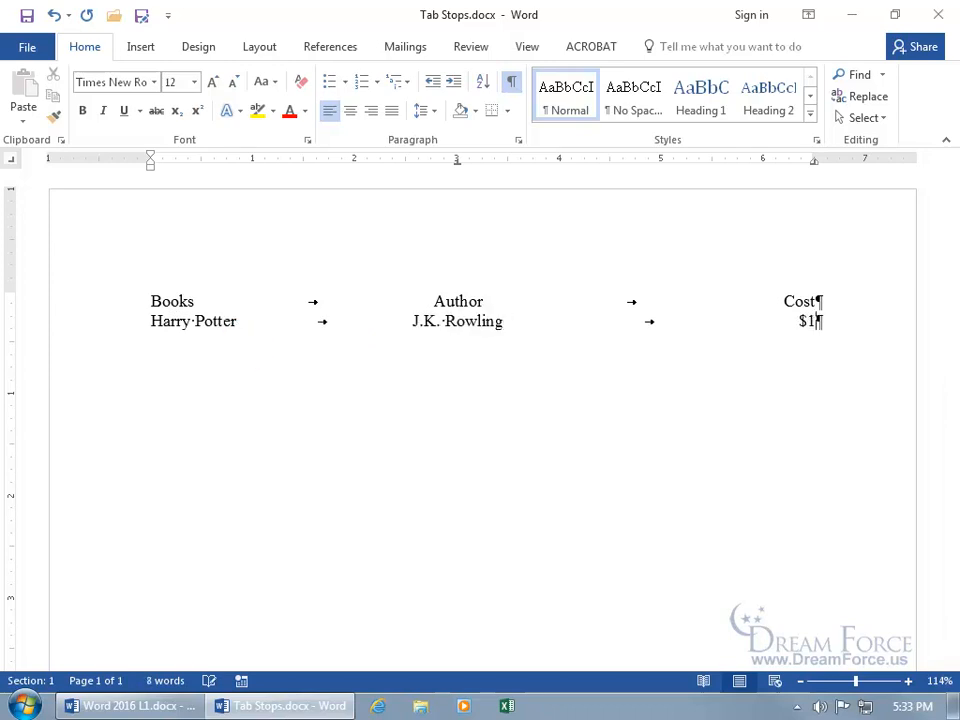
pyautogui.write('5.00')
# - Add a second book row with "Scooby-Doo", "Freddy Jones" and "$35.00" separated by single tabs
pyautogui.press('Return')
pyautogui.write('Scooby-Doo')
pyautogui.press('Tab')
pyautogui.write('Freddy Jones')
pyautogui.press('Tab')
pyautogui.write('$35.00')
# - Add a third book row with "Elf-Stones of Shannara", "Terry Brooks" and "$17.50" separated by single tabs
pyautogui.press('Return')
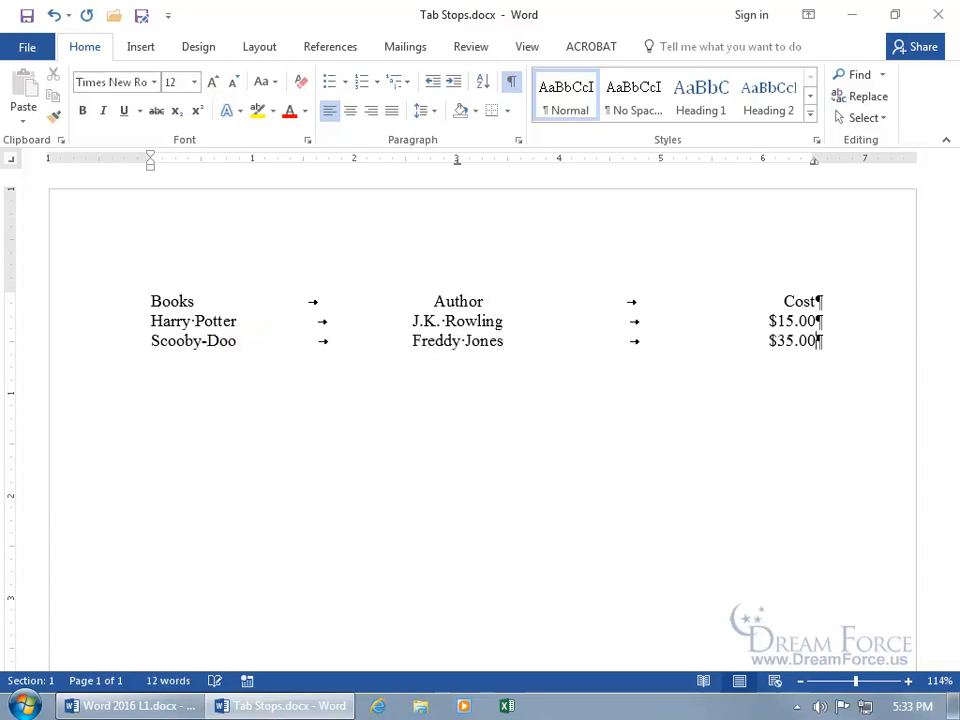
pyautogui.write('Elf-Stones of Shannara')
pyautogui.press('Tab')
pyautogui.write('Terry Brooks')
pyautogui.press('Tab')
pyautogui.write('$17.50')
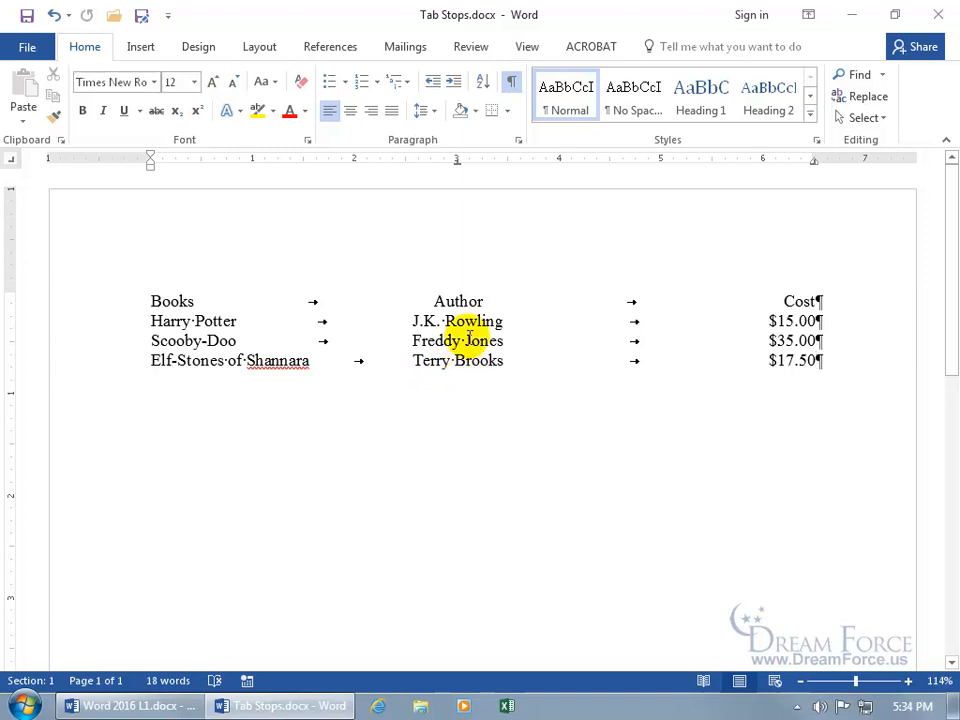
# - Try moving the center tab stop to about 3.3 inches for the last row only, and undo the move
pyautogui.moveTo(456, 163); pyautogui.dragTo(489, 165)
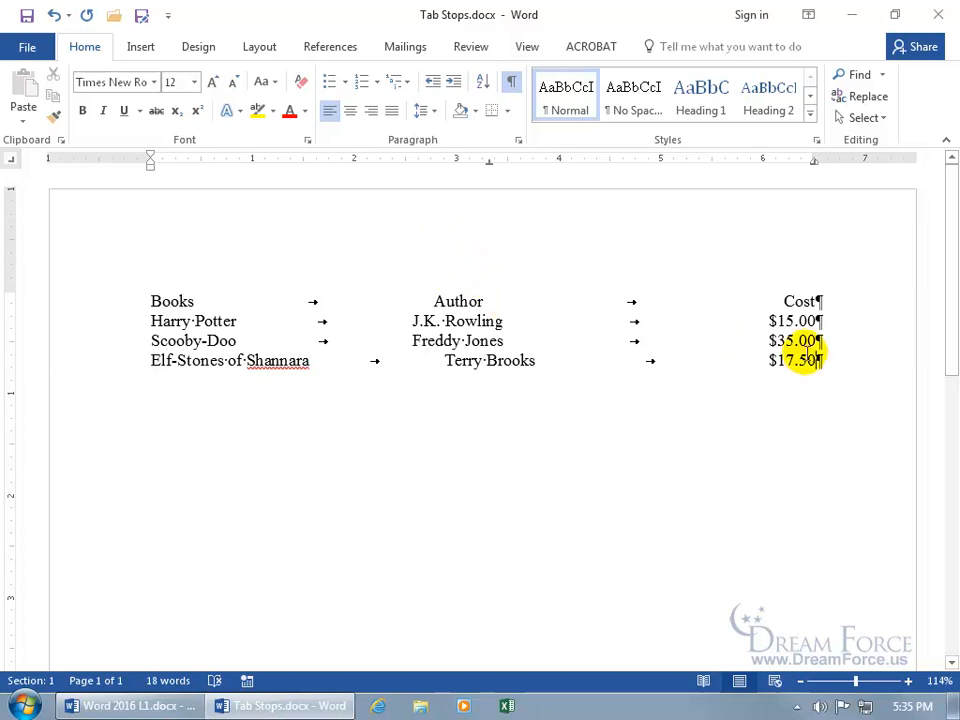
pyautogui.moveTo(815, 360); pyautogui.dragTo(167, 300)
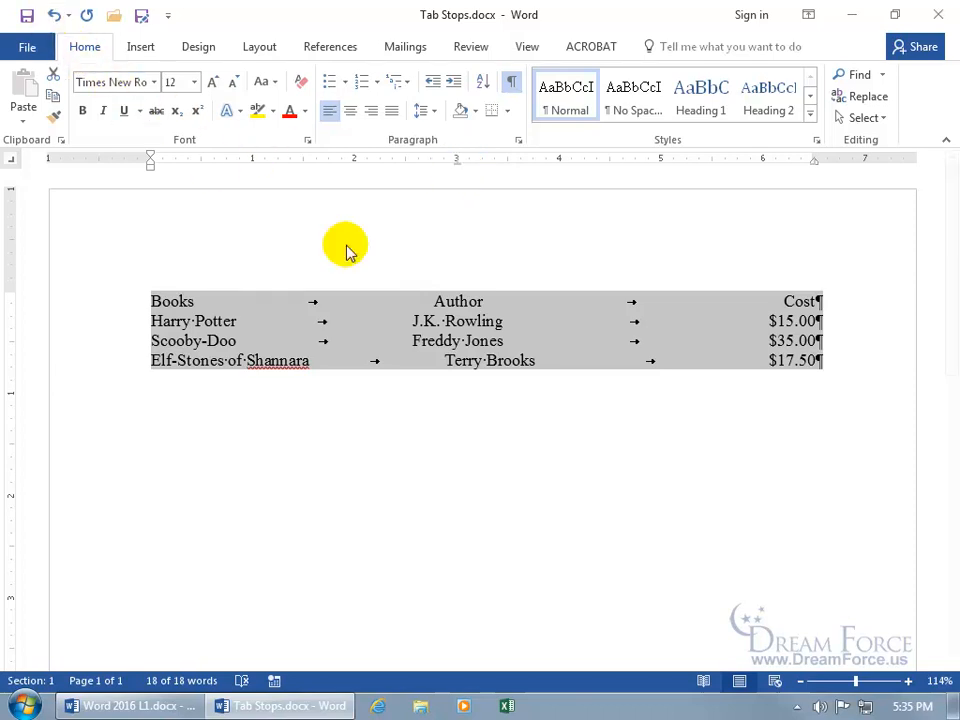
pyautogui.click(488, 364)
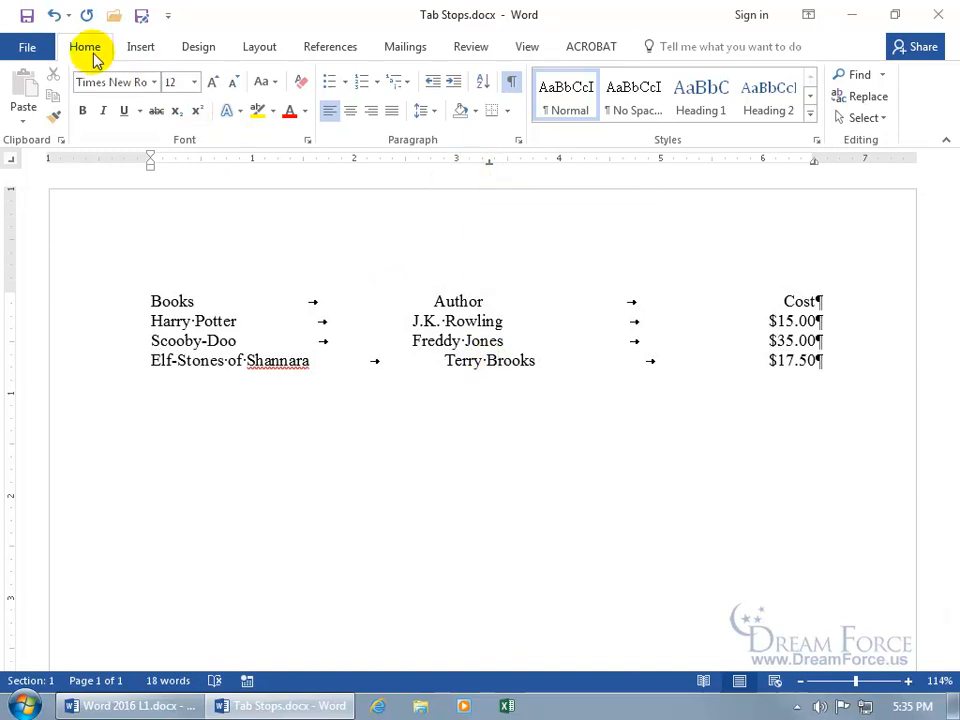
pyautogui.click(54, 15)
# - Move the center tab stop to 3.25 inches for the heading row and all three book rows together
pyautogui.moveTo(154, 300); pyautogui.dragTo(805, 363)
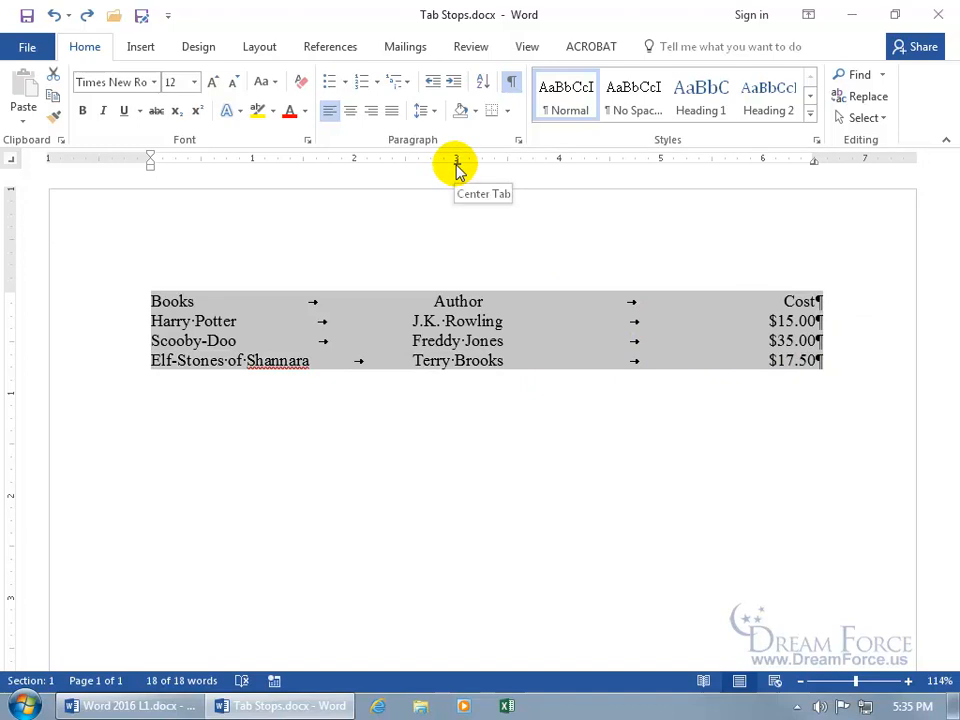
pyautogui.moveTo(456, 168); pyautogui.dragTo(482, 170)
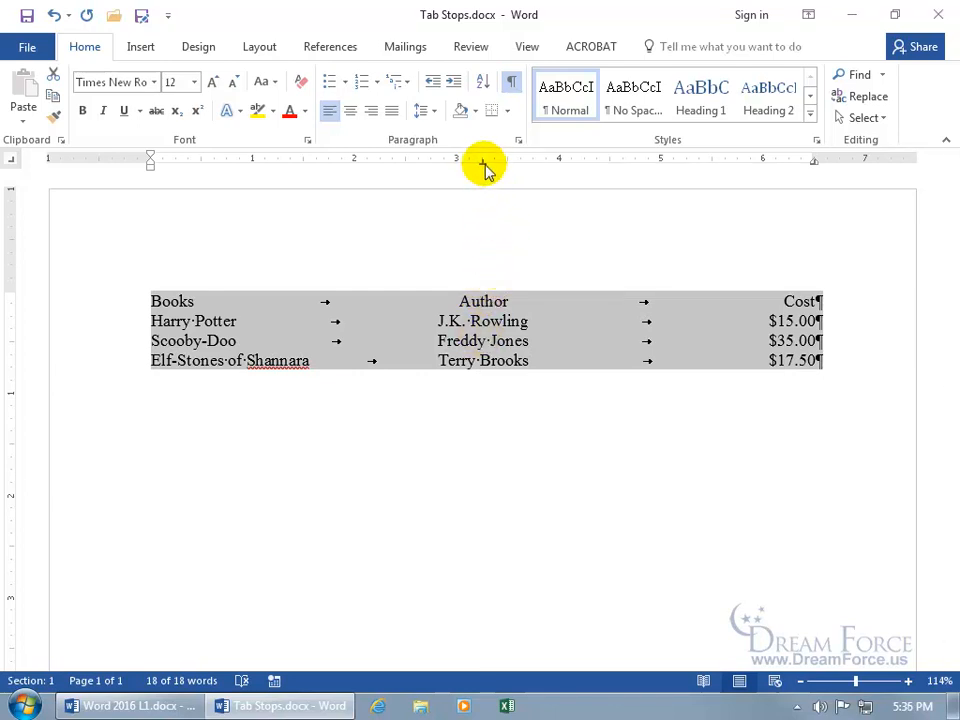
pyautogui.moveTo(483, 168); pyautogui.dragTo(474, 168)
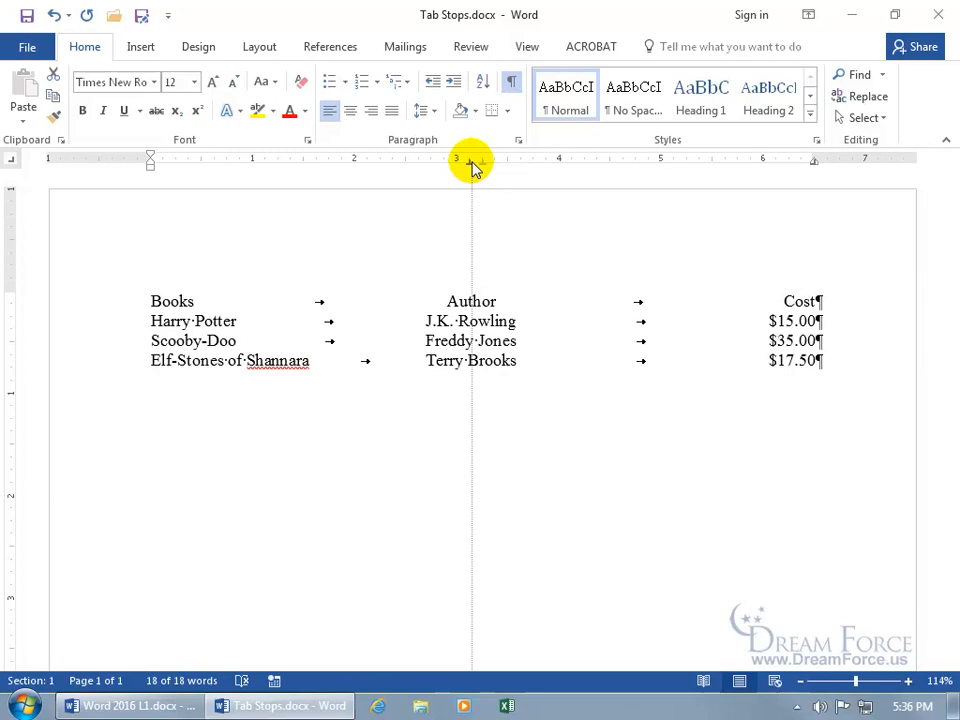
pyautogui.moveTo(474, 168); pyautogui.dragTo(475, 168)
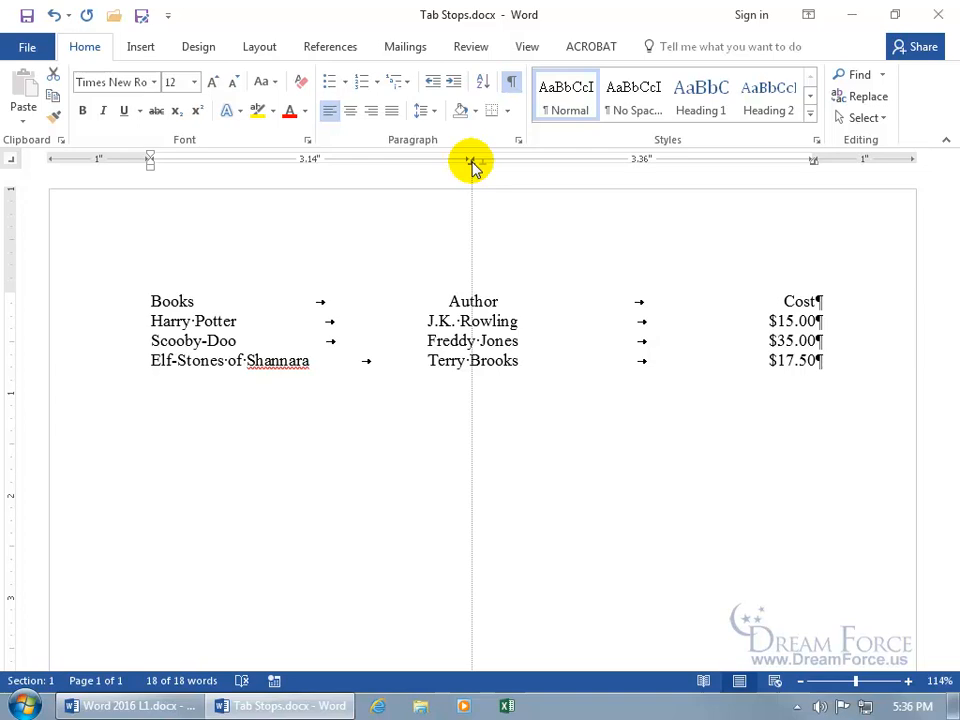
pyautogui.moveTo(472, 163)
pyautogui.mouseDown()
pyautogui.moveTo(449, 163)
pyautogui.moveTo(493, 163)
pyautogui.moveTo(482, 165)
pyautogui.mouseUp()
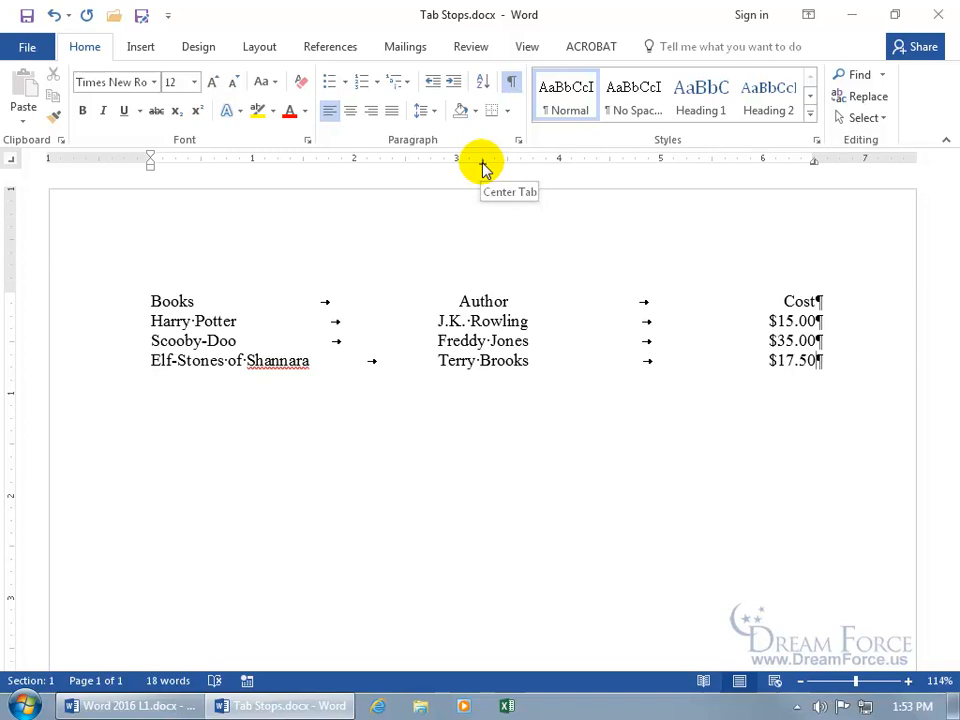
# - View the last row's tab stop settings directly and again through the Paragraph settings, closing them each time without changes
pyautogui.doubleClick(483, 164)
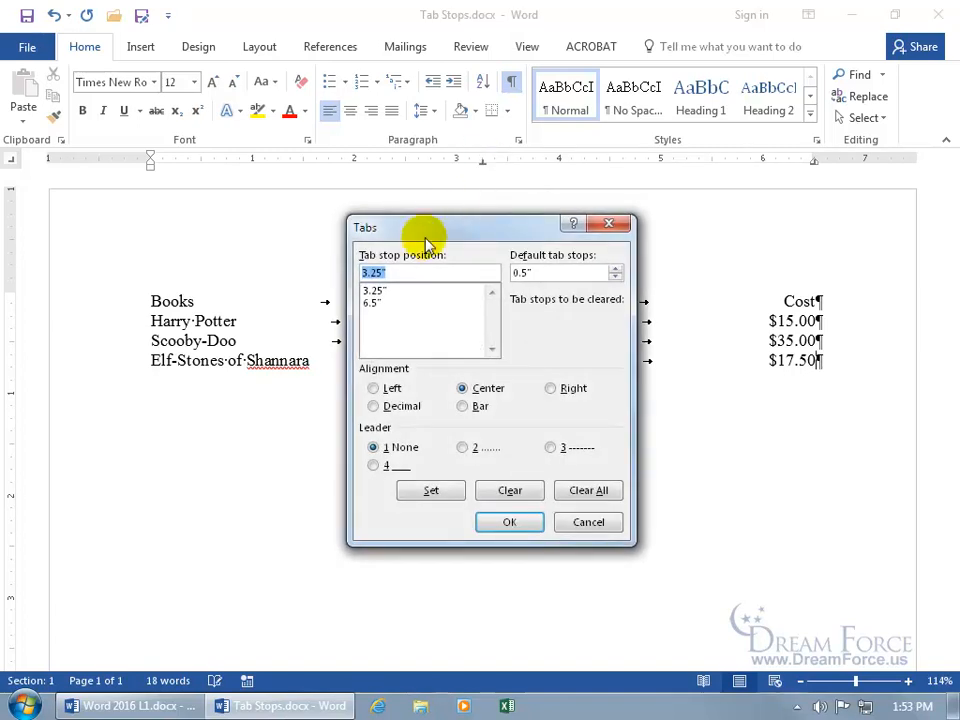
pyautogui.click(596, 222)
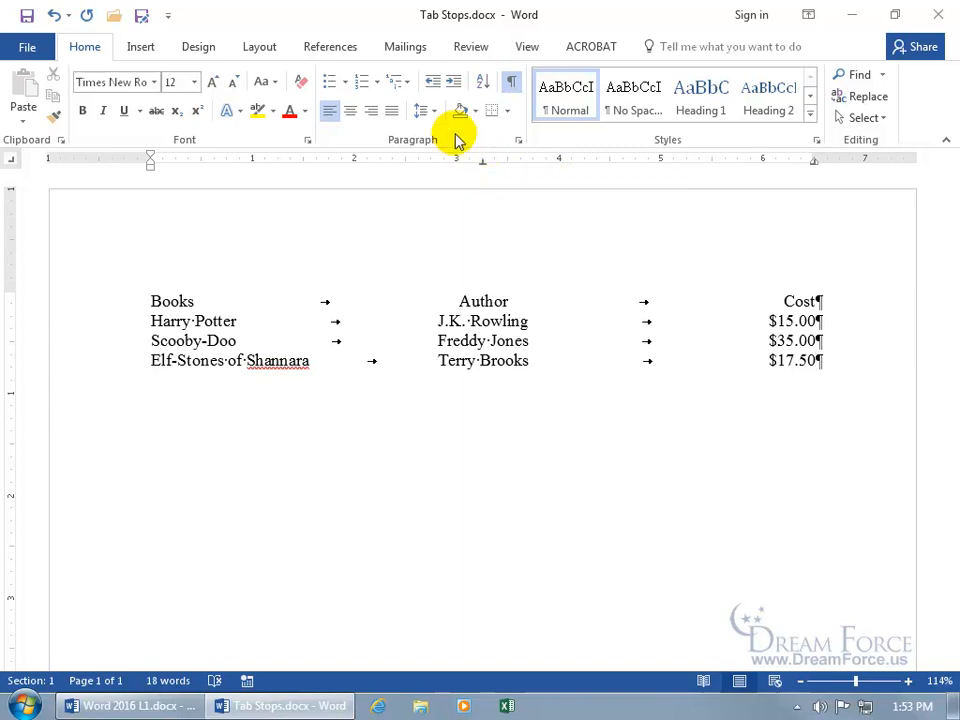
pyautogui.click(520, 142)
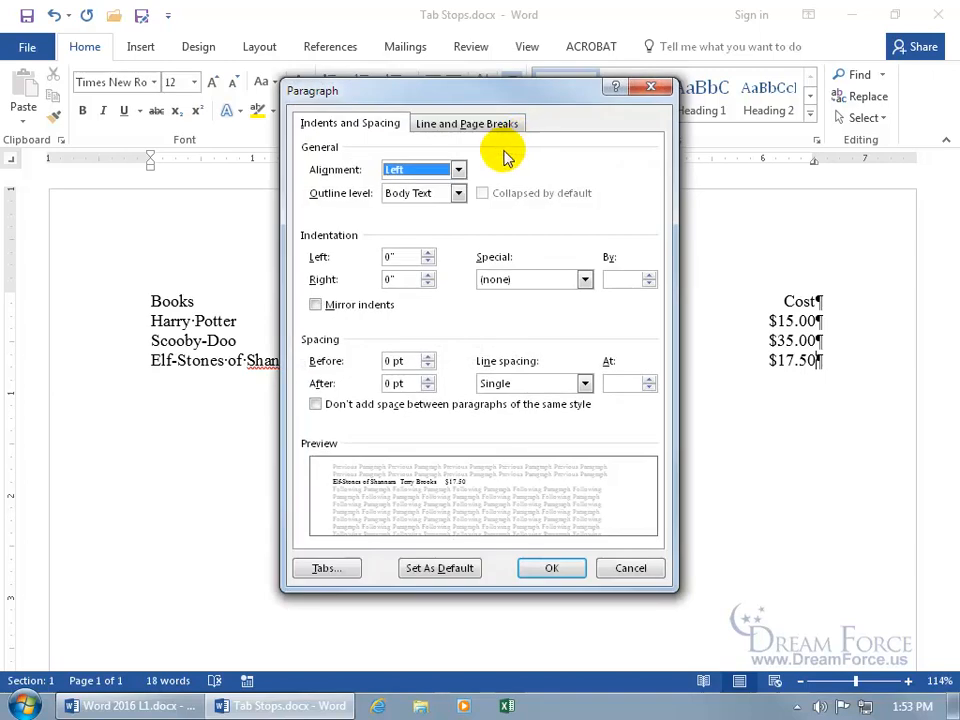
pyautogui.click(327, 569)
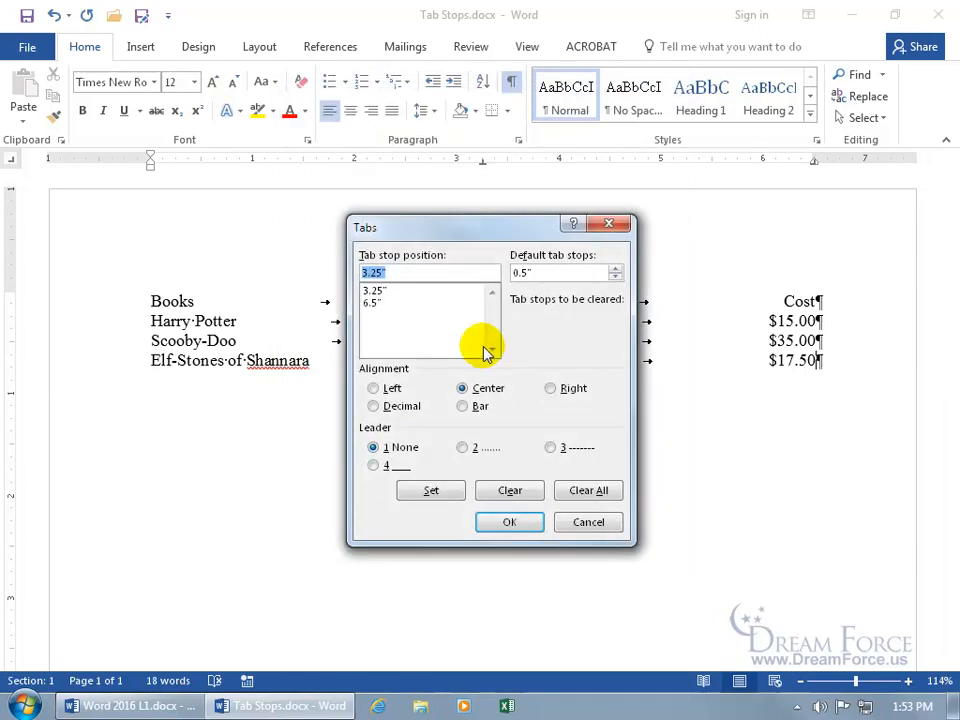
pyautogui.click(608, 223)
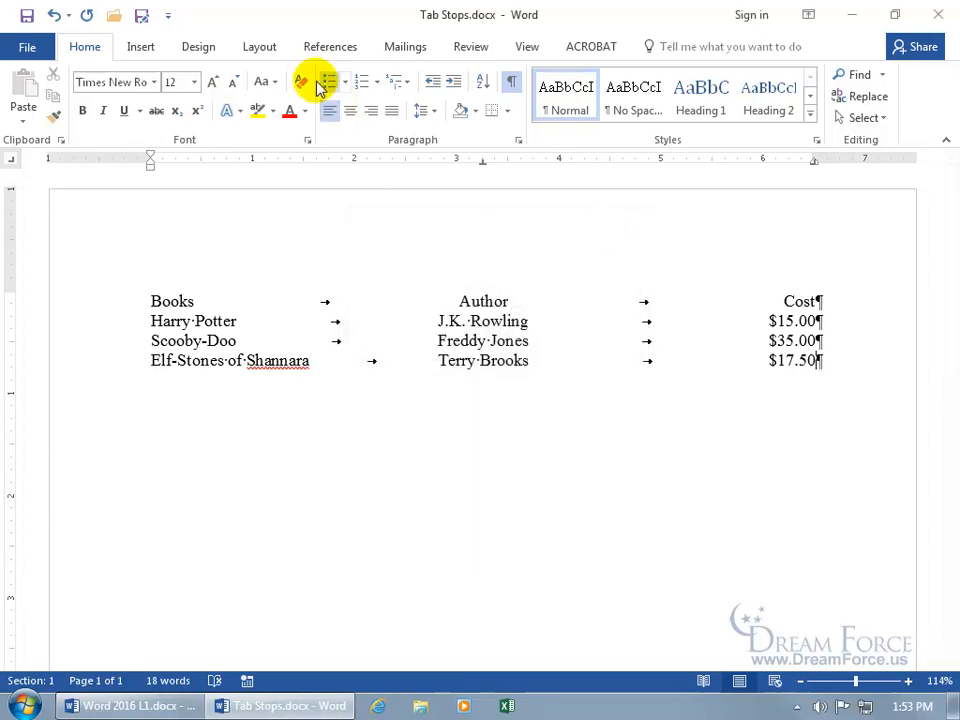
# - Try a 0.4-inch default tab spacing in the tab settings, restore it to 0.5 inch, and cancel the settings
pyautogui.click(263, 50)
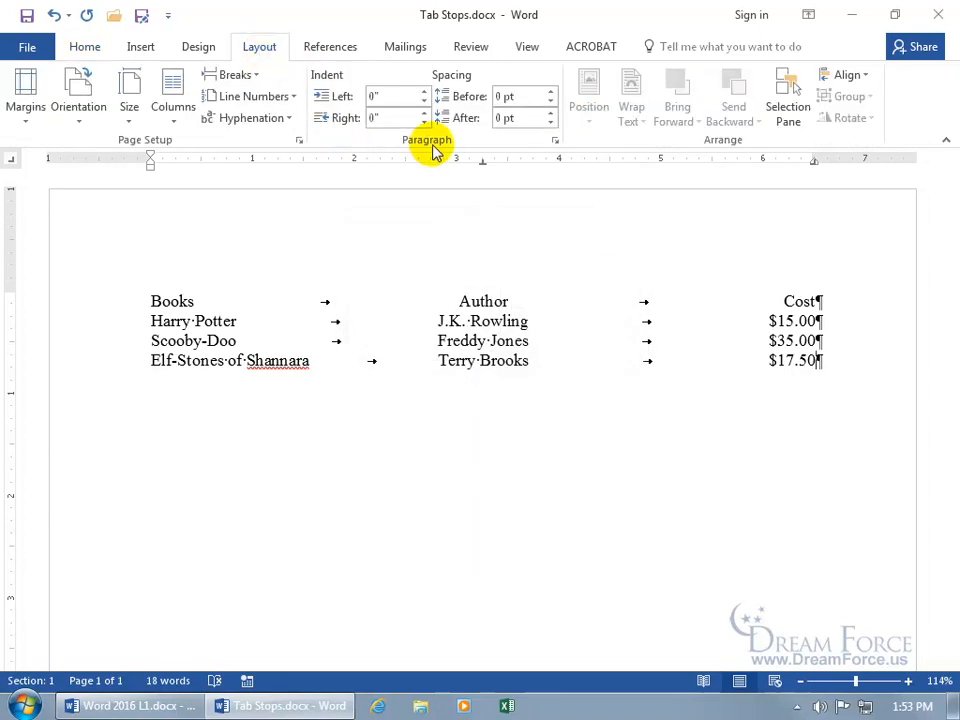
pyautogui.click(554, 143)
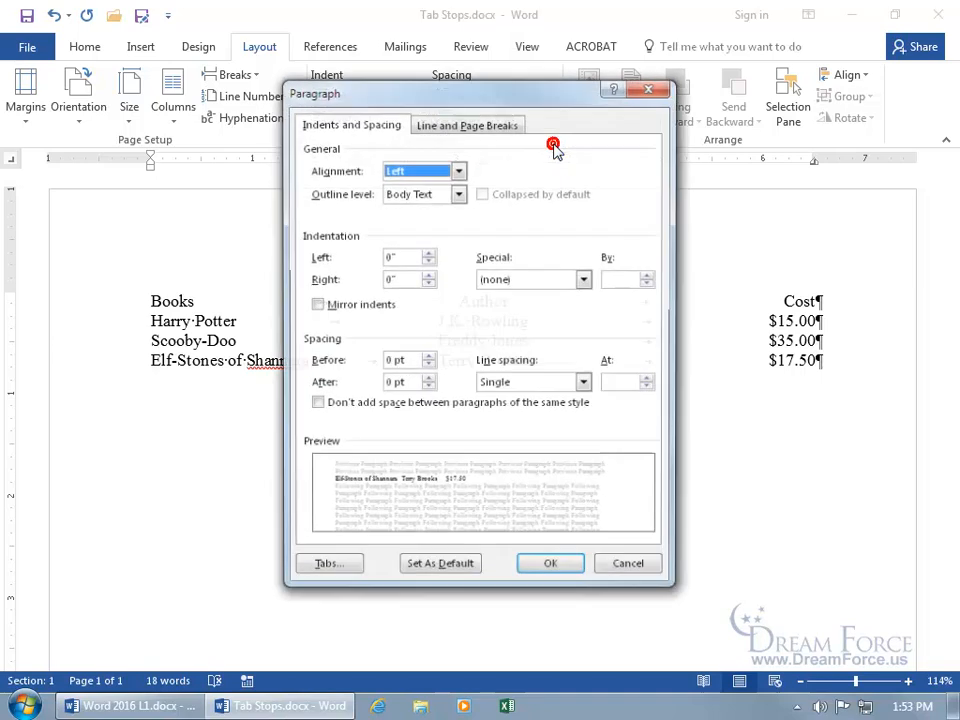
pyautogui.click(323, 566)
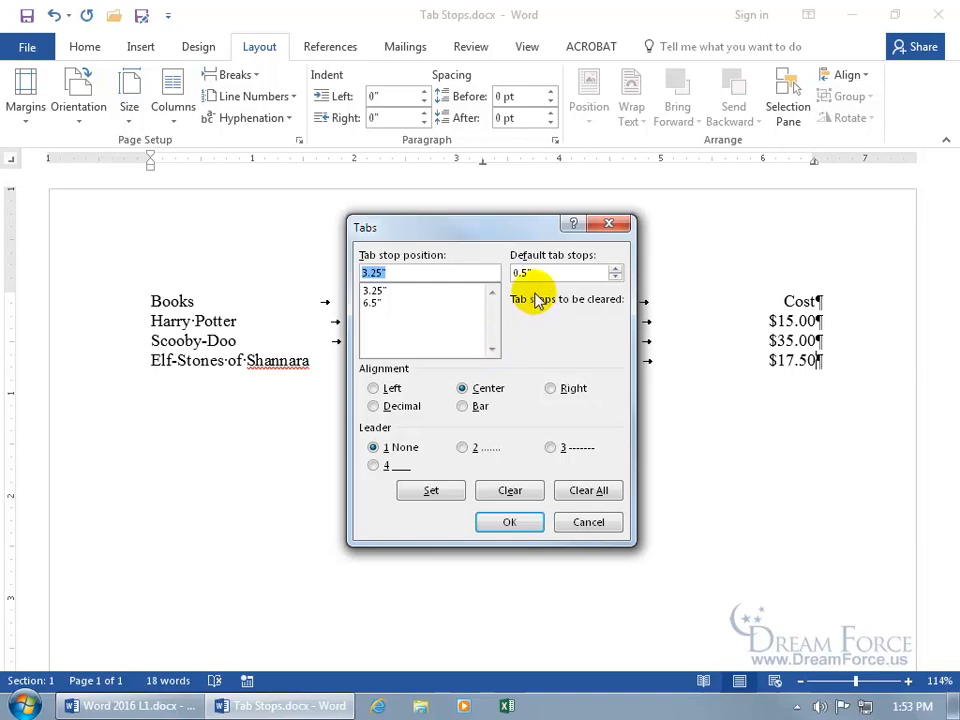
pyautogui.click(615, 278)
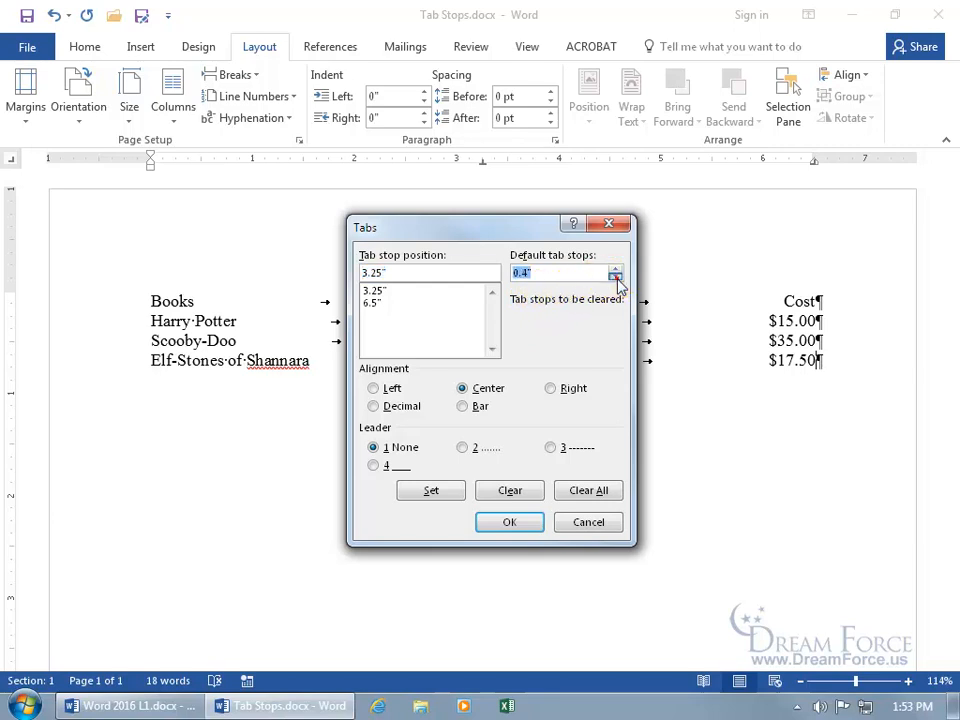
pyautogui.click(617, 268)
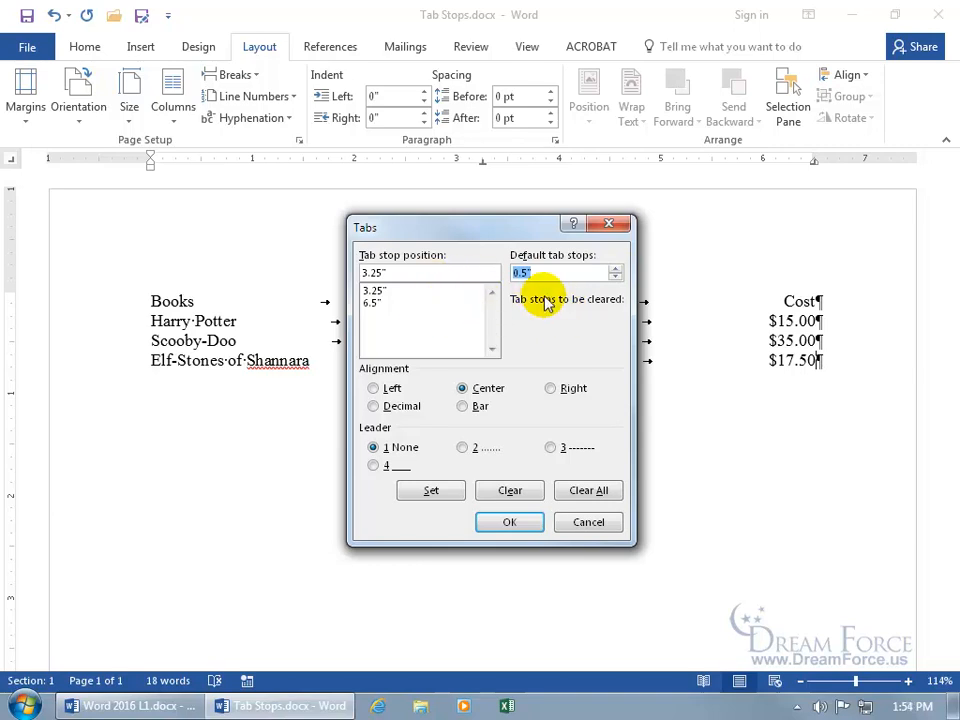
pyautogui.click(376, 291)
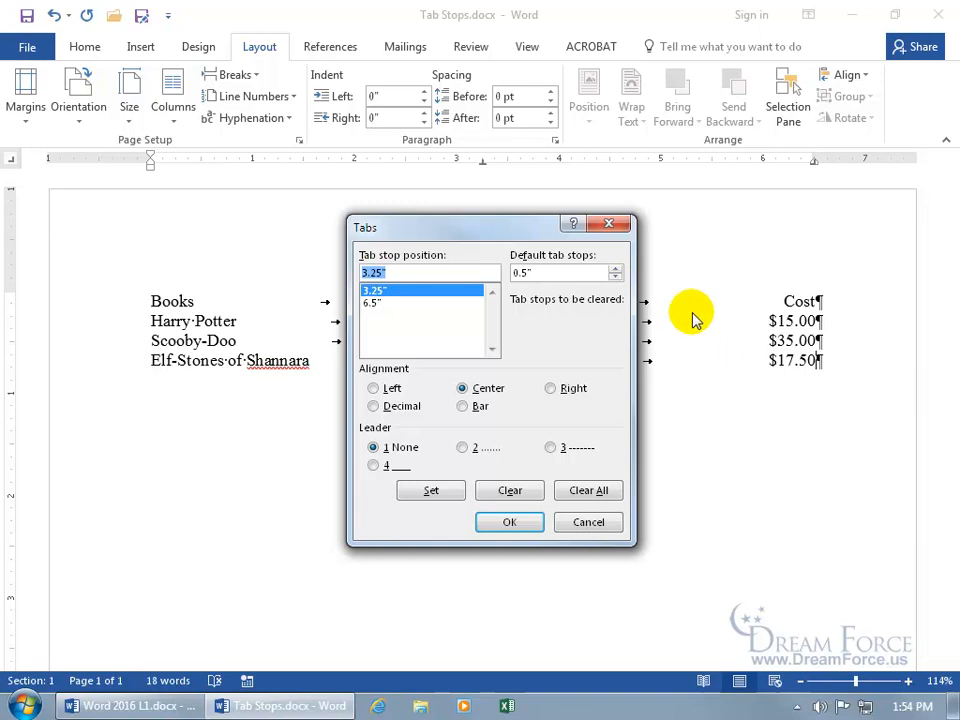
pyautogui.click(586, 527)
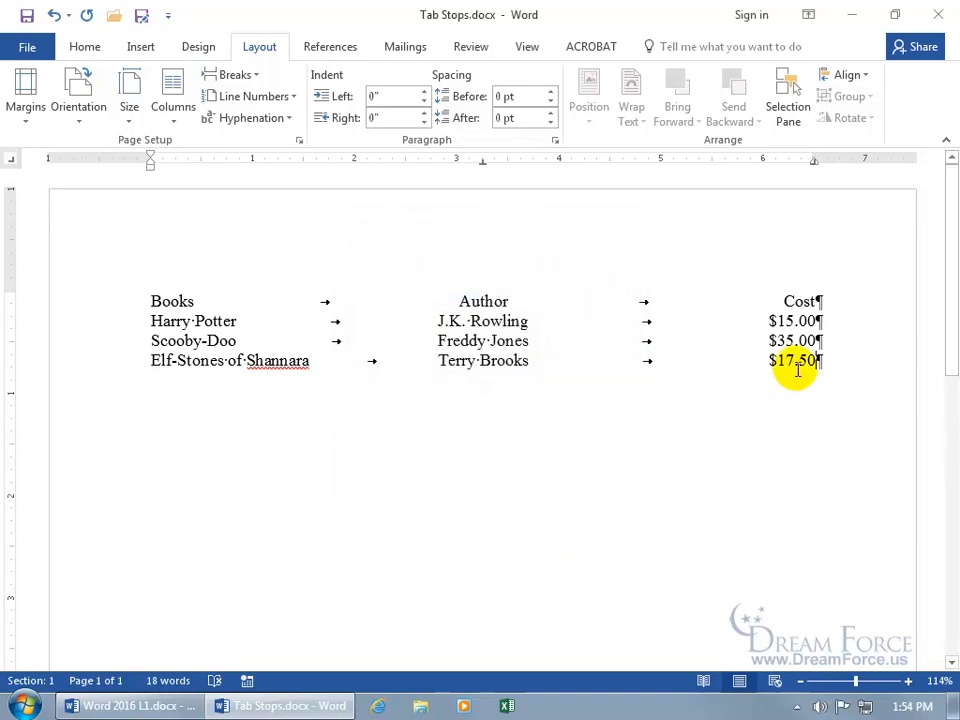
# - Clear the 6.5-inch right tab stop from the heading row and all three book rows
pyautogui.moveTo(818, 362); pyautogui.dragTo(71, 300)
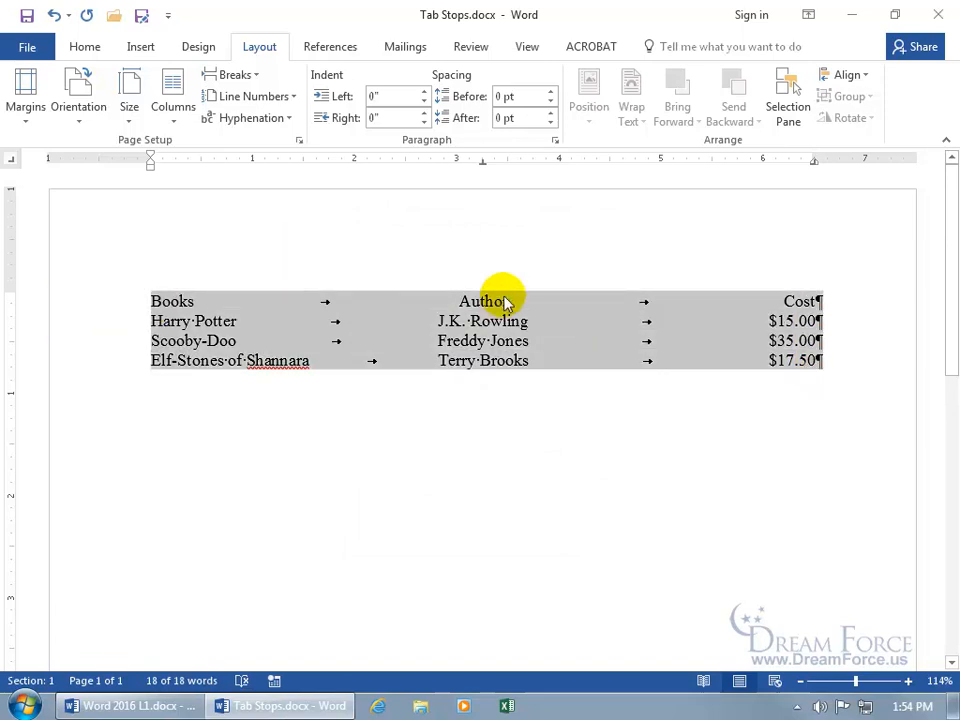
pyautogui.doubleClick(482, 161)
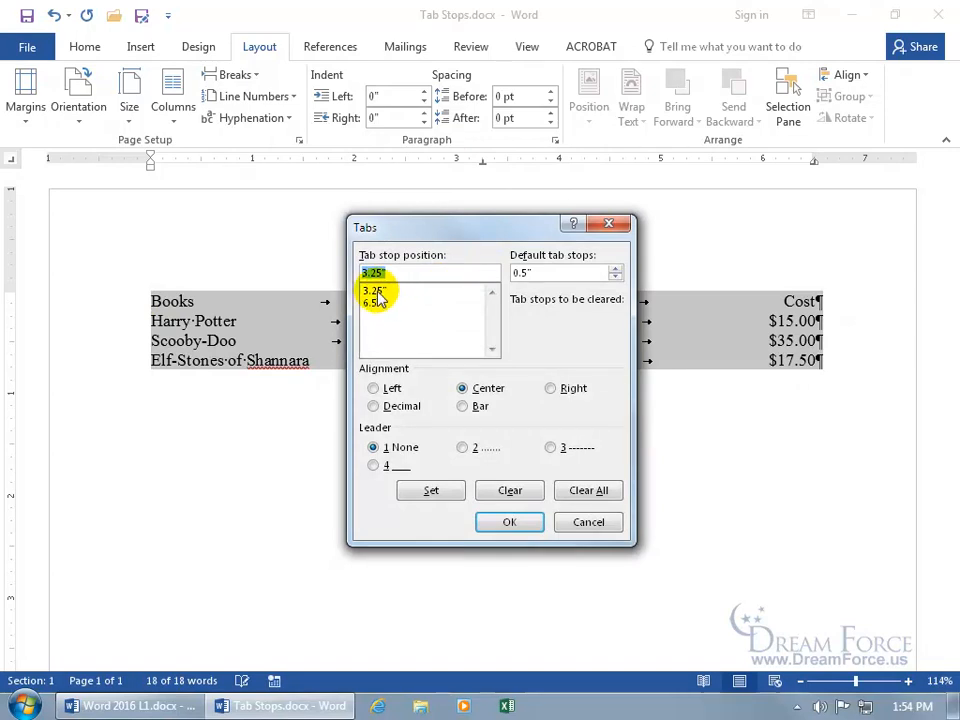
pyautogui.click(376, 292)
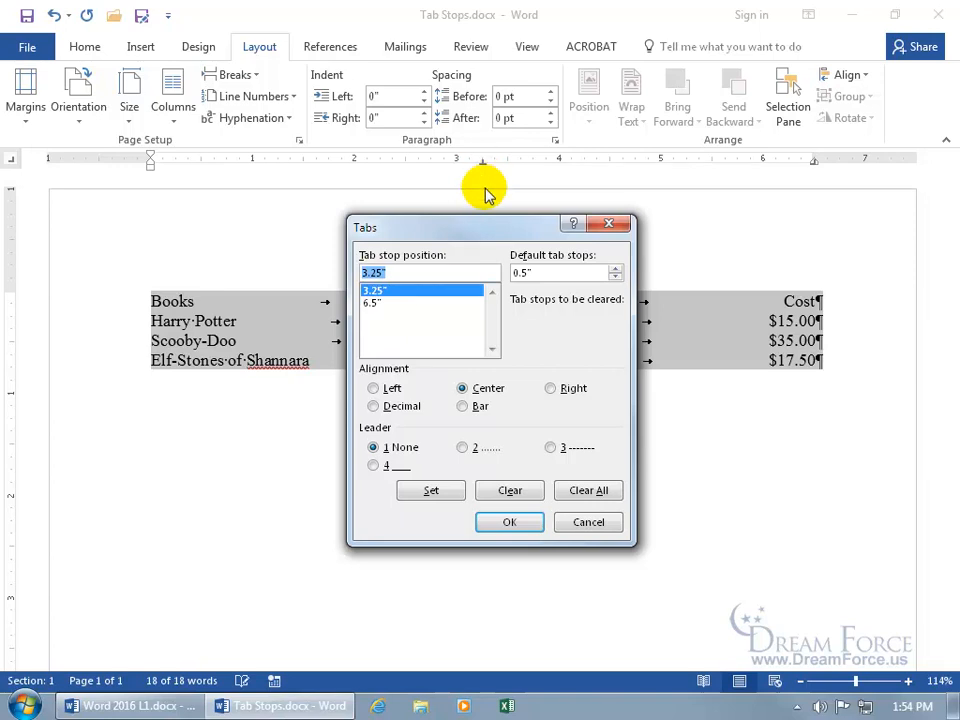
pyautogui.click(375, 303)
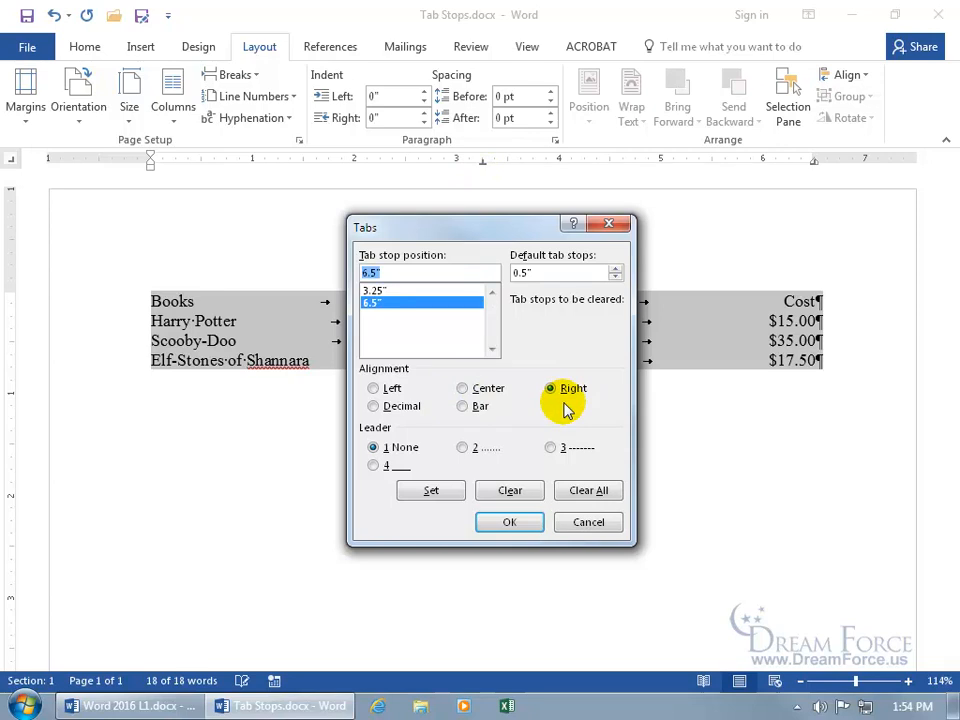
pyautogui.click(507, 490)
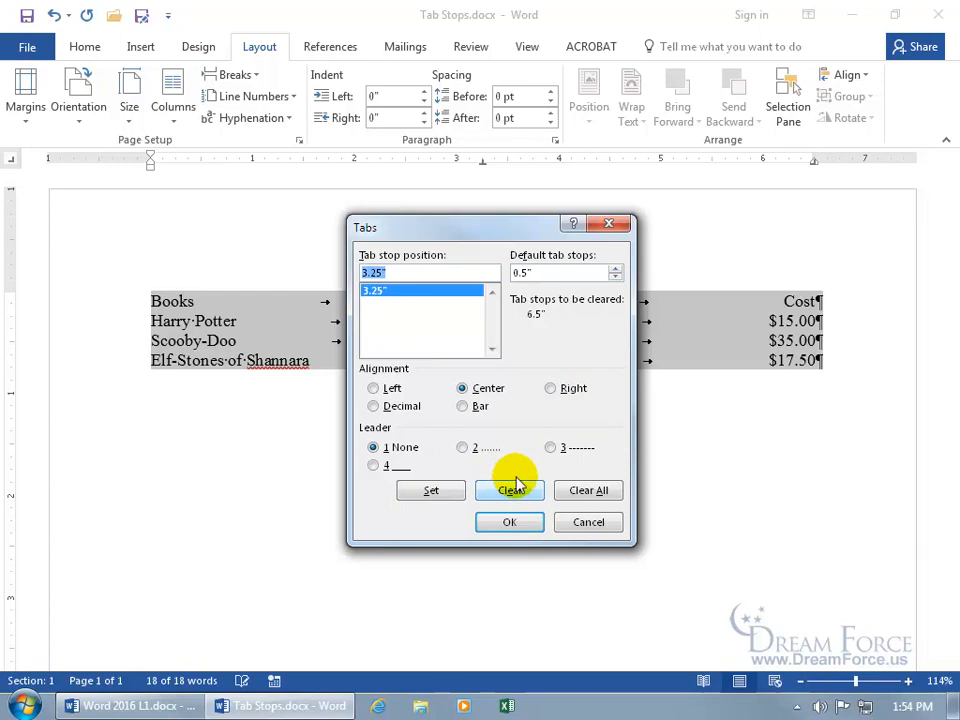
pyautogui.click(509, 522)
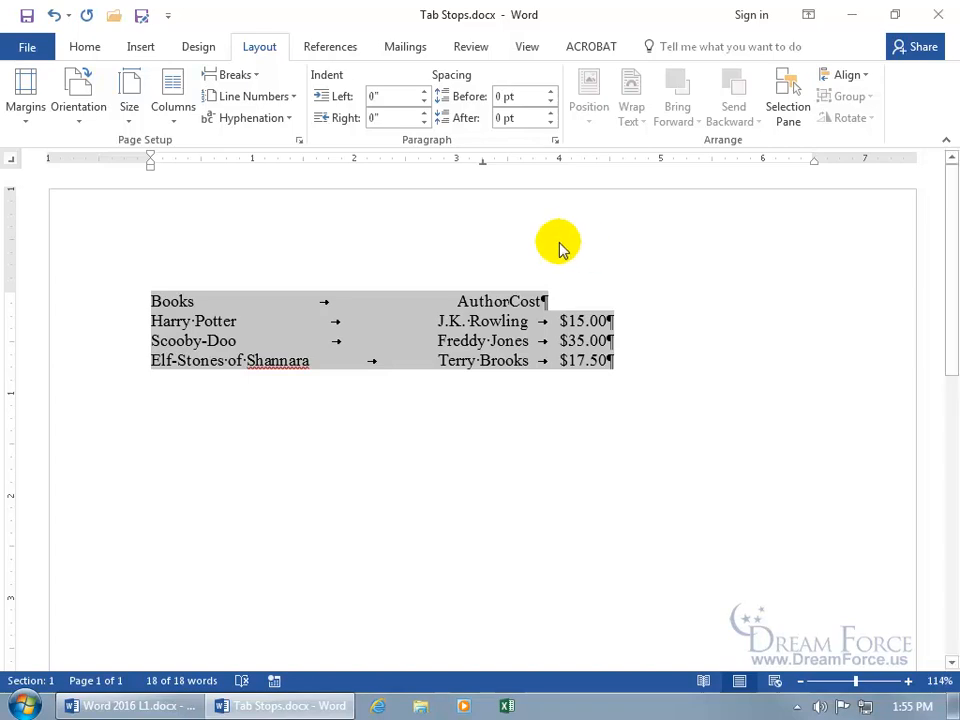
# - Add a right-aligned tab stop at 6.5 inches to the heading row and all three book rows
pyautogui.doubleClick(483, 161)
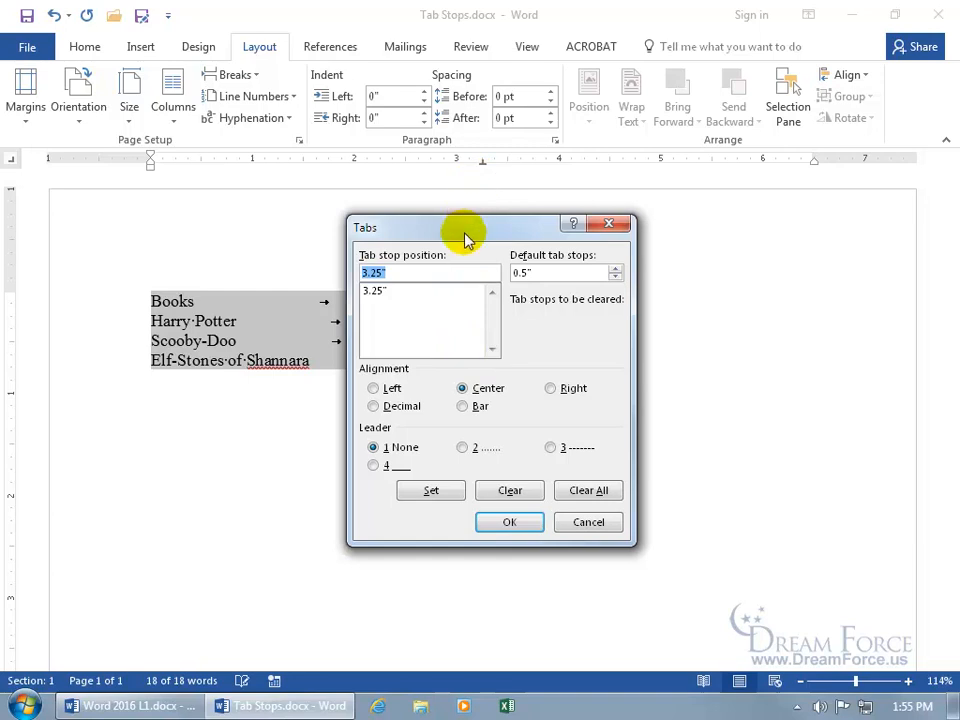
pyautogui.click(429, 271)
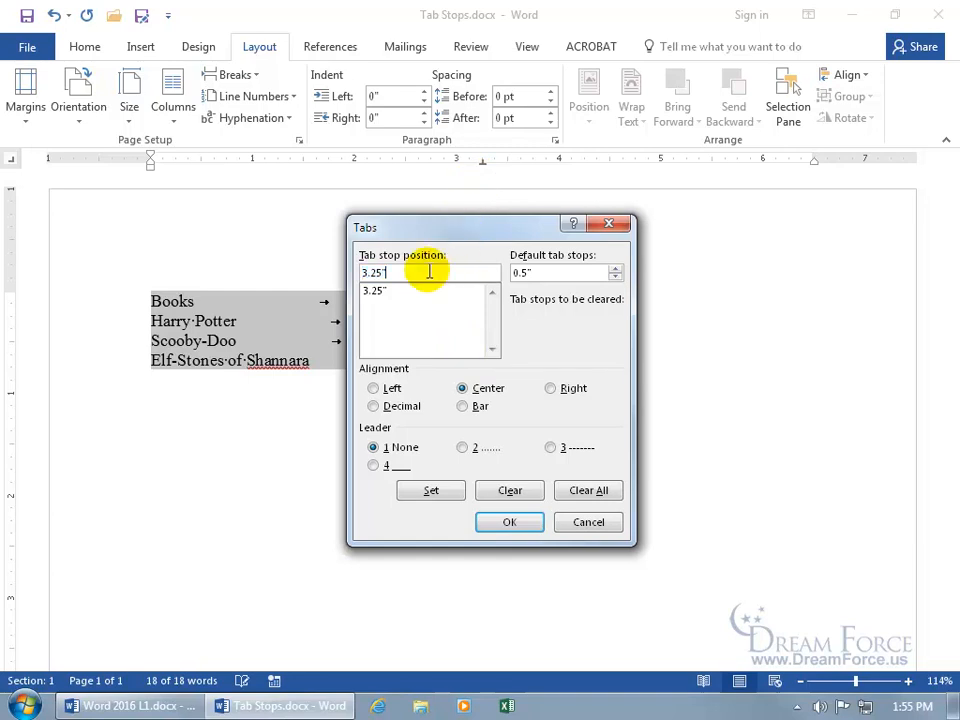
pyautogui.press('BackSpace')
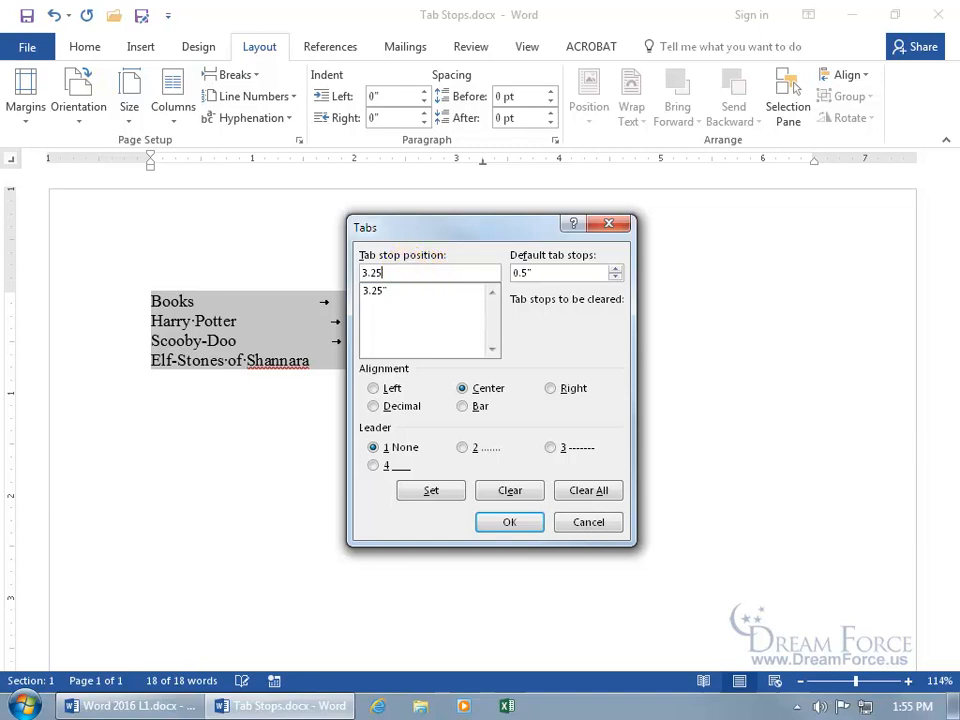
pyautogui.press('BackSpace')
pyautogui.write('6')
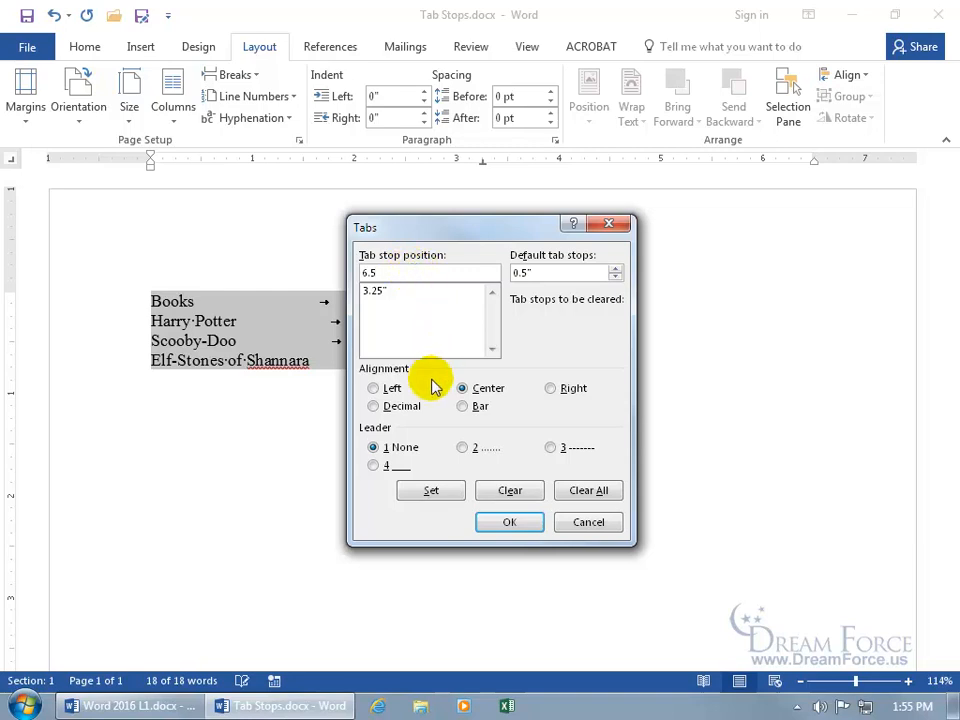
pyautogui.click(551, 388)
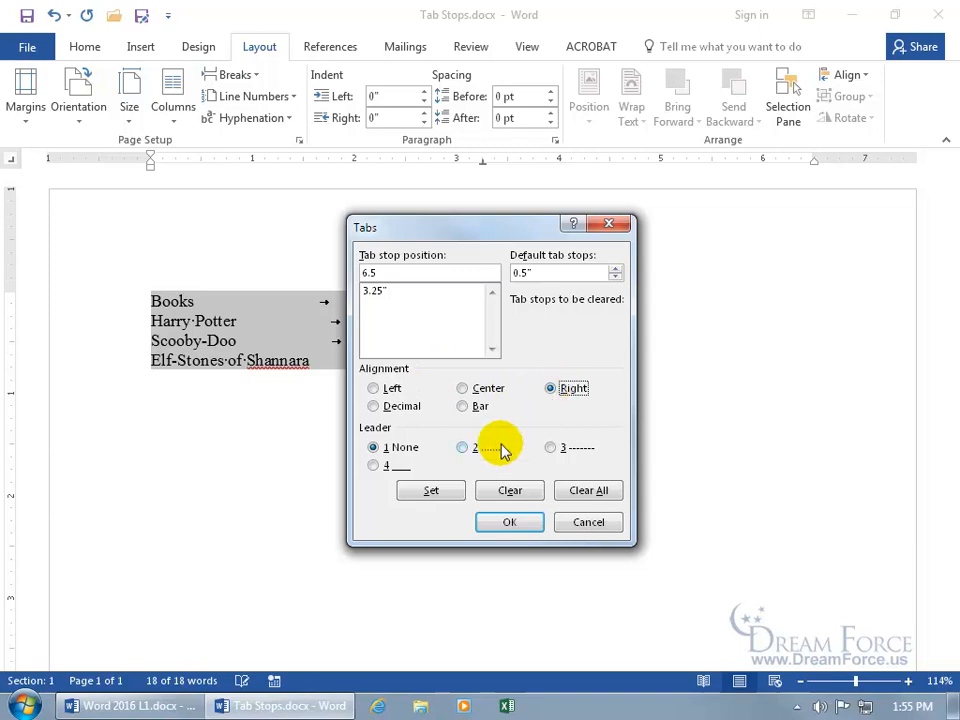
pyautogui.click(446, 496)
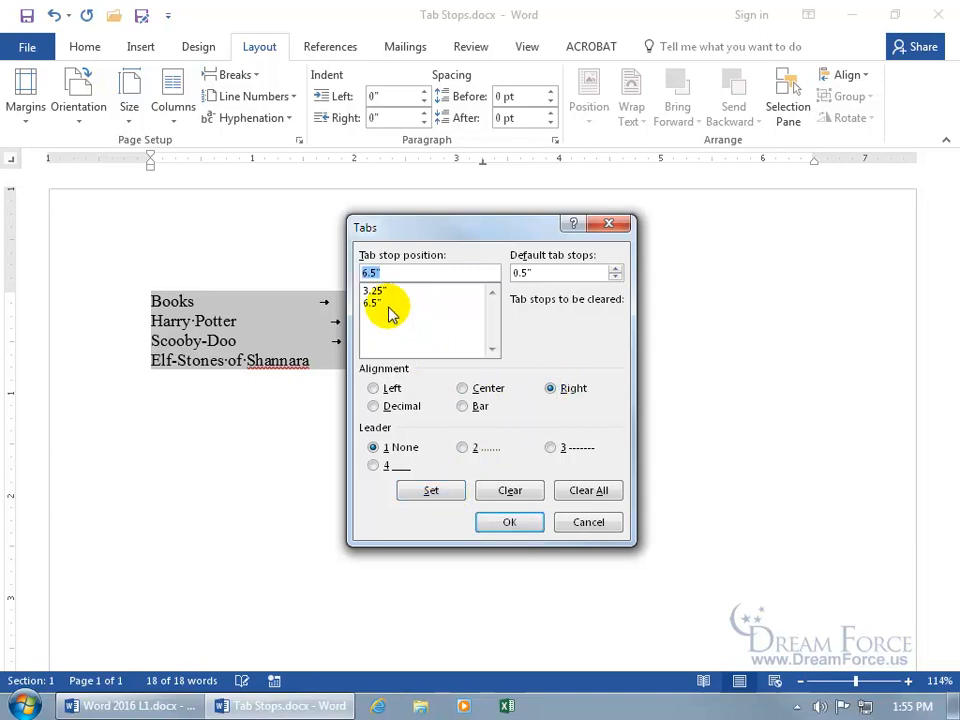
pyautogui.click(509, 522)
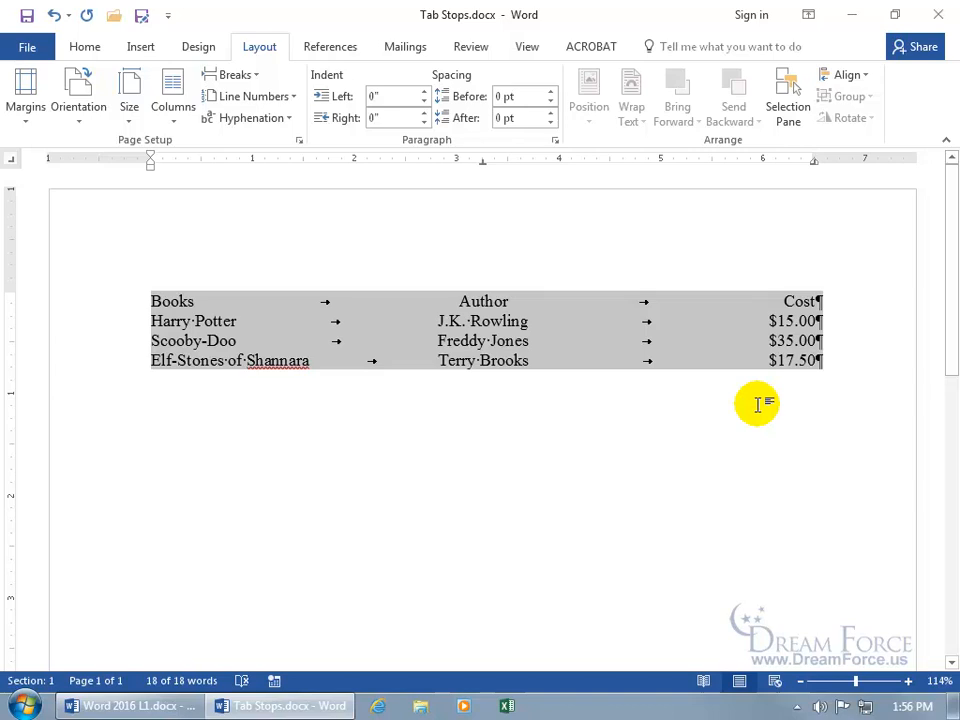
# - Apply the dotted leader (option 2) to the 3.25-inch center tab stop of the three book rows, leaving out the heading row
pyautogui.click(463, 361)
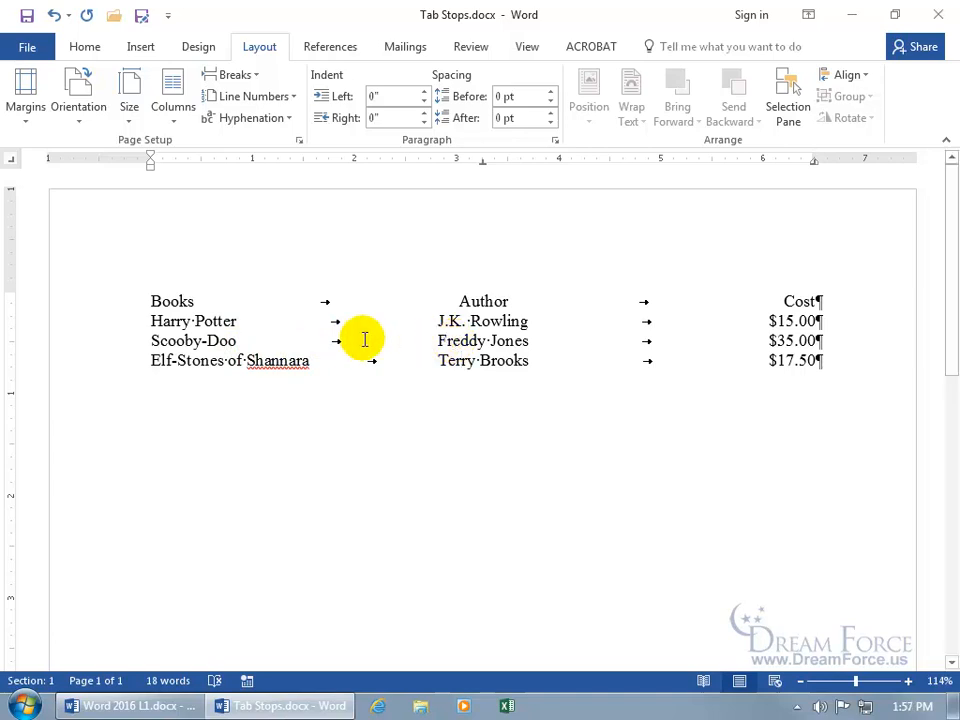
pyautogui.moveTo(151, 300); pyautogui.dragTo(822, 357)
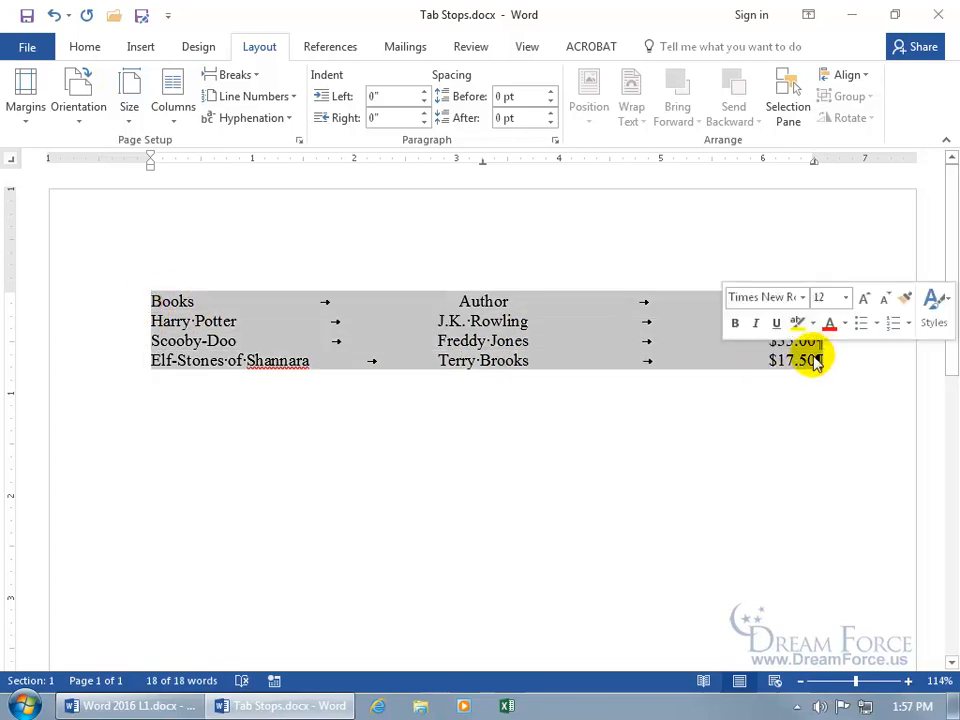
pyautogui.click(171, 321)
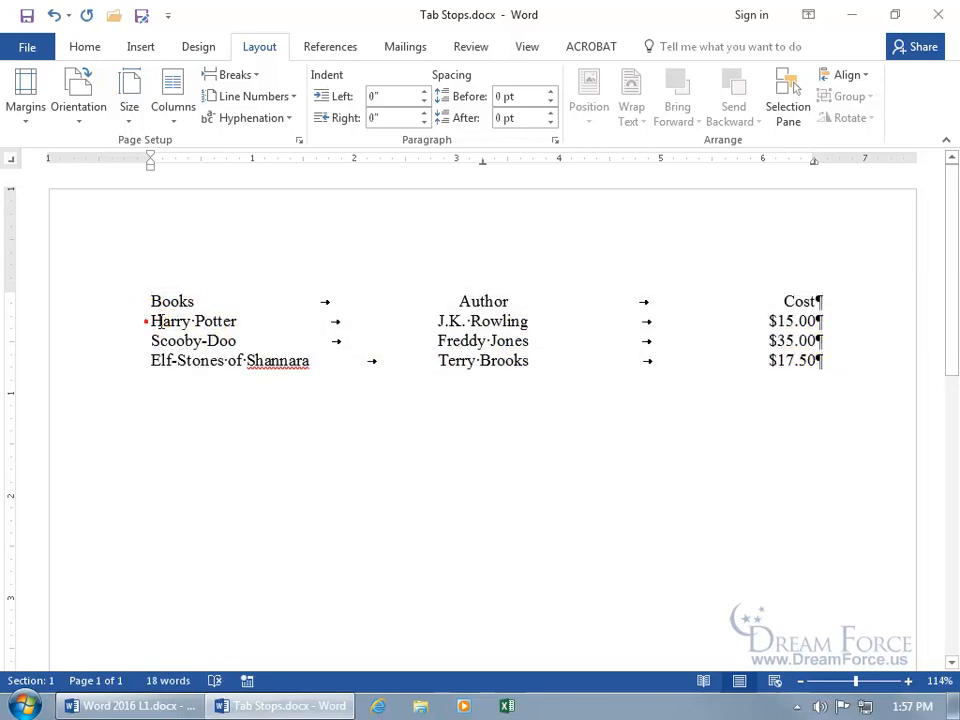
pyautogui.moveTo(146, 319); pyautogui.dragTo(617, 368)
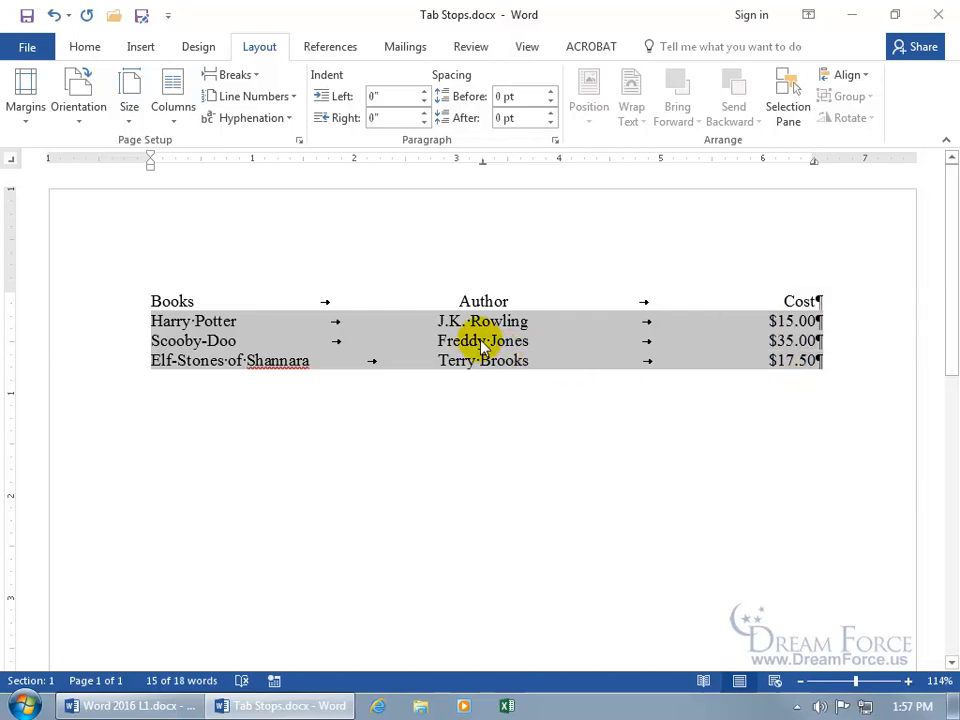
pyautogui.moveTo(481, 166); pyautogui.dragTo(484, 168)
pyautogui.doubleClick(483, 166)
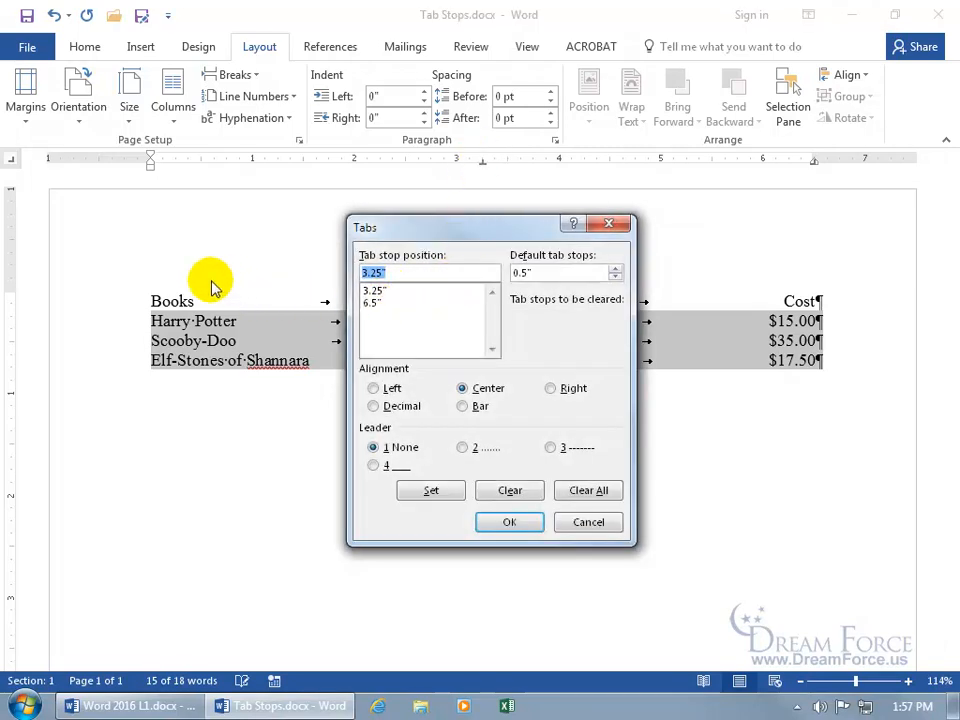
pyautogui.click(368, 291)
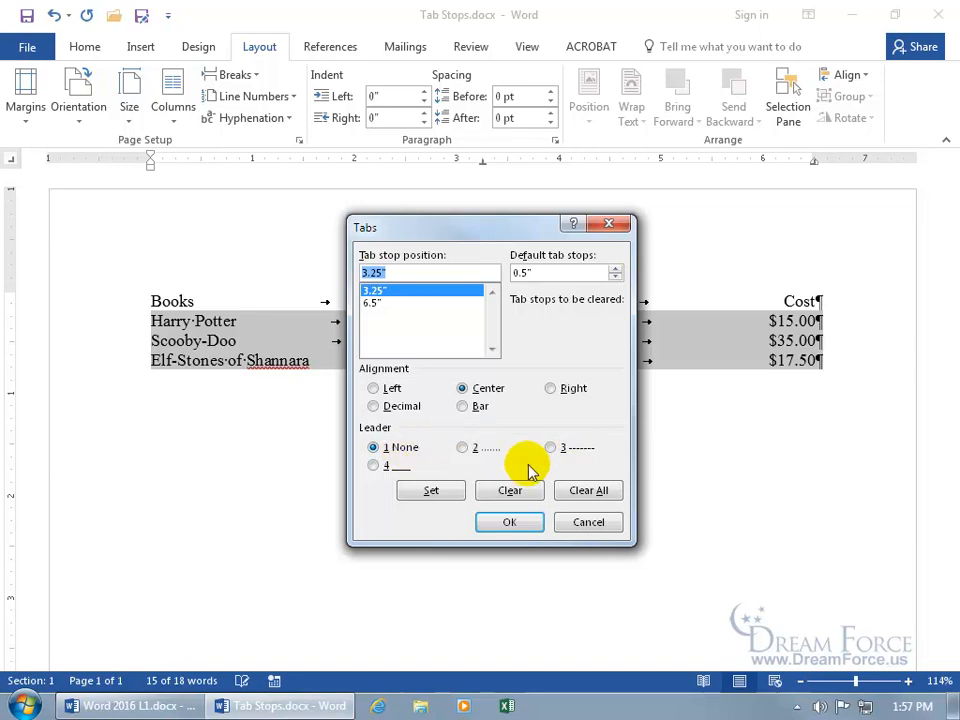
pyautogui.click(463, 447)
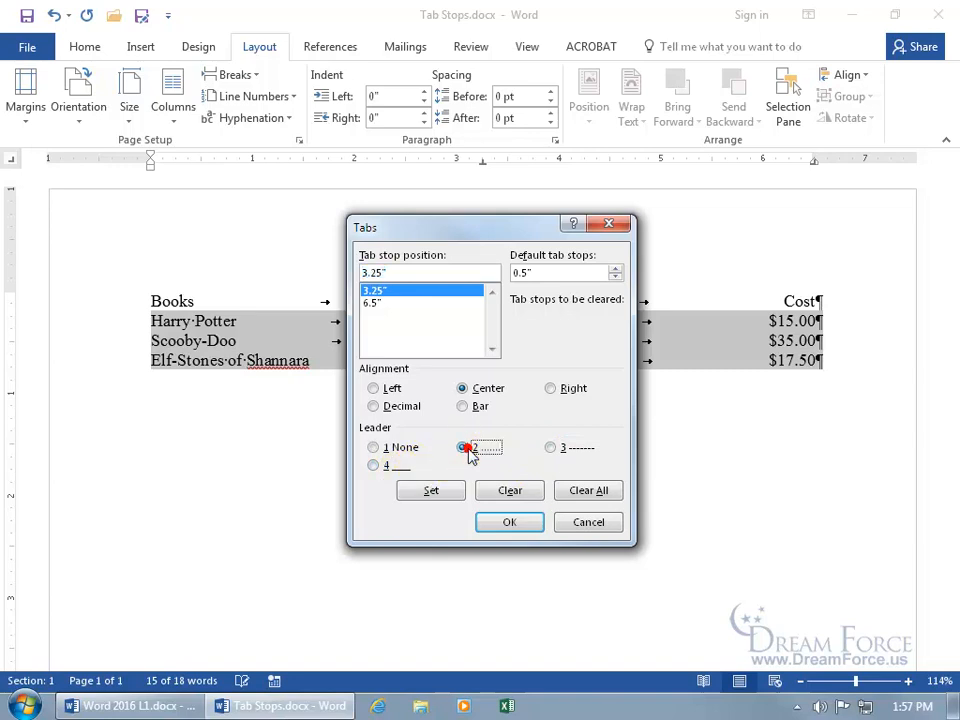
pyautogui.click(447, 496)
pyautogui.click(507, 524)
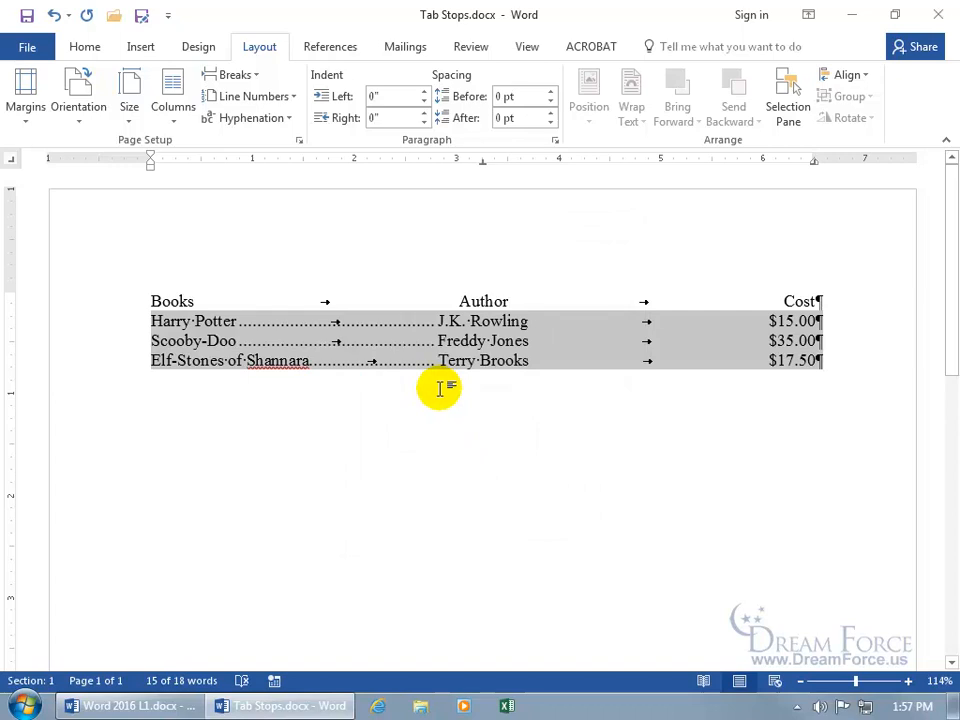
# - Deselect the rows and hide the paragraph and tab formatting marks in the document
pyautogui.click(548, 339)
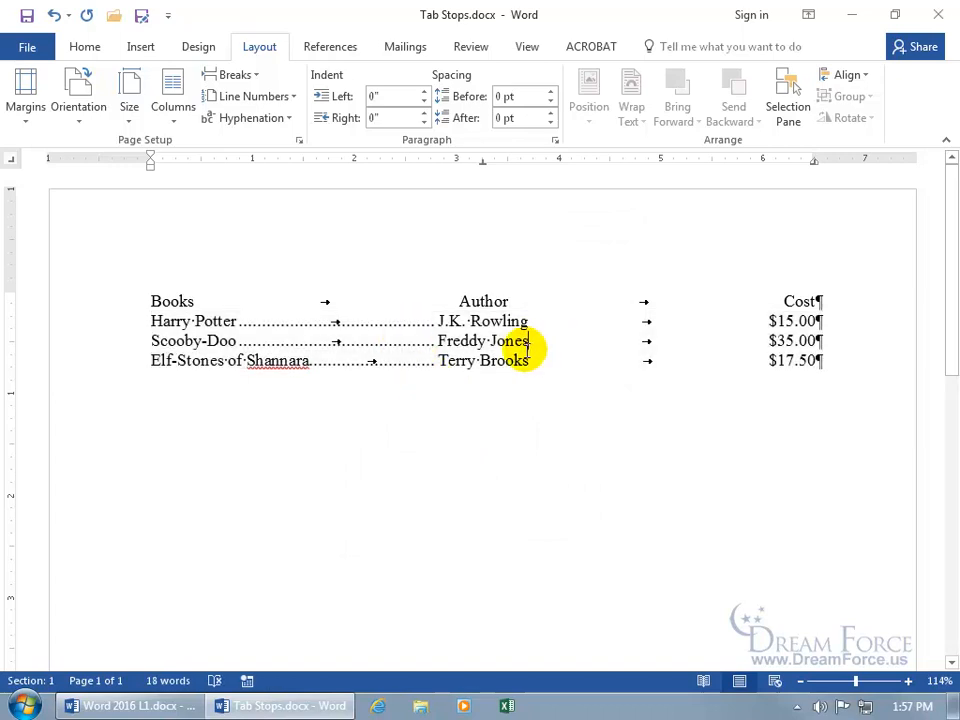
pyautogui.click(85, 45)
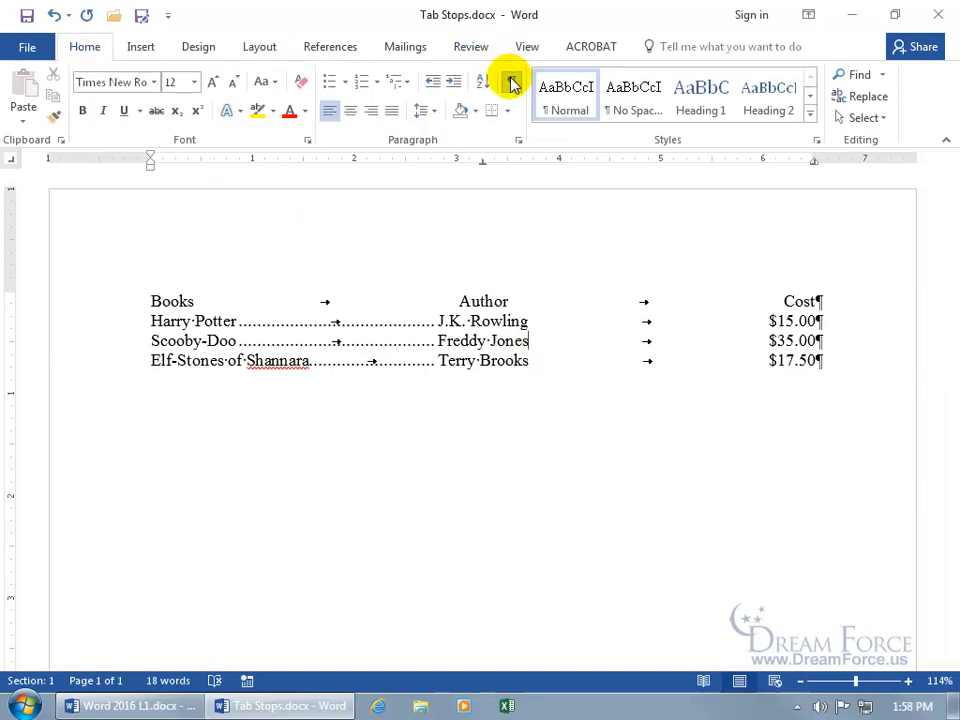
pyautogui.click(511, 83)
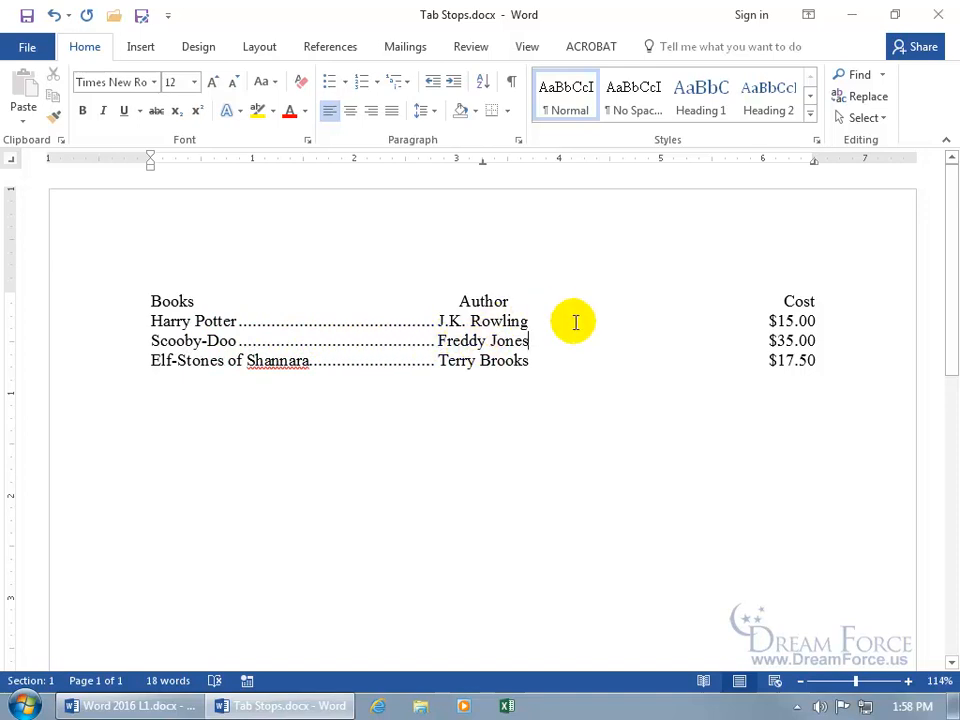
# - Apply the dashed leader (option 3) to the 6.5-inch right tab stop of the three book rows
pyautogui.moveTo(152, 321); pyautogui.dragTo(814, 364)
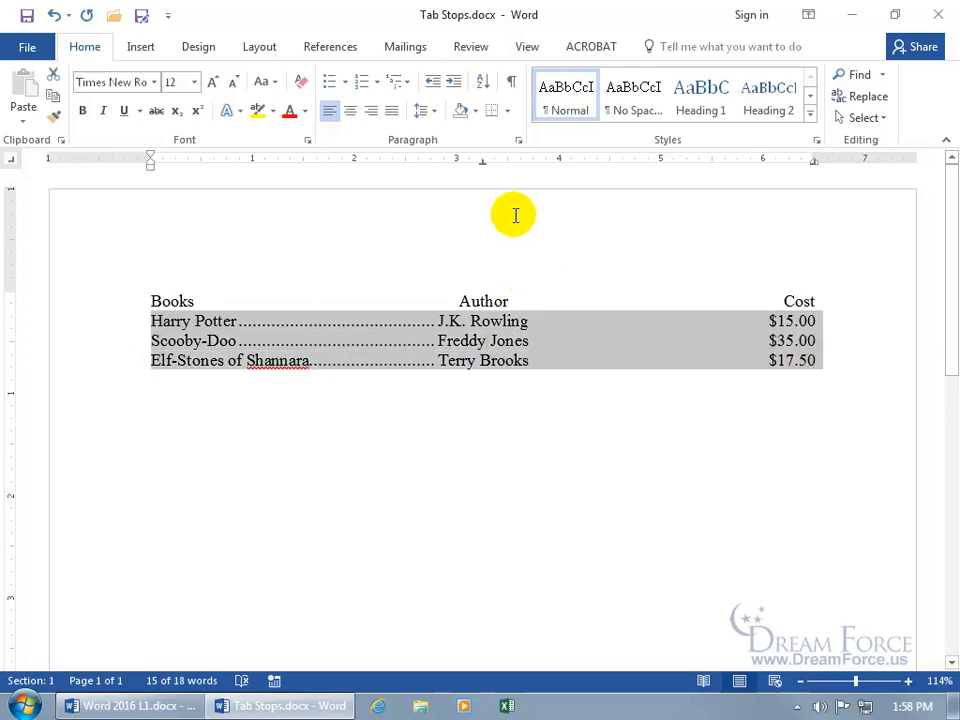
pyautogui.doubleClick(484, 163)
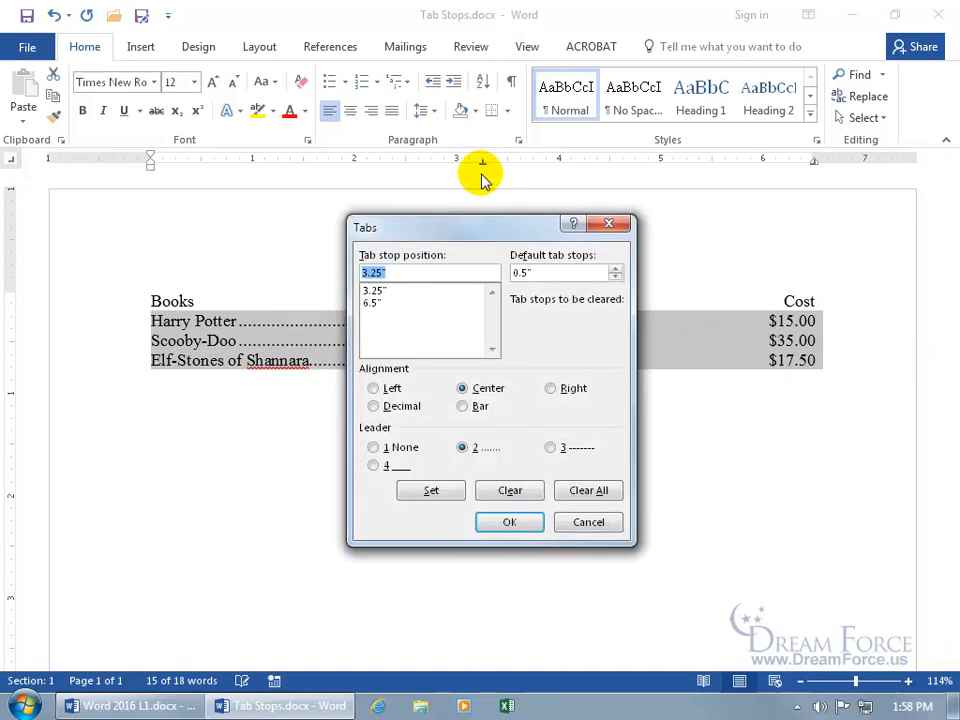
pyautogui.click(372, 302)
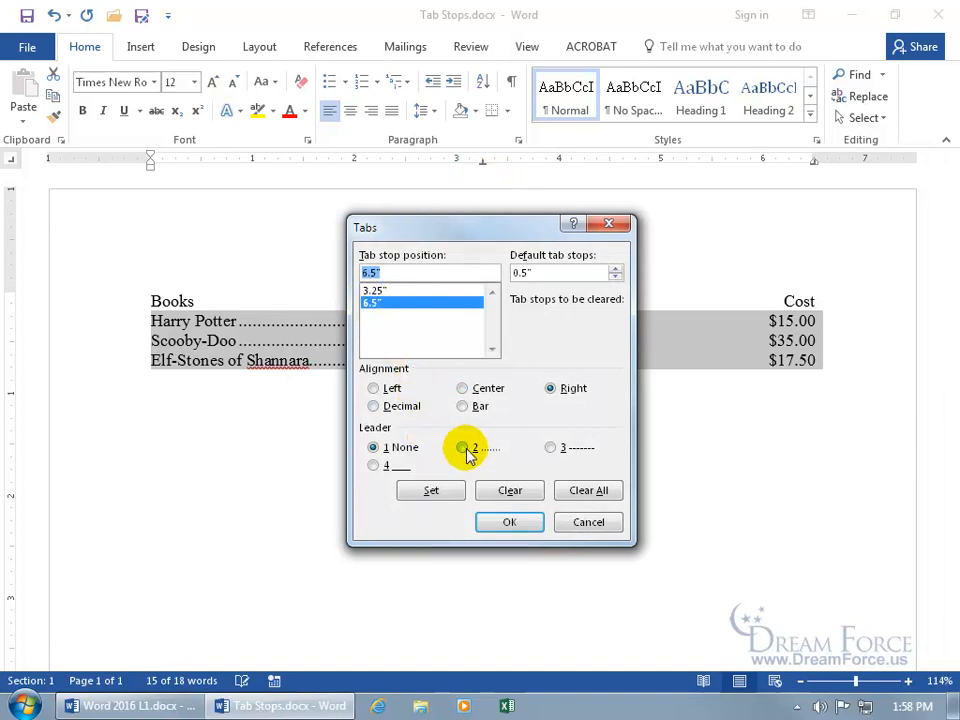
pyautogui.click(550, 448)
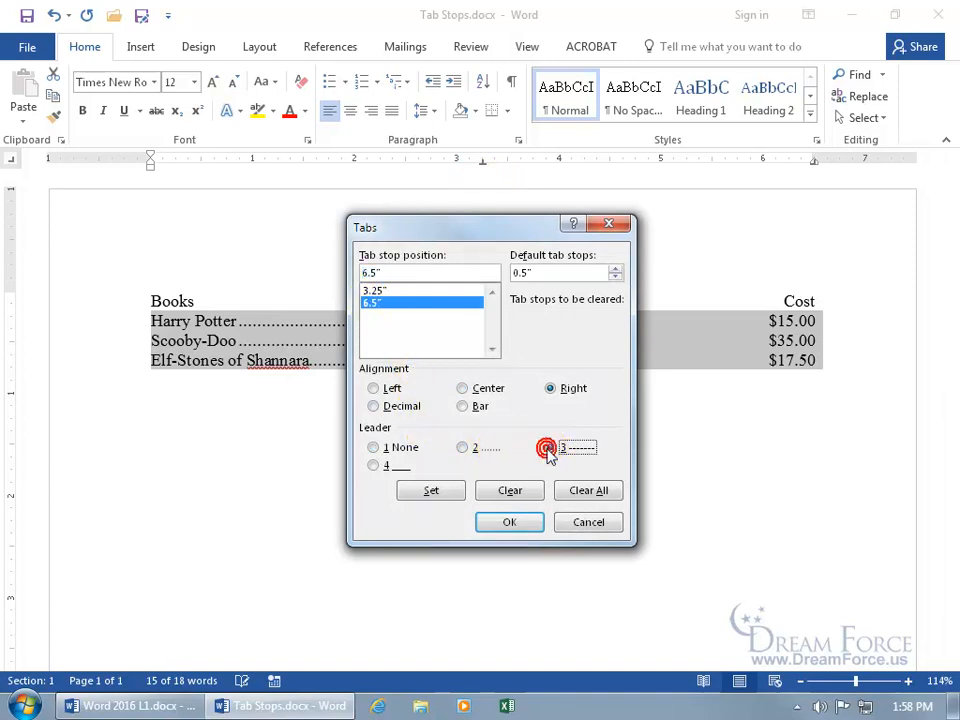
pyautogui.click(431, 490)
pyautogui.click(512, 523)
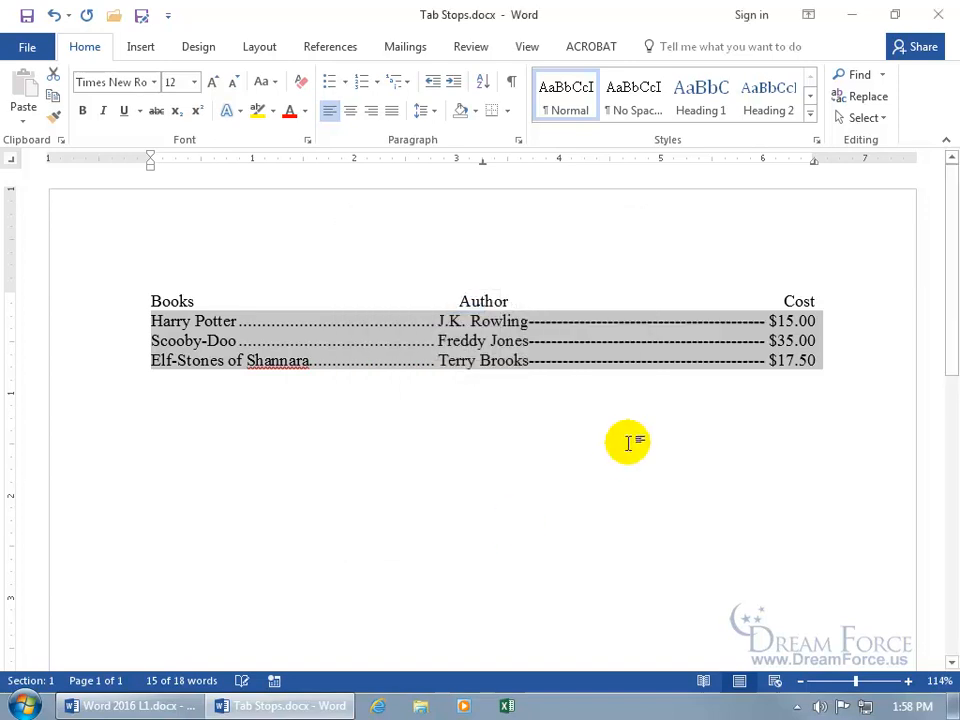
pyautogui.click(526, 361)
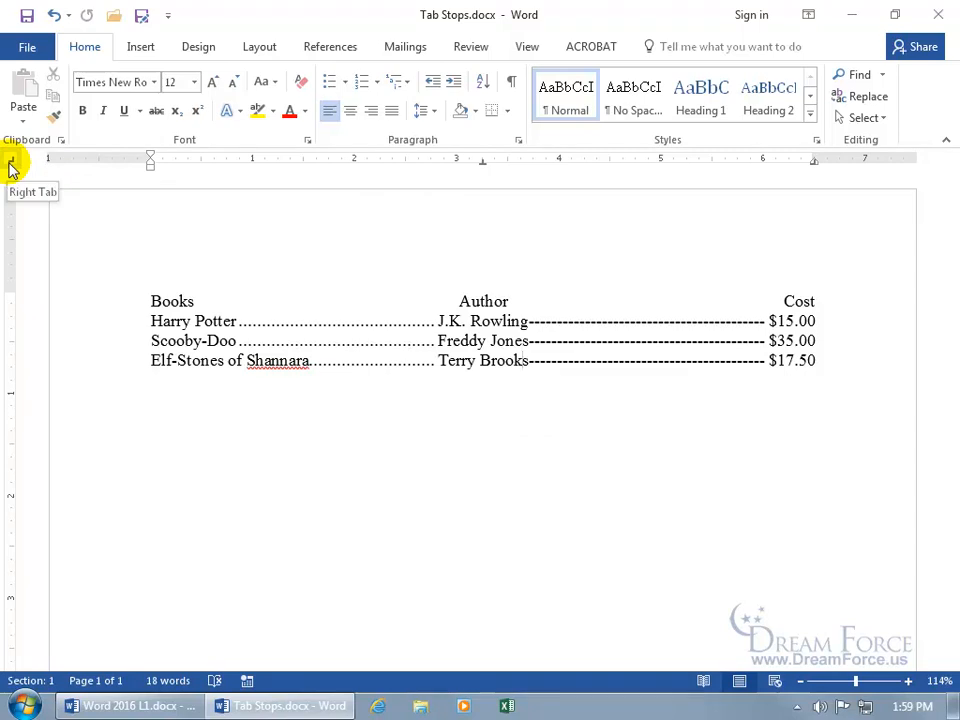
# - Replace the 6.5-inch right tab stop of the three book rows with a decimal tab stop at about 5.8 inches
pyautogui.click(11, 163)
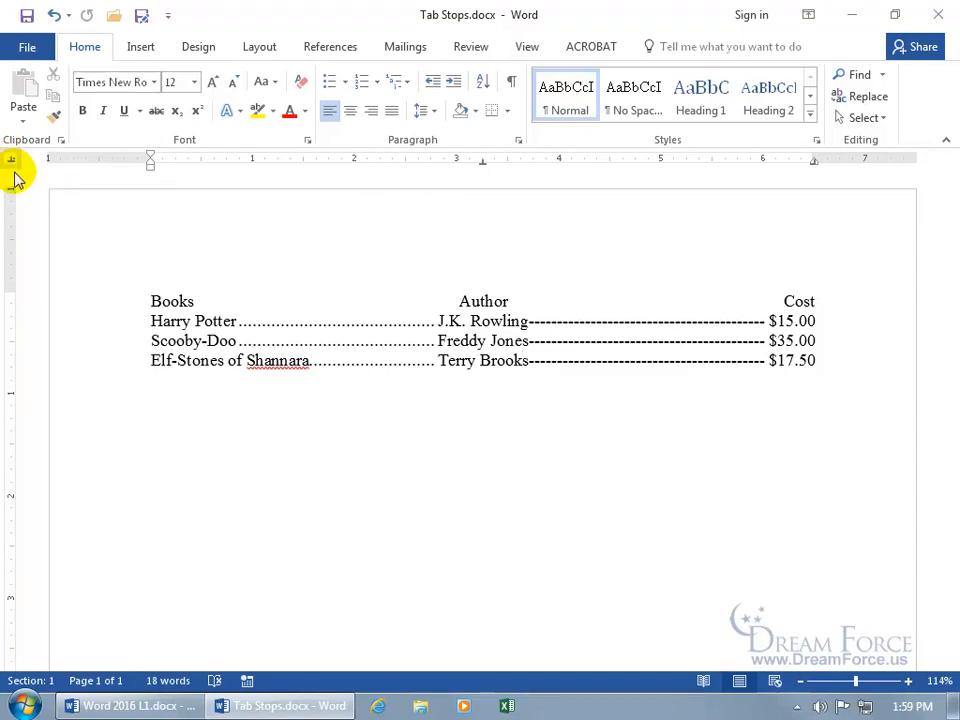
pyautogui.click(12, 163)
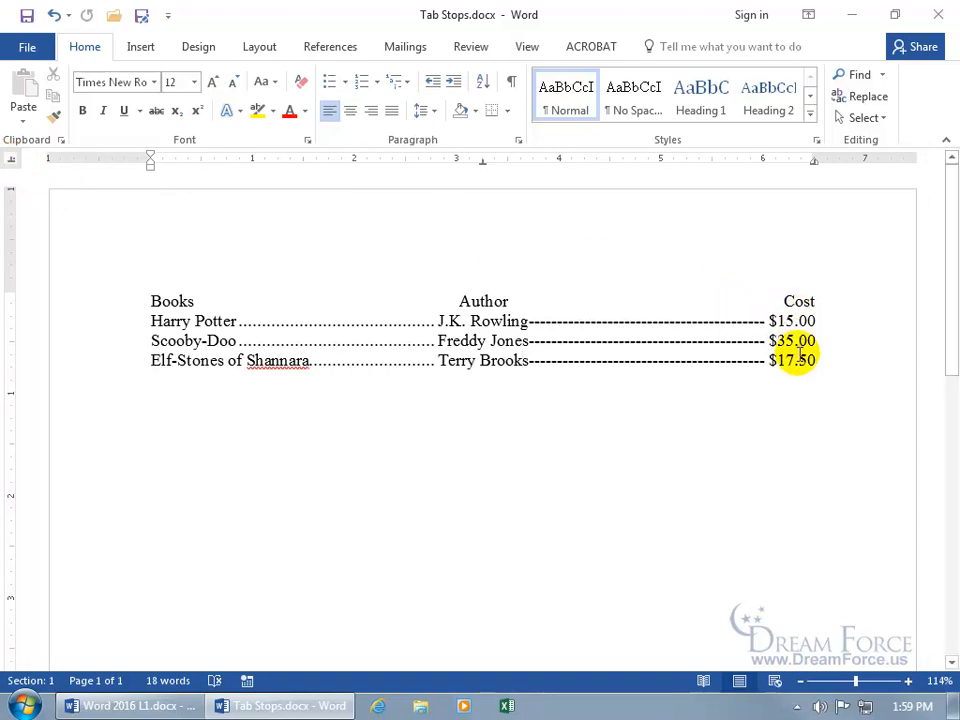
pyautogui.moveTo(148, 320); pyautogui.dragTo(808, 360)
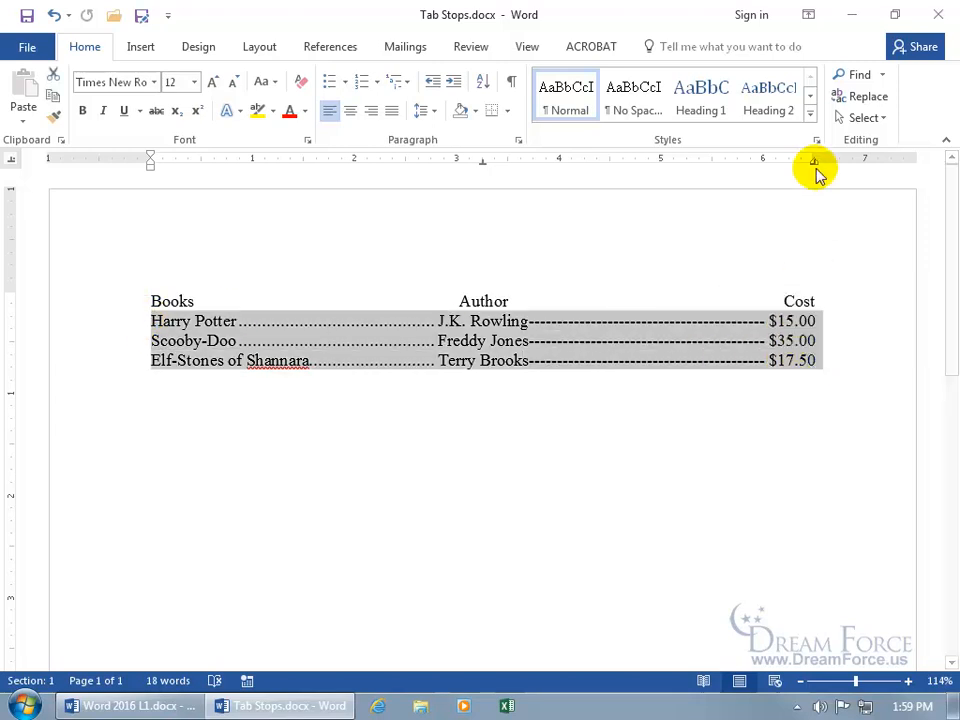
pyautogui.moveTo(815, 162); pyautogui.dragTo(814, 240)
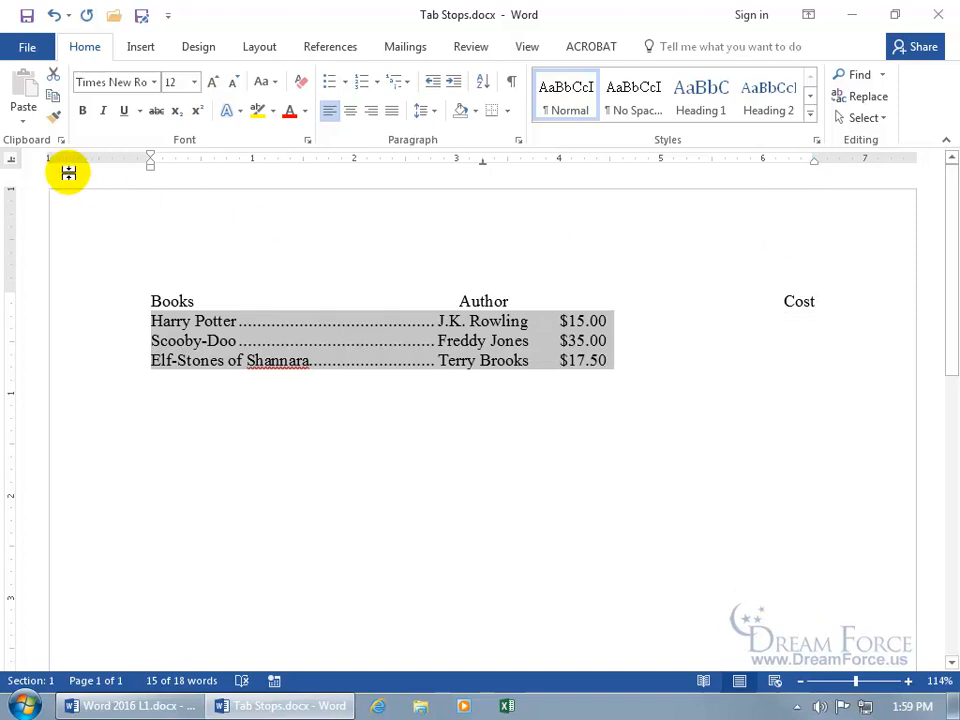
pyautogui.click(706, 160)
pyautogui.moveTo(706, 162); pyautogui.dragTo(745, 166)
pyautogui.click(743, 161)
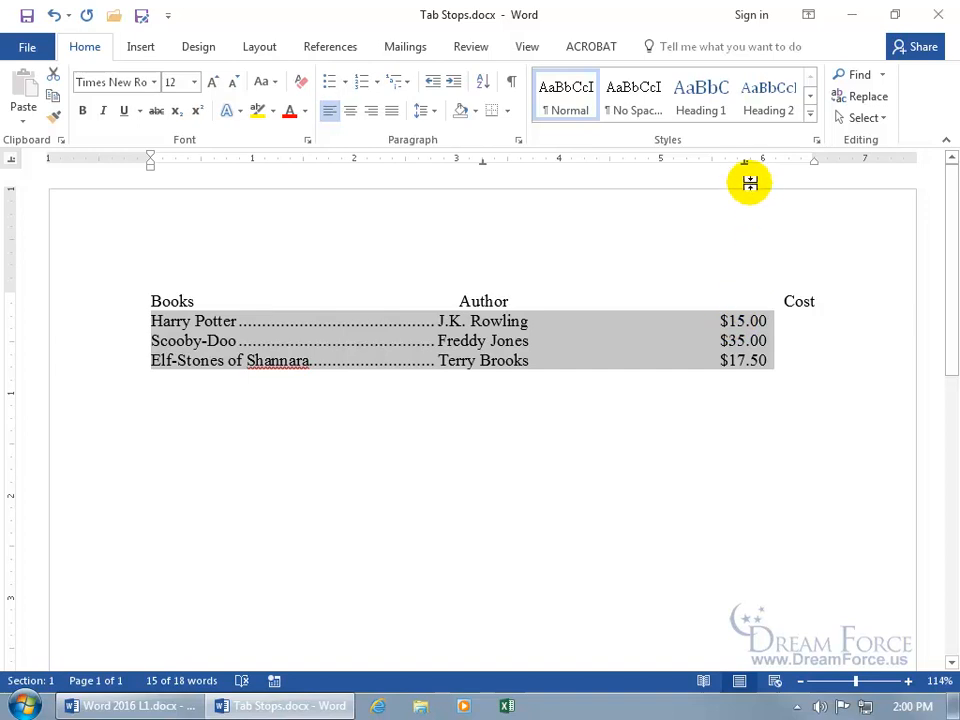
# - Try changing the Harry Potter cost to $1,005.00 to test the decimal alignment, and undo the edit
pyautogui.click(738, 321)
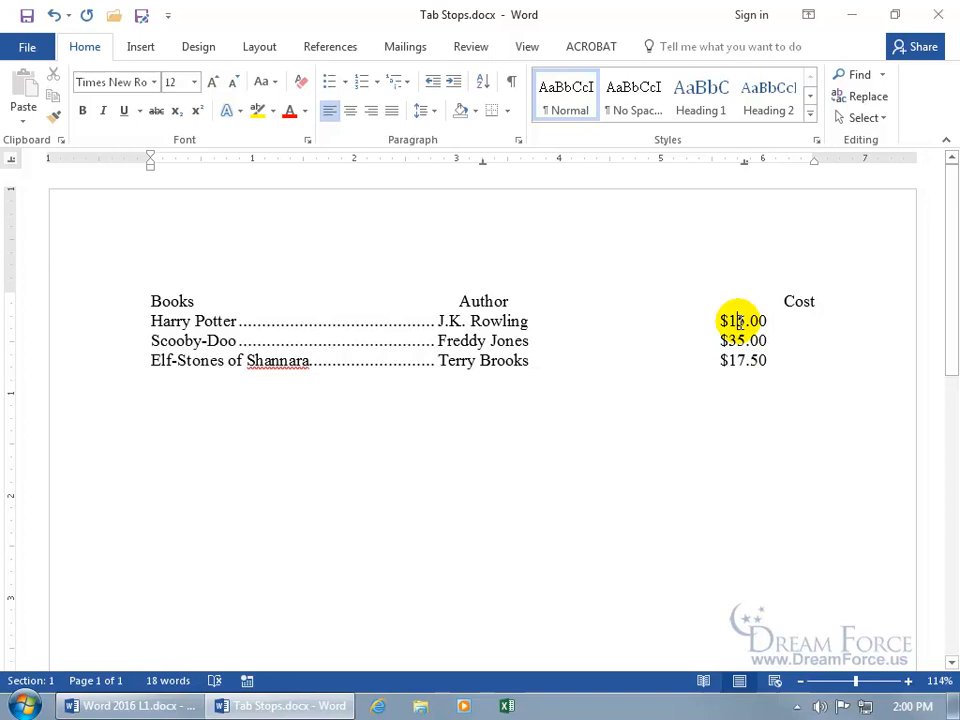
pyautogui.write(',00')
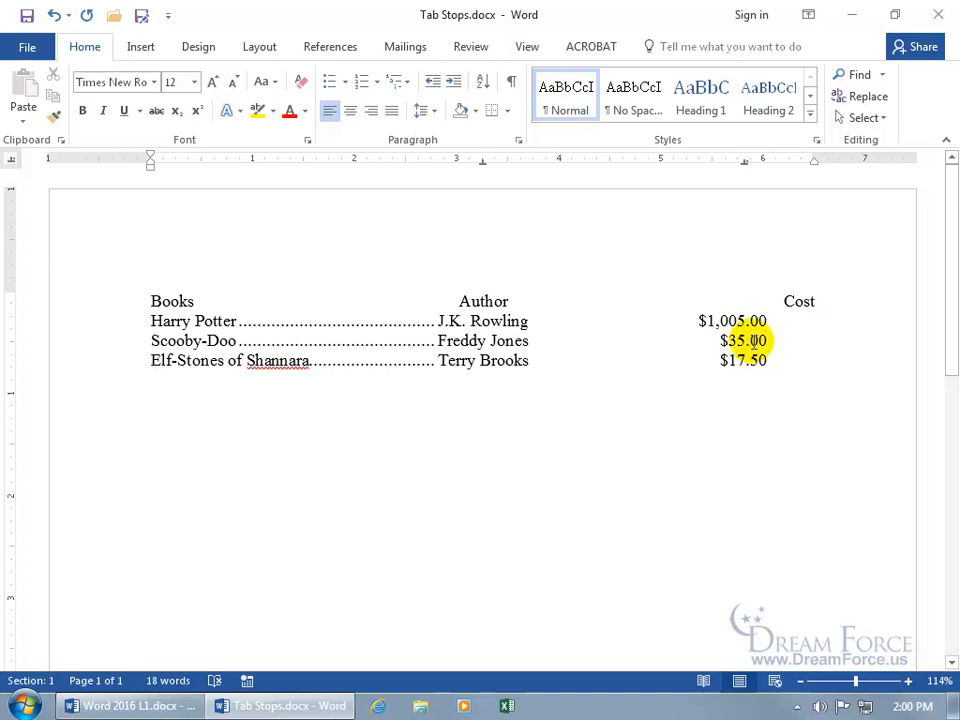
pyautogui.click(53, 14)
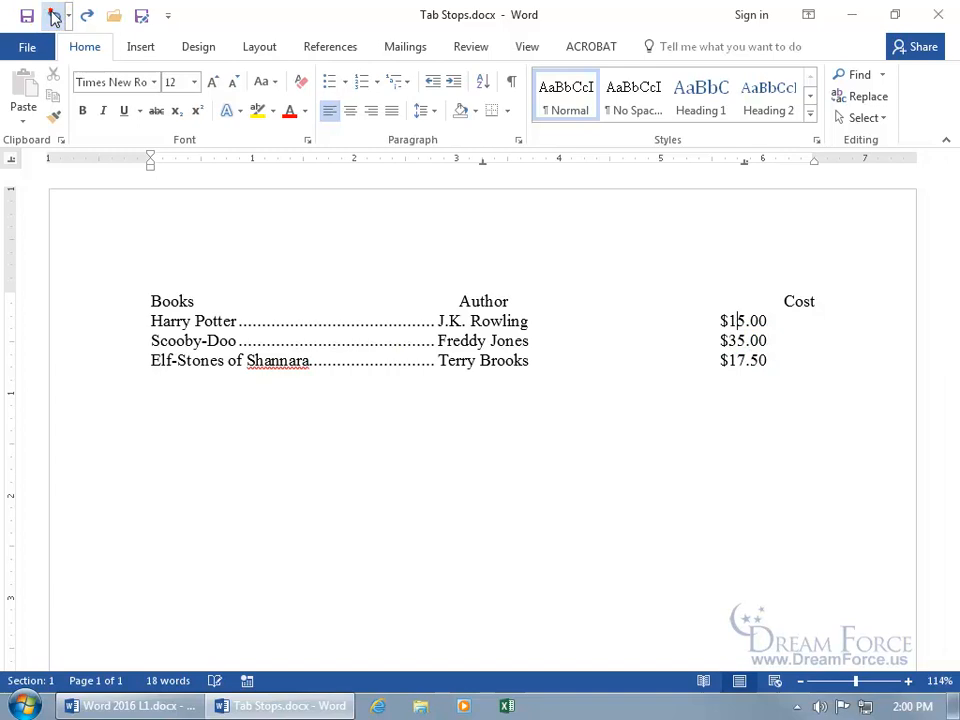
# - Undo the decimal tab stop changes on the three book rows, back to the 6.5-inch right tab stop with the dashed leader
pyautogui.click(53, 14)
pyautogui.click(53, 14)
pyautogui.click(53, 14)
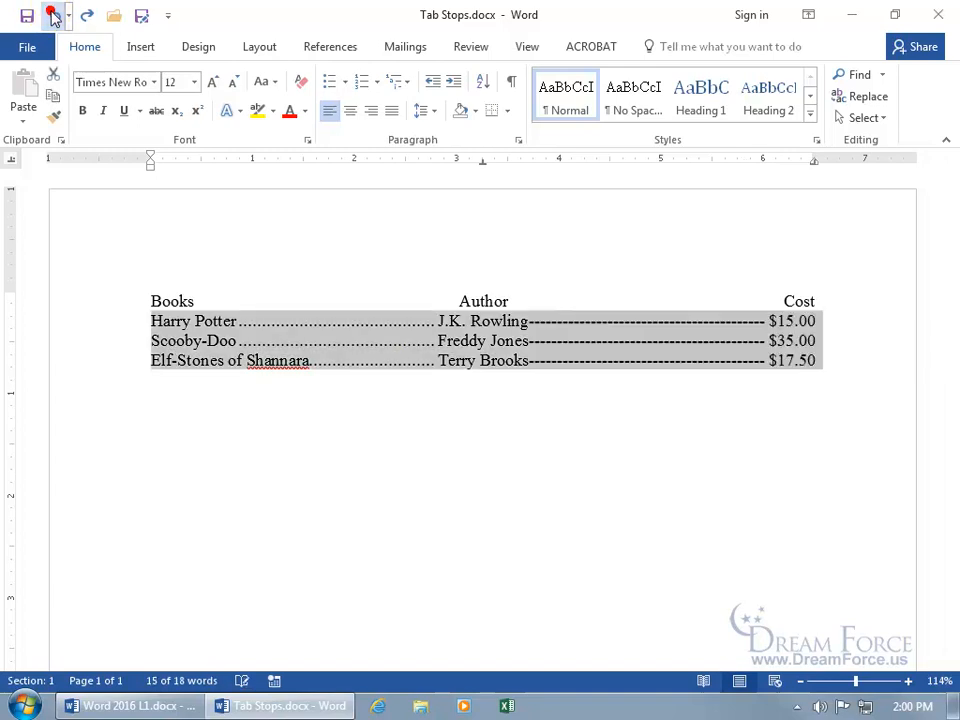
# - Add two empty paragraphs below the last book row, clearing the inherited center and right tab stops
pyautogui.click(11, 162)
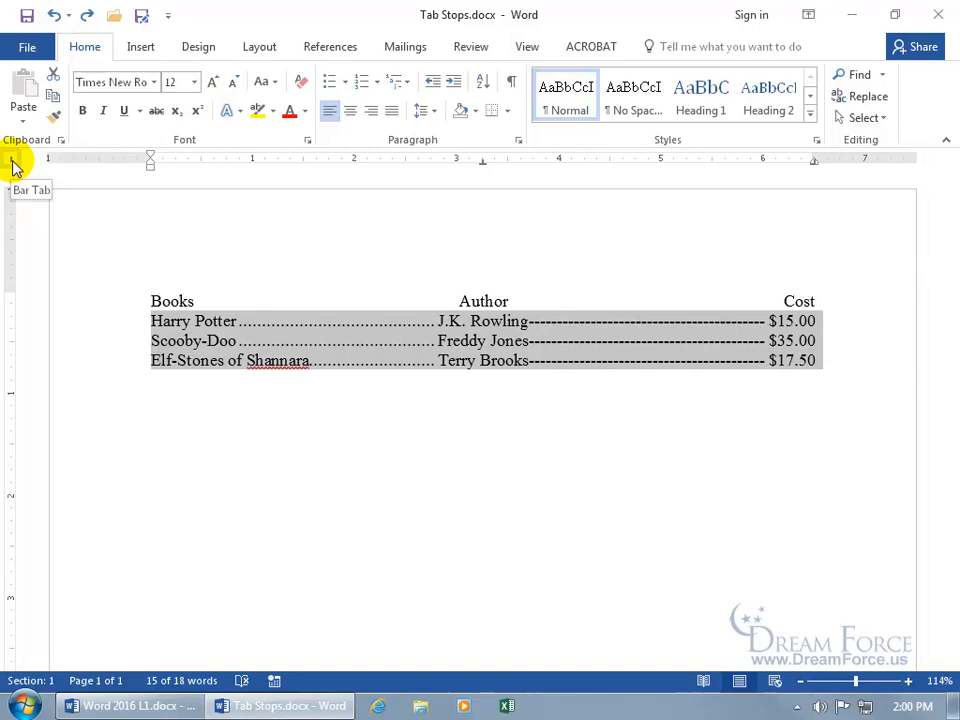
pyautogui.click(850, 370)
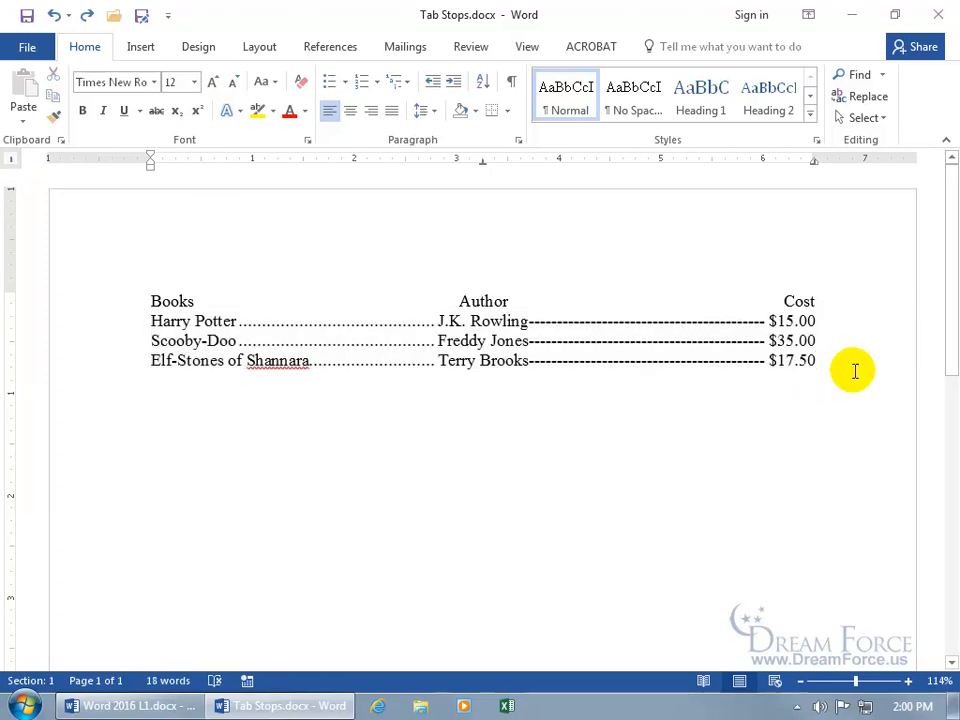
pyautogui.press('Return')
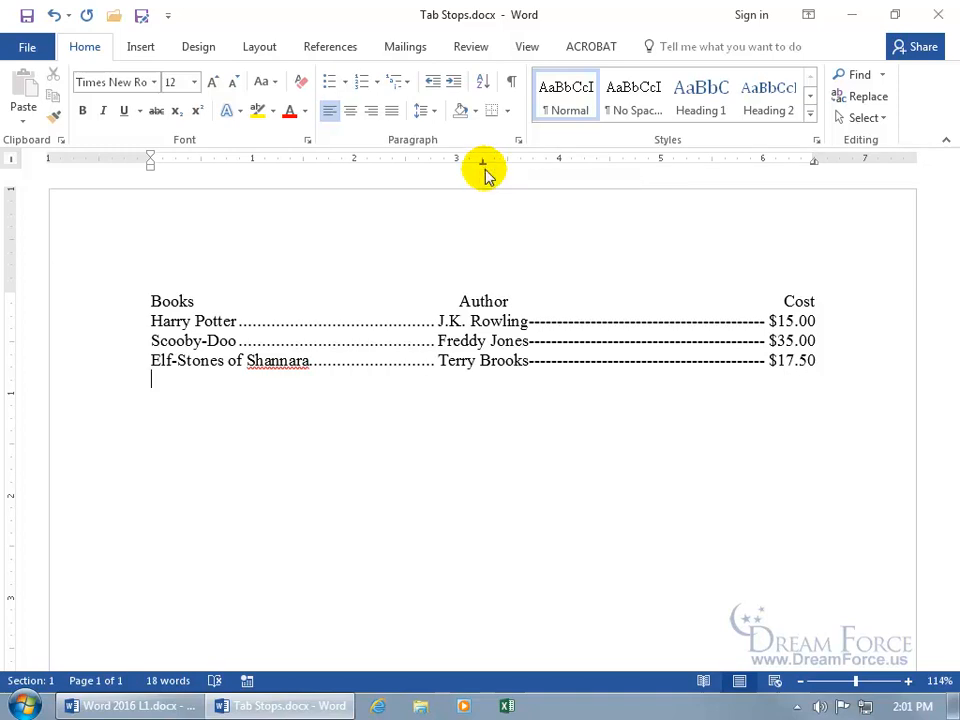
pyautogui.moveTo(482, 162); pyautogui.dragTo(482, 177)
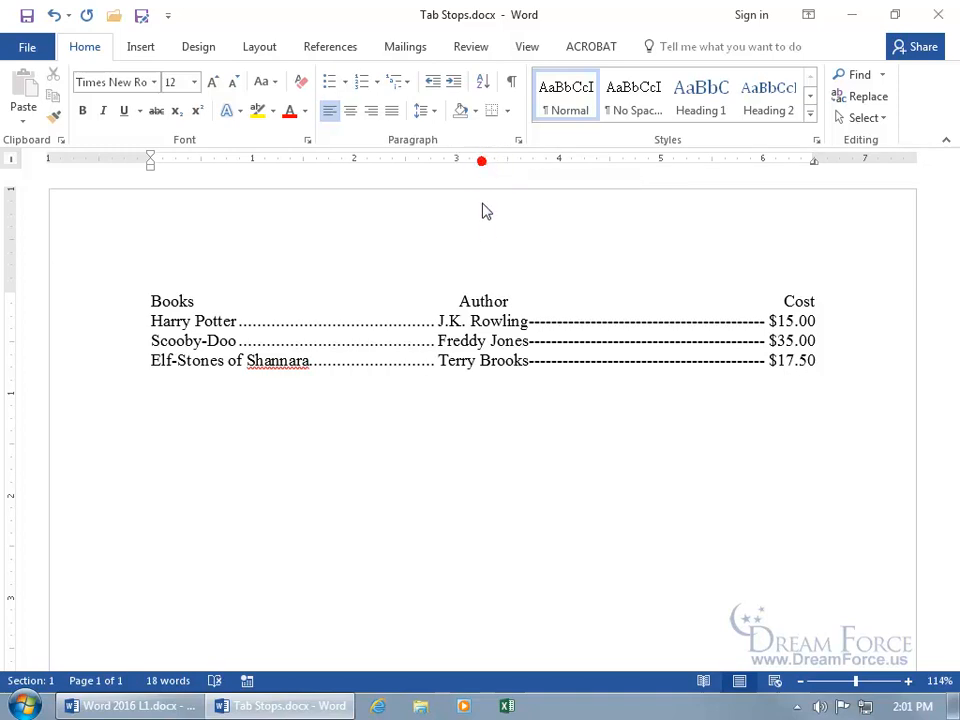
pyautogui.moveTo(814, 162); pyautogui.dragTo(810, 221)
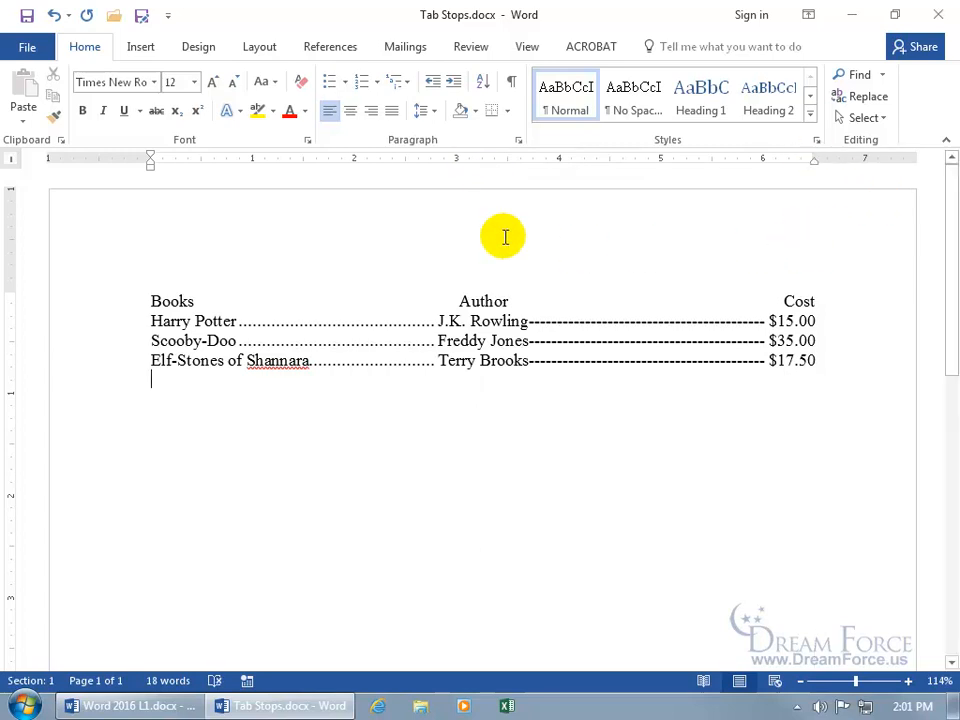
pyautogui.press('Return')
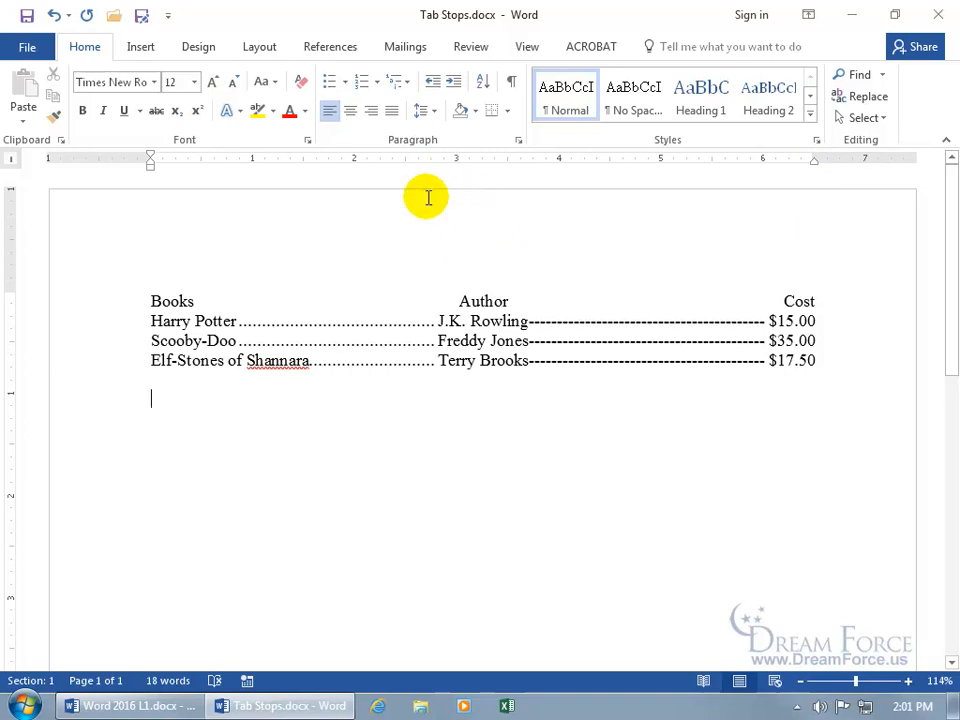
# - Extend a 1-inch bar tab stop through several new paragraphs below the list, and clear it from the last one
pyautogui.click(14, 166)
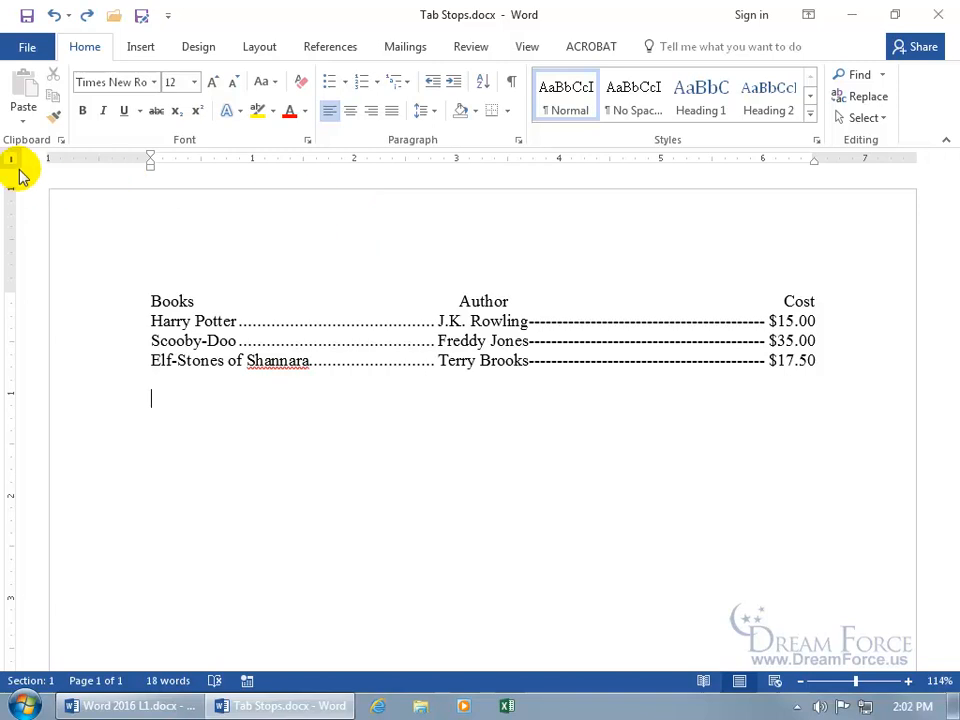
pyautogui.click(253, 160)
pyautogui.press('Tab')
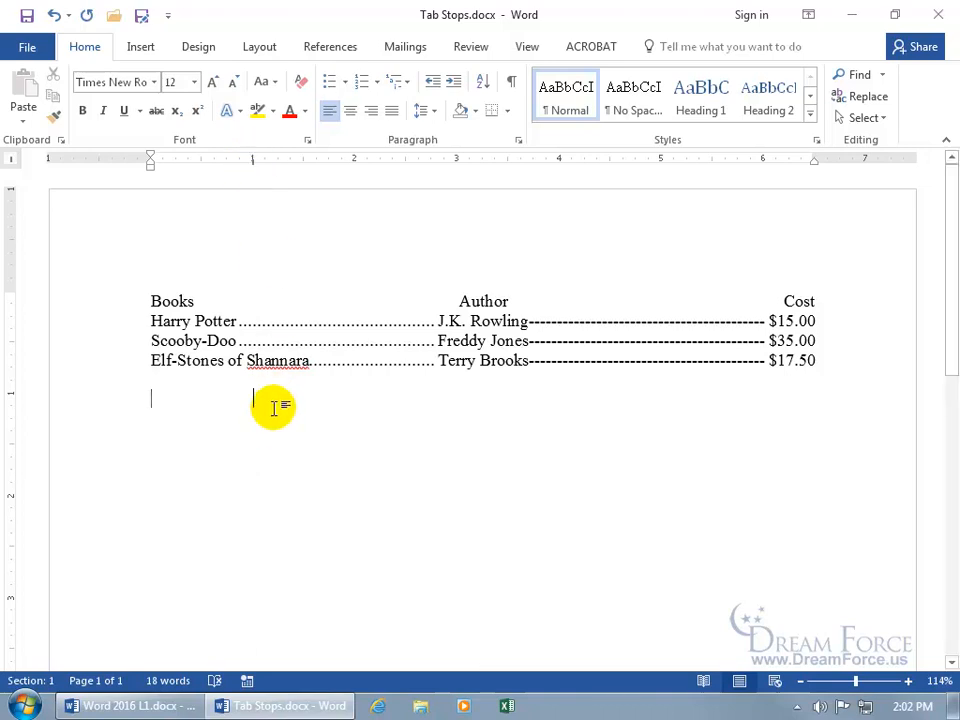
pyautogui.write('|')
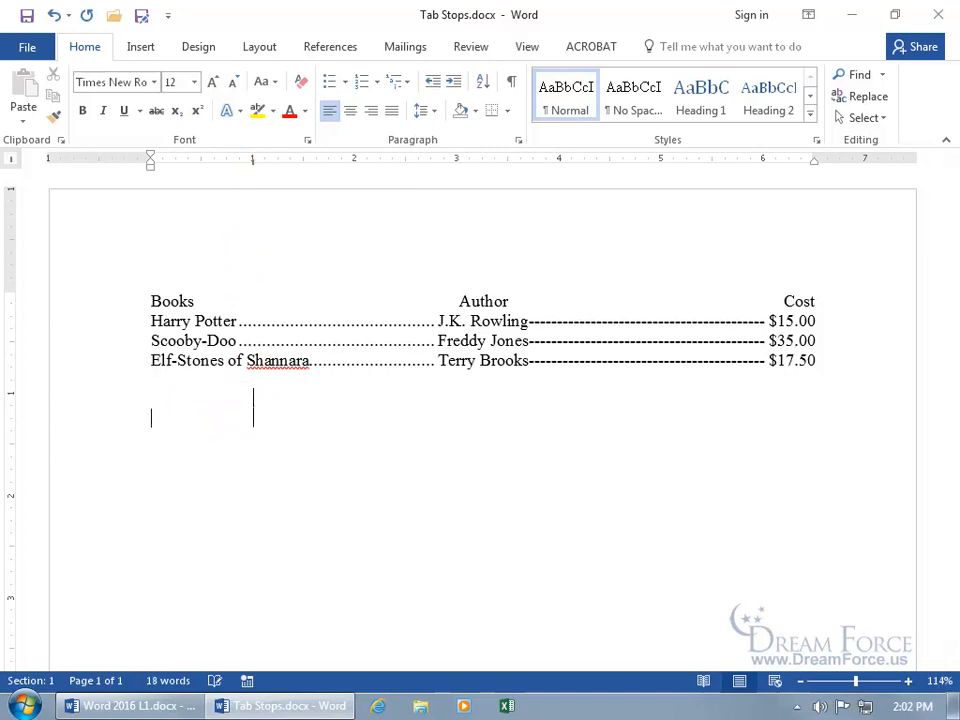
pyautogui.press('Return')
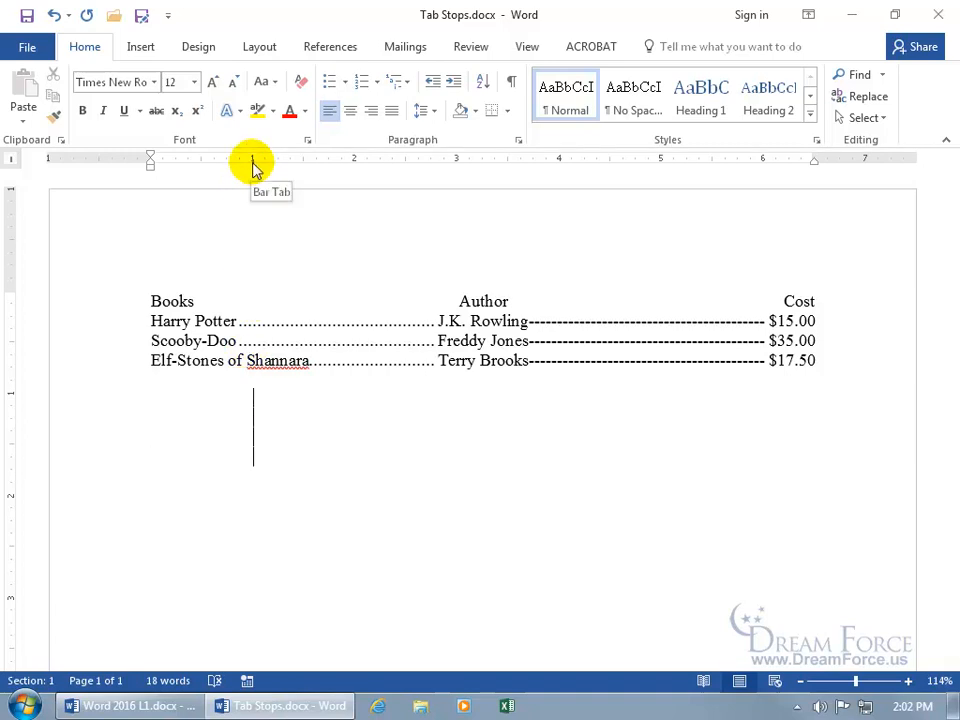
pyautogui.click(252, 162)
pyautogui.moveTo(252, 236); pyautogui.dragTo(253, 238)
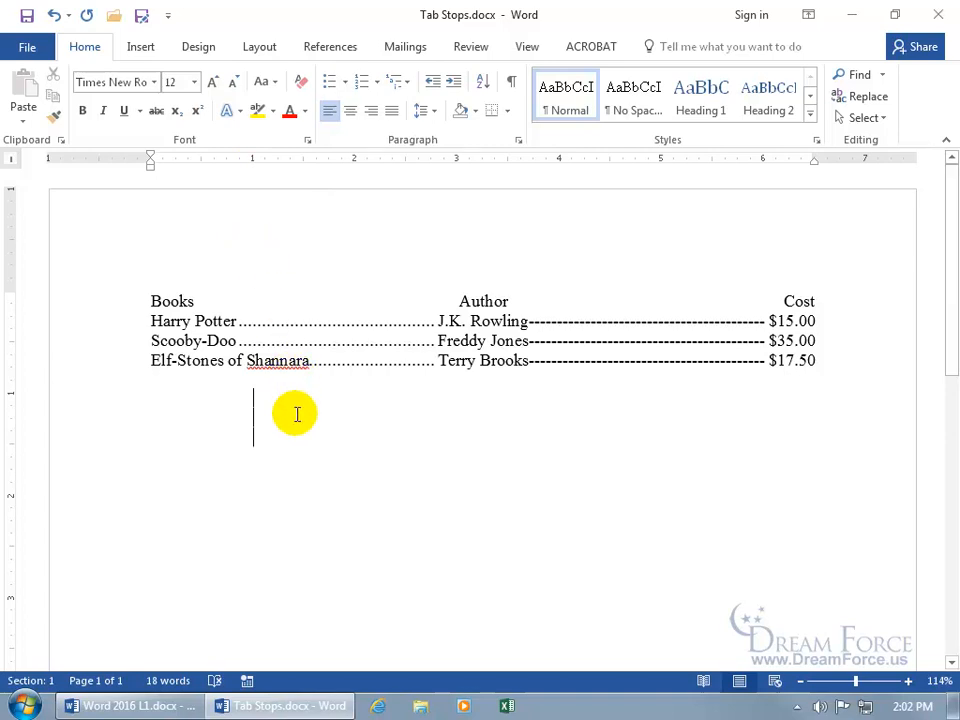
# - Try a hanging indent at 1 inch on the last empty paragraph using the ruler's Hanging Indent selector, and undo it
pyautogui.click(12, 162)
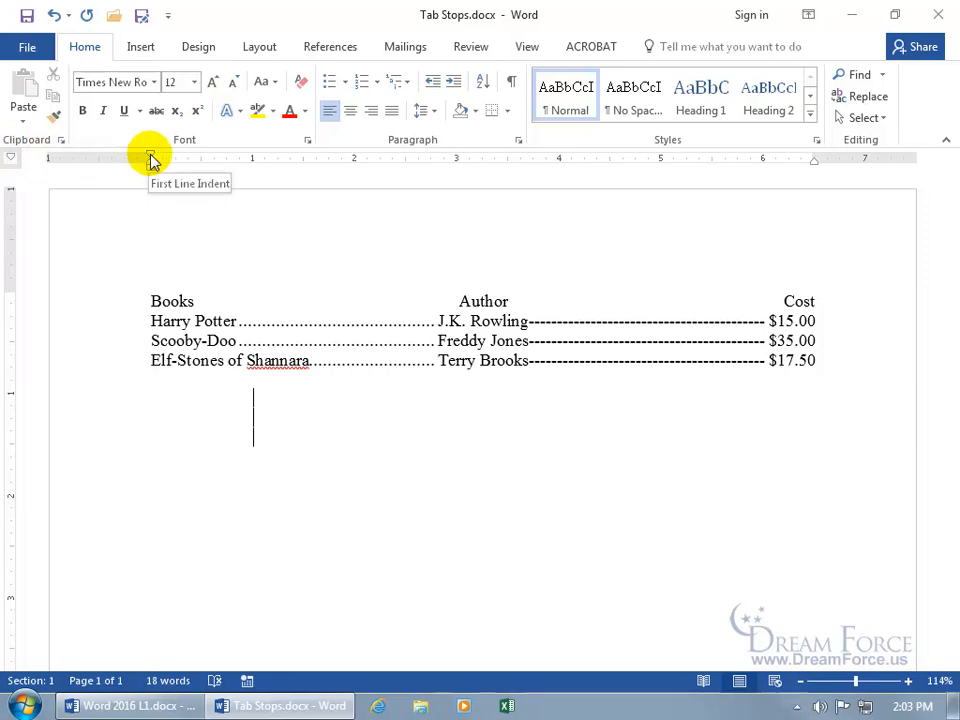
pyautogui.click(10, 160)
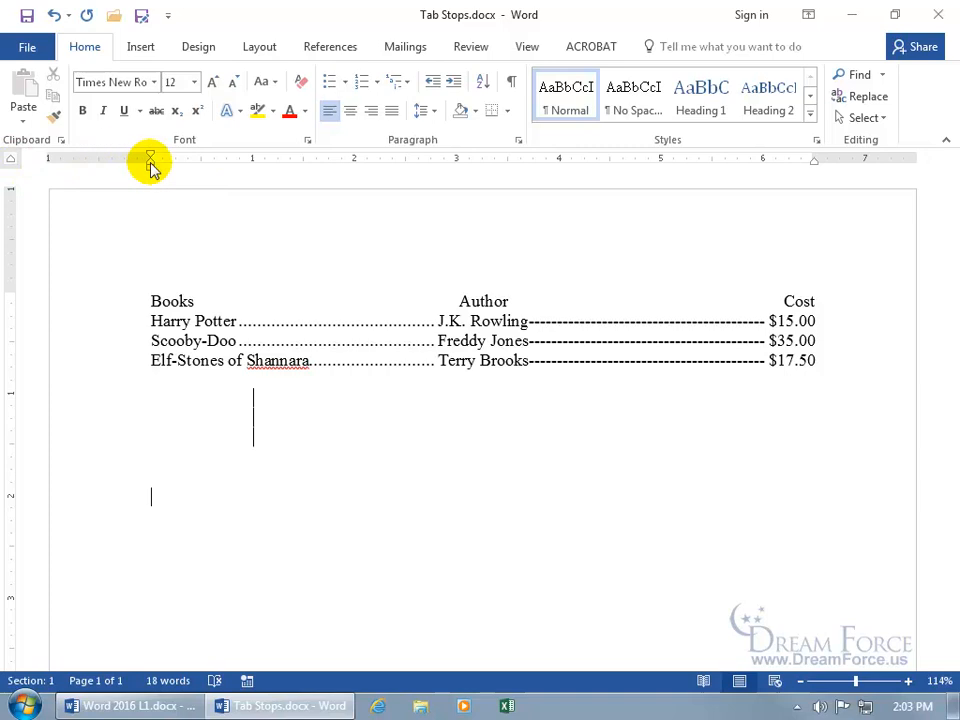
pyautogui.click(11, 162)
pyautogui.click(252, 164)
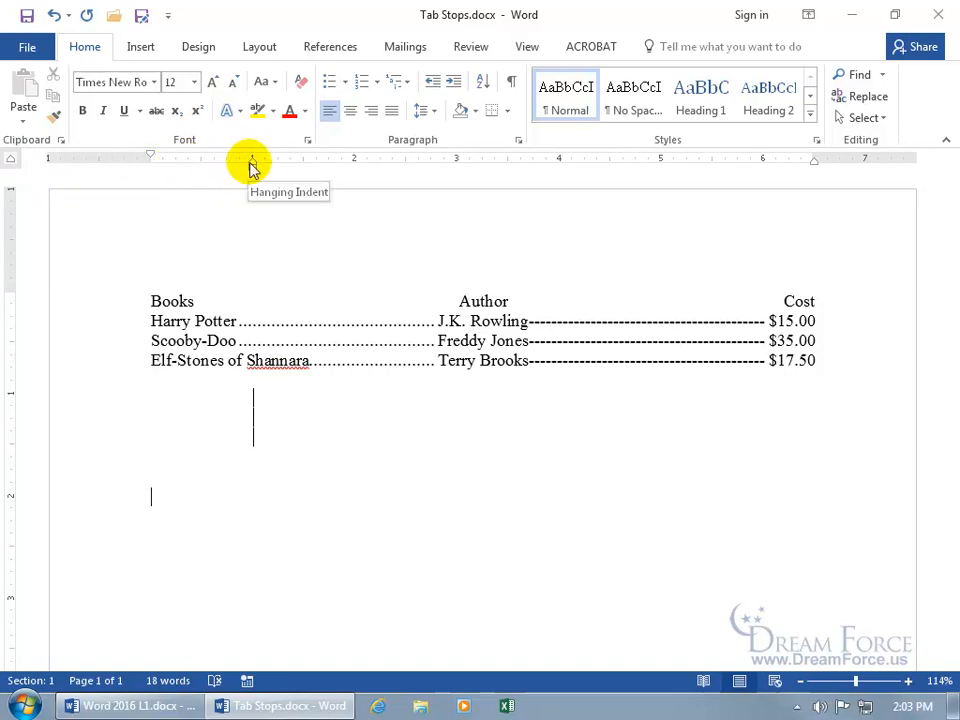
pyautogui.click(56, 15)
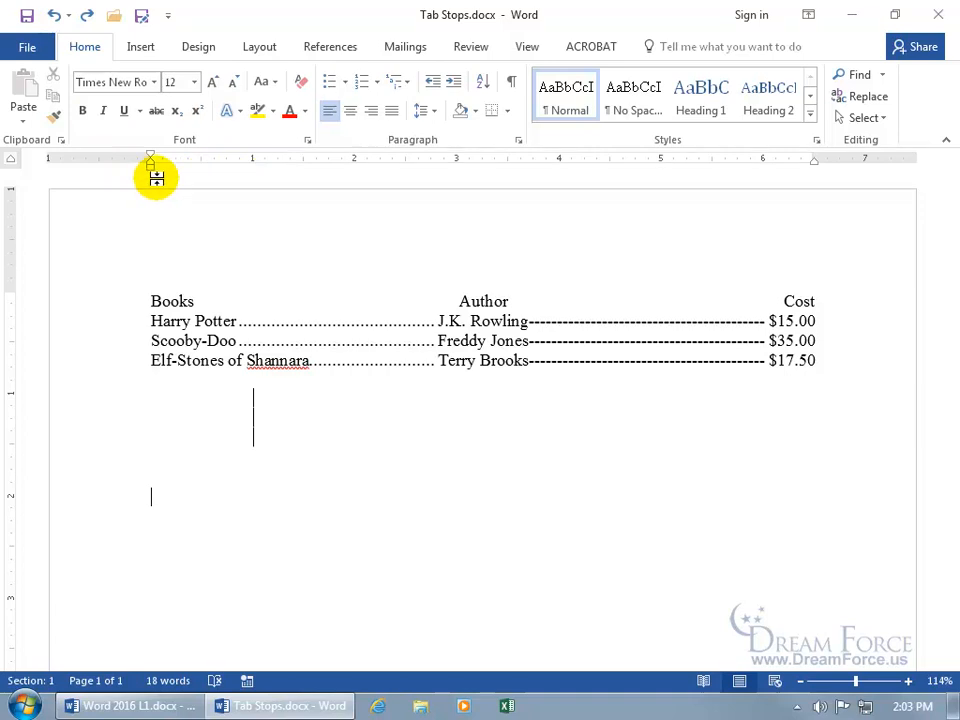
# - Try moving the hanging indent of the last empty paragraph to about 0.75 inches, and undo it
pyautogui.moveTo(152, 166)
pyautogui.mouseDown()
pyautogui.moveTo(196, 168)
pyautogui.moveTo(151, 166)
pyautogui.mouseUp()
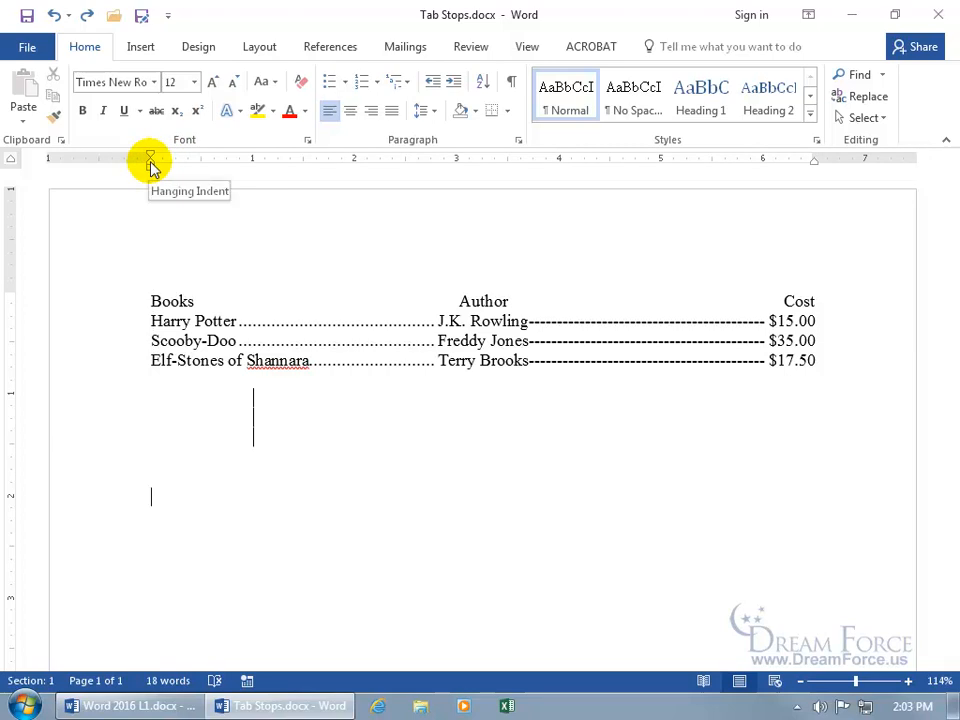
pyautogui.moveTo(150, 166); pyautogui.dragTo(226, 168)
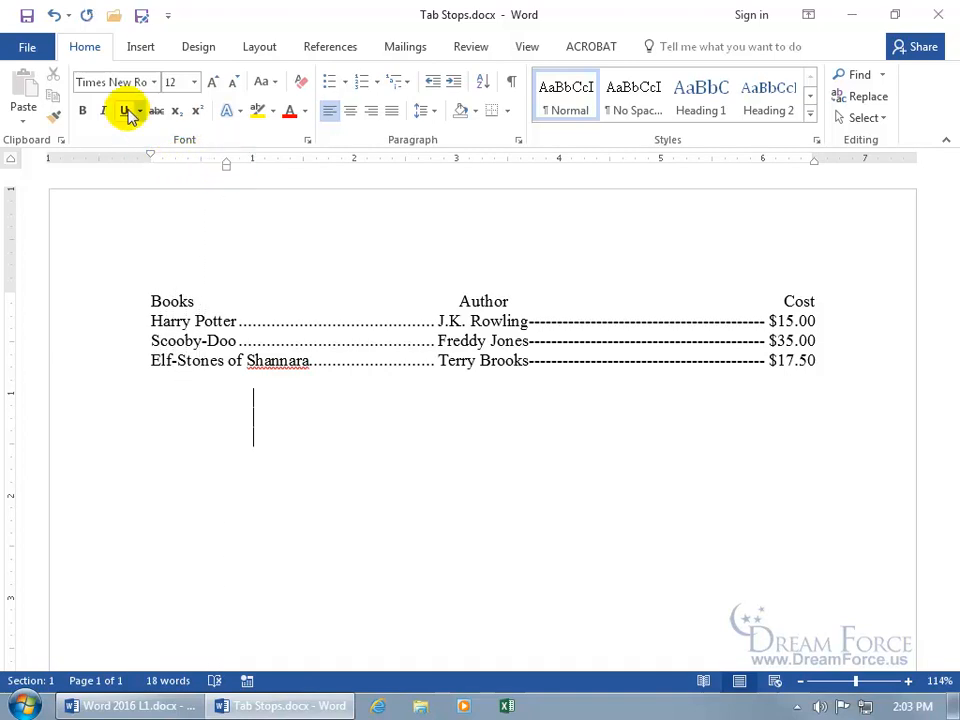
pyautogui.click(52, 18)
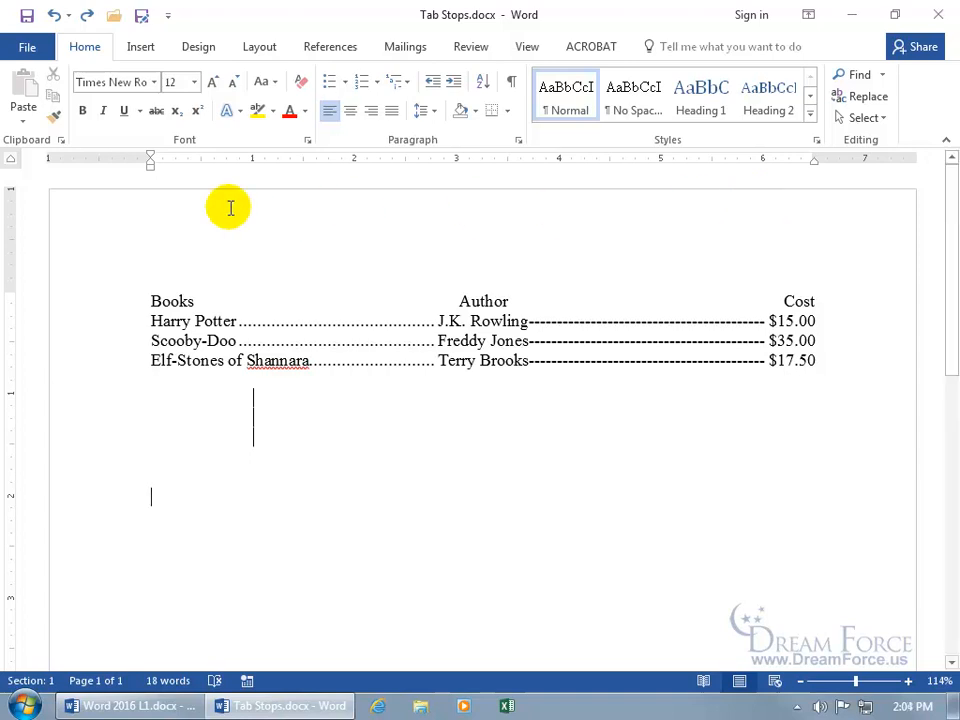
# - Try starting text about 1.7 inches across on the empty line below the bar, and undo the tab stop this adds
pyautogui.click(11, 161)
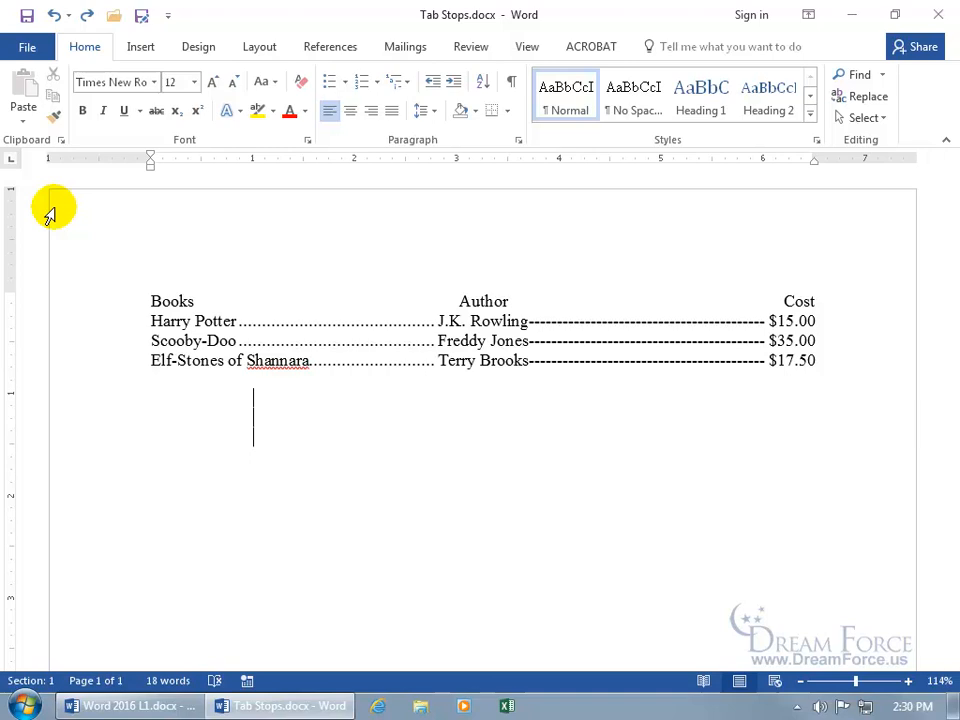
pyautogui.doubleClick(205, 497)
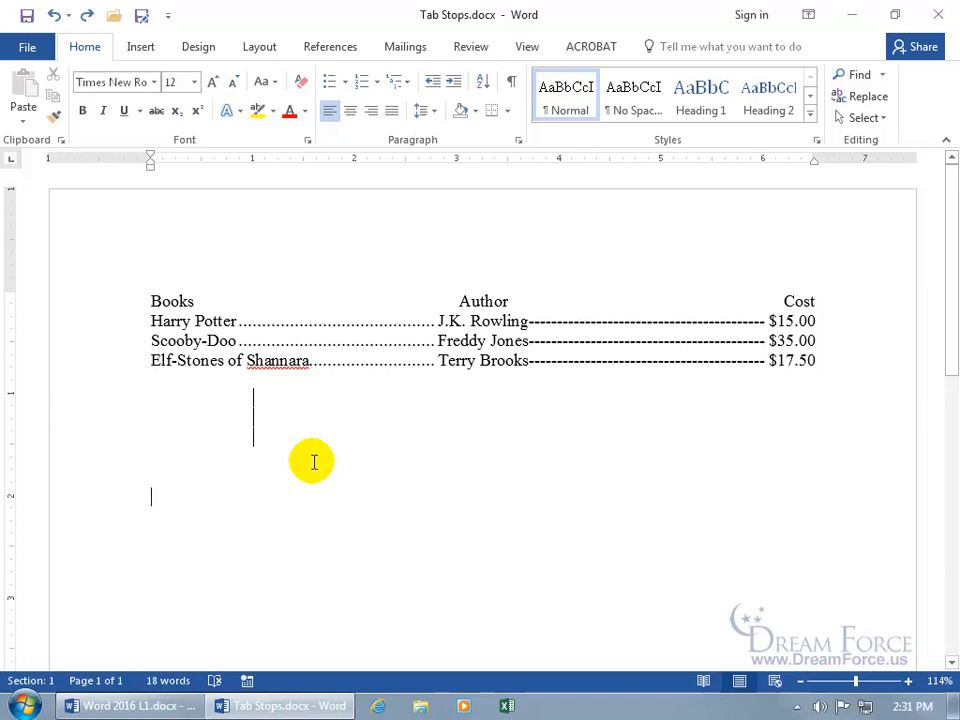
pyautogui.click(213, 479)
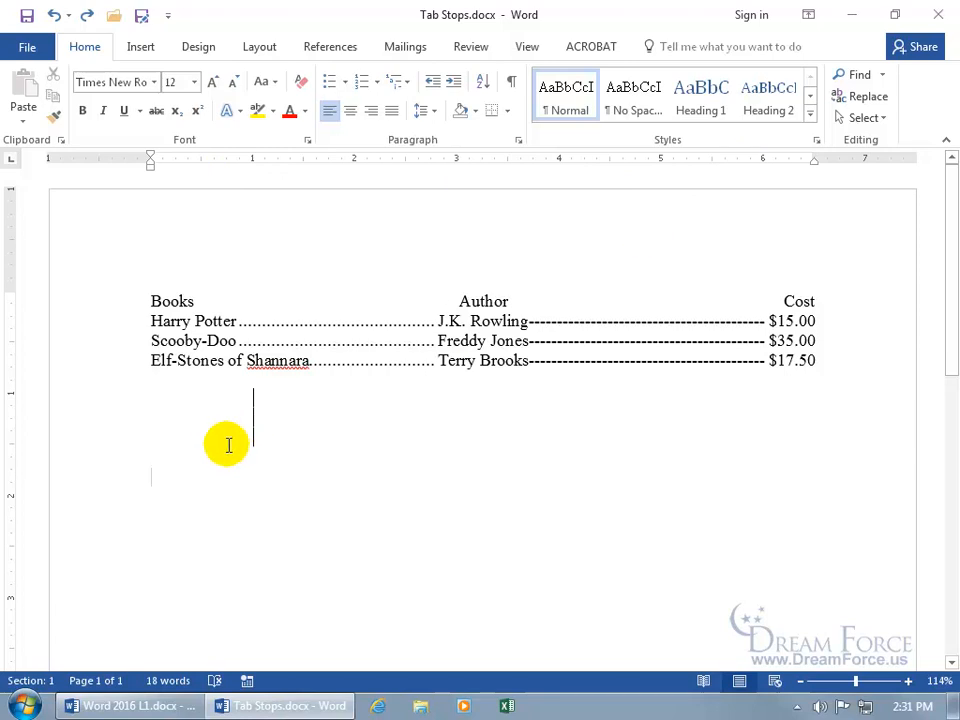
pyautogui.press('Down')
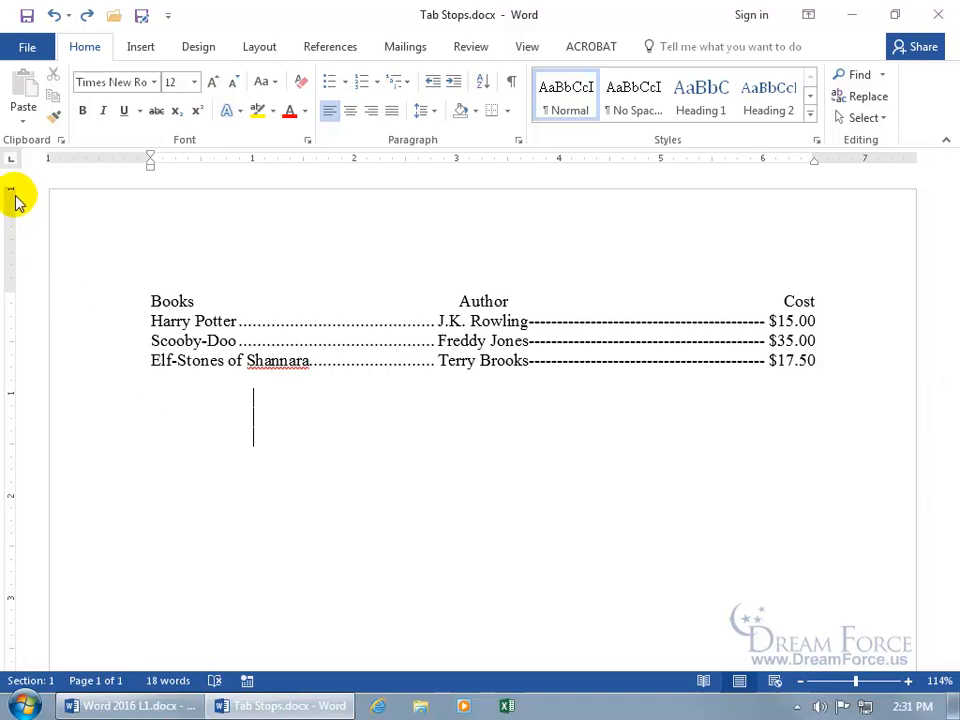
pyautogui.click(11, 160)
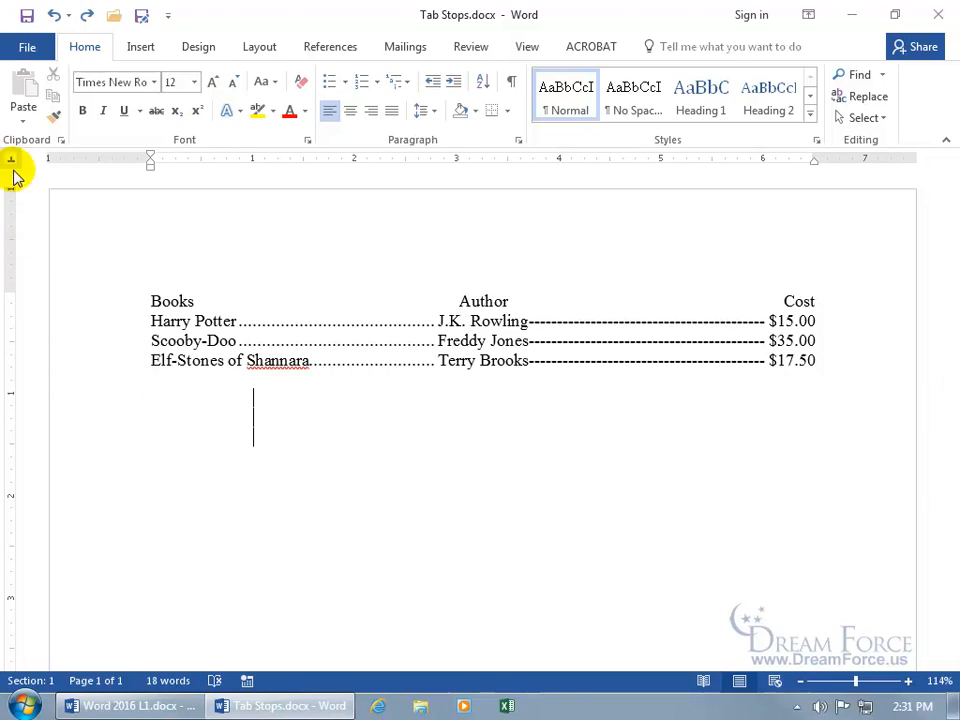
pyautogui.doubleClick(323, 474)
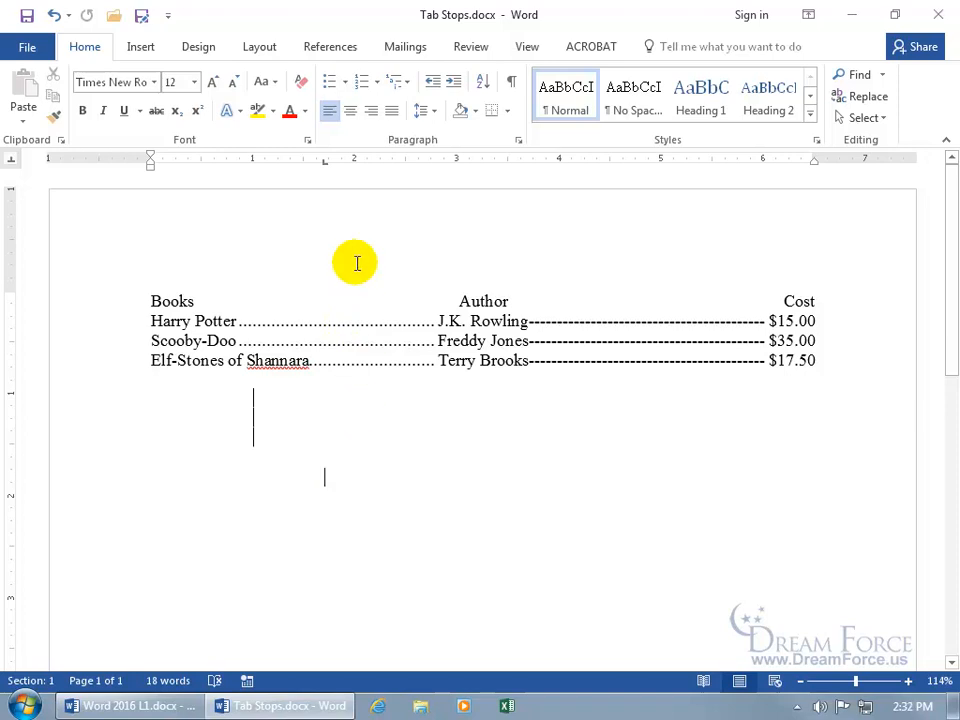
pyautogui.click(52, 14)
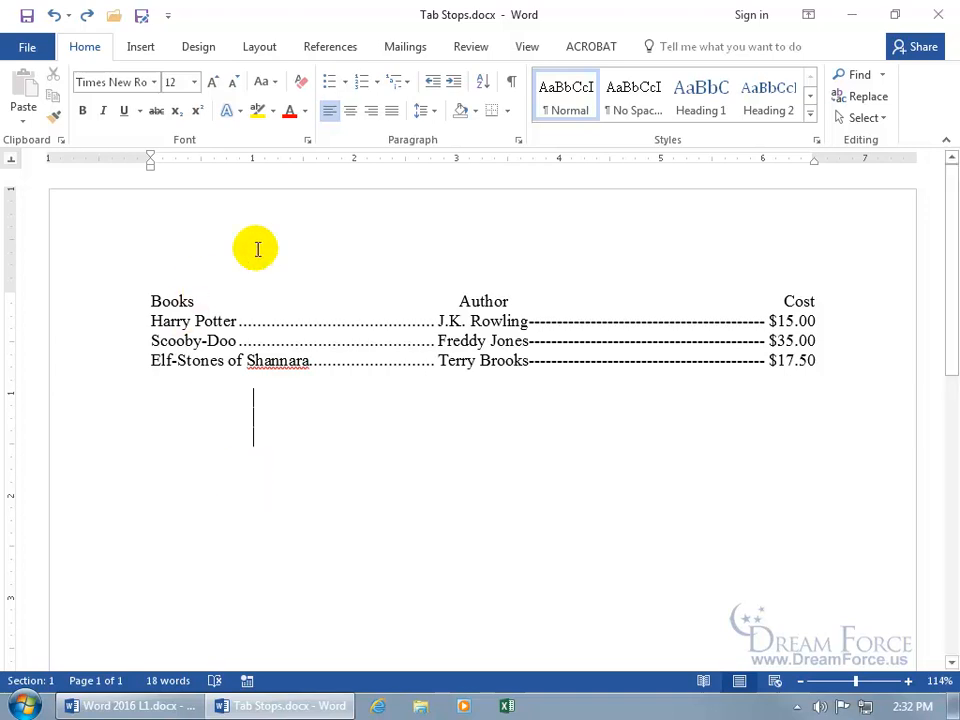
# - Set a left tab stop at 2 inches on the empty paragraph below the vertical bar
pyautogui.click(14, 163)
pyautogui.click(14, 163)
pyautogui.click(14, 163)
pyautogui.click(13, 161)
pyautogui.click(13, 161)
pyautogui.click(13, 161)
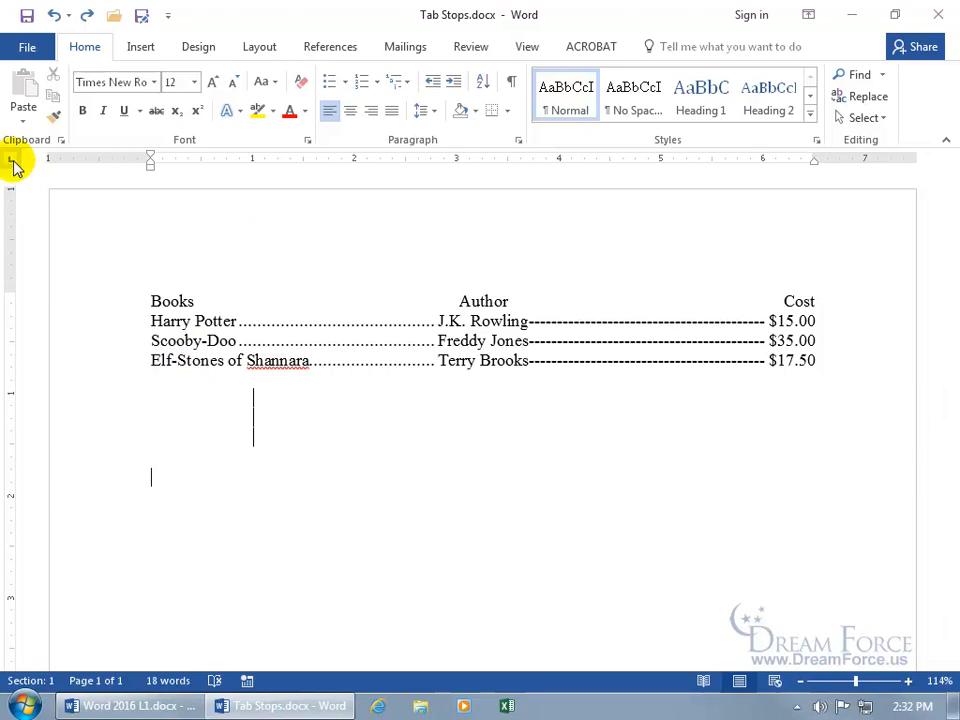
pyautogui.click(355, 164)
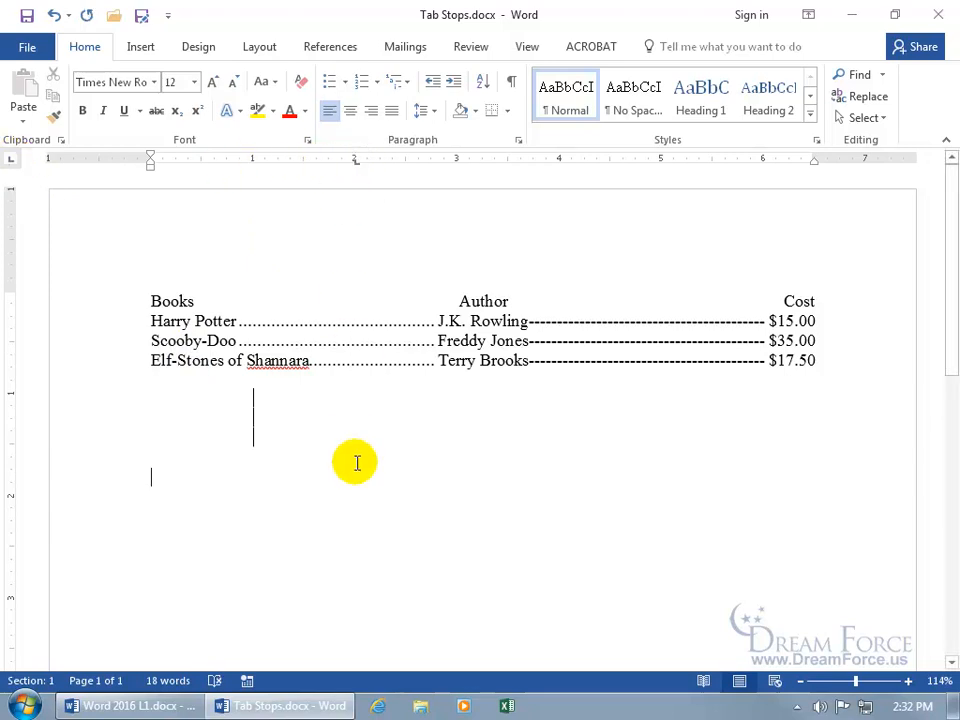
# - Apply the underline leader (option 4) to the 2-inch left tab stop, and tab across to draw the line before starting a new paragraph
pyautogui.doubleClick(355, 161)
pyautogui.click(370, 293)
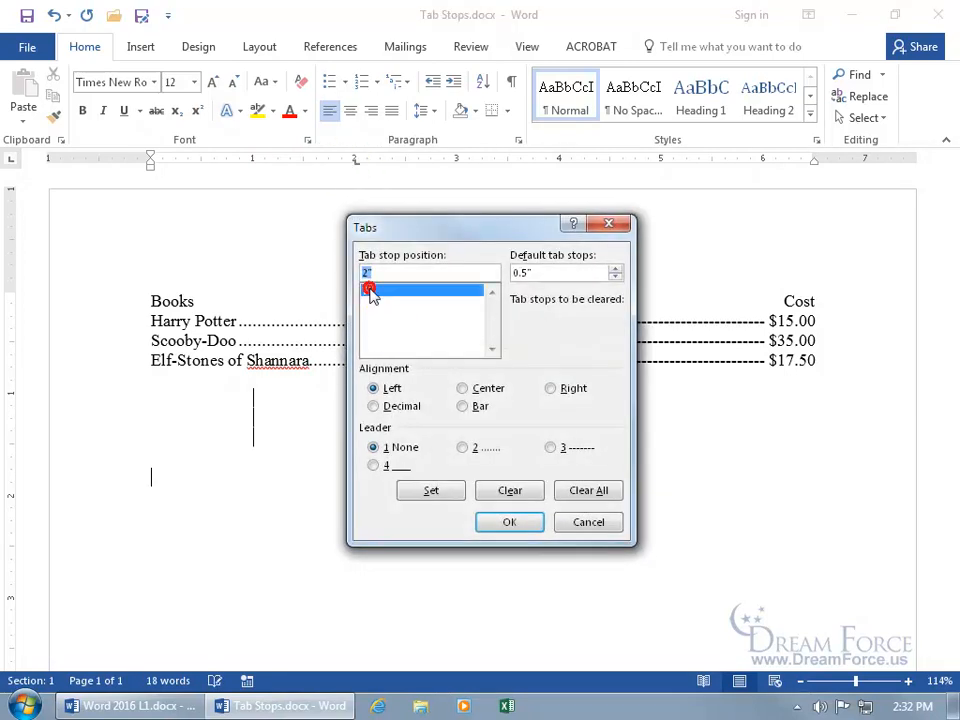
pyautogui.click(378, 467)
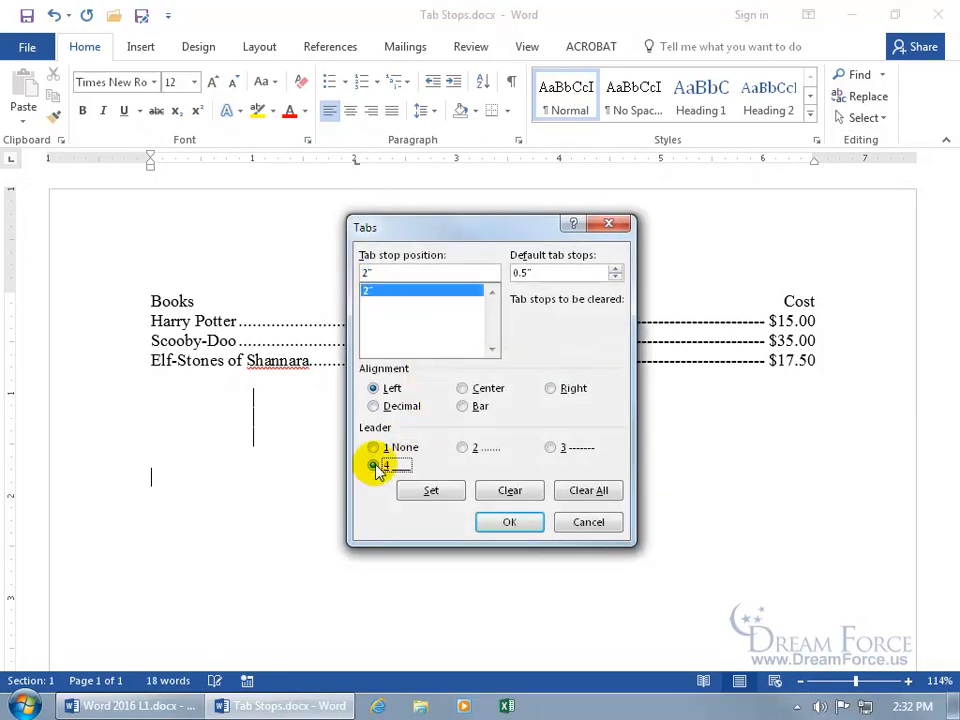
pyautogui.click(432, 492)
pyautogui.click(509, 521)
pyautogui.press('Tab')
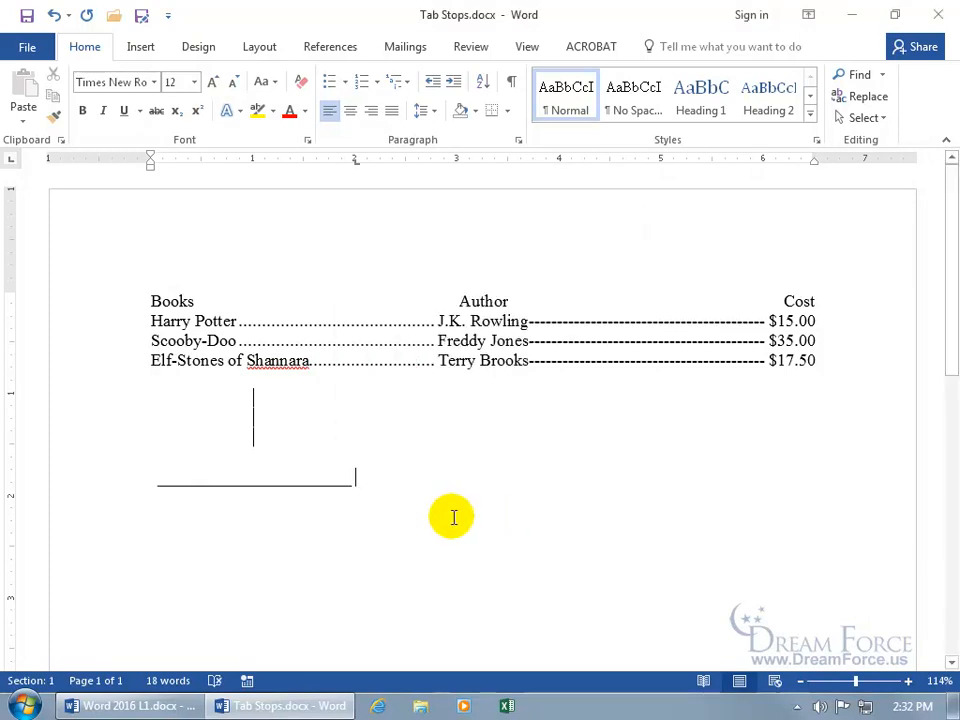
pyautogui.press('Return')
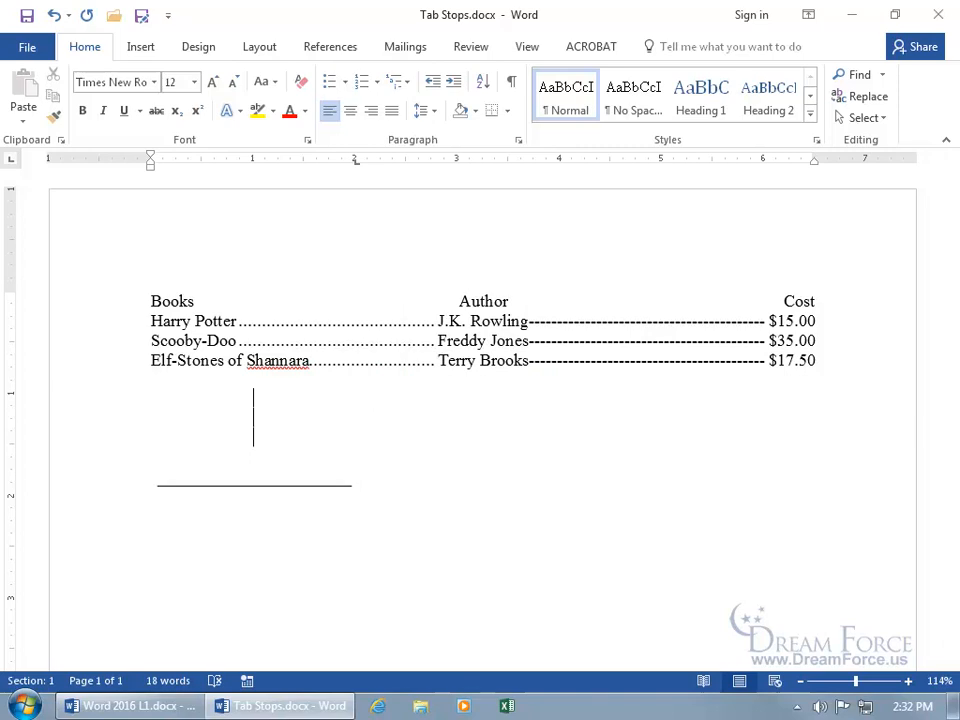
# - Enter "Your Signature" on the paragraph below the underline and remove that paragraph's 2-inch left tab stop
pyautogui.write('S')
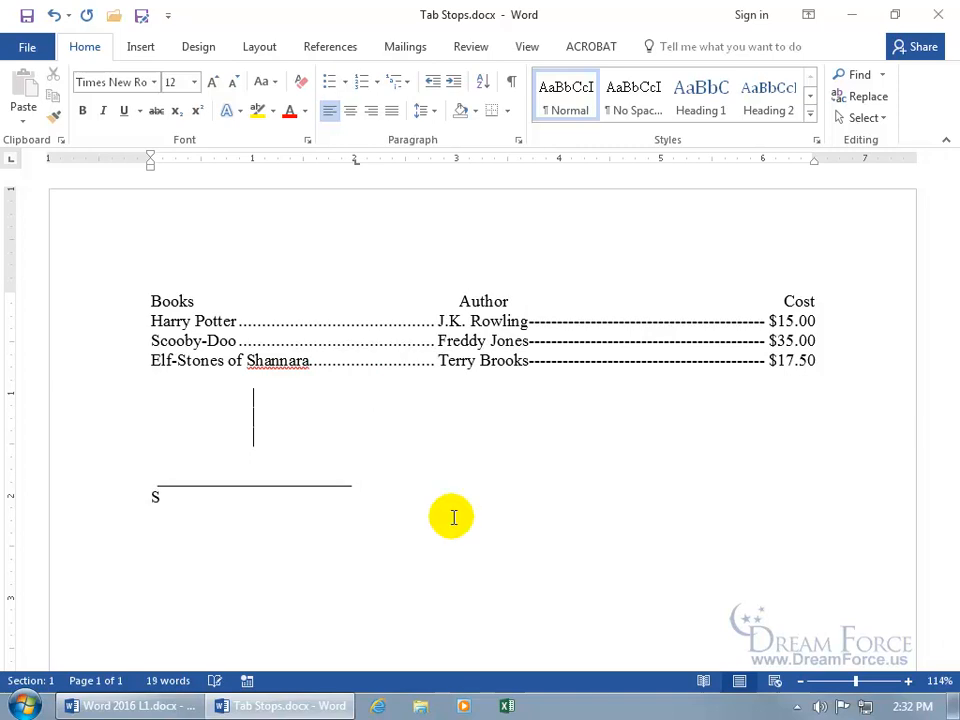
pyautogui.write('our Signature')
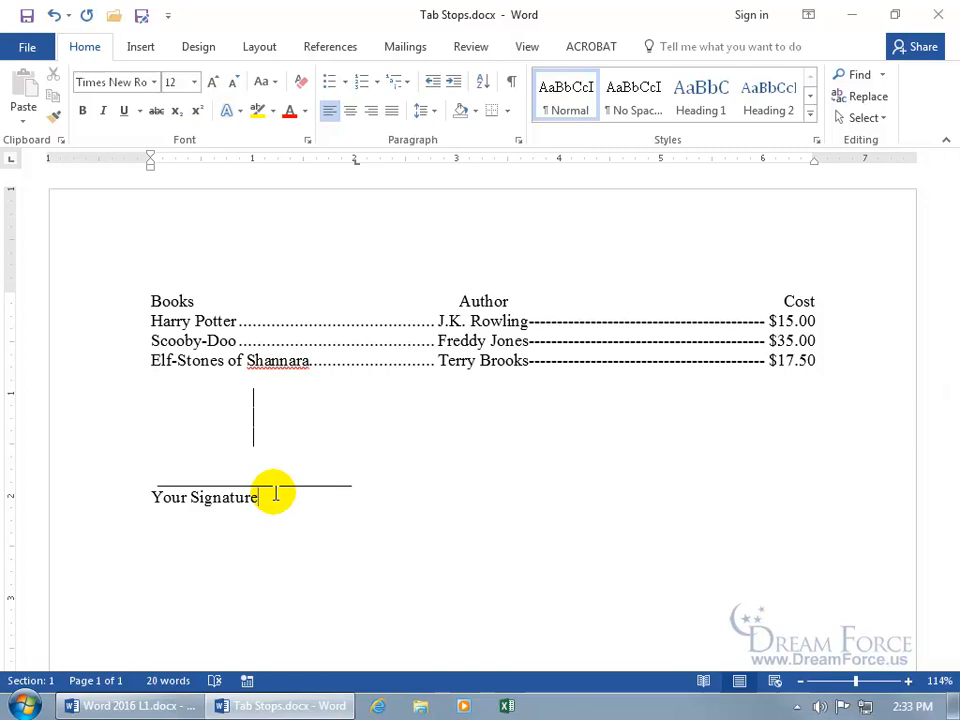
pyautogui.moveTo(356, 163); pyautogui.dragTo(352, 202)
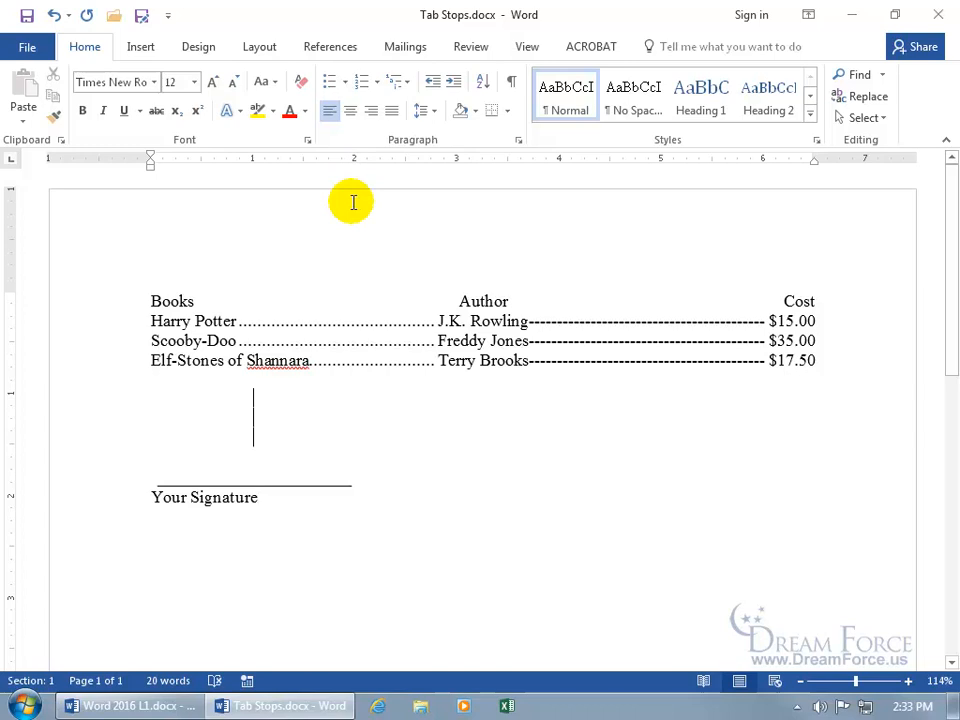
# - Set a center tab stop at 1 inch on the "Your Signature" paragraph and tab its text to that stop
pyautogui.click(14, 164)
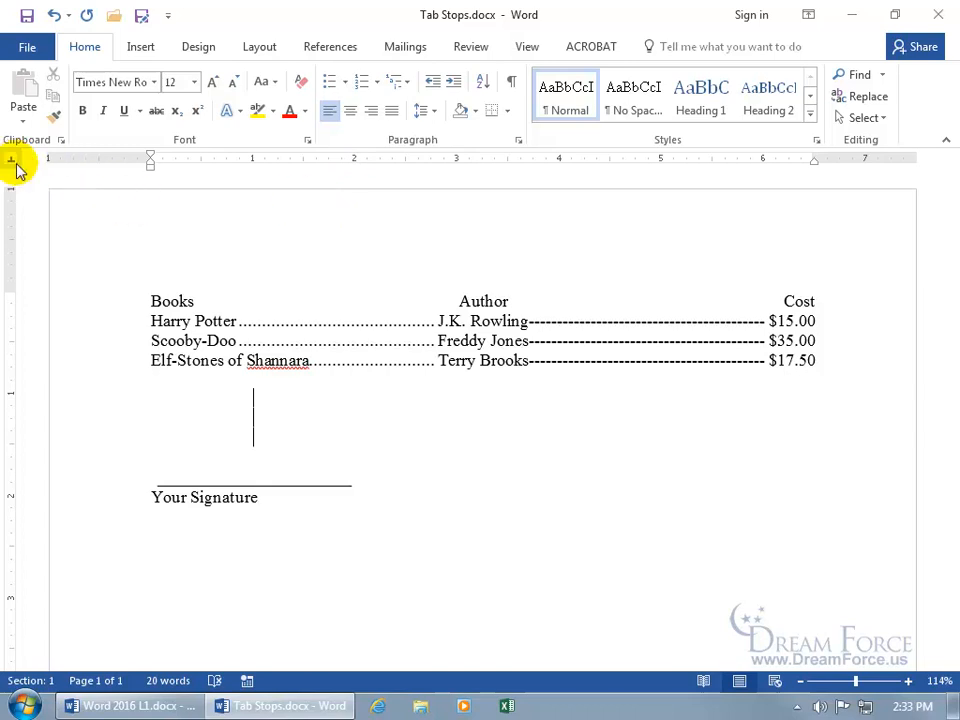
pyautogui.click(252, 160)
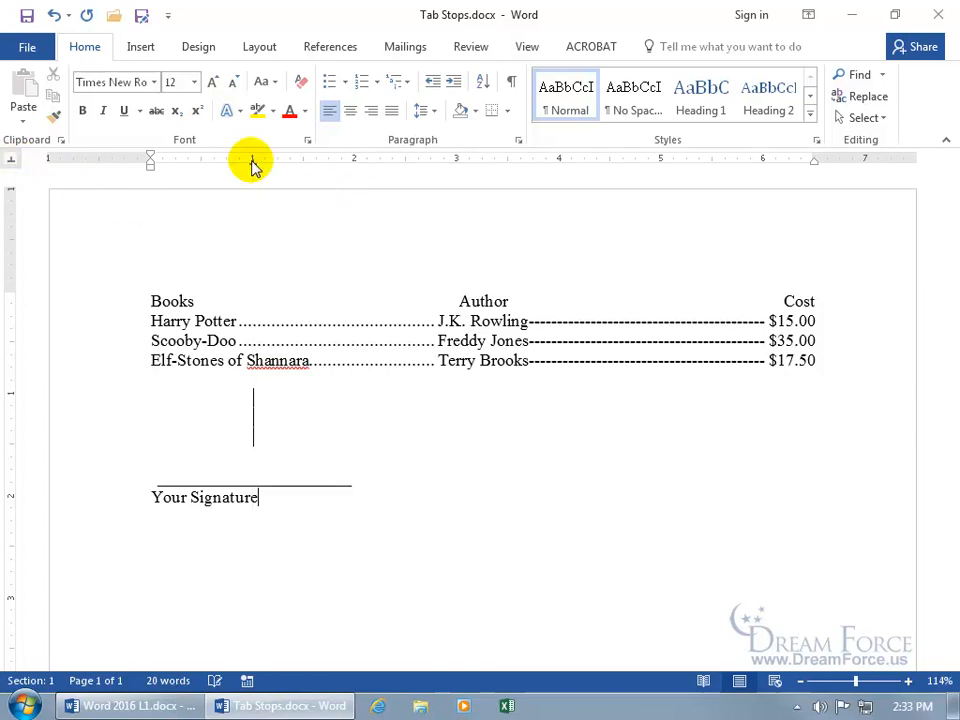
pyautogui.click(151, 497)
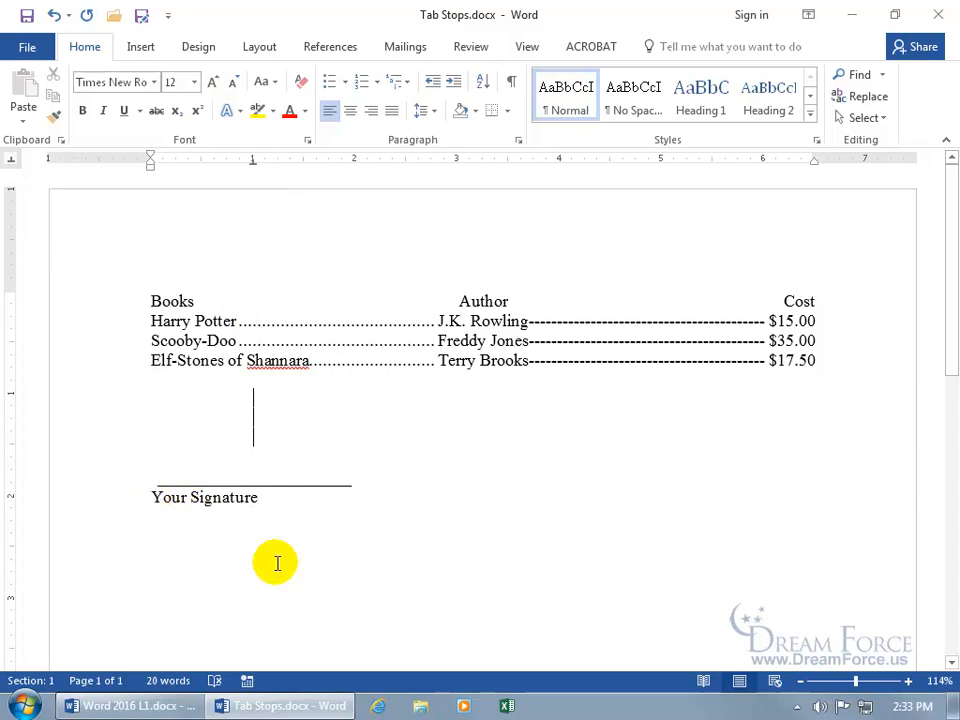
pyautogui.press('Tab')
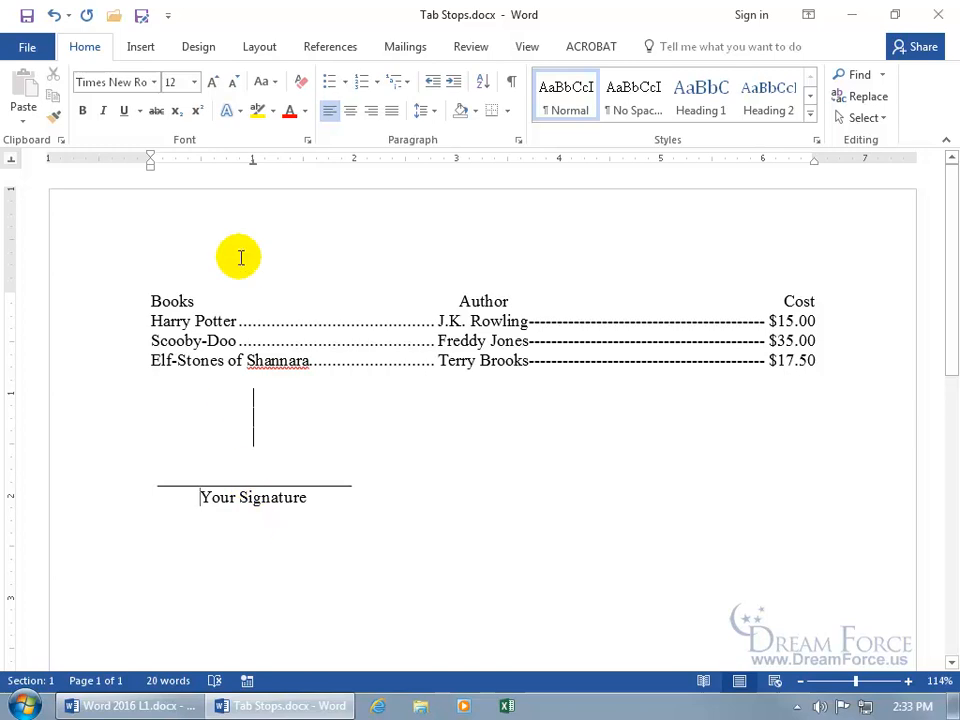
pyautogui.moveTo(254, 166); pyautogui.dragTo(256, 168)
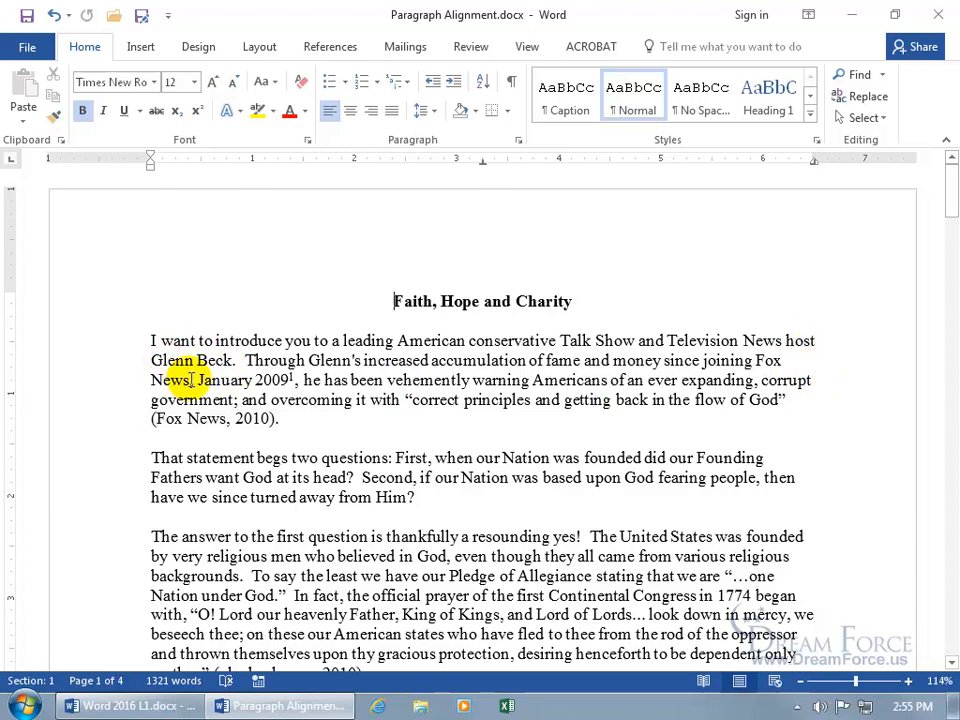
# - Show the formatting marks in Paragraph Alignment.docx, select the whole first body paragraph to check its extent, and place the cursor inside it
pyautogui.click(437, 398)
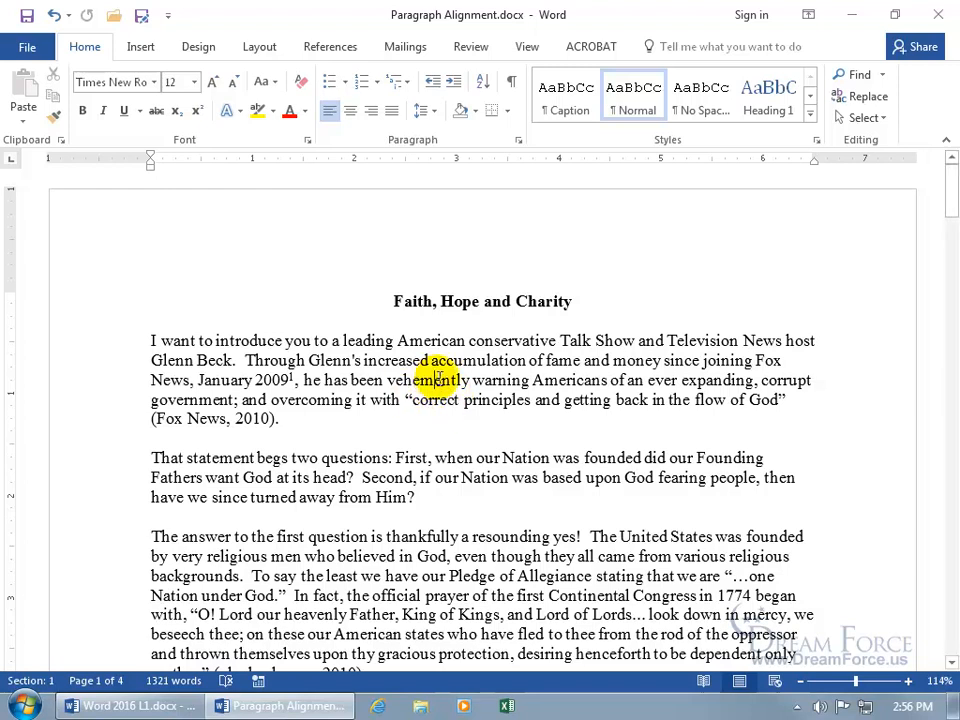
pyautogui.click(438, 379)
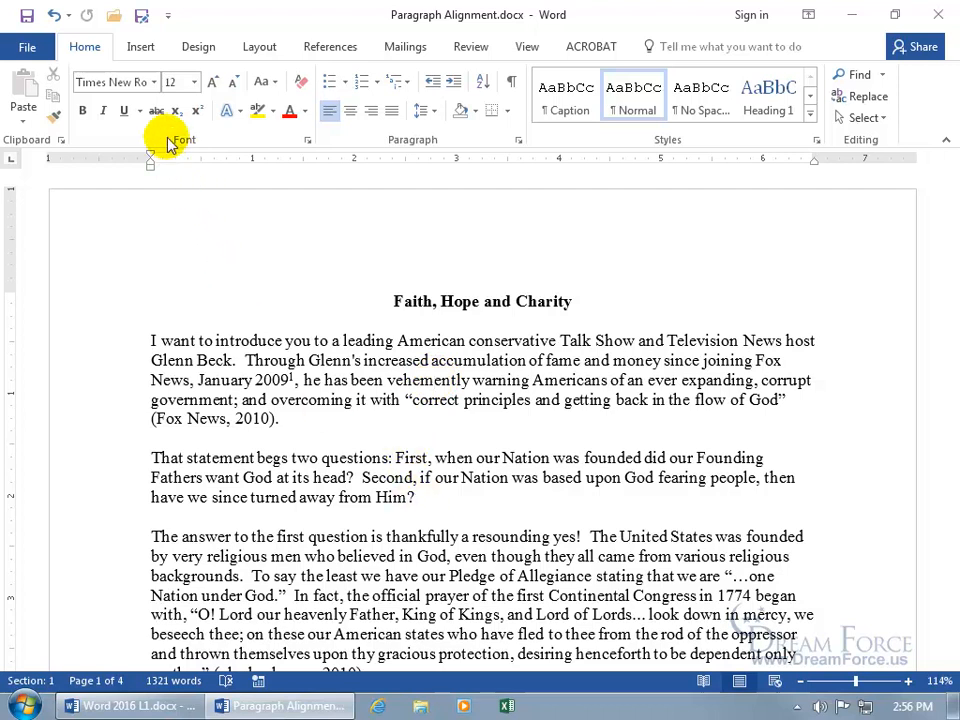
pyautogui.click(511, 81)
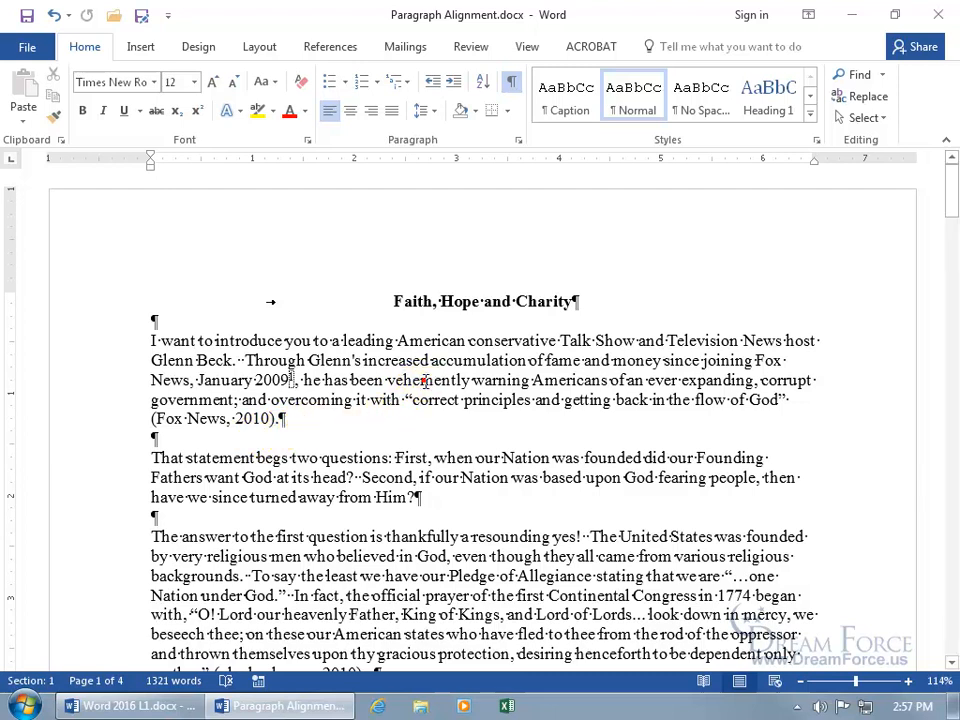
pyautogui.doubleClick(424, 382)
pyautogui.click(424, 382)
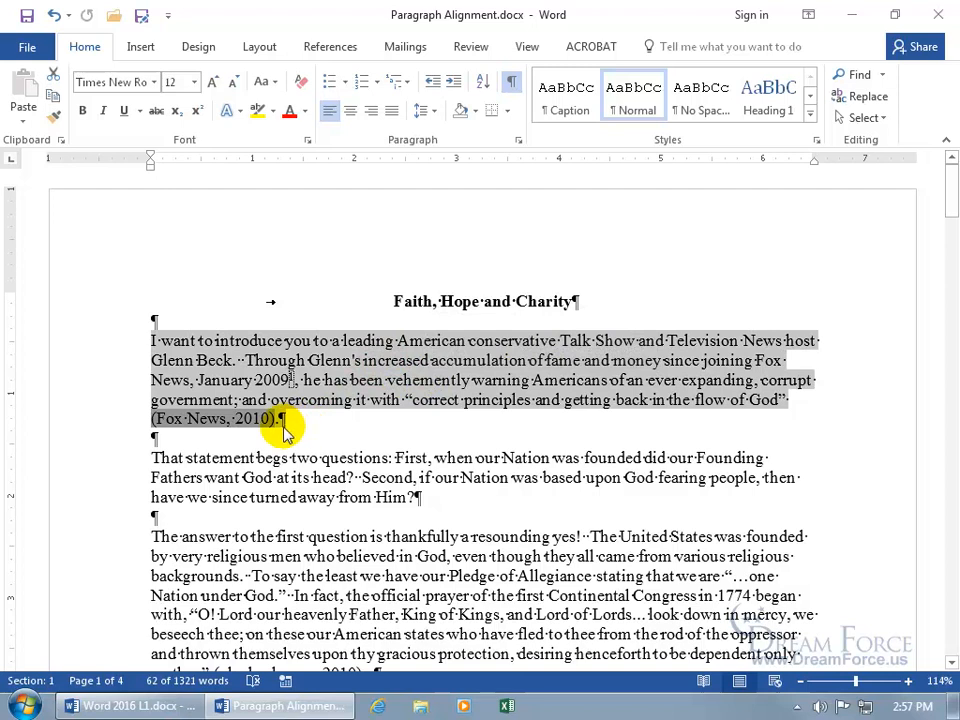
pyautogui.click(442, 379)
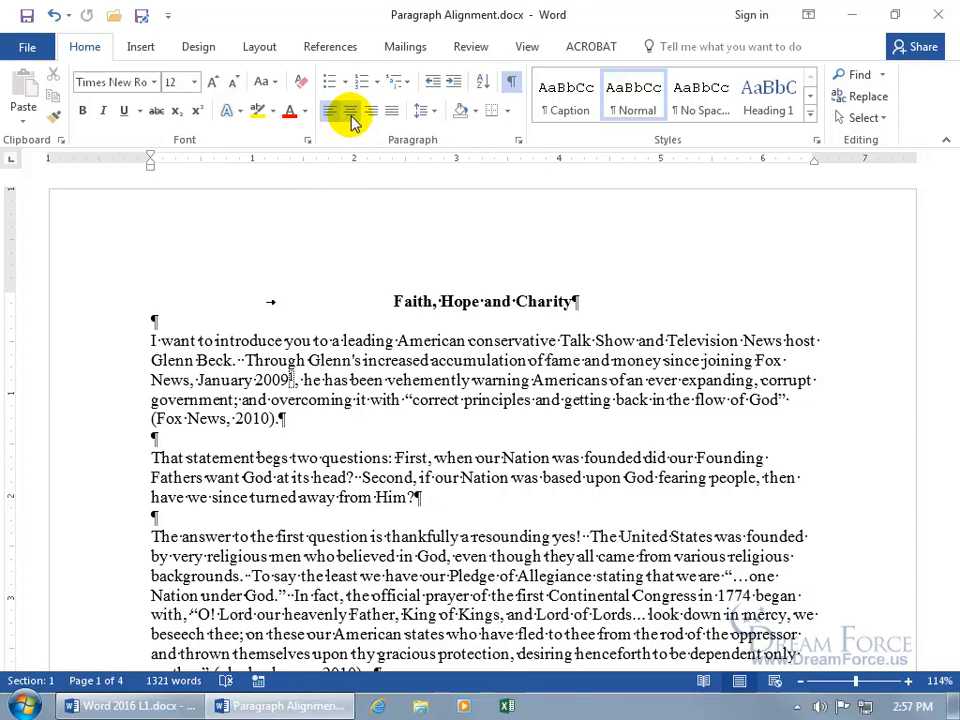
# - Try center and right alignment on the first body paragraph before justifying it, and hide the formatting marks
pyautogui.click(351, 115)
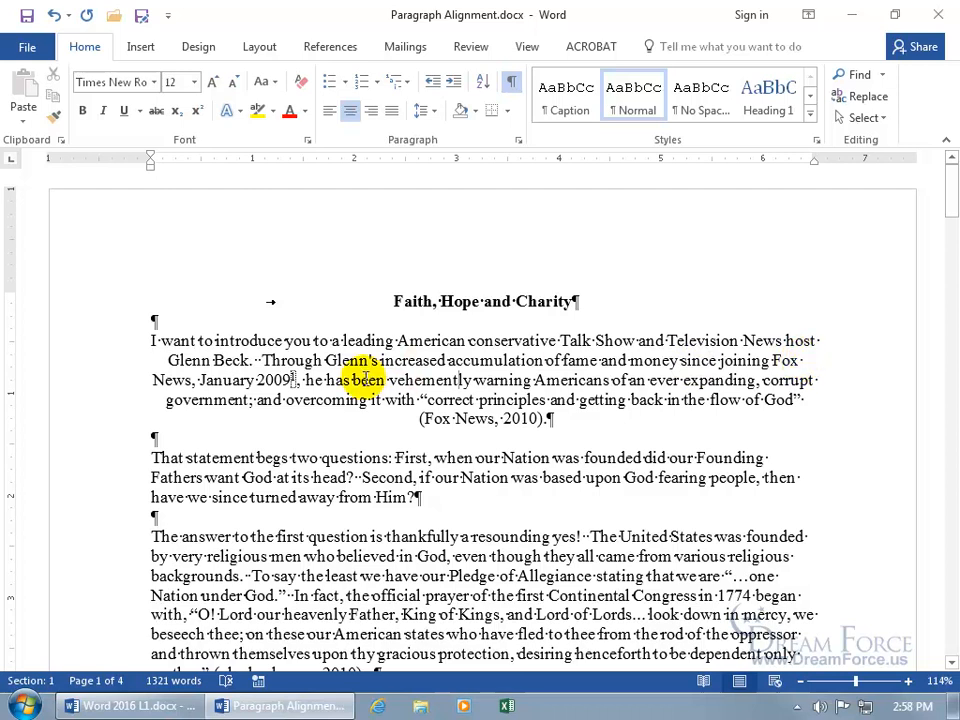
pyautogui.click(375, 118)
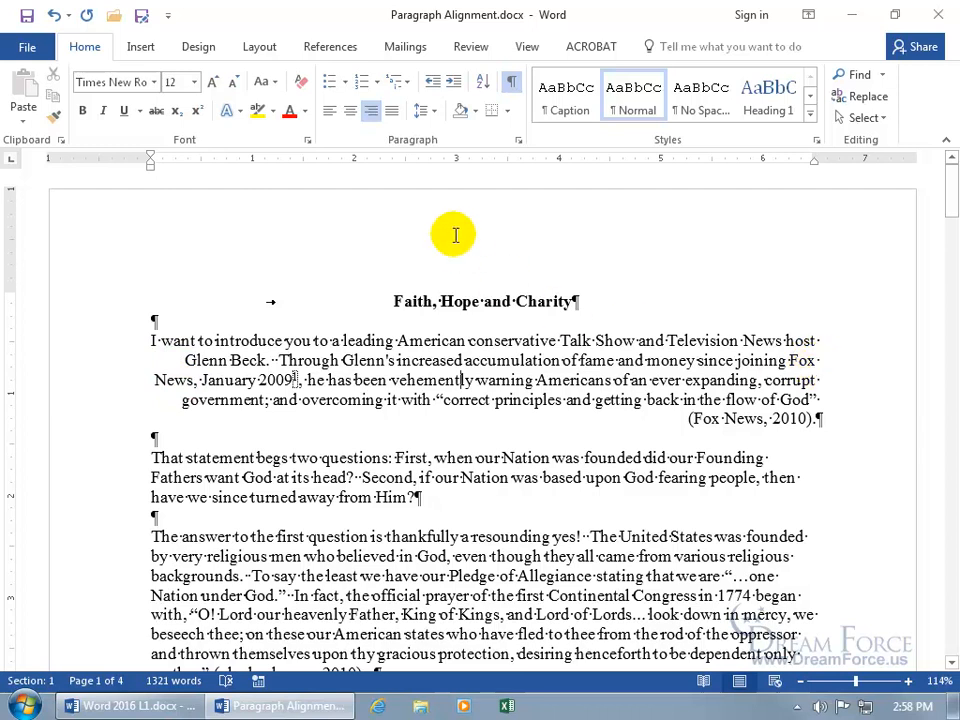
pyautogui.click(392, 115)
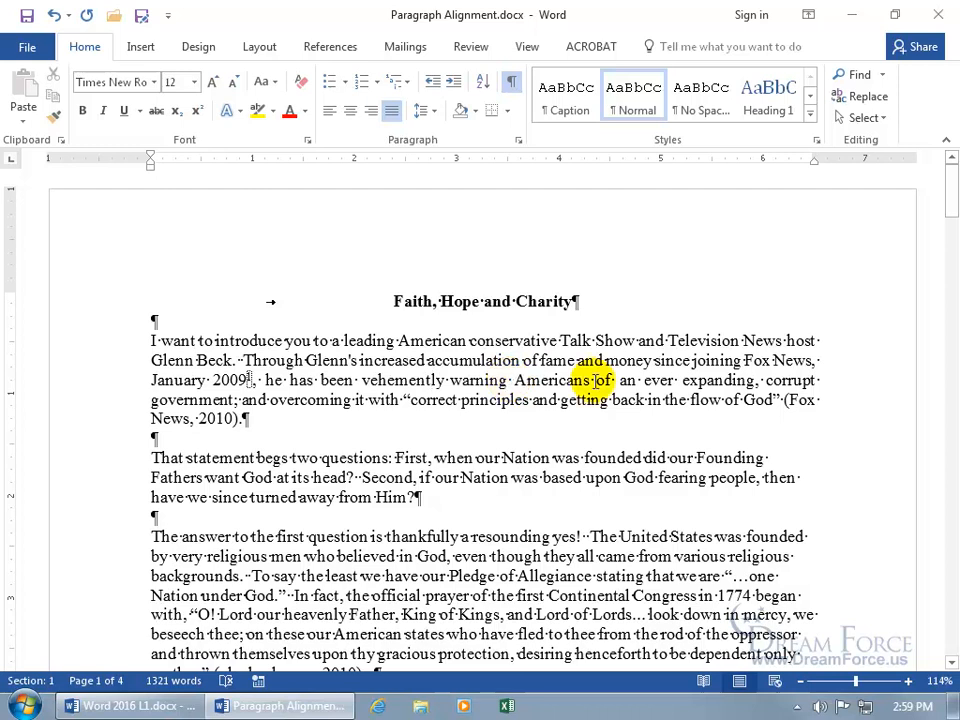
pyautogui.click(511, 82)
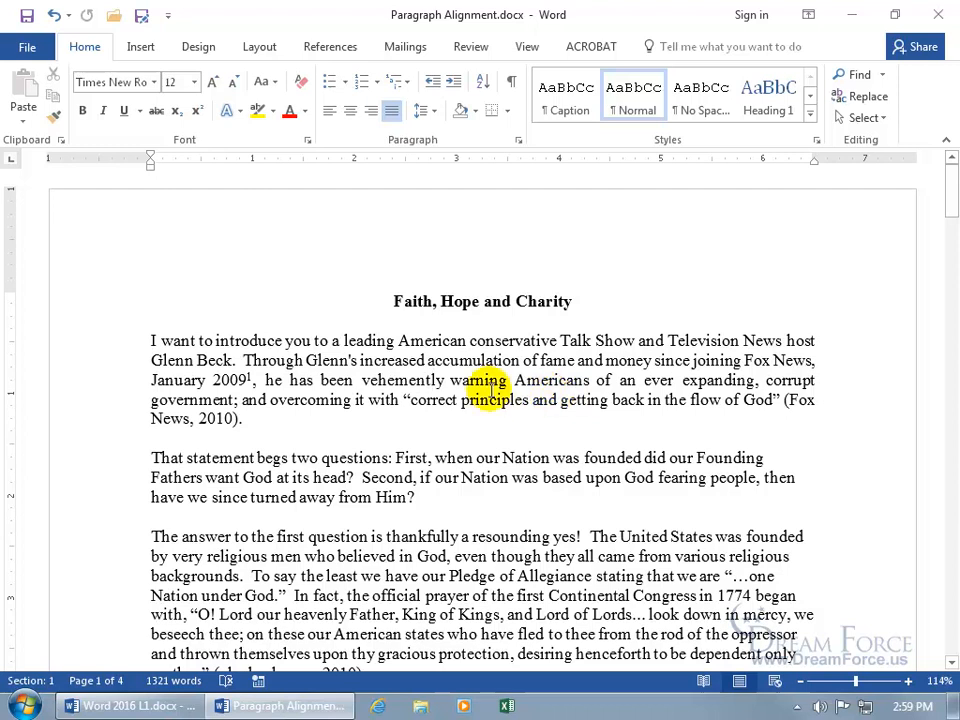
# - Start right-aligned text on the empty line below the first body paragraph and enter "Start typing"
pyautogui.click(188, 441)
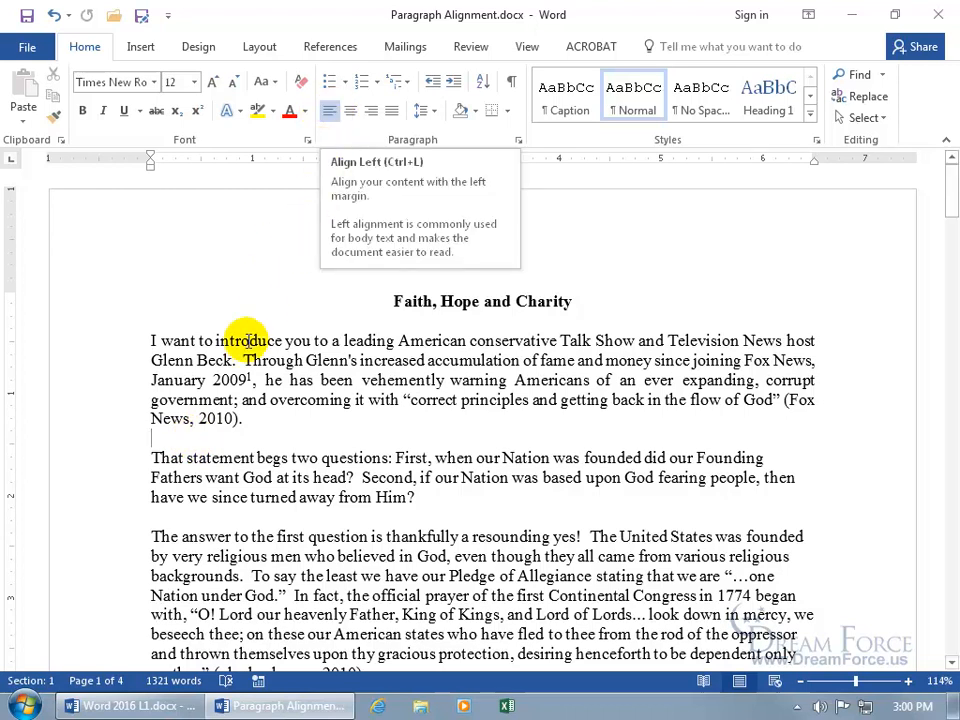
pyautogui.click(185, 438)
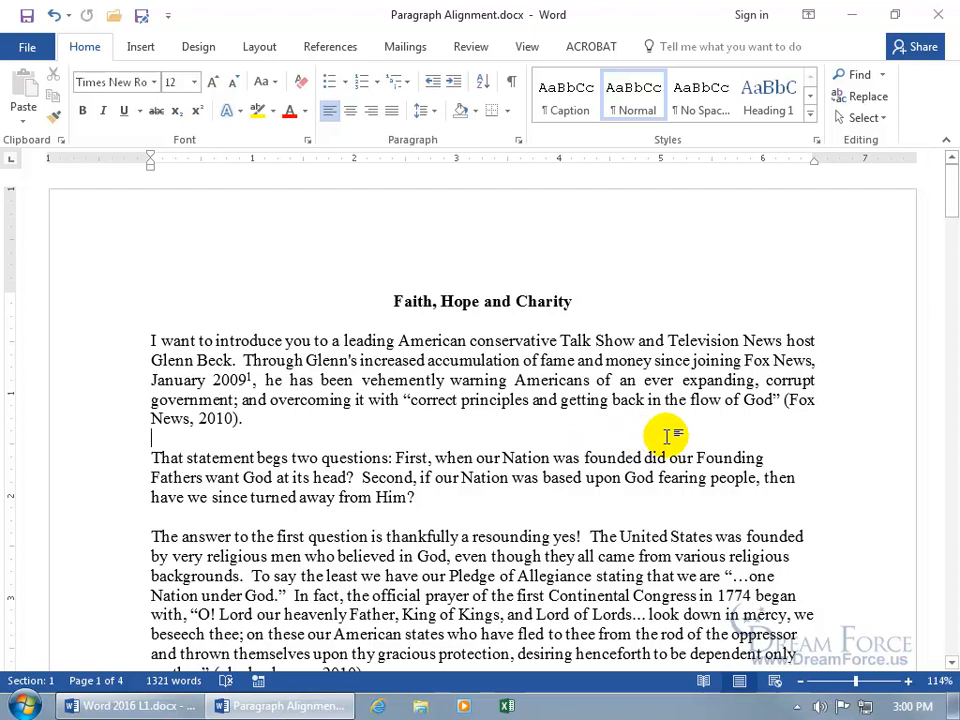
pyautogui.doubleClick(788, 434)
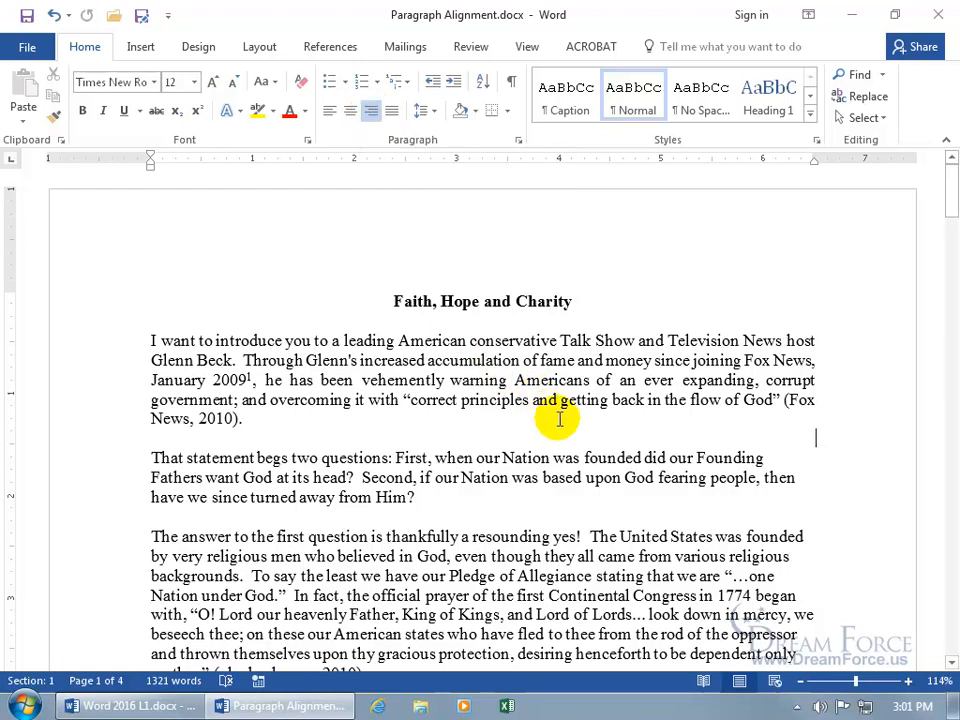
pyautogui.write('Start typing')
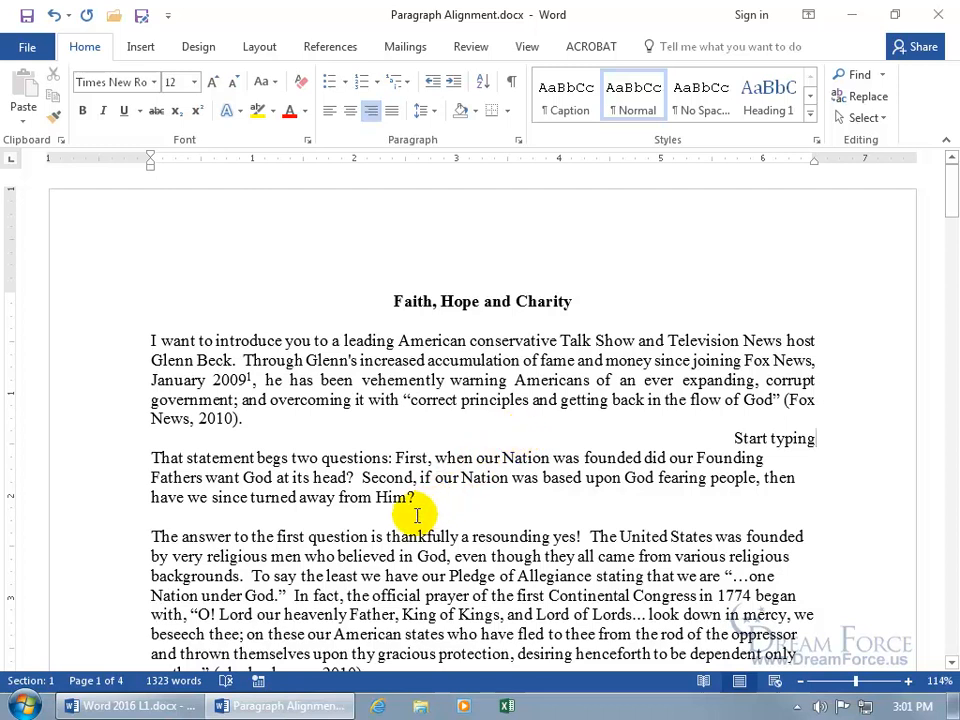
# - Start centered text on the empty line below the second body paragraph and enter "Fast clicker"
pyautogui.click(232, 515)
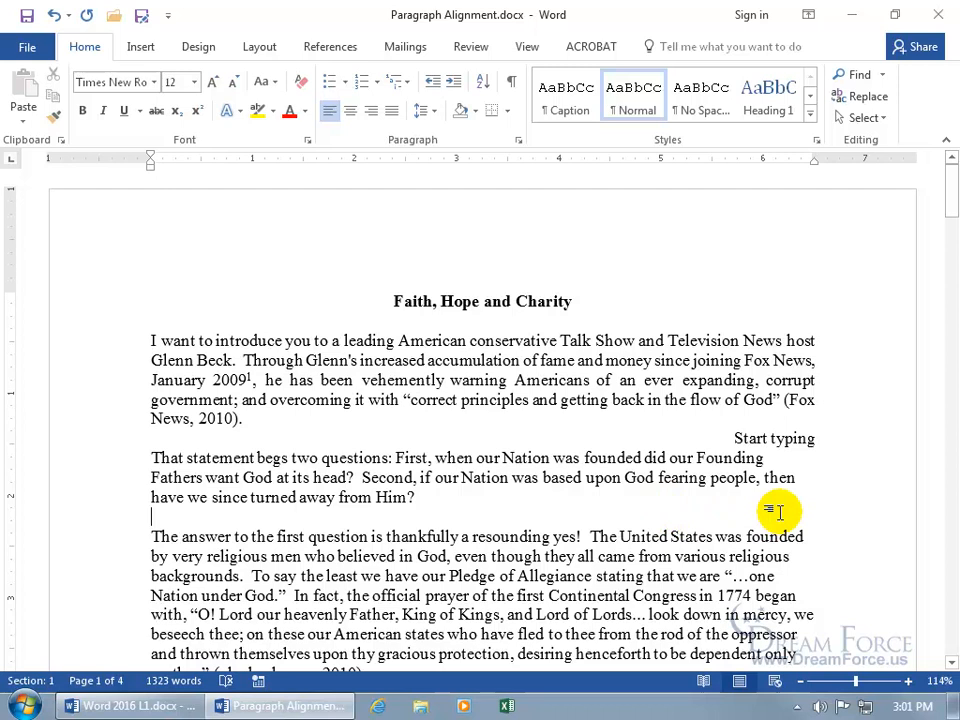
pyautogui.doubleClick(480, 516)
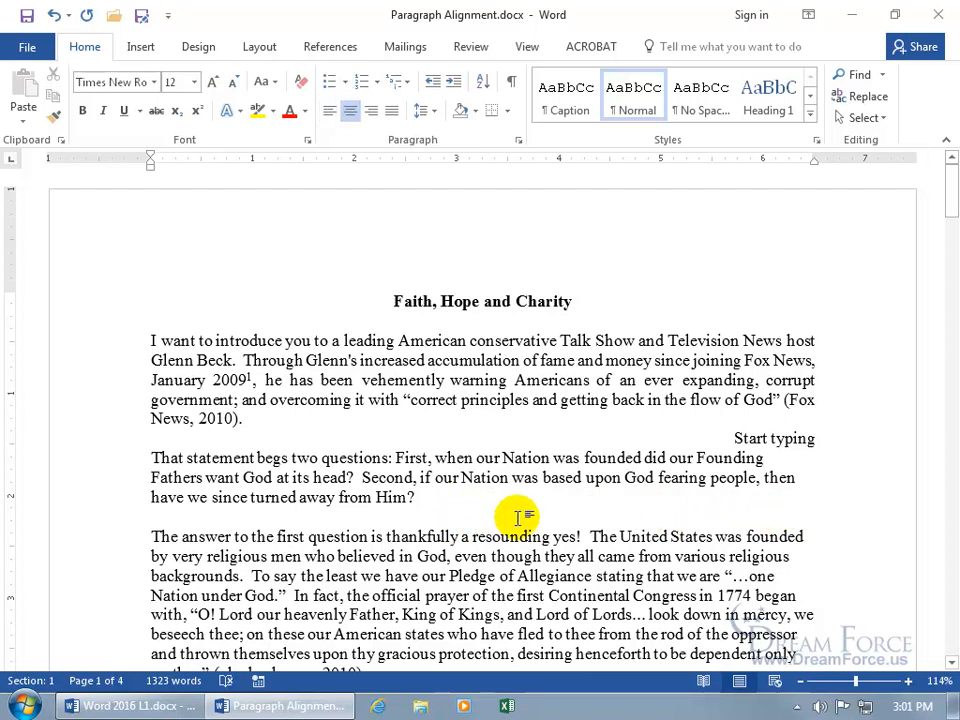
pyautogui.write('Fast clicker')
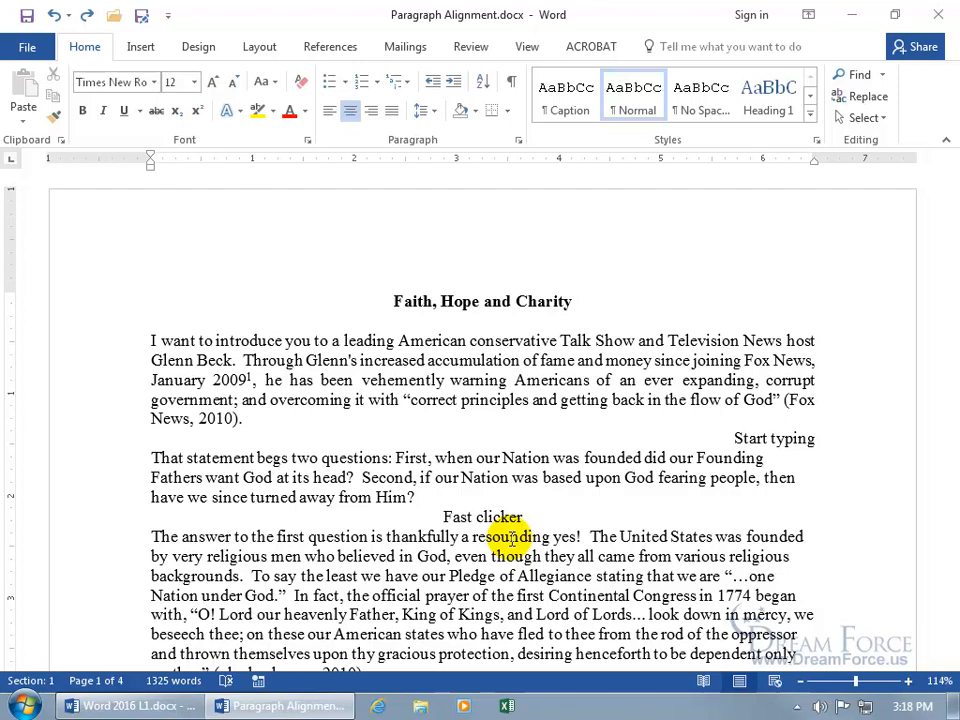
# - Try automatic hyphenation on the document, check the line breaks in the page 1 footnotes, and undo the hyphenation
pyautogui.click(257, 47)
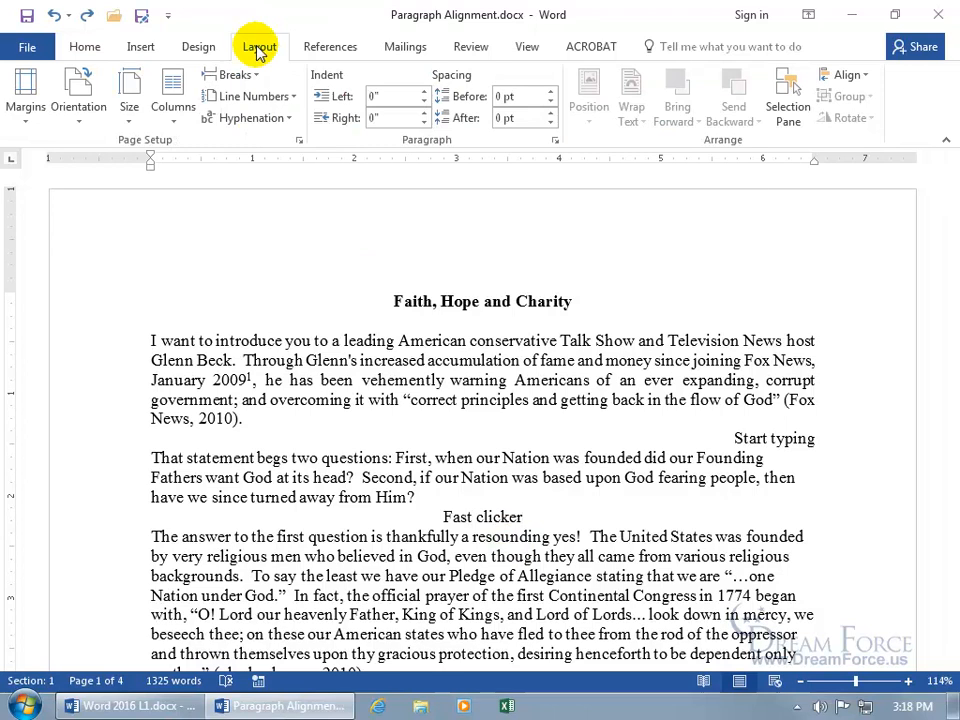
pyautogui.click(242, 128)
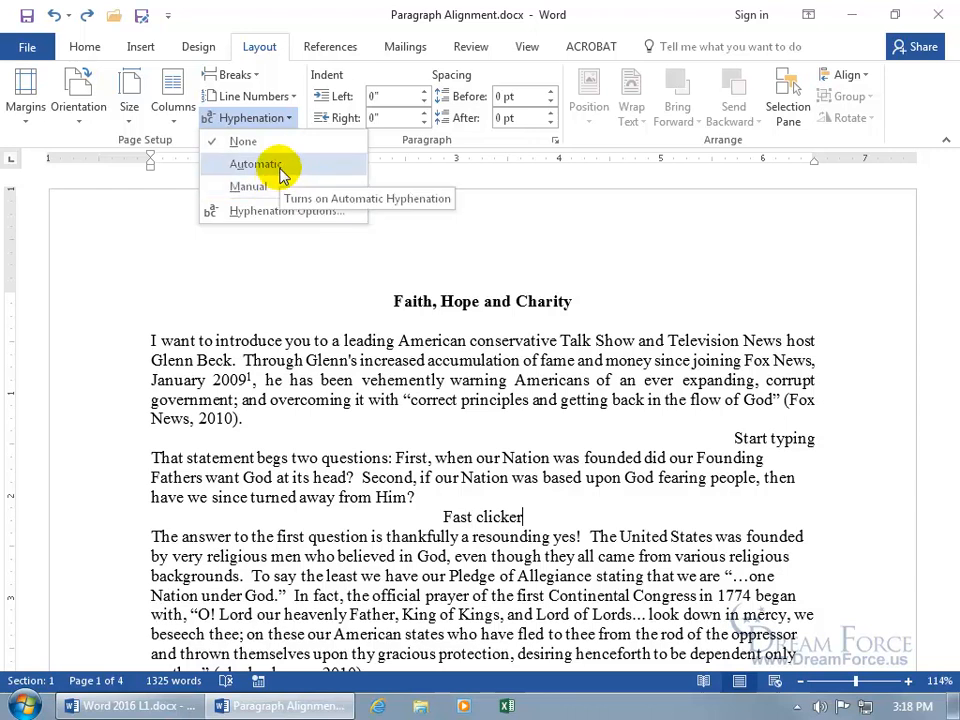
pyautogui.click(280, 170)
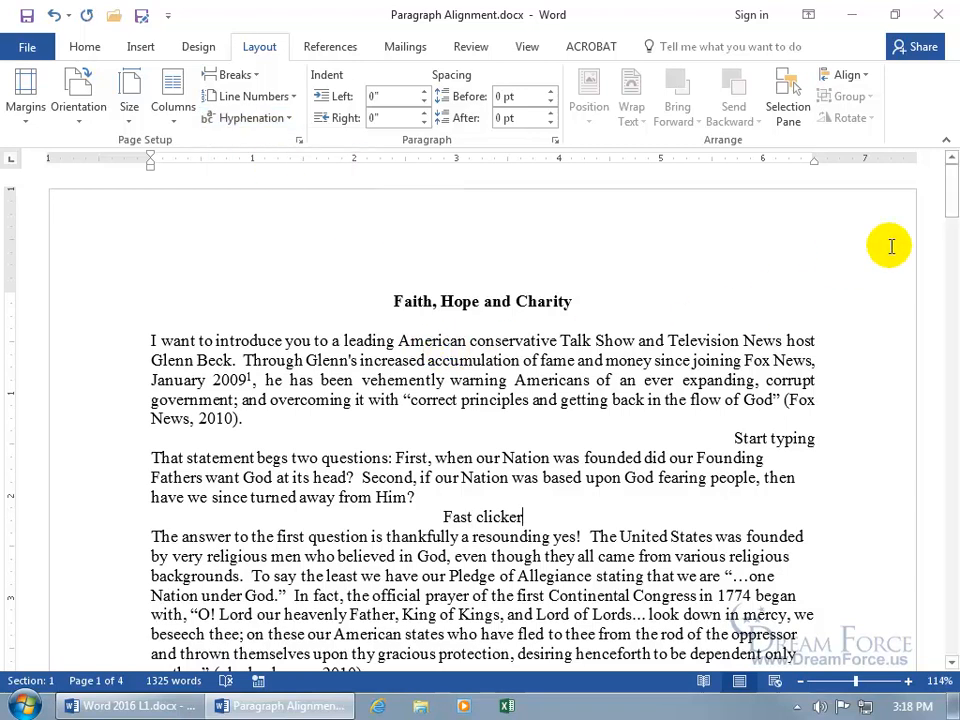
pyautogui.moveTo(953, 192); pyautogui.dragTo(943, 268)
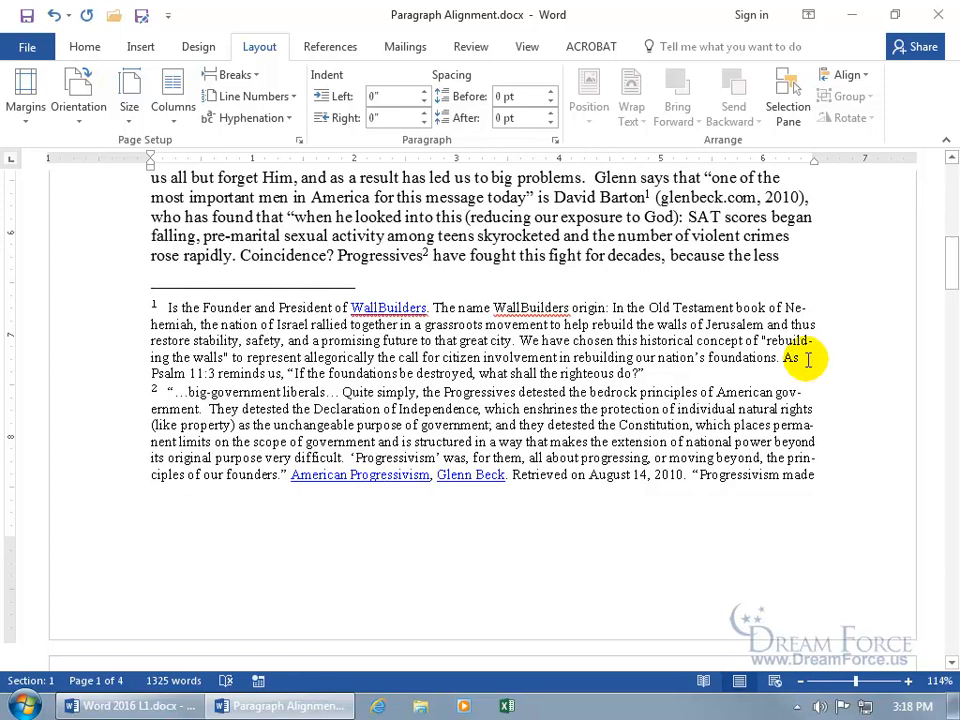
pyautogui.click(812, 310)
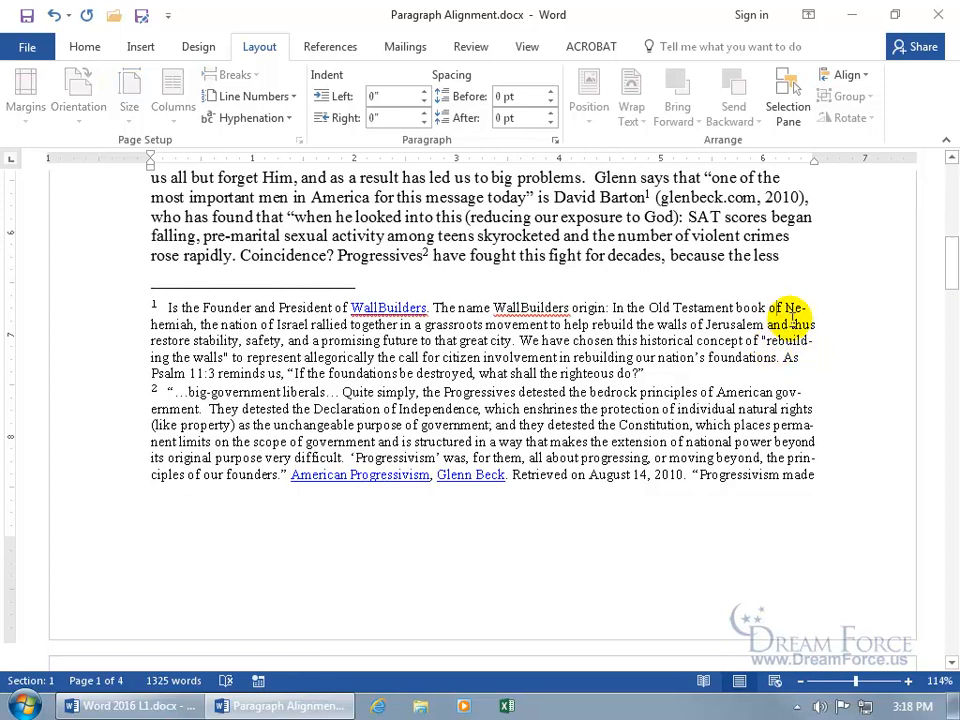
pyautogui.click(784, 312)
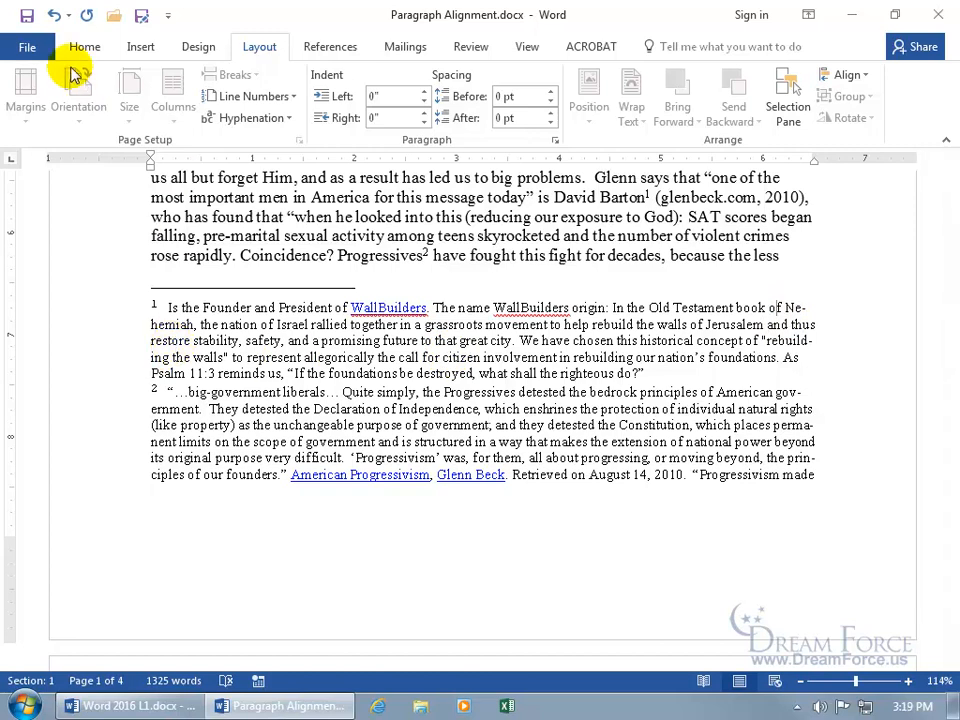
pyautogui.click(53, 15)
pyautogui.scroll(-5, 366, 405)
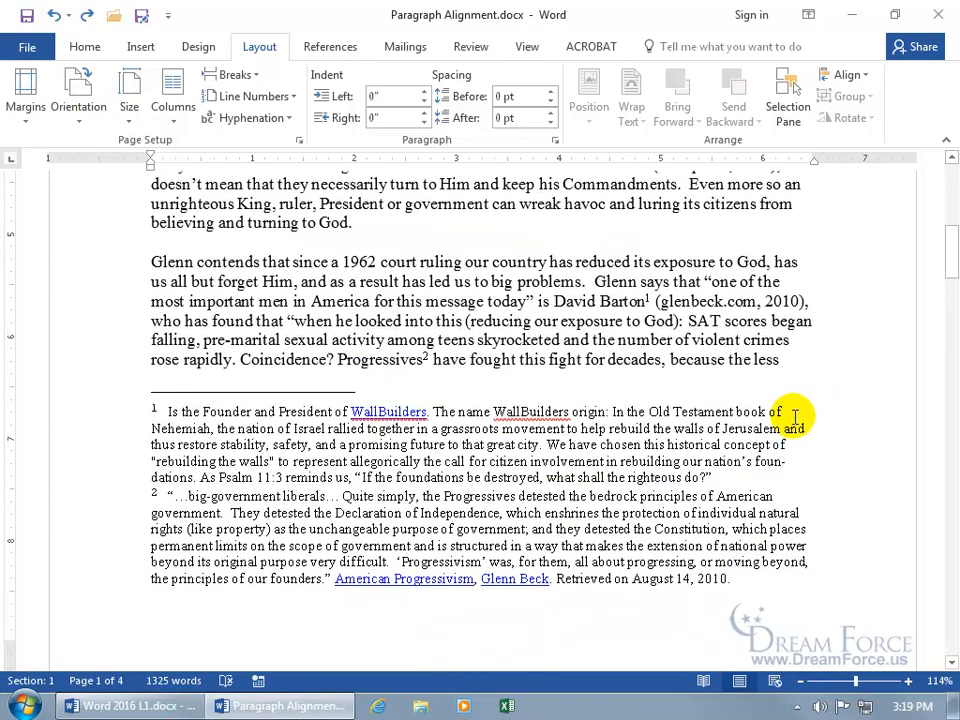
# - Apply automatic hyphenation once more to compare the footnotes, and set the document's hyphenation back to None
pyautogui.click(271, 121)
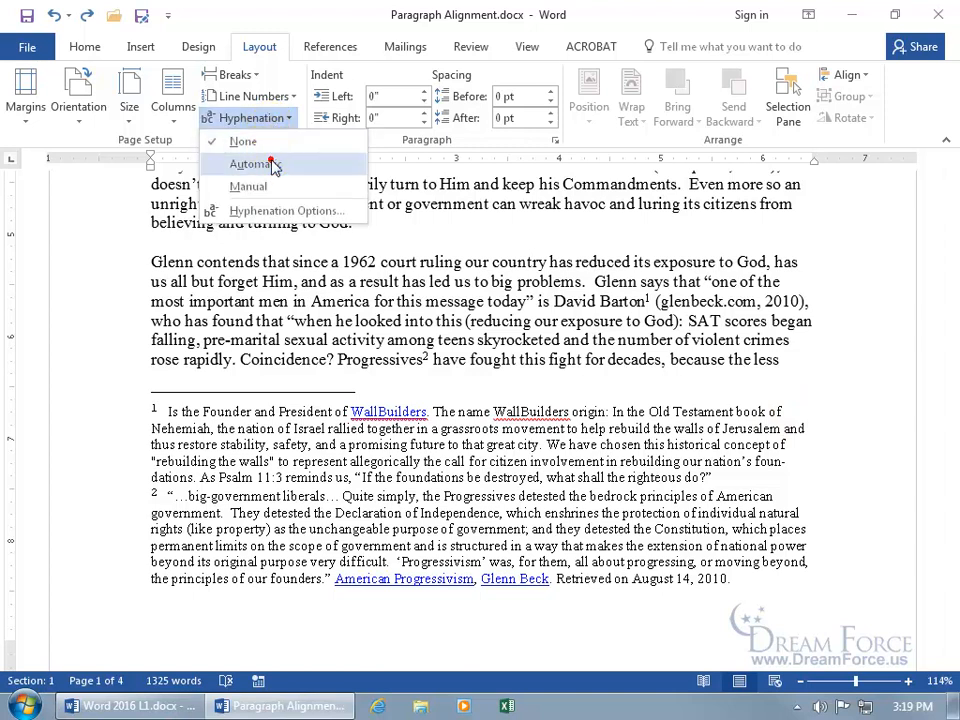
pyautogui.click(272, 163)
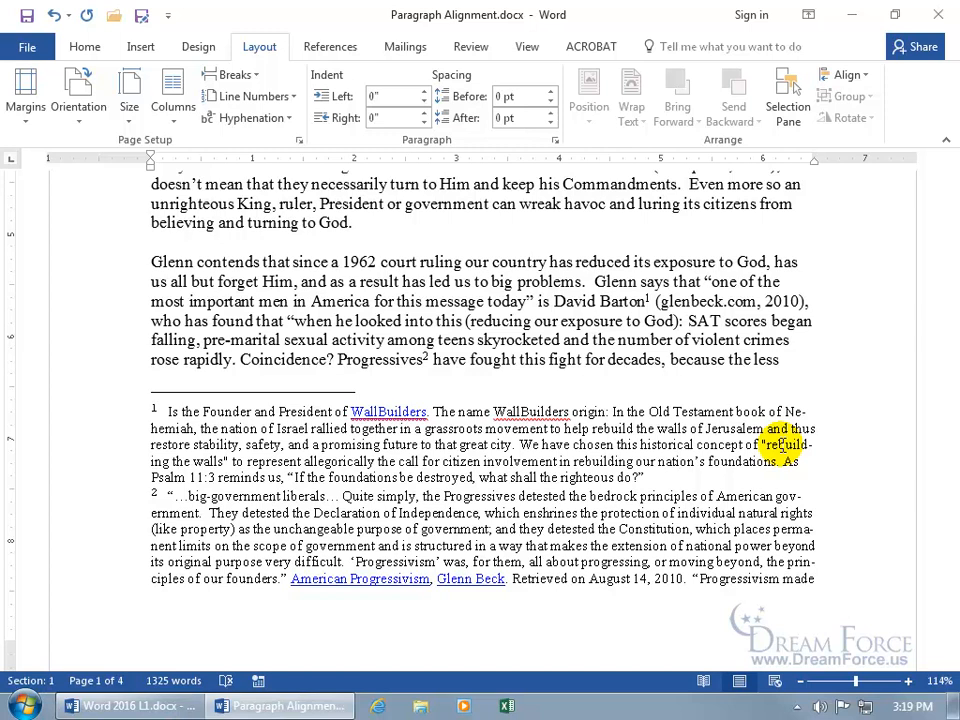
pyautogui.click(286, 119)
pyautogui.click(246, 141)
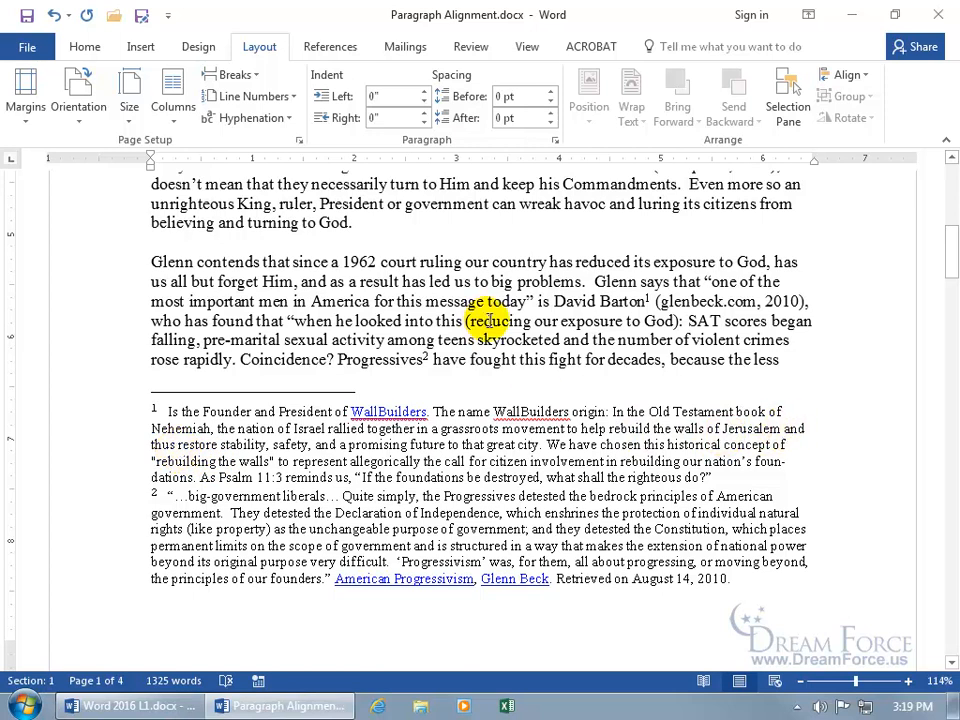
pyautogui.scroll(3, 430, 280)
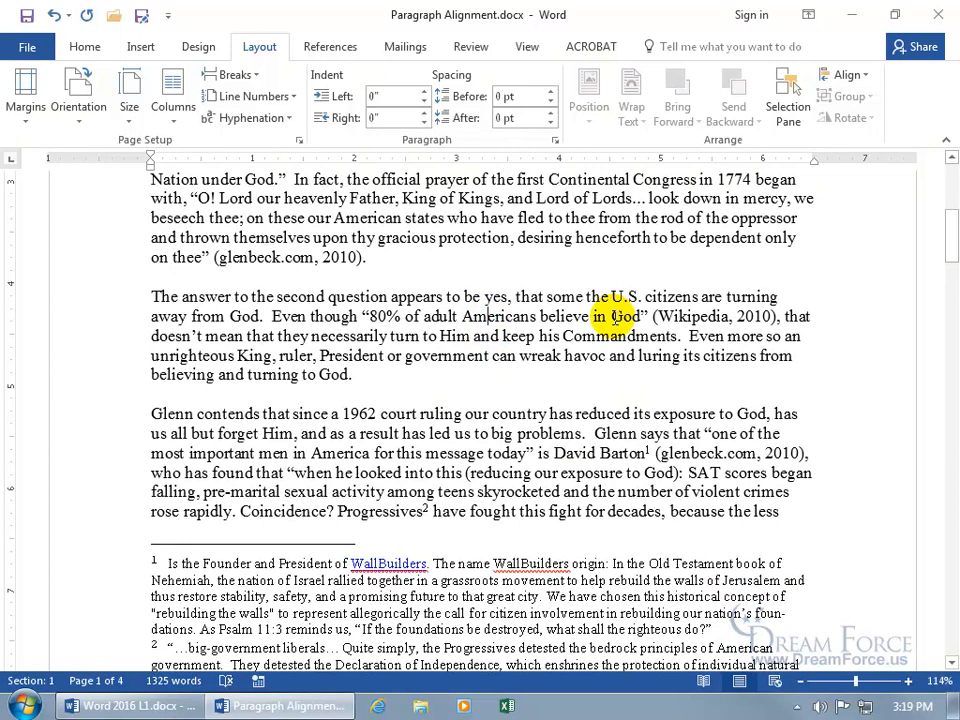
# - Try manual hyphenation on the body text
pyautogui.click(281, 120)
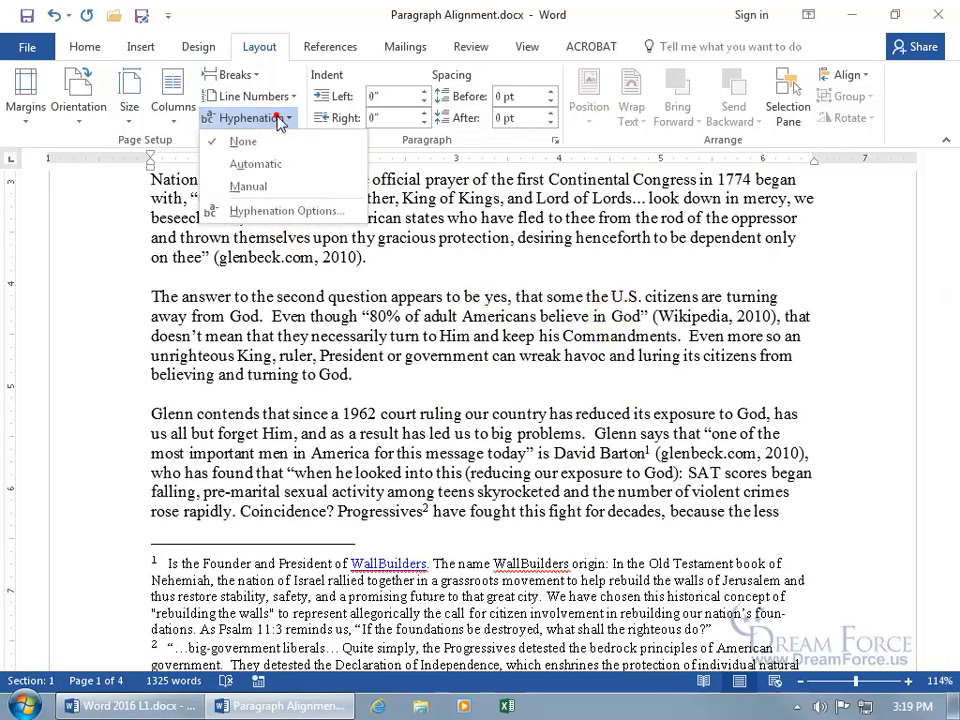
pyautogui.click(262, 187)
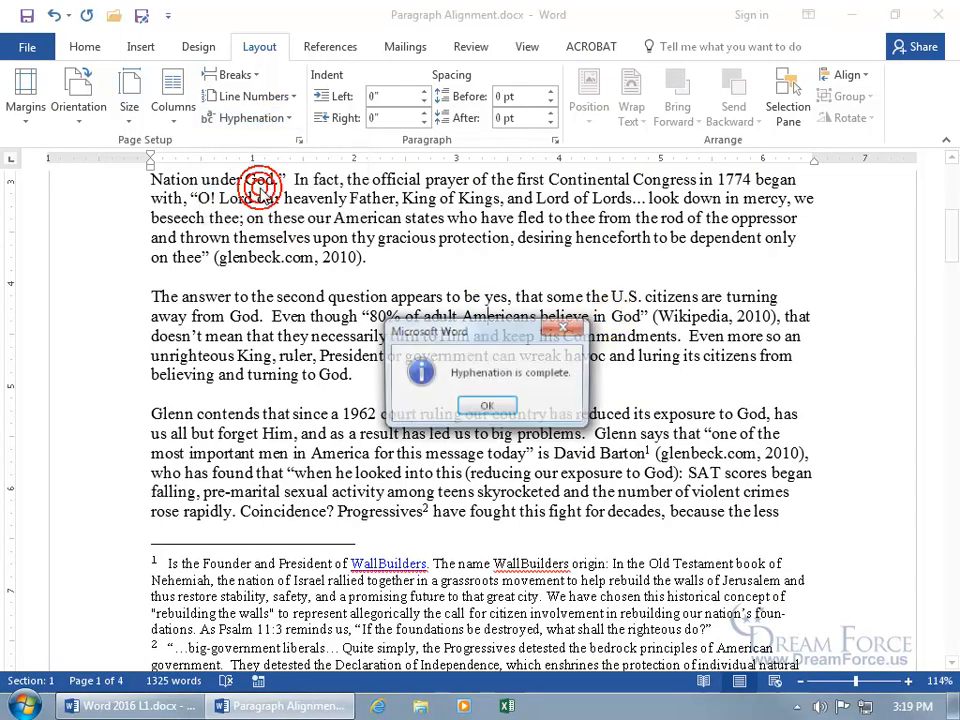
pyautogui.click(486, 408)
# - Manually hyphenate the page 1 footnotes, accepting Ne-hemiah, gov-ernment and per-manent, and stop the hyphenation at "be-yond"
pyautogui.scroll(-3, 476, 409)
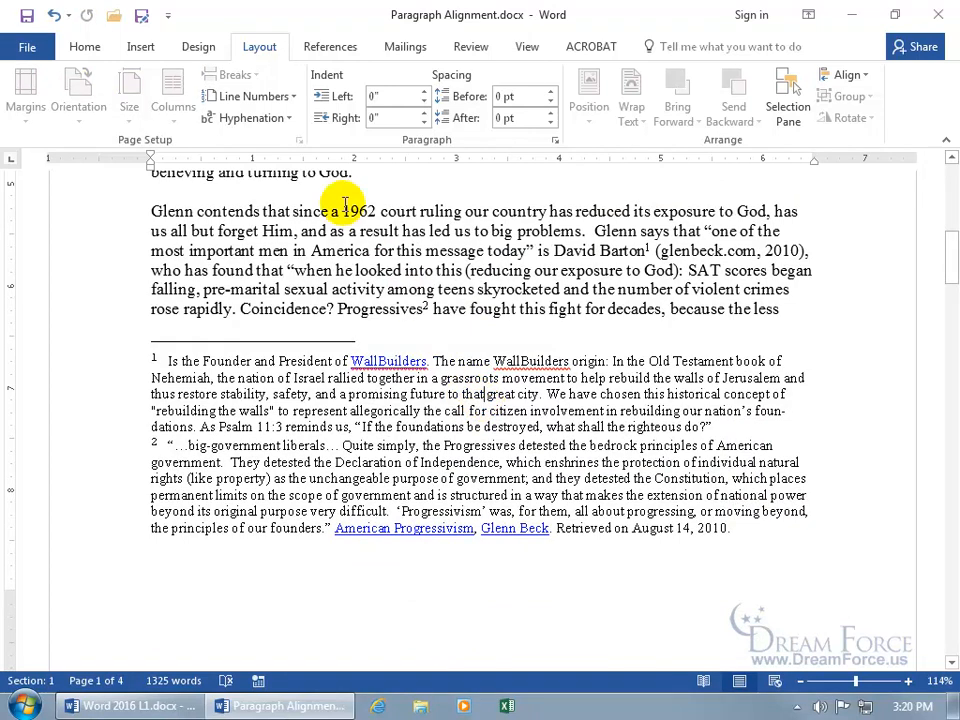
pyautogui.click(281, 118)
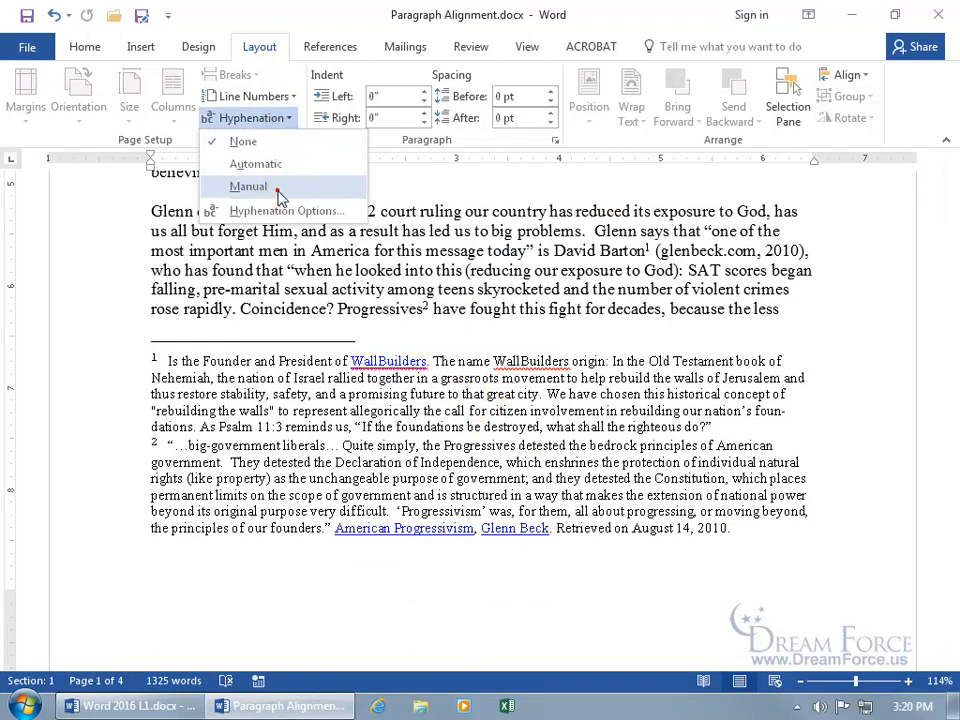
pyautogui.click(272, 188)
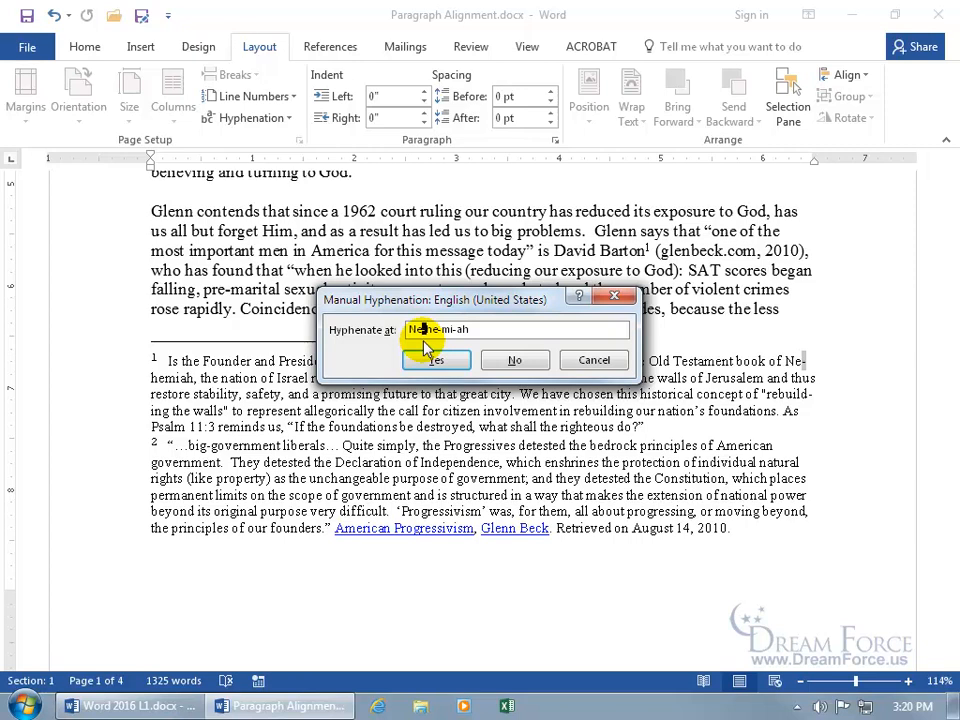
pyautogui.click(435, 357)
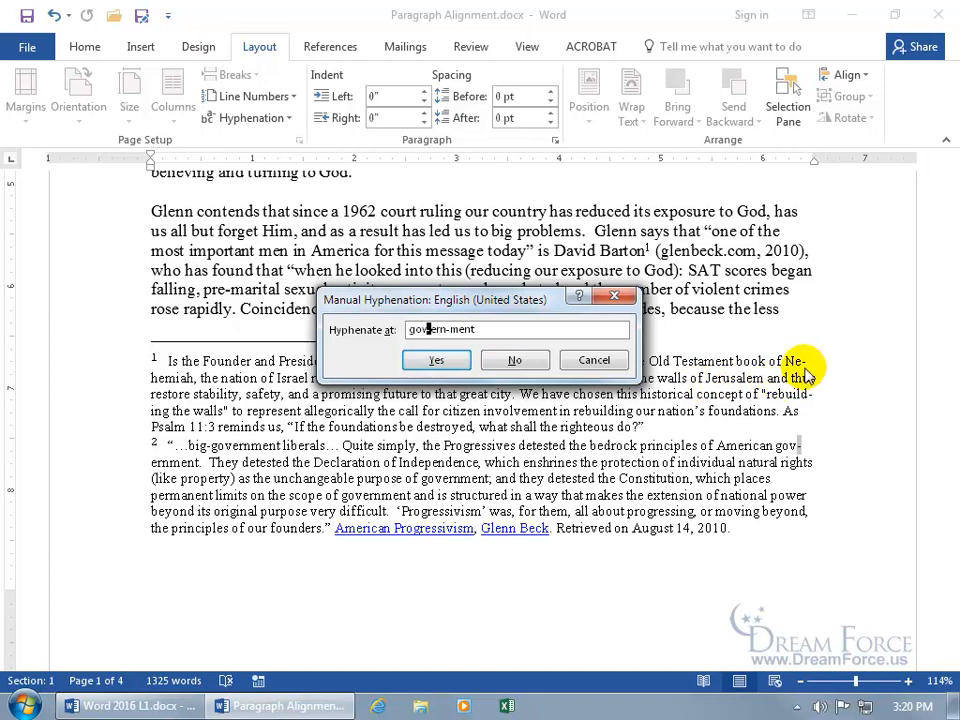
pyautogui.click(437, 360)
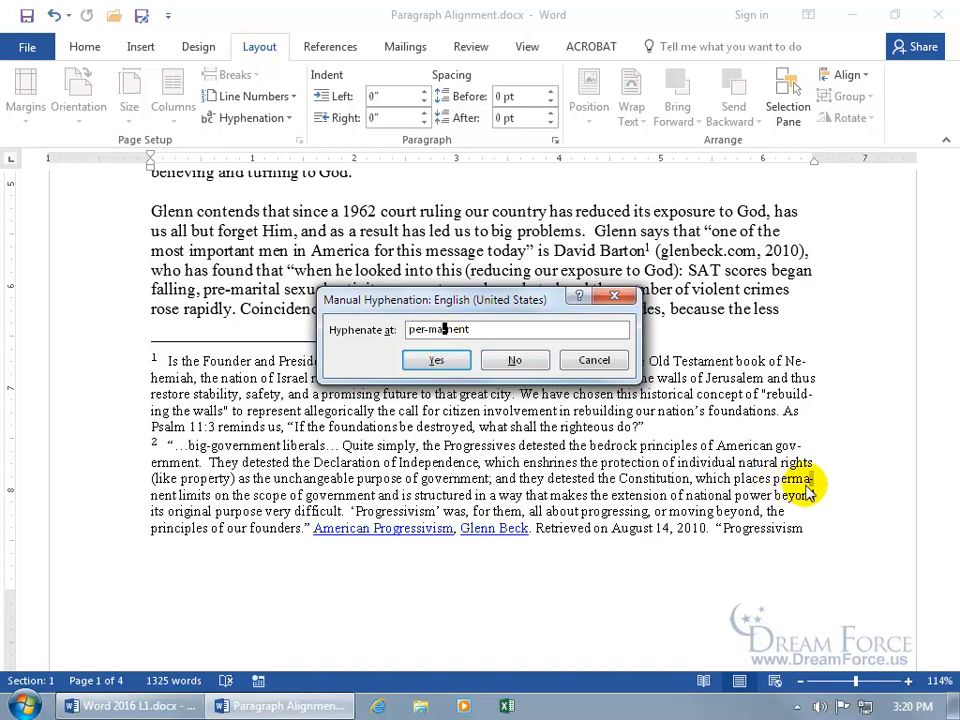
pyautogui.click(424, 329)
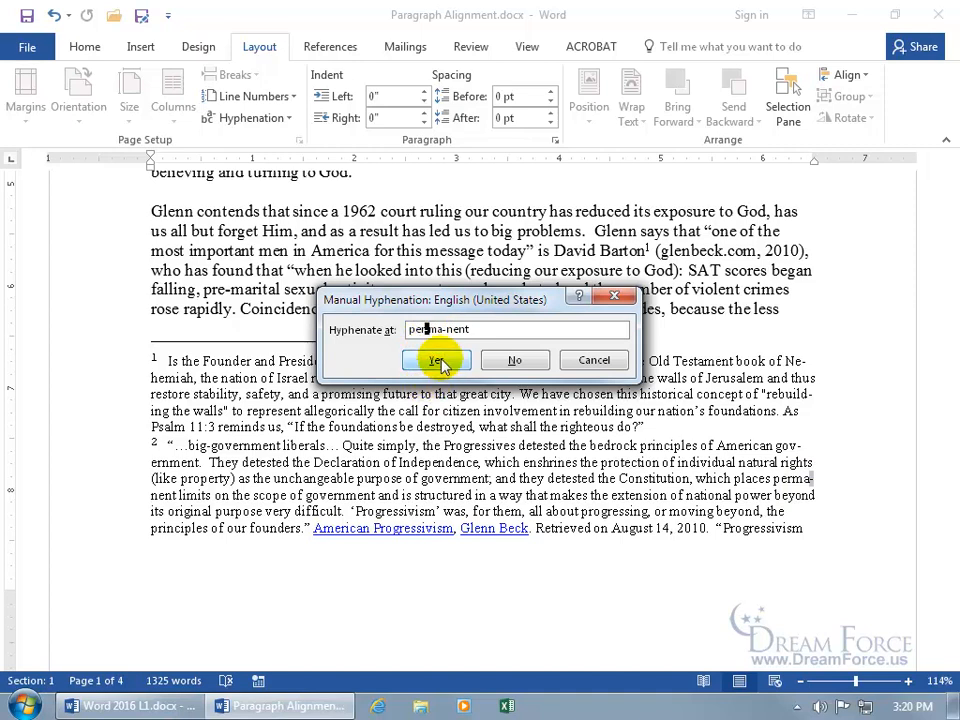
pyautogui.click(437, 361)
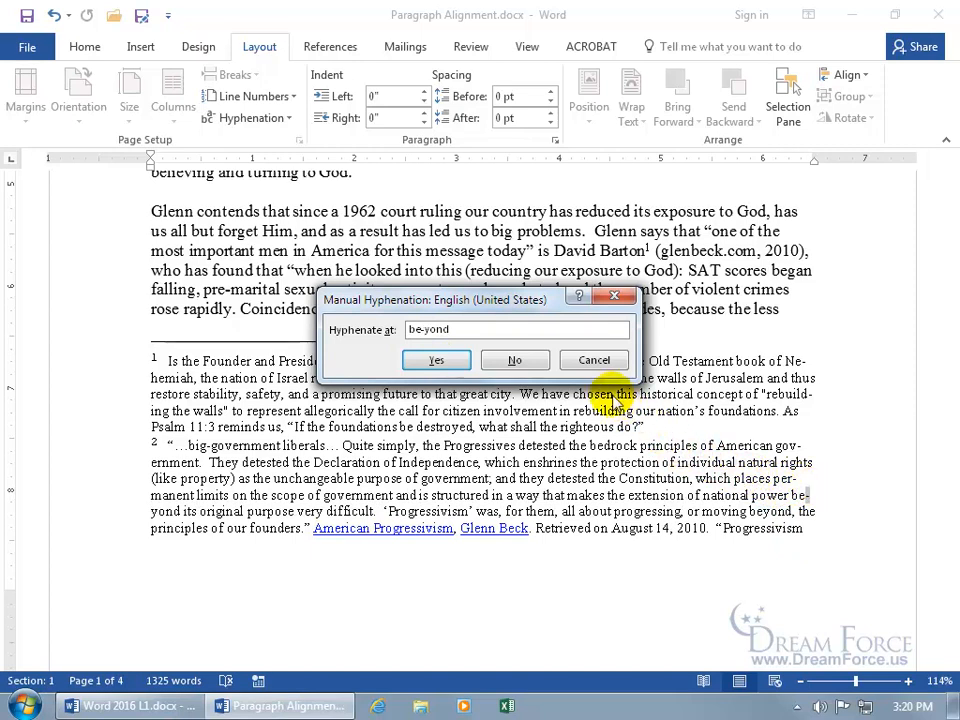
pyautogui.click(594, 360)
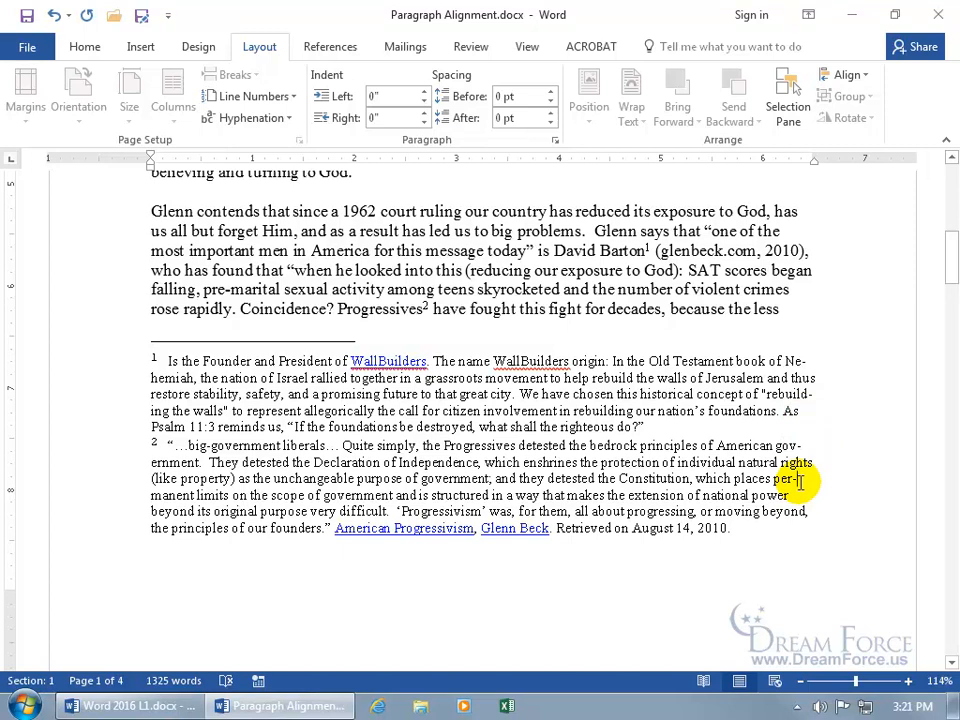
# - Try automatic hyphenation with the footnotes already hyphenated by hand, and set the hyphenation back to None
pyautogui.click(264, 122)
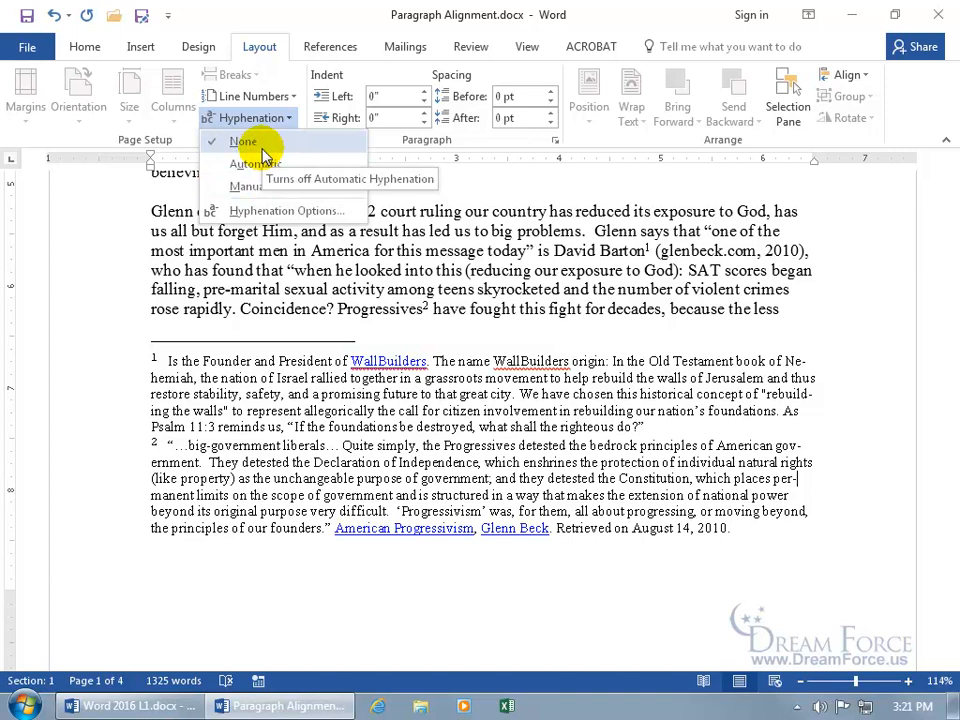
pyautogui.click(258, 163)
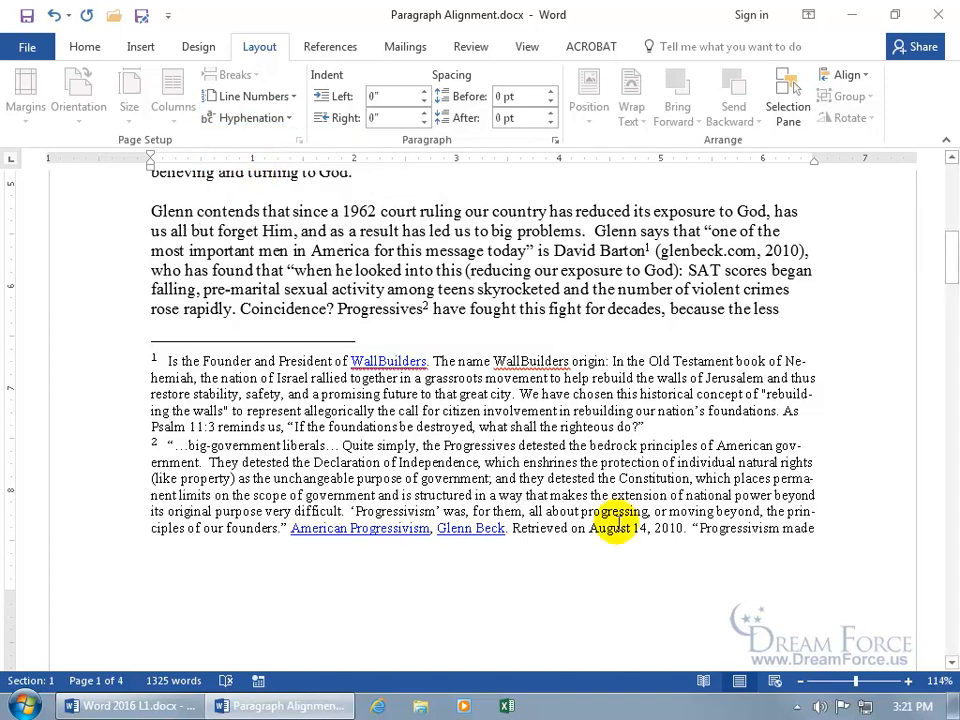
pyautogui.click(245, 118)
pyautogui.click(262, 139)
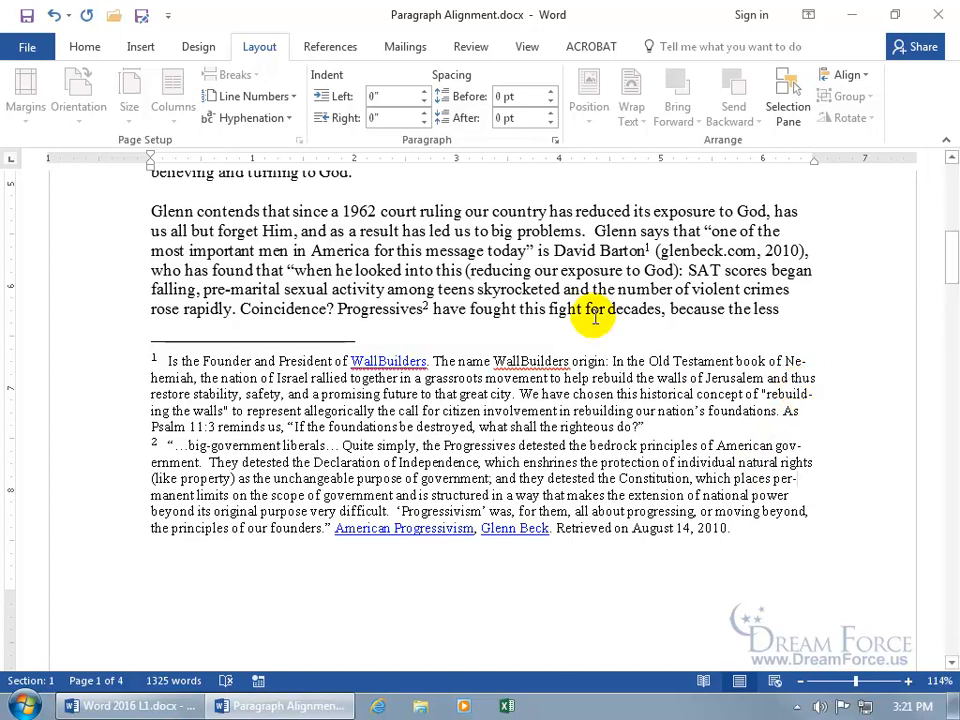
# - Set the limit for consecutive hyphens to No limit in the hyphenation options, start manual hyphenation from there and cancel it
pyautogui.click(284, 119)
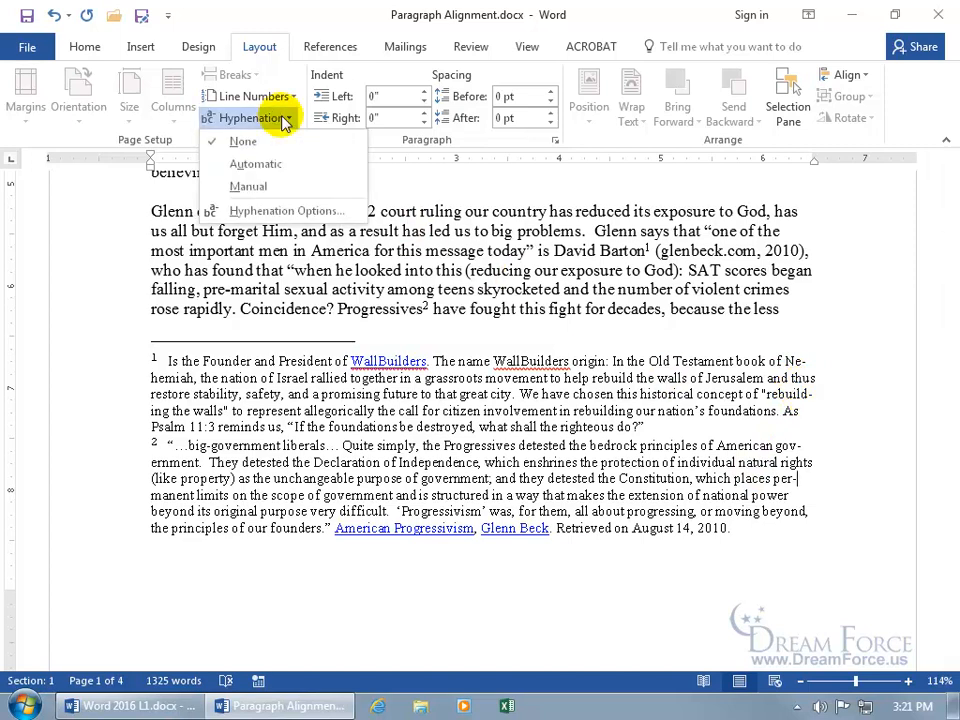
pyautogui.click(284, 212)
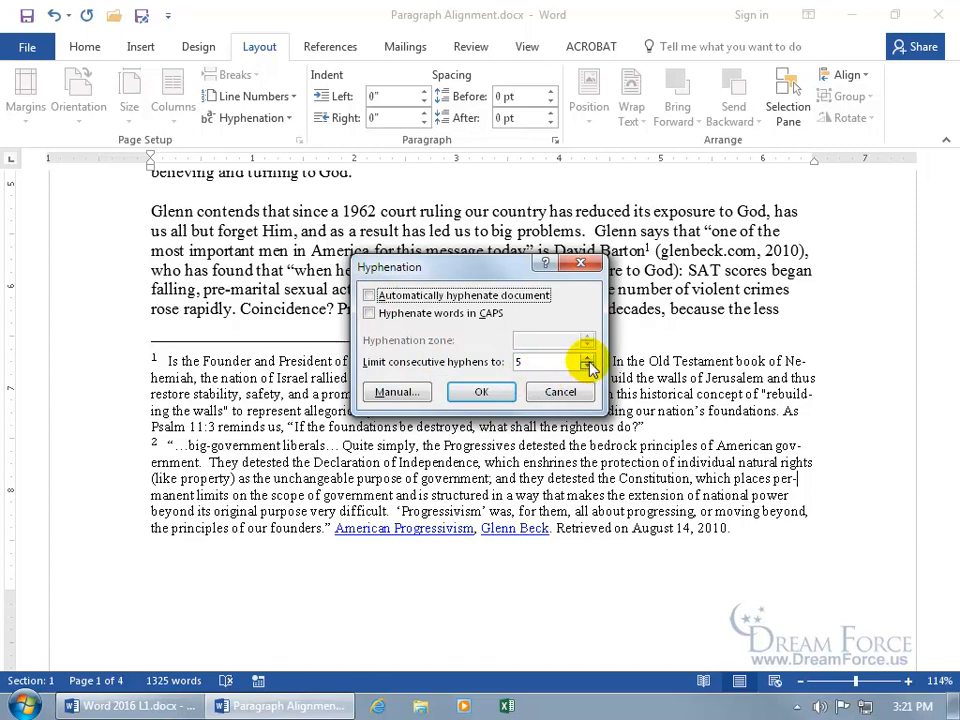
pyautogui.click(588, 357)
pyautogui.click(588, 357)
pyautogui.click(588, 357)
pyautogui.click(588, 366)
pyautogui.click(588, 366)
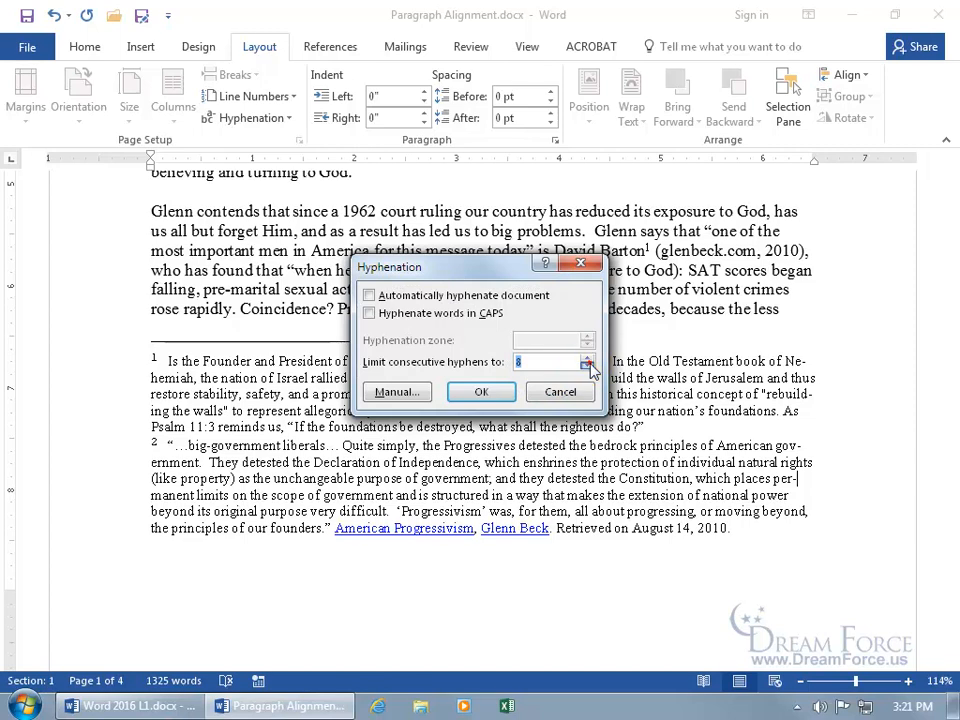
pyautogui.click(588, 366)
pyautogui.click(588, 366)
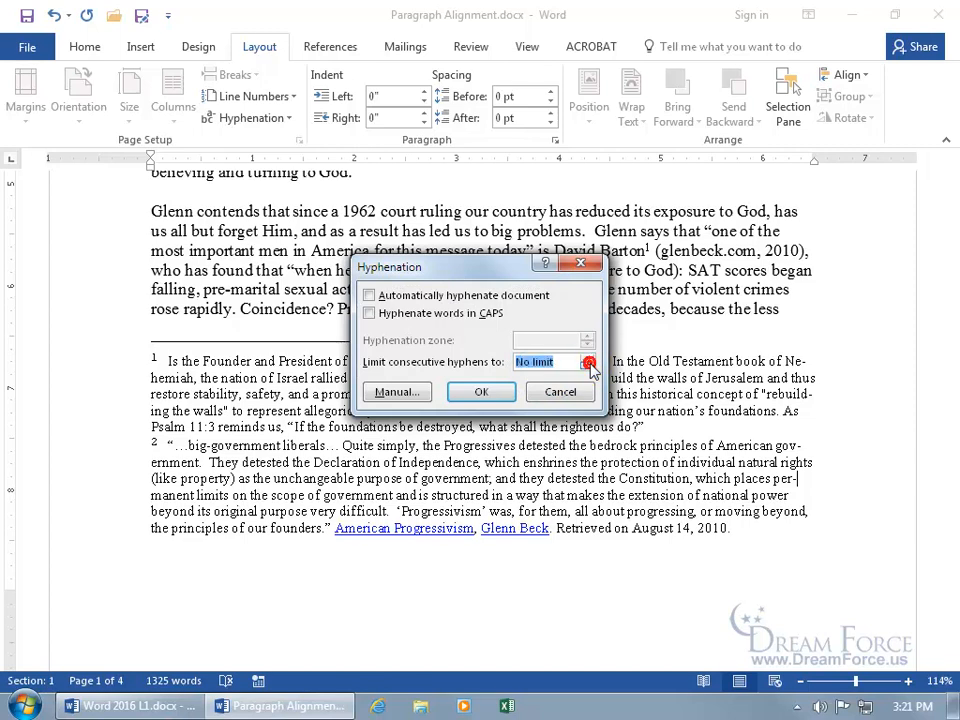
pyautogui.click(418, 397)
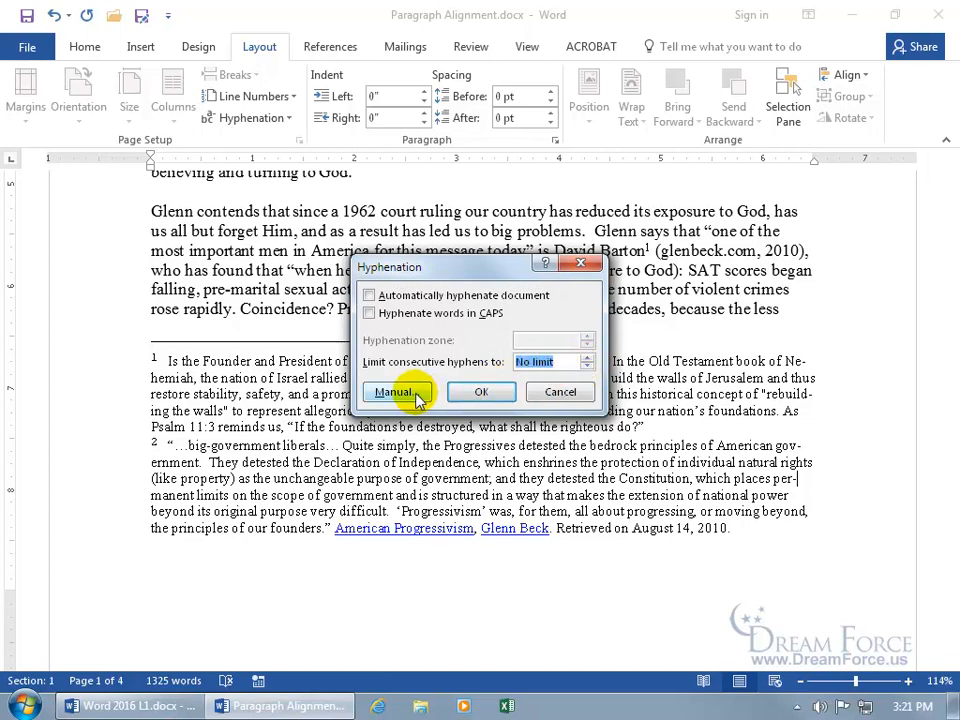
pyautogui.click(418, 397)
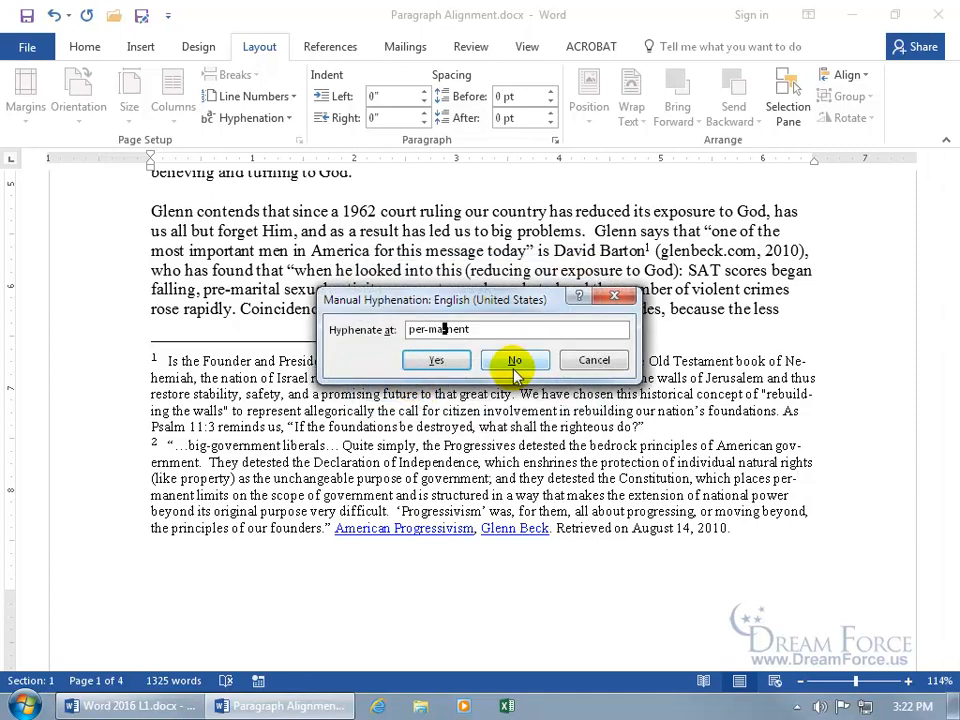
pyautogui.click(594, 360)
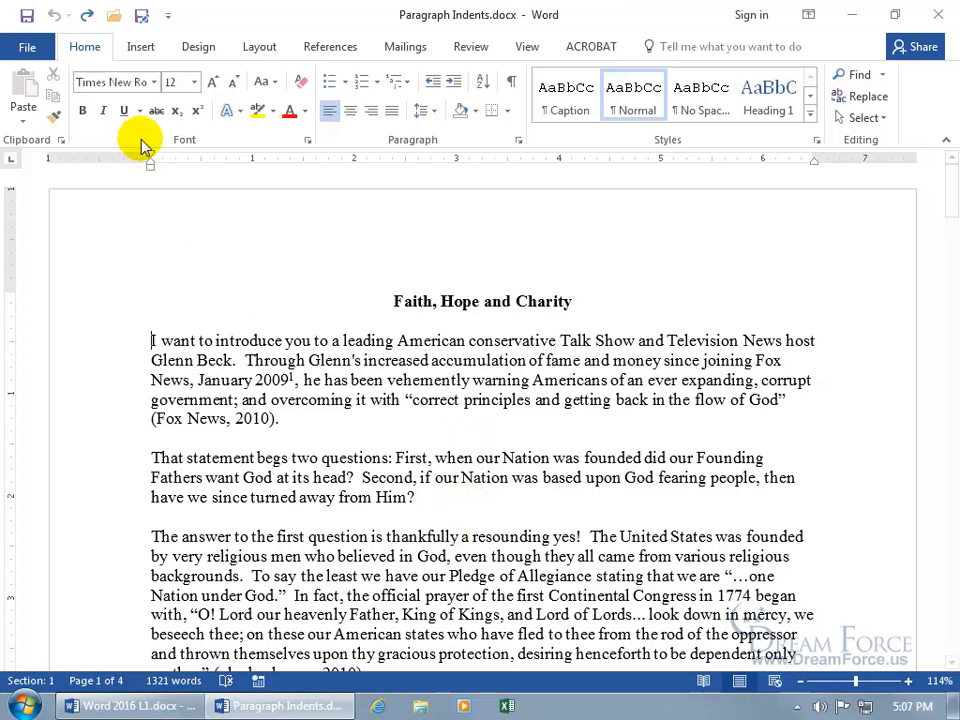
# - Show the formatting marks in Paragraph Indents.docx to examine its tabs, spaces and paragraph ends, and hide them again
pyautogui.click(511, 84)
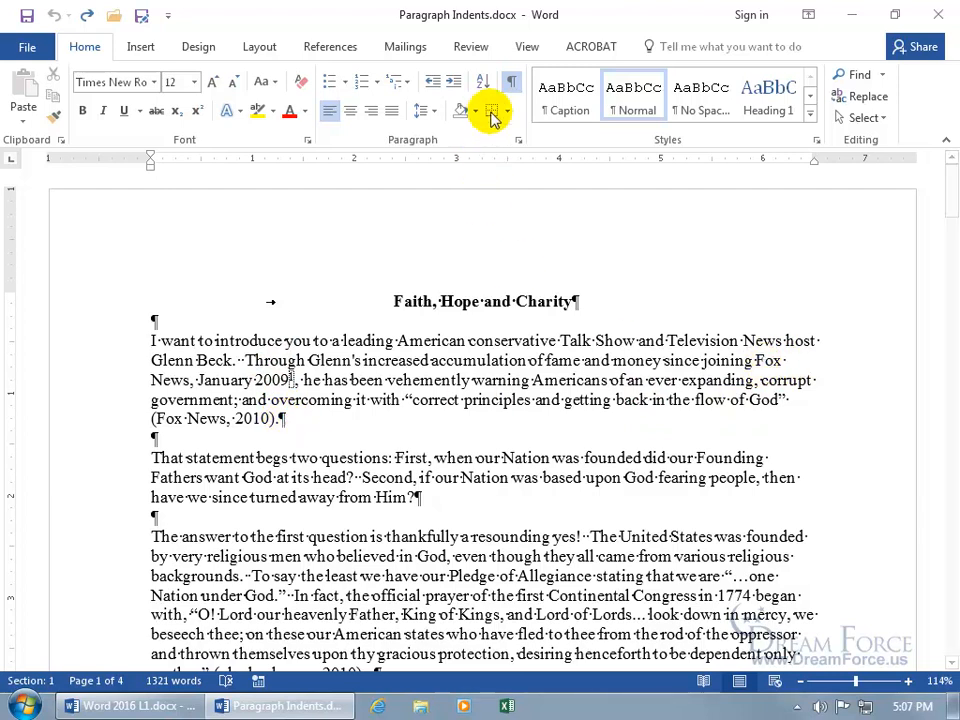
pyautogui.click(510, 81)
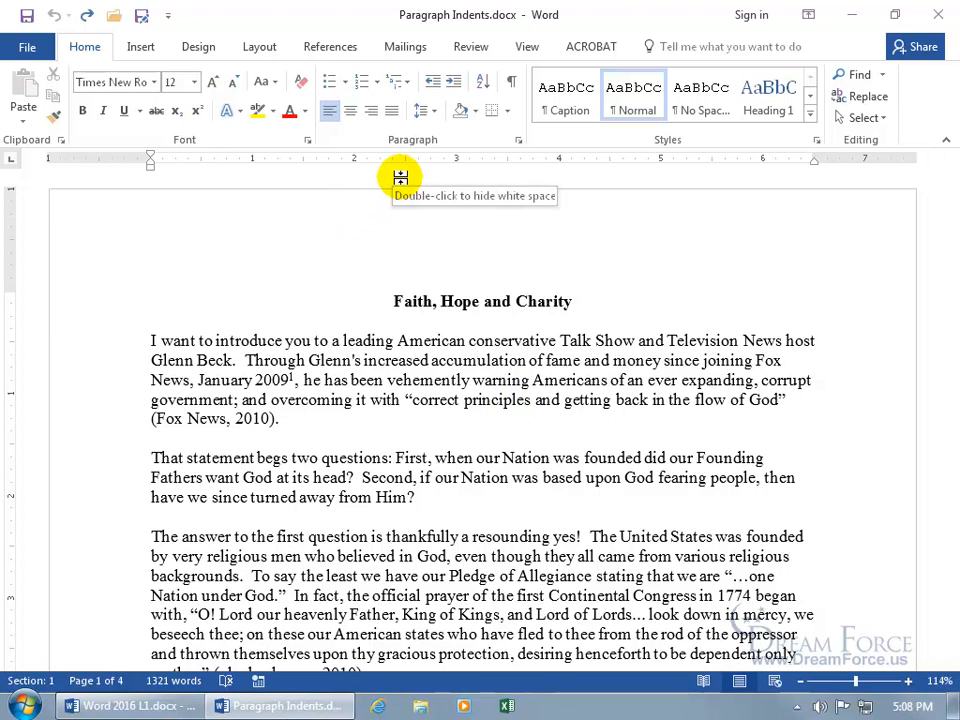
# - Indent the first body paragraph by 0.5 inch on both sides, placing its ruler markers at 6 inches and 0.5 inch
pyautogui.click(529, 50)
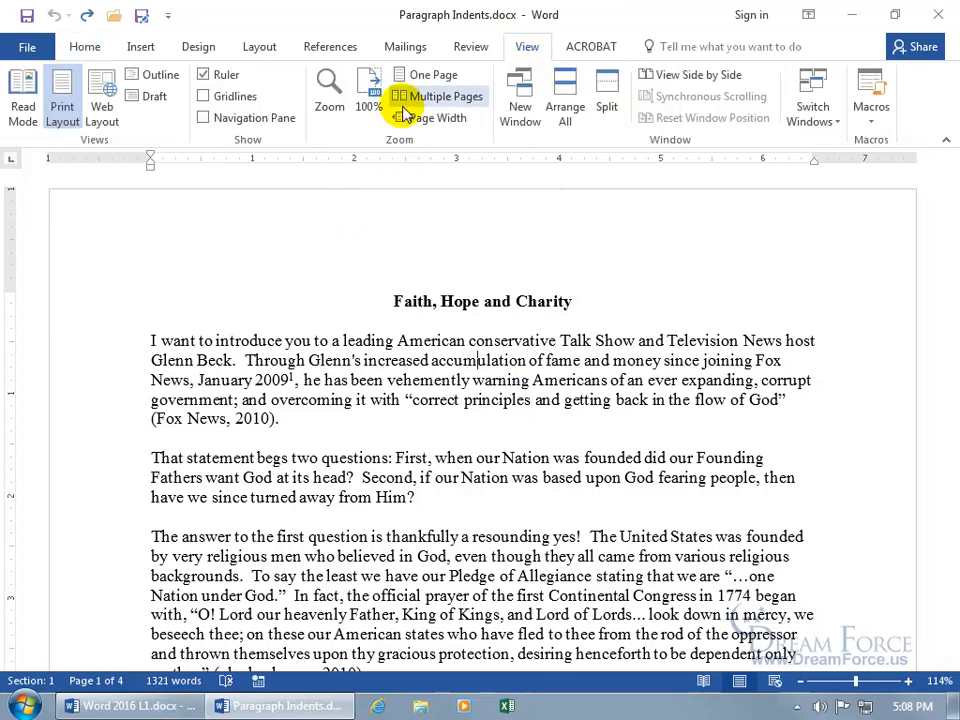
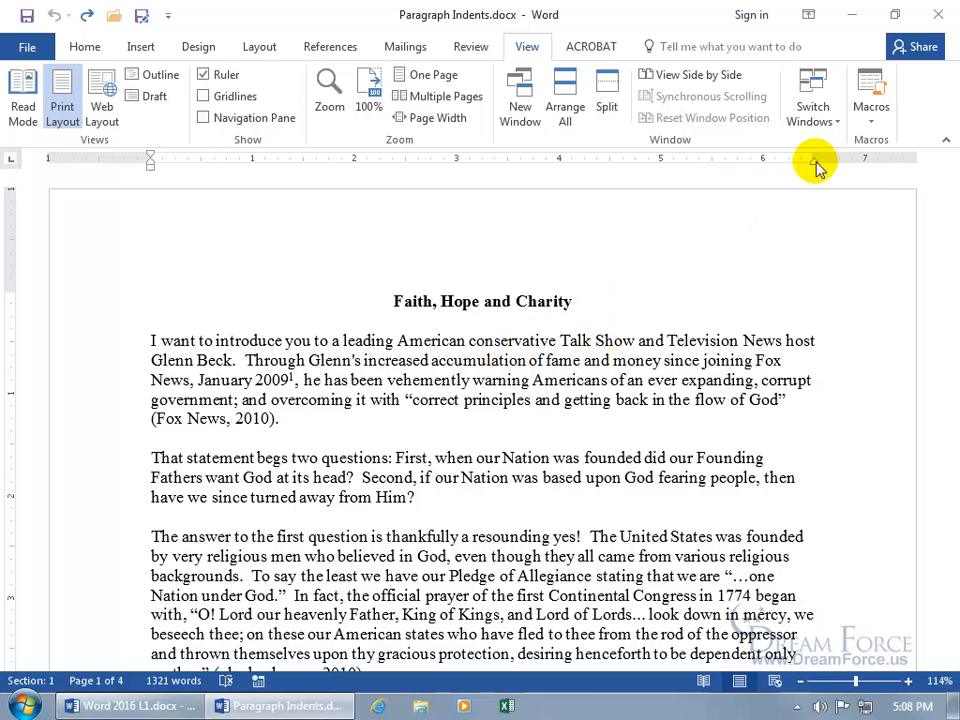
pyautogui.moveTo(815, 164); pyautogui.dragTo(763, 166)
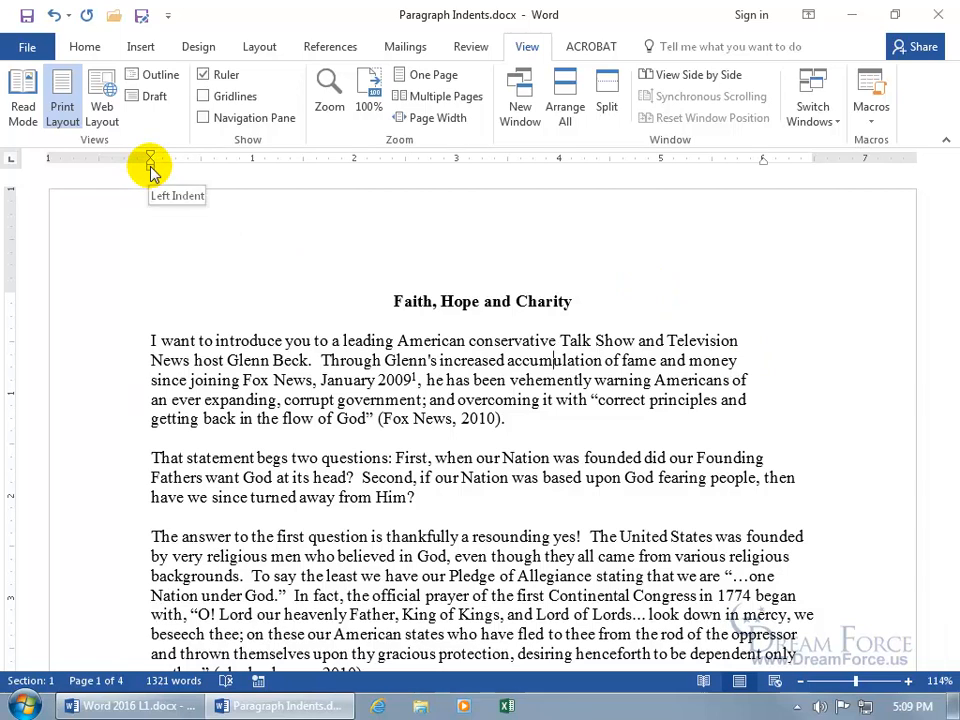
pyautogui.moveTo(150, 171); pyautogui.dragTo(200, 172)
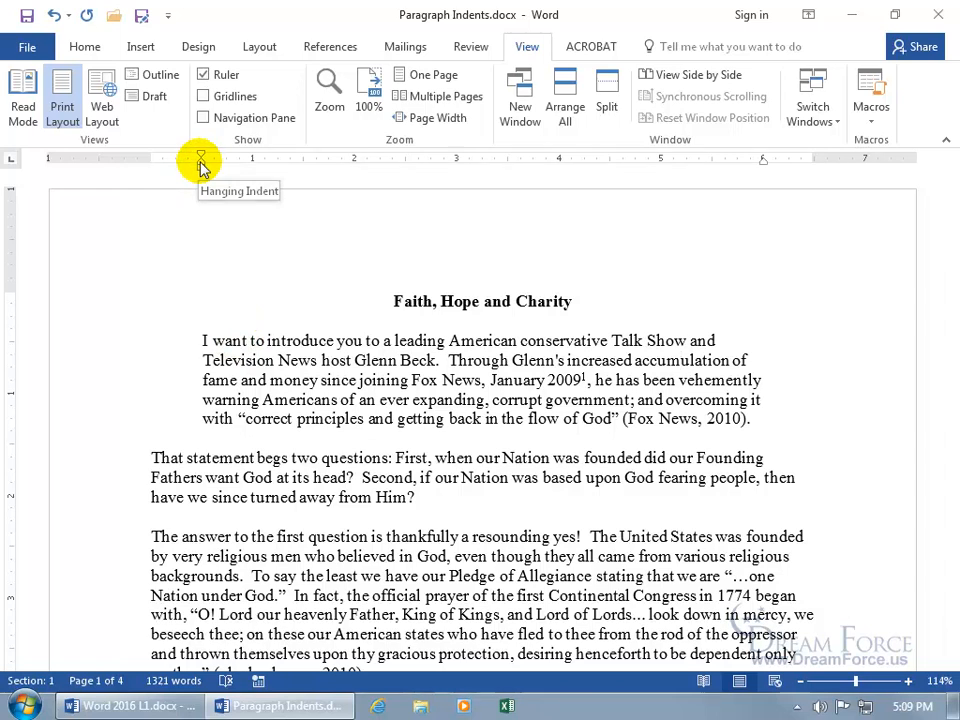
# - Try hanging indents at 1 inch and about 0.7 inch on the first body paragraph, and undo a shift of its left indent
pyautogui.moveTo(200, 162); pyautogui.dragTo(250, 169)
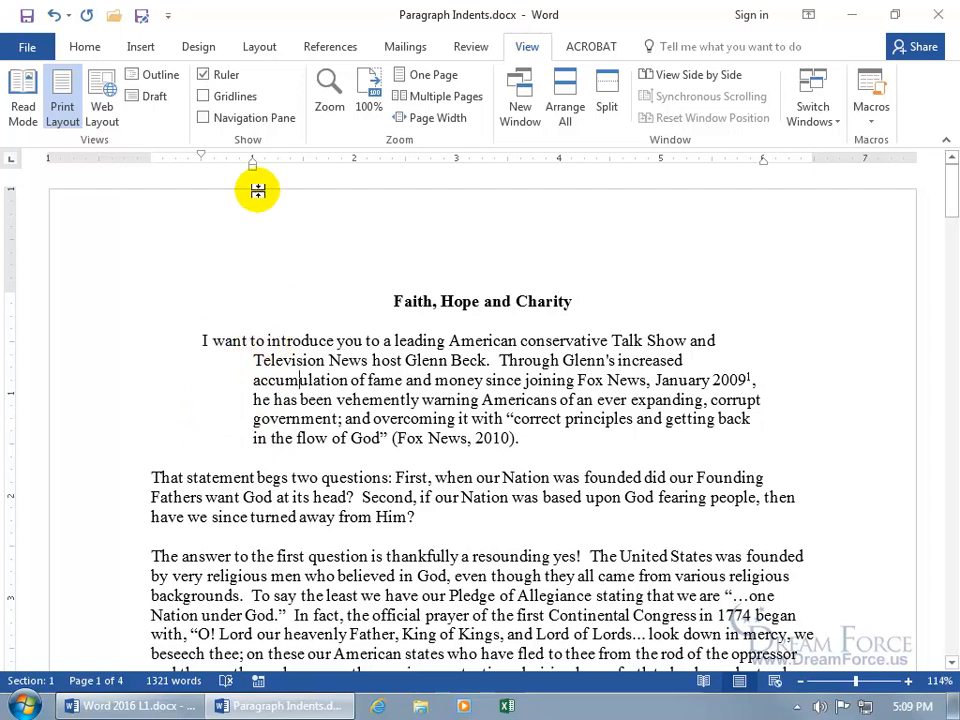
pyautogui.moveTo(255, 165); pyautogui.dragTo(221, 167)
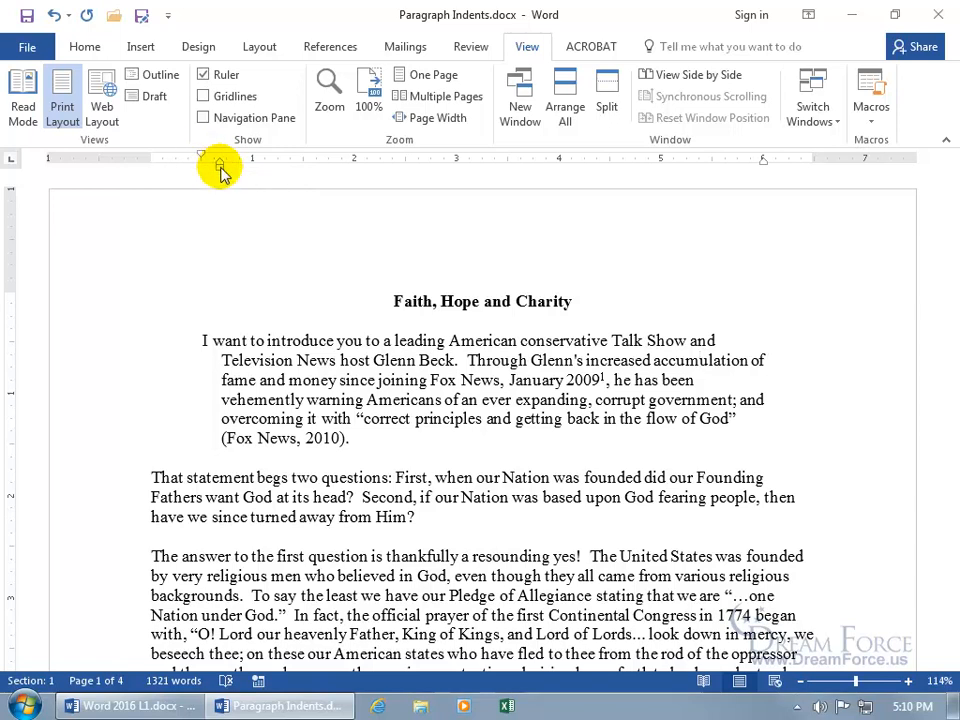
pyautogui.moveTo(220, 170); pyautogui.dragTo(157, 168)
pyautogui.click(54, 15)
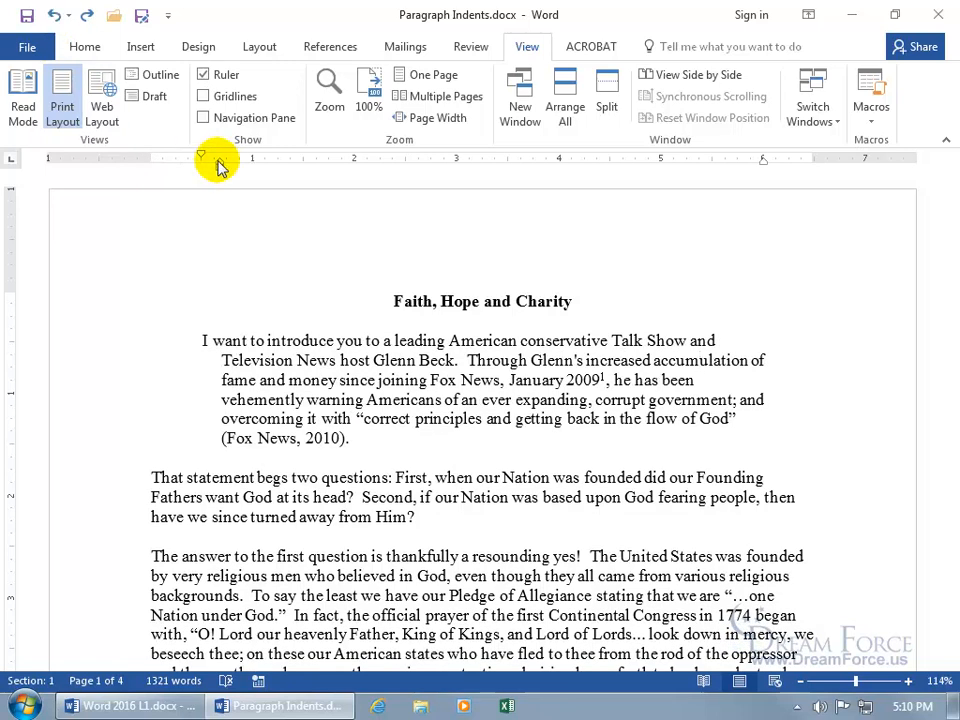
# - Realign the first body paragraph's hanging indent at 0.5 inch and move its first-line indent to about 0.95 inch on the ruler
pyautogui.moveTo(219, 161); pyautogui.dragTo(200, 157)
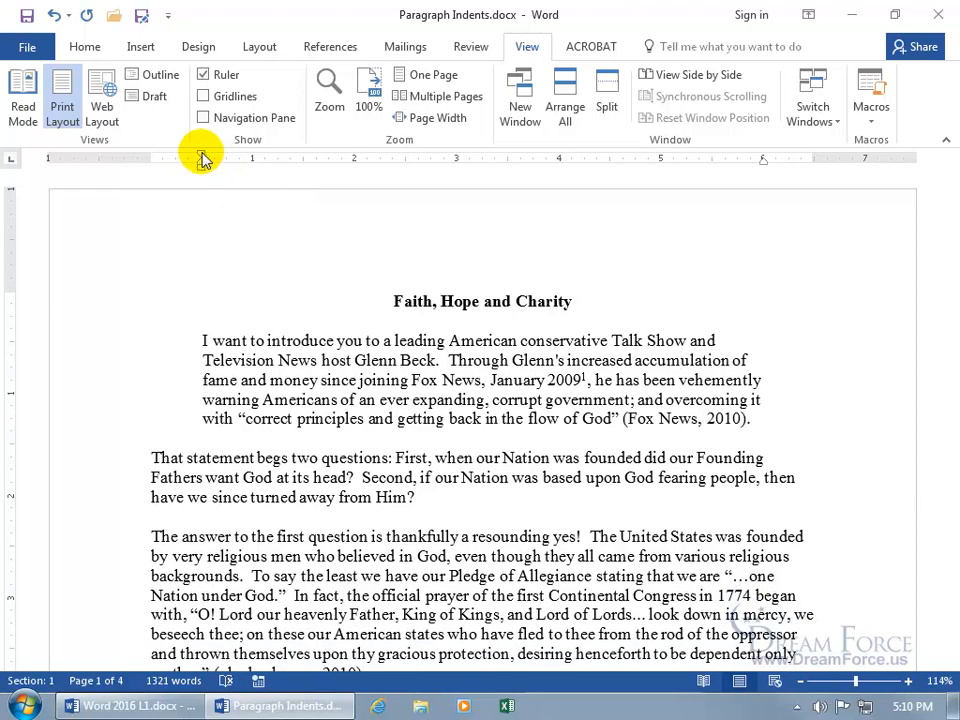
pyautogui.moveTo(202, 160); pyautogui.dragTo(248, 160)
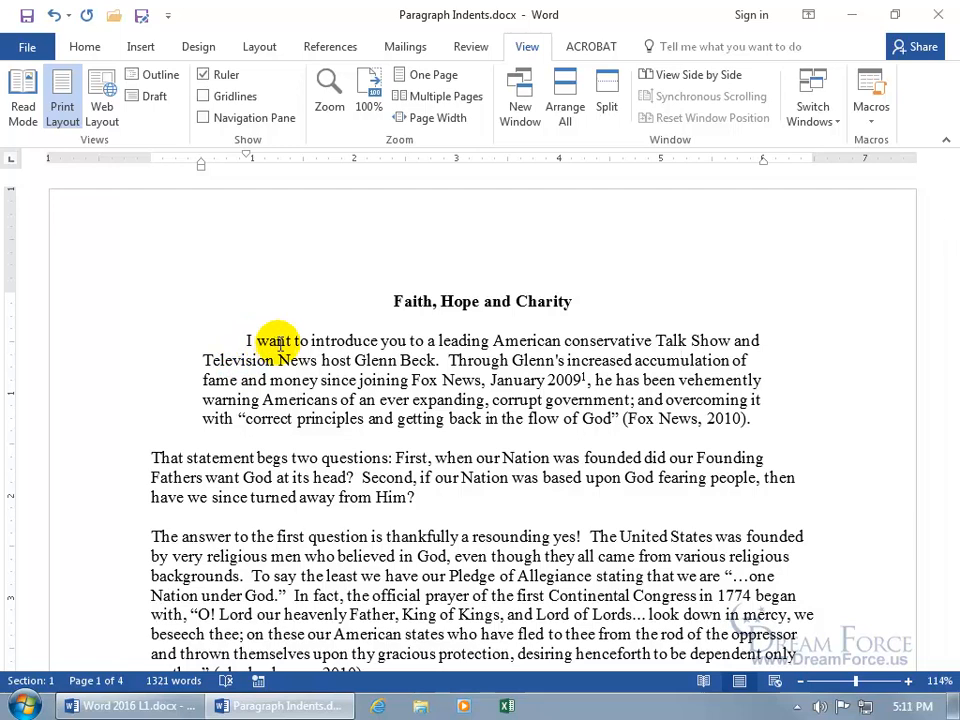
# - Decrease the first body paragraph's left indent by one level and increase it by one level again
pyautogui.click(86, 50)
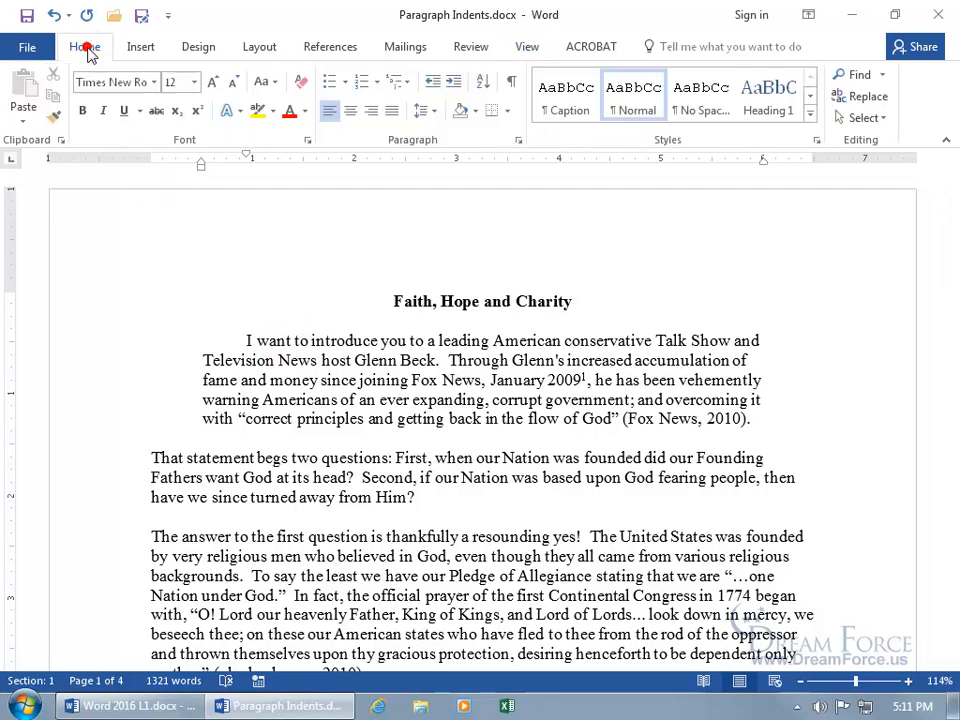
pyautogui.click(441, 88)
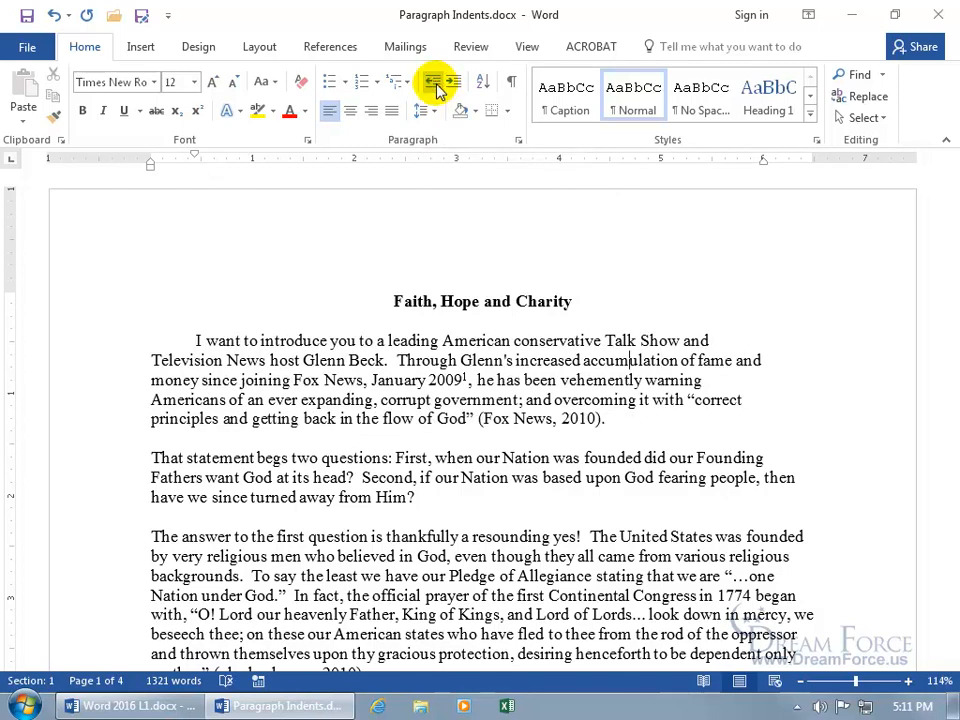
pyautogui.click(188, 341)
pyautogui.press('Tab')
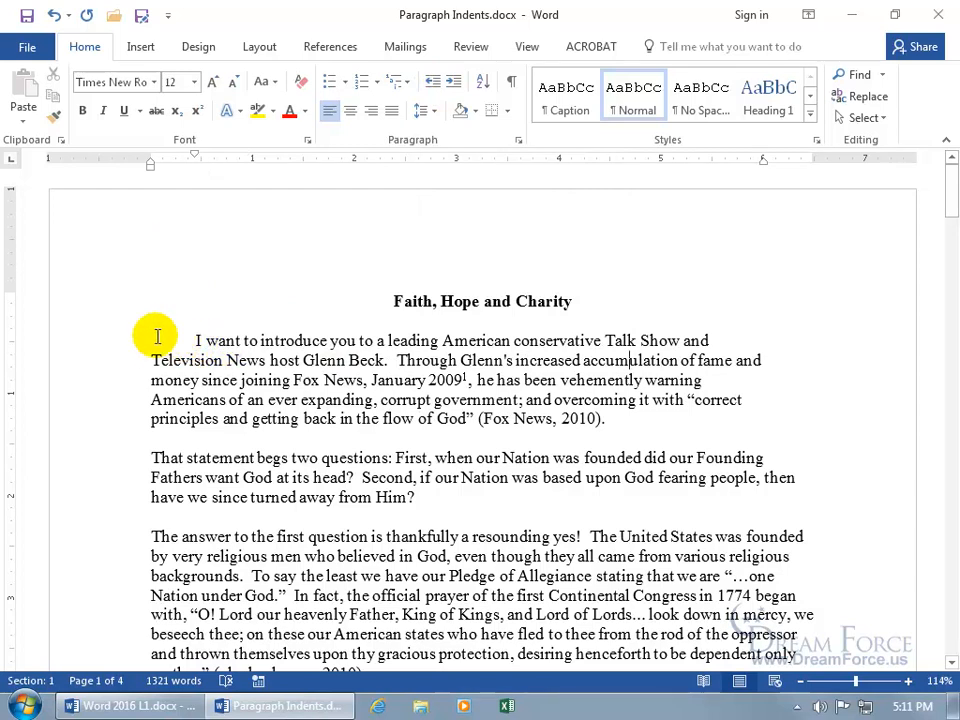
pyautogui.click(453, 83)
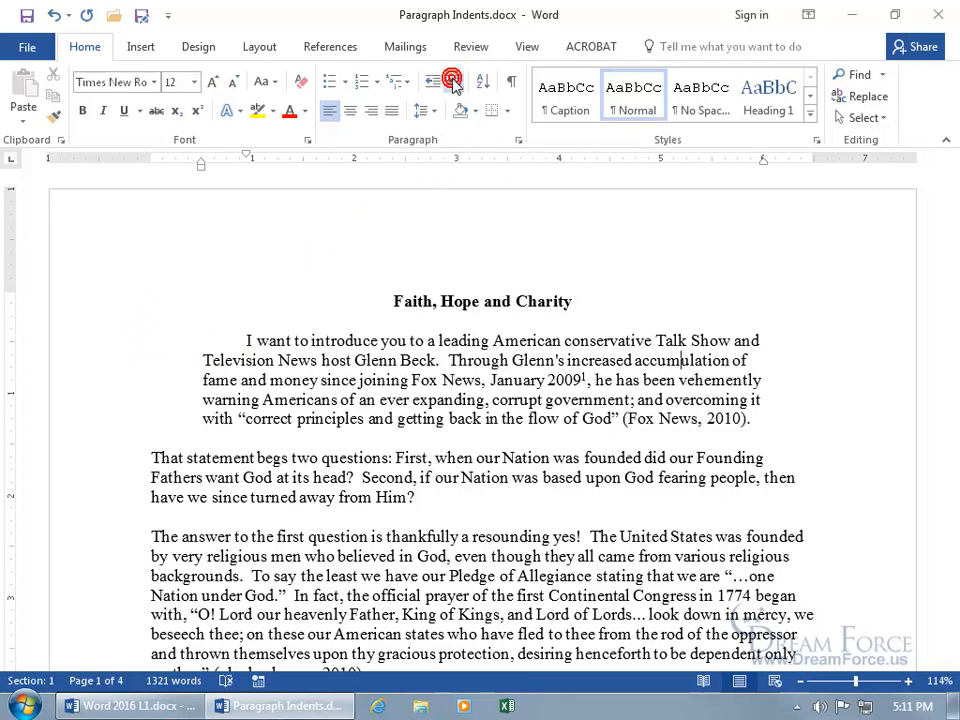
# - Increase the first body paragraph's left indent by one level and decrease it by one level again
pyautogui.click(453, 83)
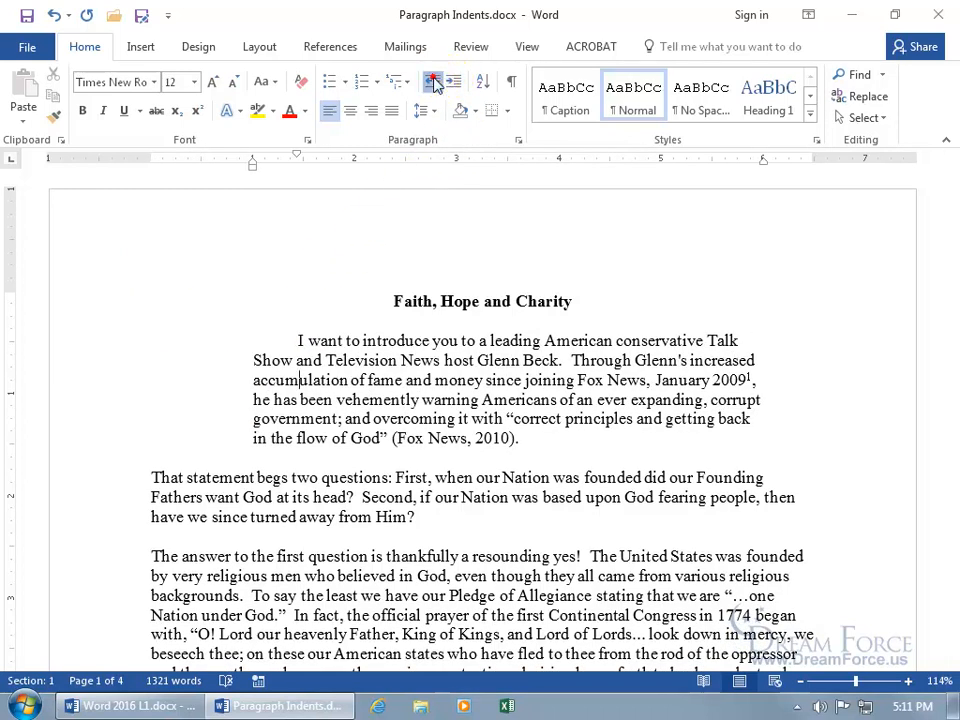
pyautogui.click(433, 81)
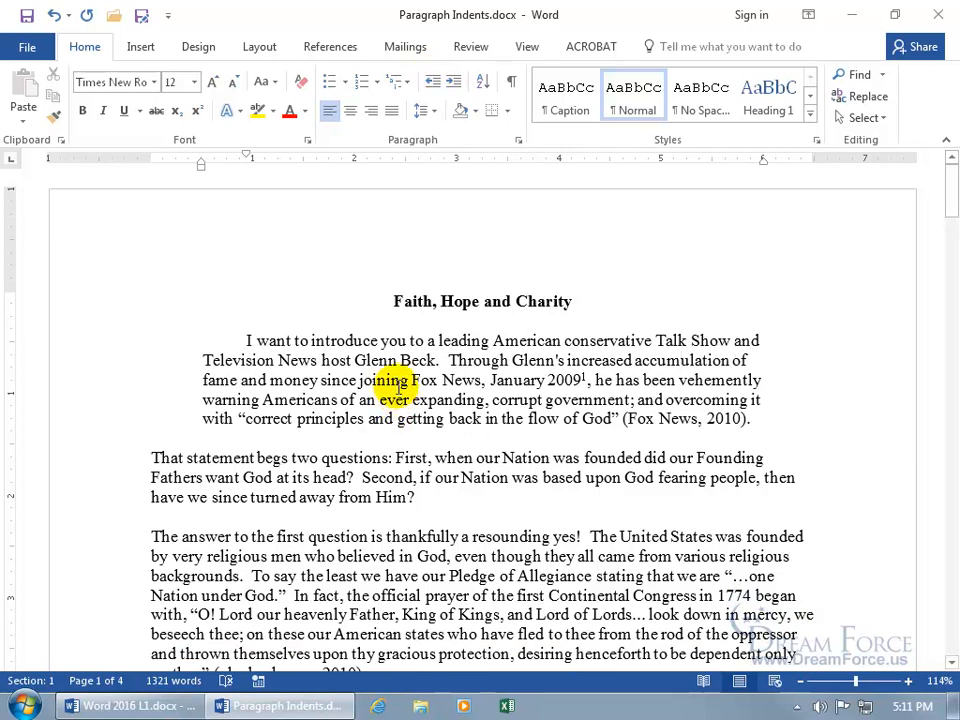
# - Reduce the first body paragraph's right indent to 0.2 inch using the layout indent settings
pyautogui.click(262, 47)
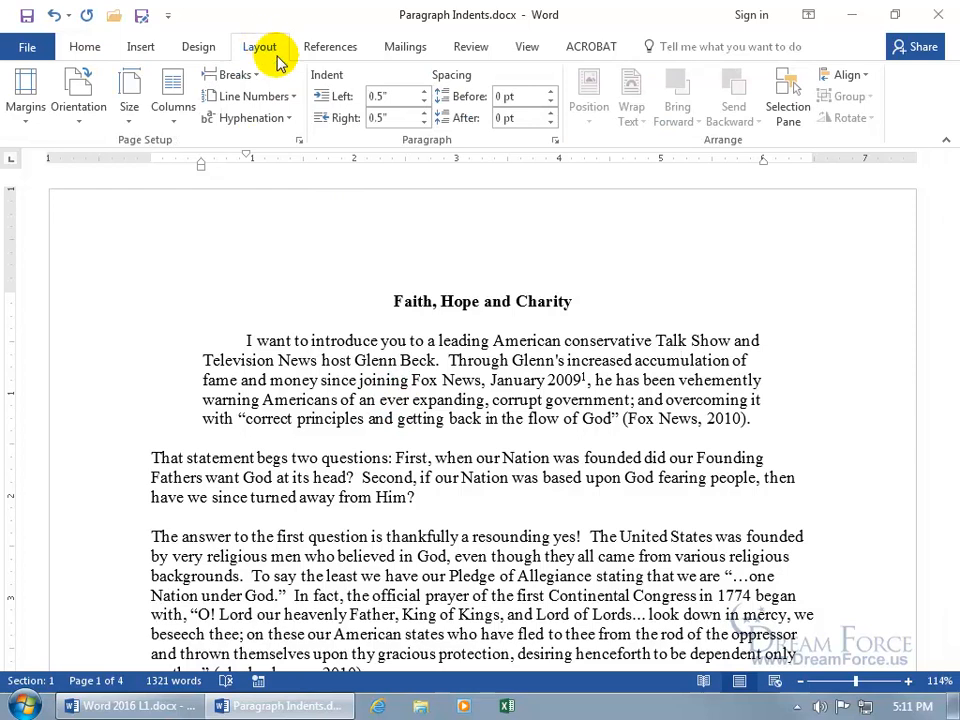
pyautogui.click(423, 123)
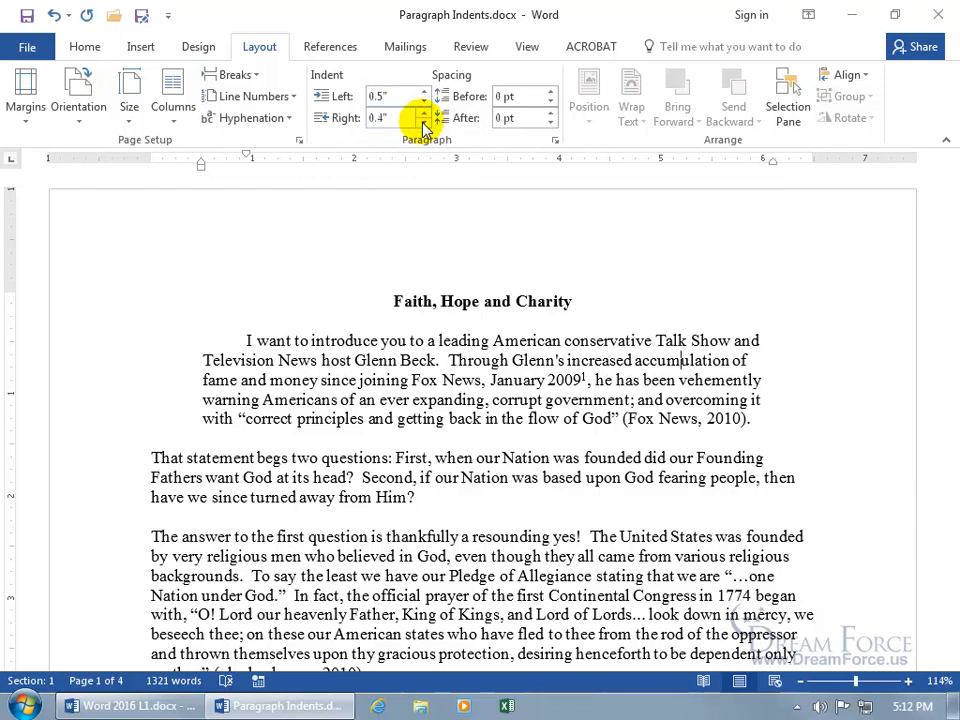
pyautogui.click(423, 123)
pyautogui.click(423, 123)
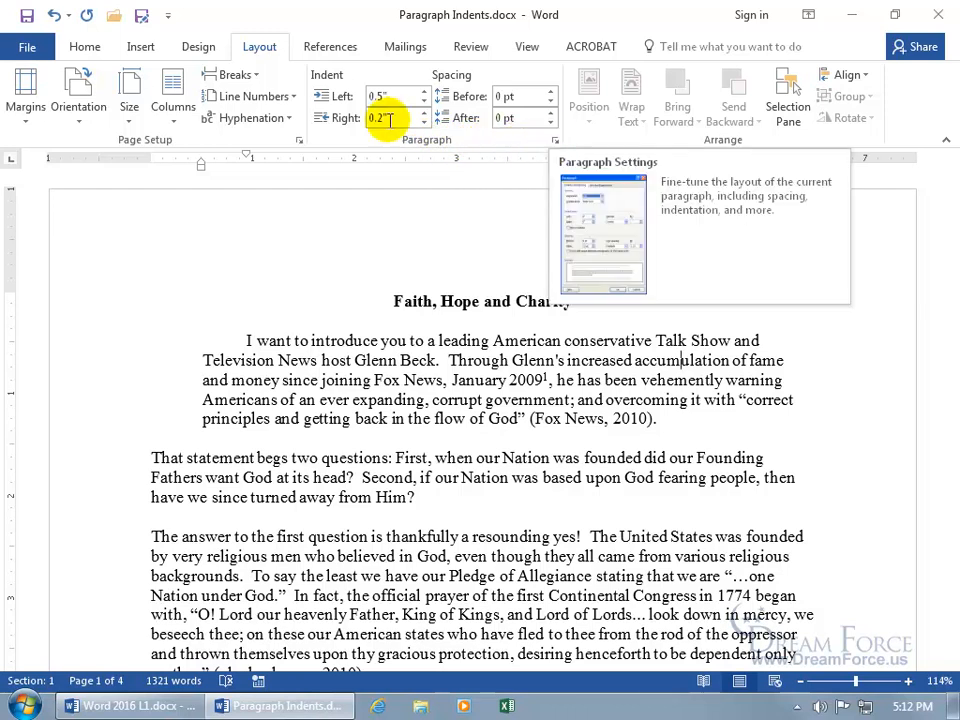
# - Set the first body paragraph's right indent to 0.5 inch and its first-line indent to 0.45 inch in the Paragraph settings
pyautogui.click(88, 47)
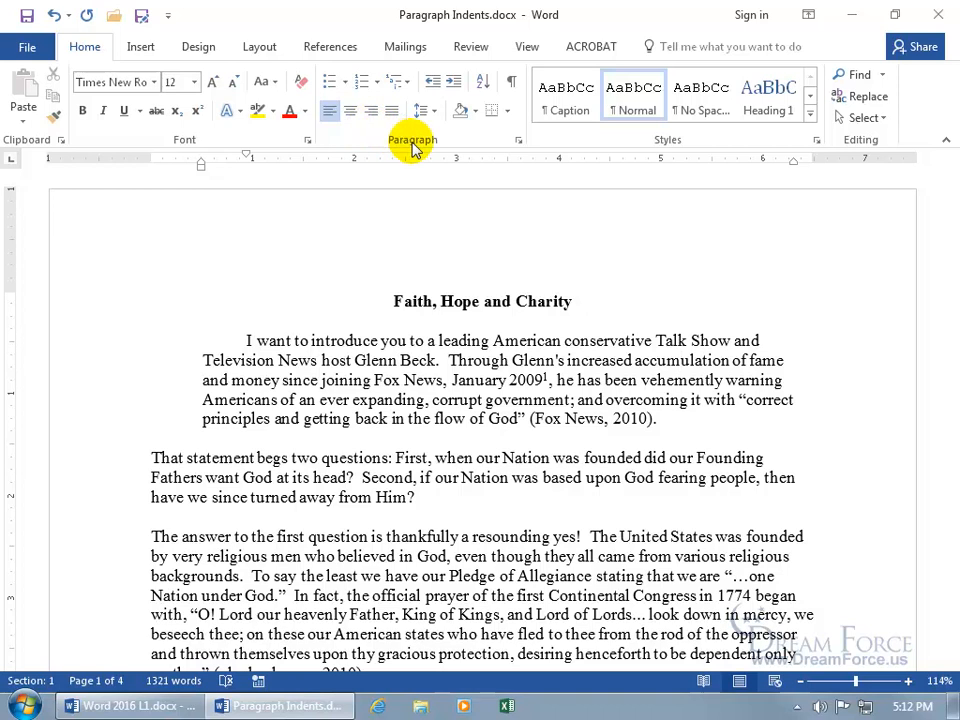
pyautogui.click(518, 140)
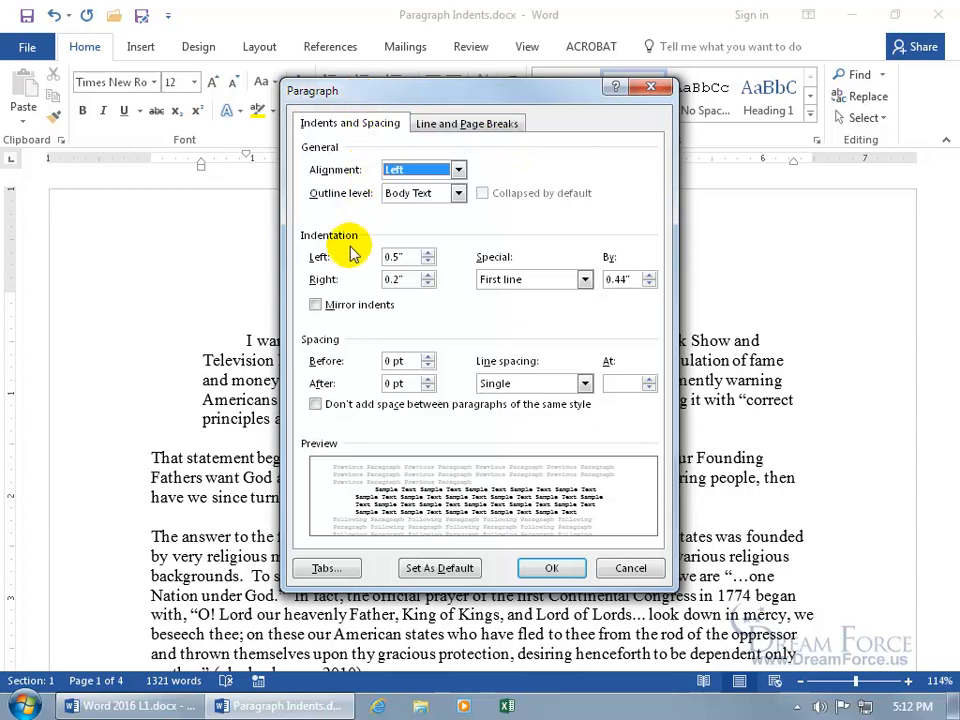
pyautogui.click(428, 275)
pyautogui.click(428, 275)
pyautogui.click(428, 275)
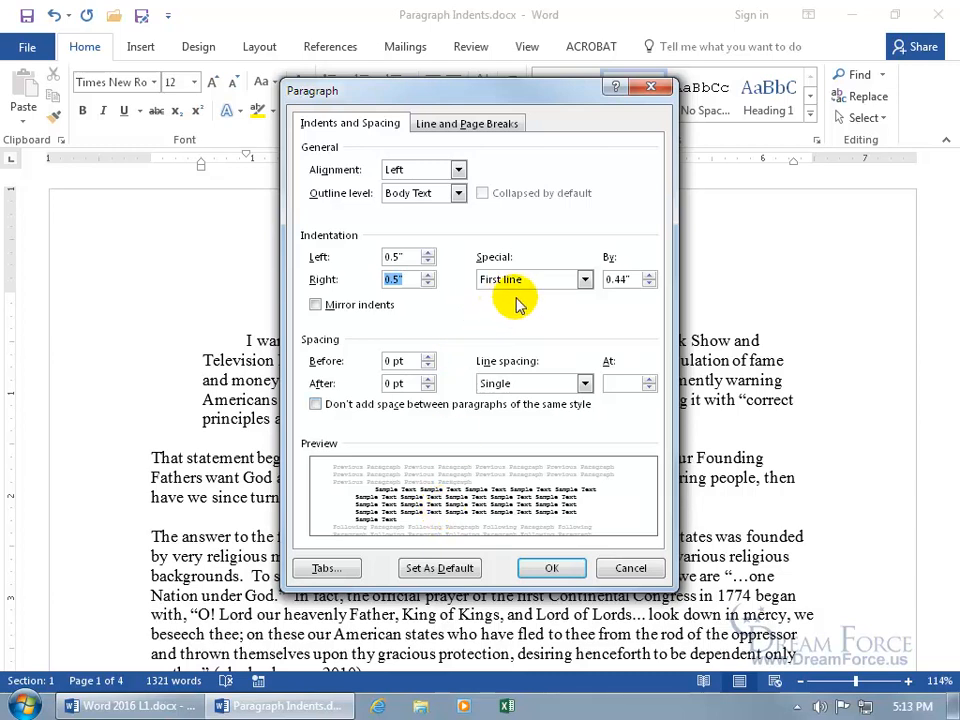
pyautogui.click(649, 275)
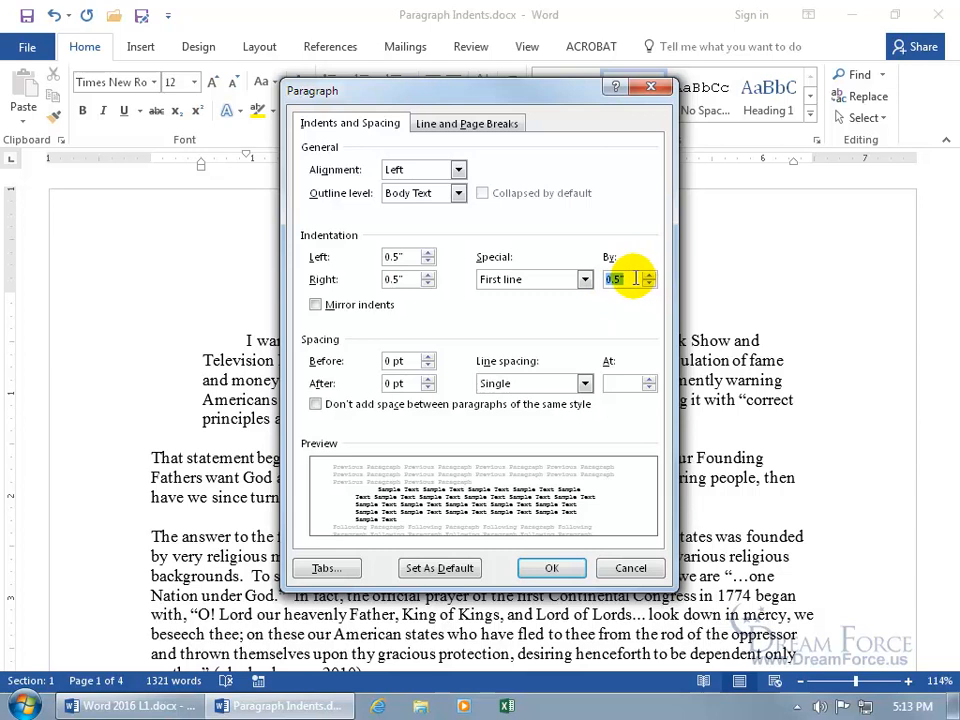
pyautogui.click(615, 279)
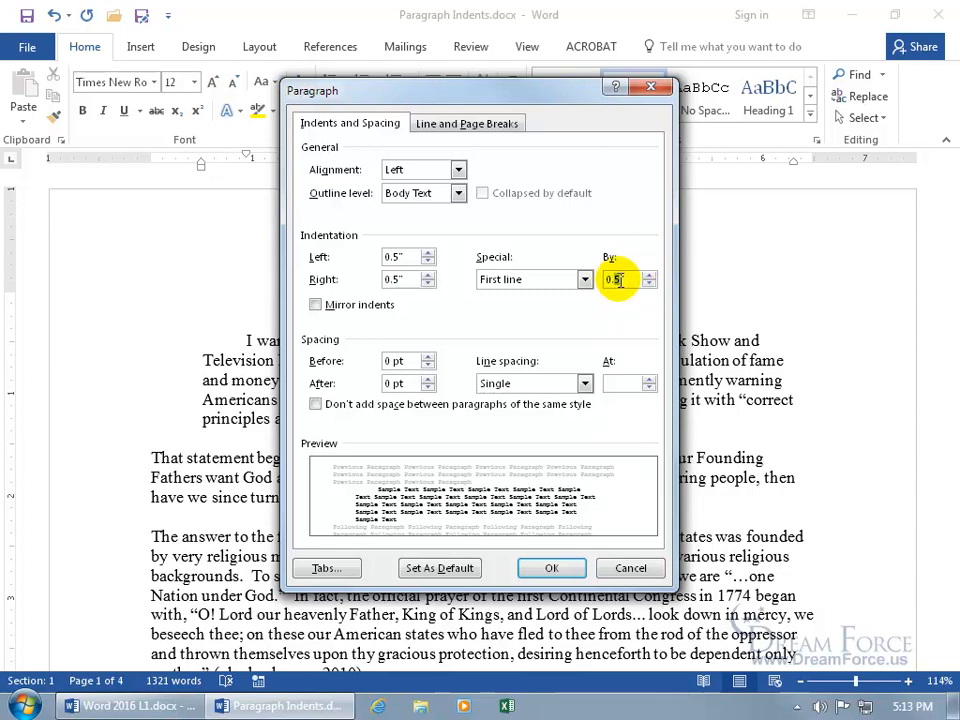
pyautogui.press('BackSpace')
pyautogui.write('45')
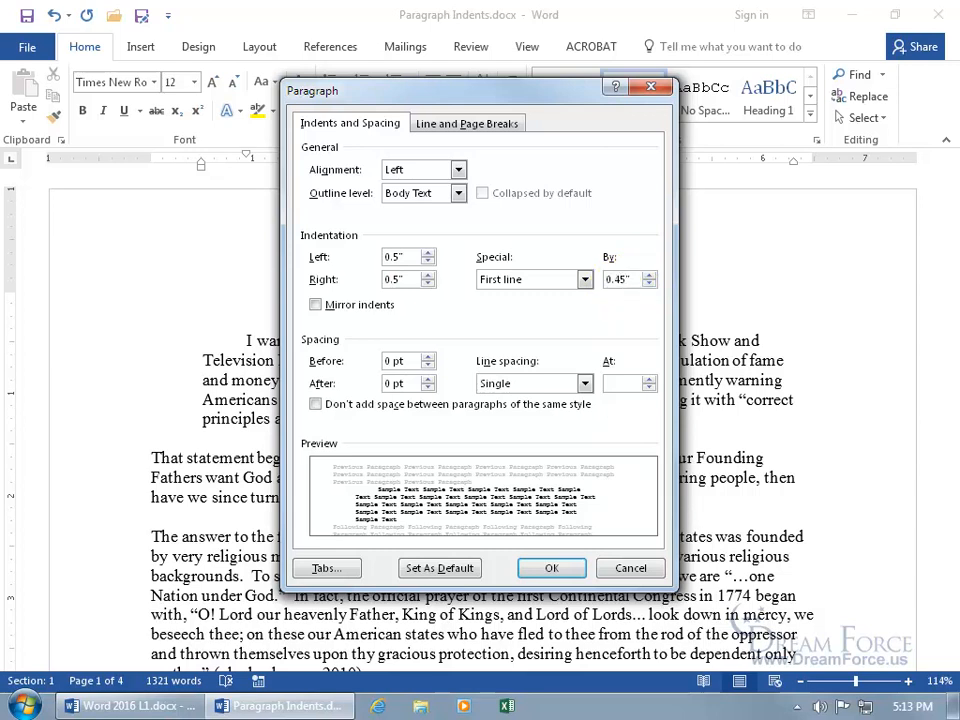
pyautogui.click(552, 567)
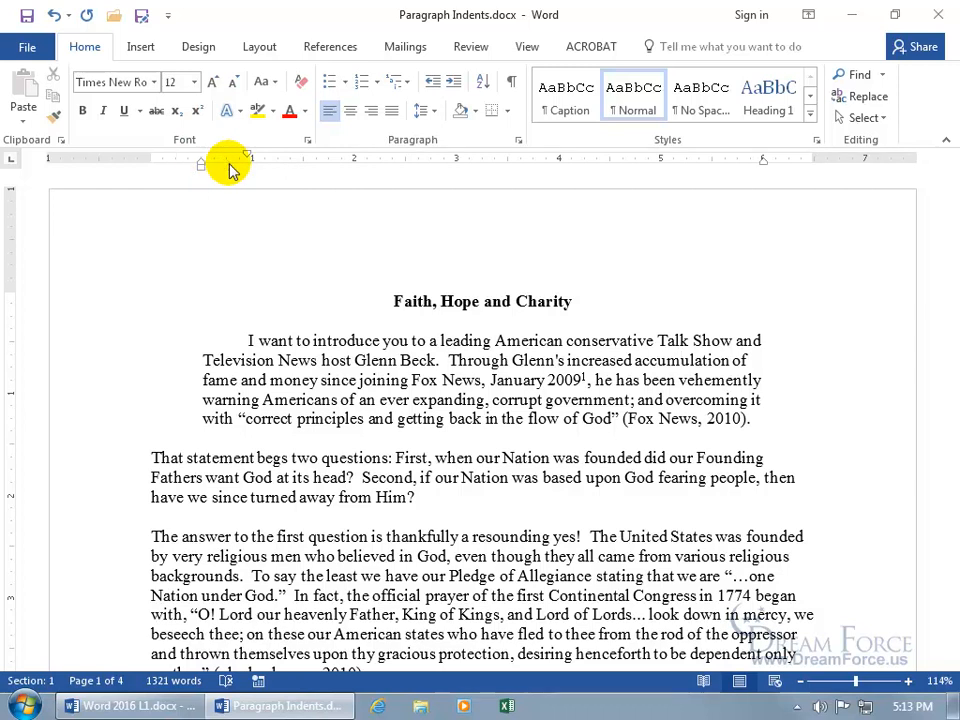
# - Change the first body paragraph's special indent from first line to hanging in the Paragraph settings
pyautogui.moveTo(763, 161); pyautogui.dragTo(764, 161)
pyautogui.doubleClick(763, 161)
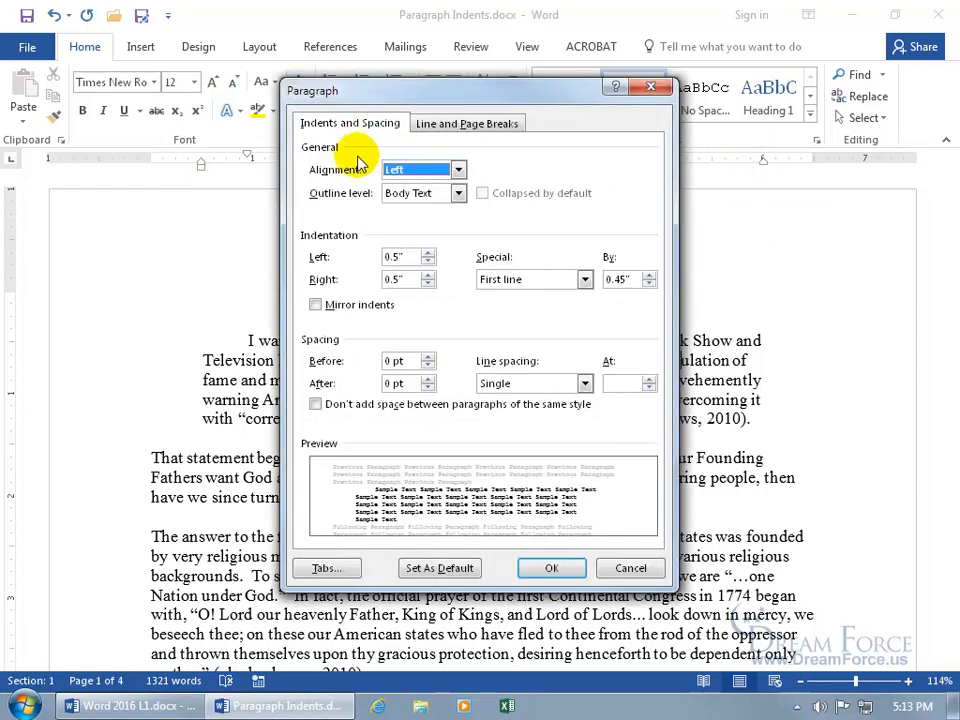
pyautogui.click(585, 280)
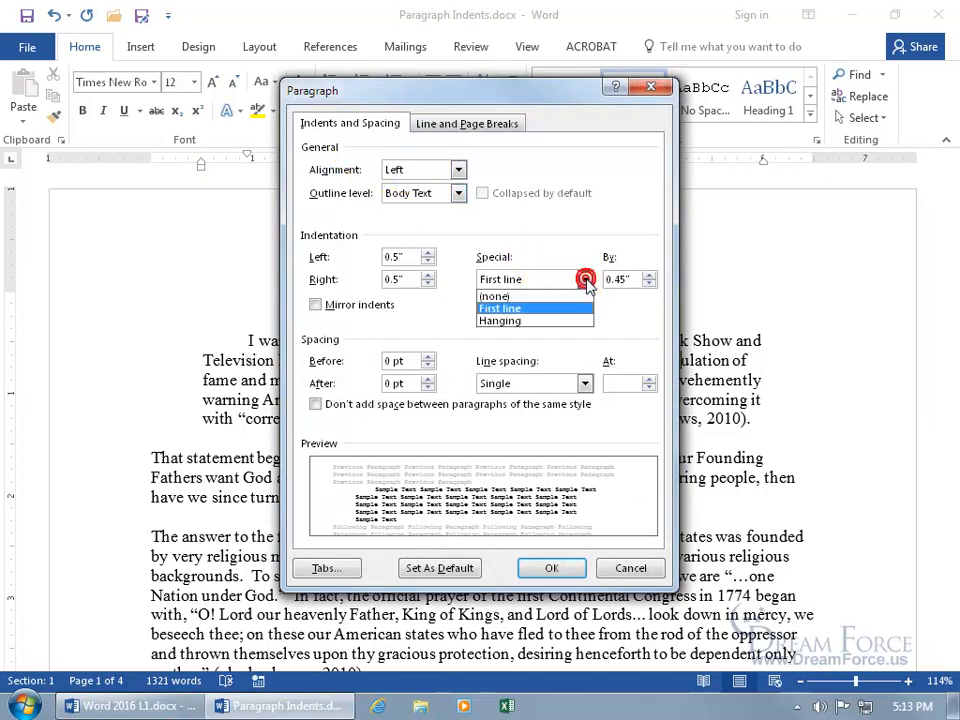
pyautogui.click(557, 322)
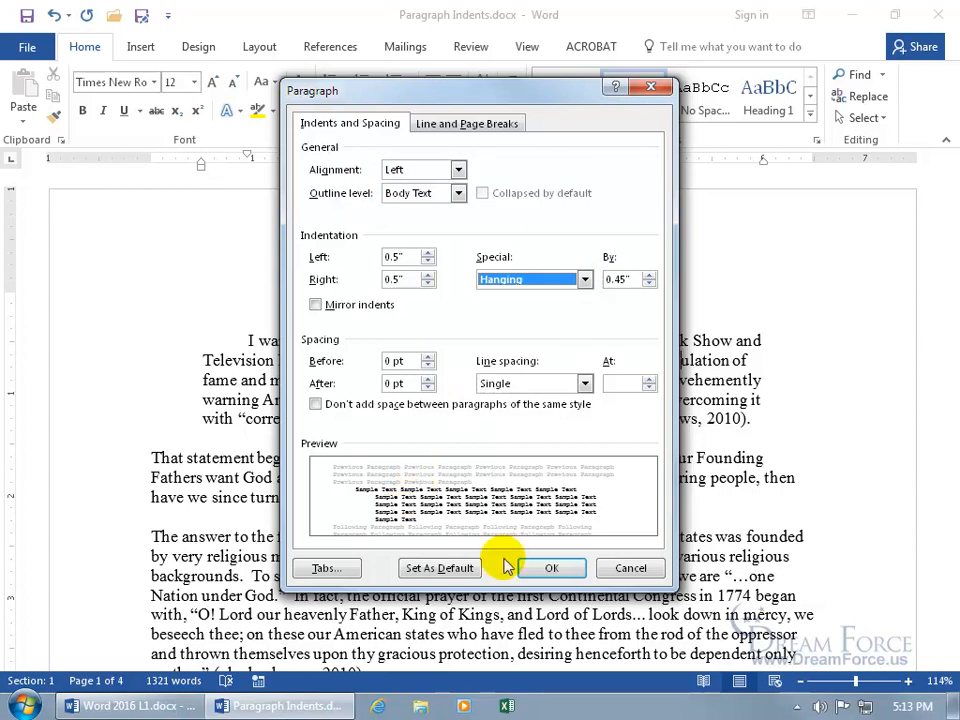
pyautogui.click(556, 567)
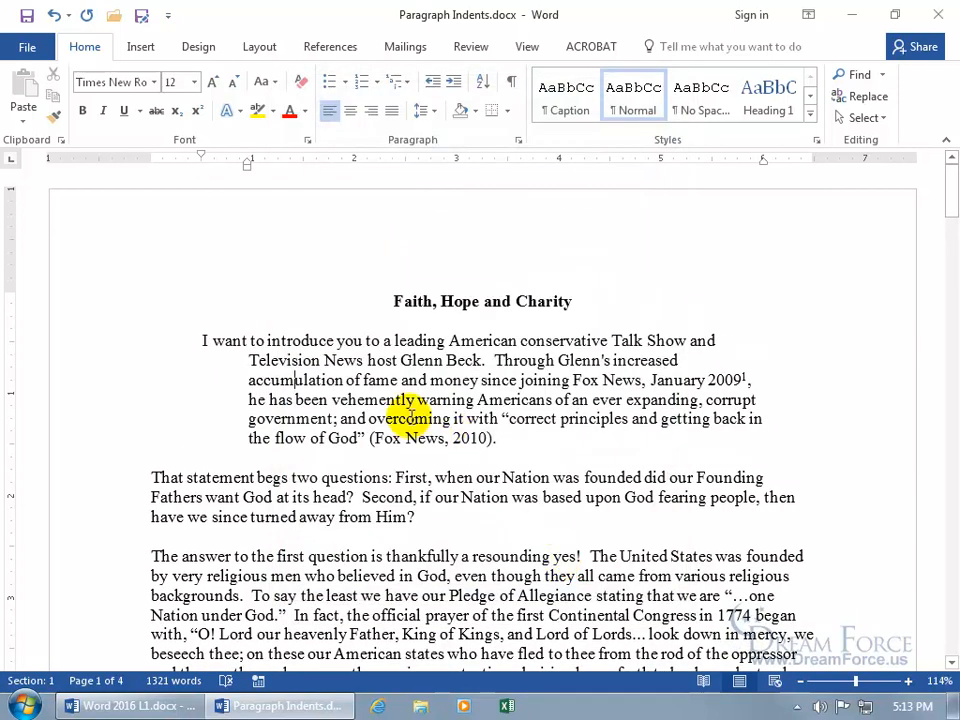
# - Set the first body paragraph's special indent to (none) in the Paragraph settings
pyautogui.doubleClick(764, 162)
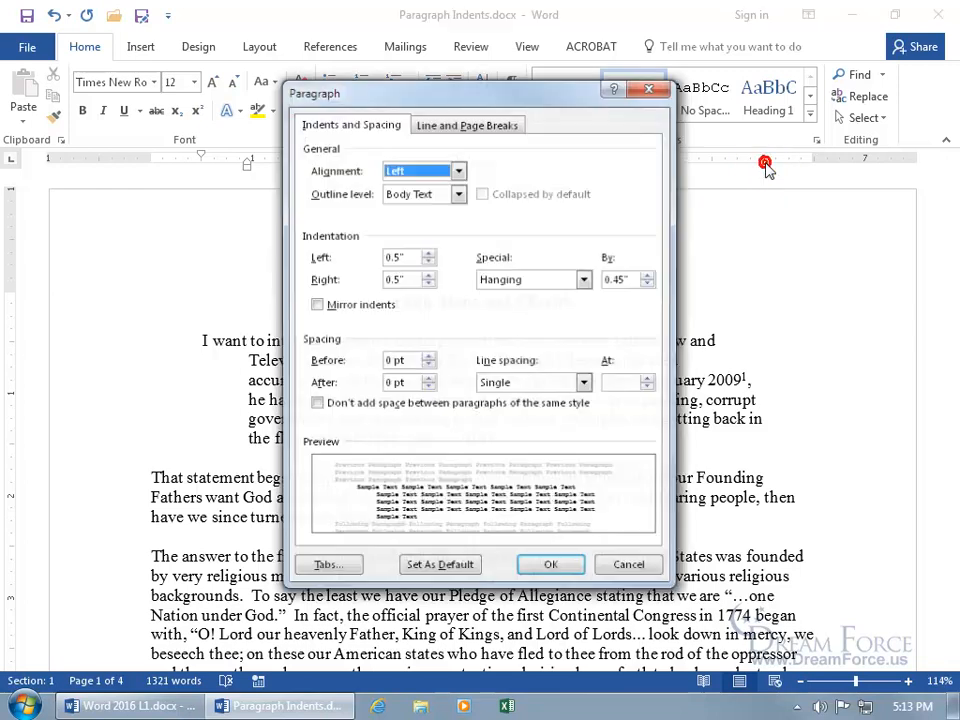
pyautogui.click(582, 280)
pyautogui.click(560, 294)
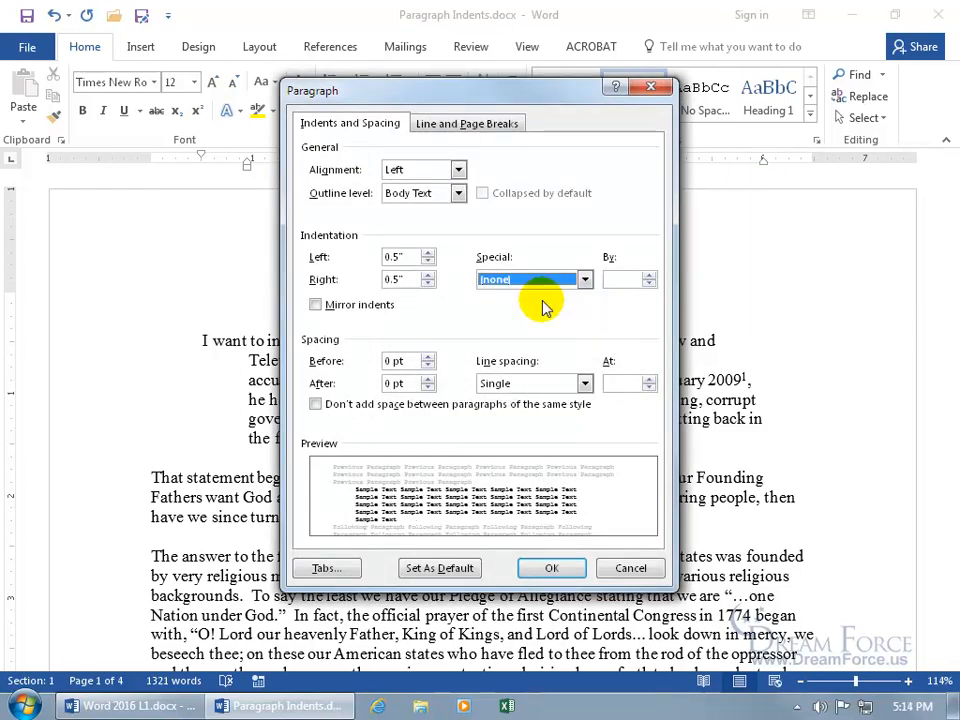
pyautogui.click(551, 566)
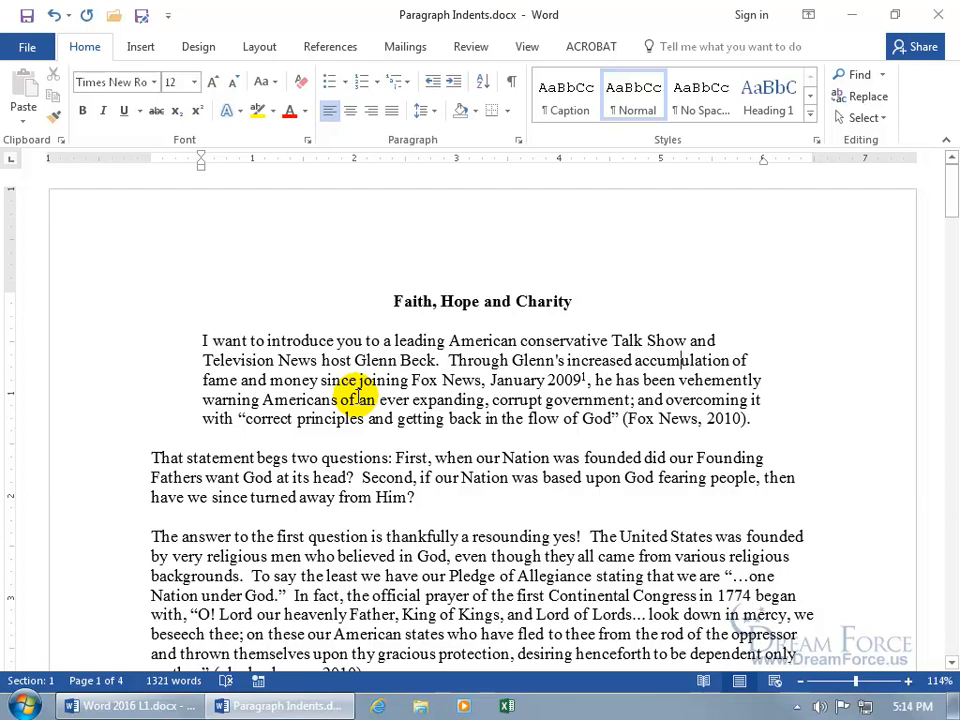
# - Apply a 0.5 inch hanging indent to the first body paragraph and replace its opening "I" with "Walk"
pyautogui.hotkey('ctrl', 't')
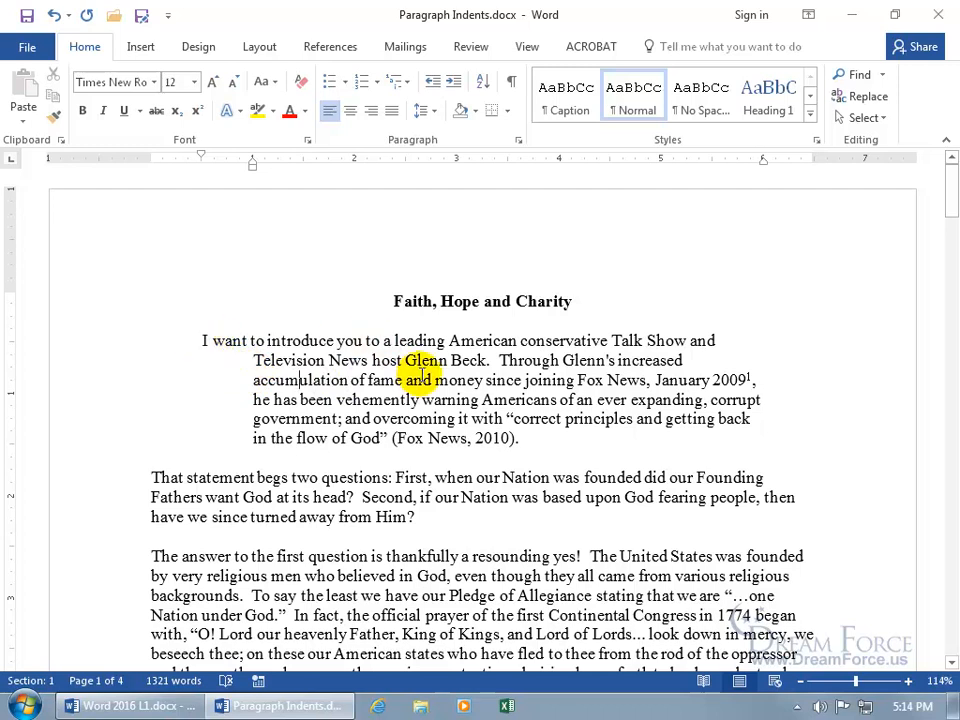
pyautogui.click(204, 340)
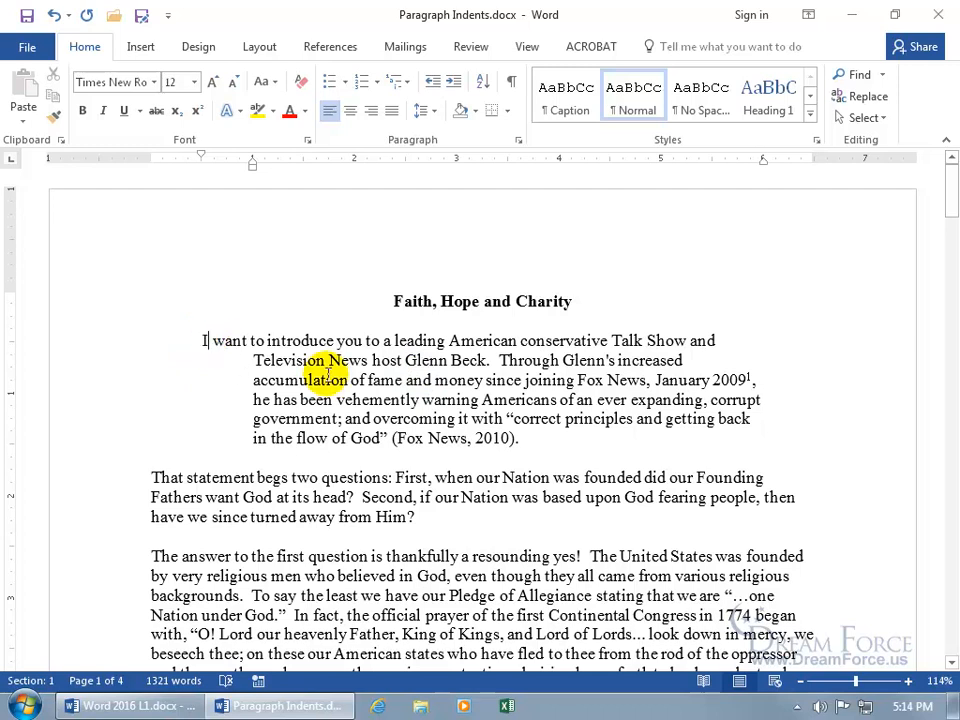
pyautogui.moveTo(208, 342); pyautogui.dragTo(202, 341)
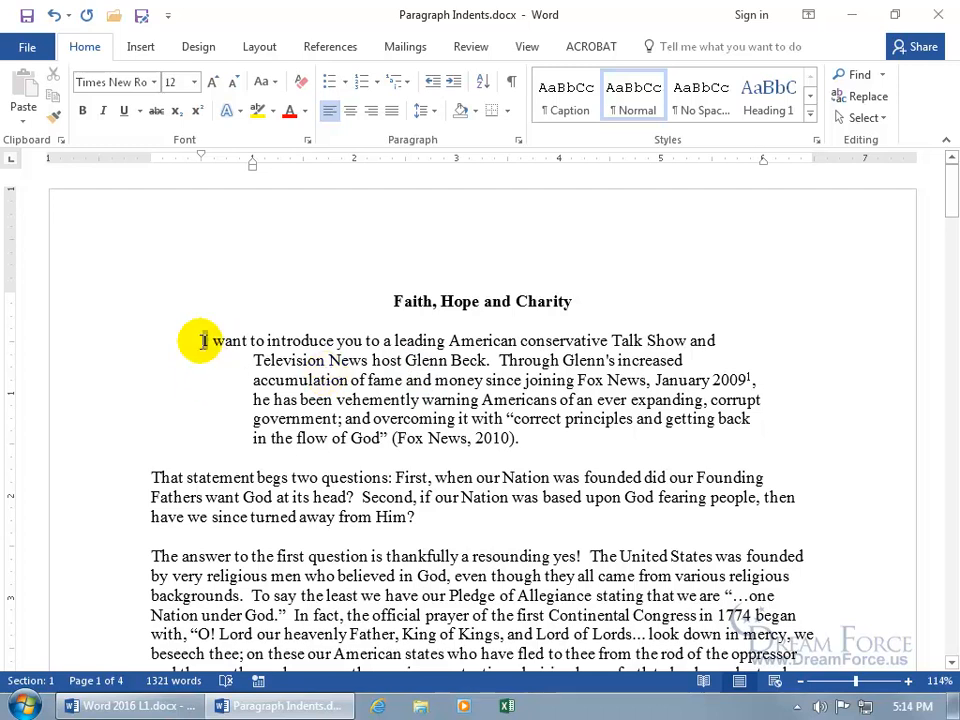
pyautogui.write('Walk')
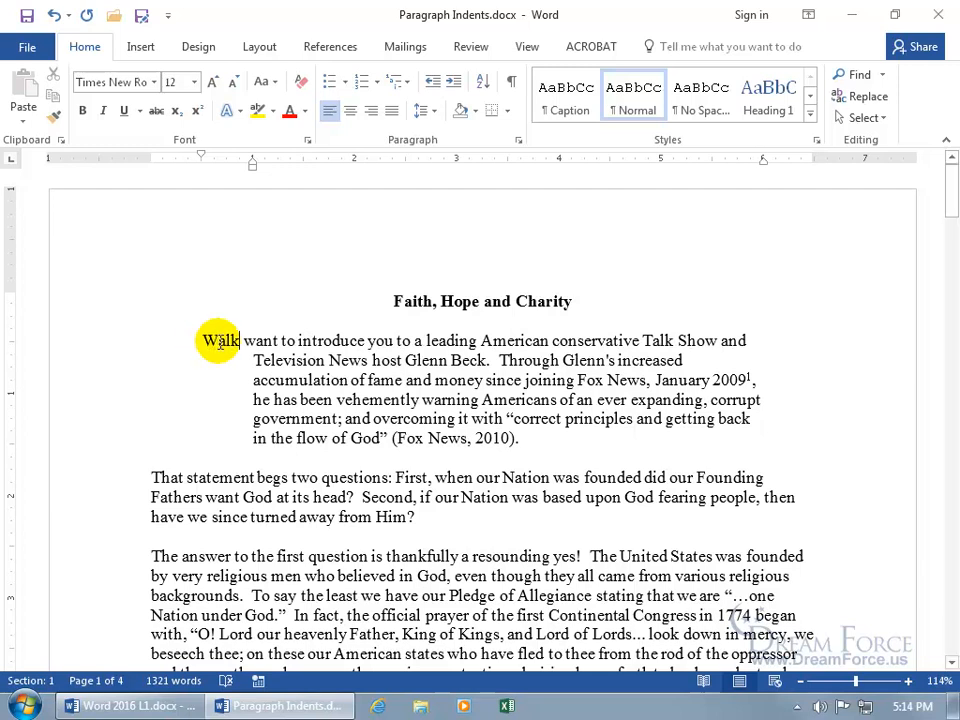
# - Extend the first body paragraph's hanging indent to the 1.5 inch ruler mark and replace the space after "Walk" with a tab
pyautogui.click(305, 360)
pyautogui.hotkey('ctrl', 't')
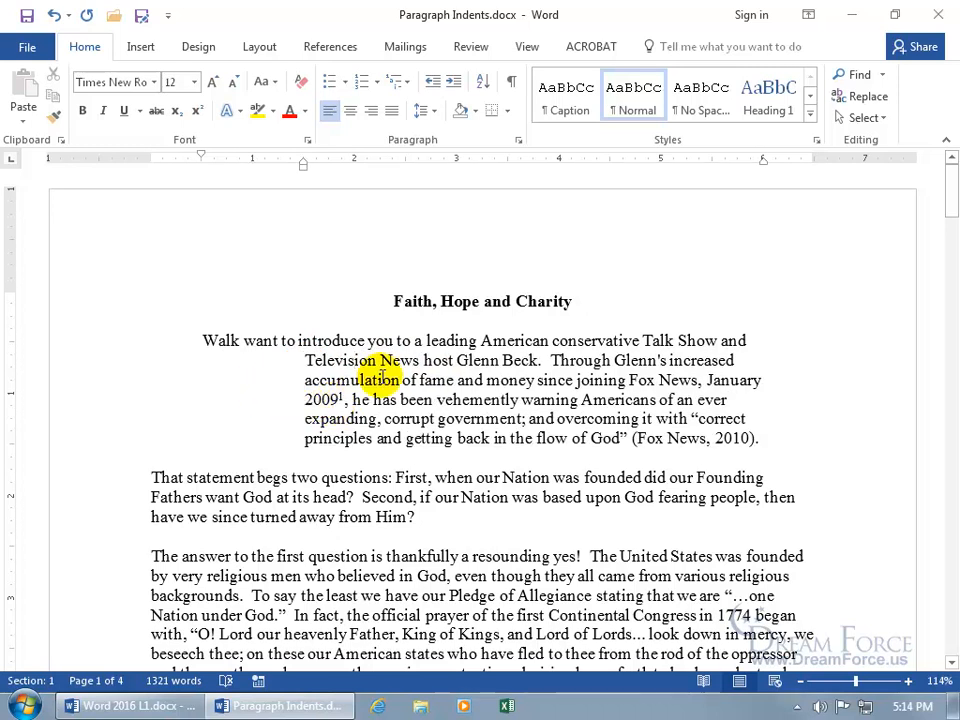
pyautogui.click(240, 343)
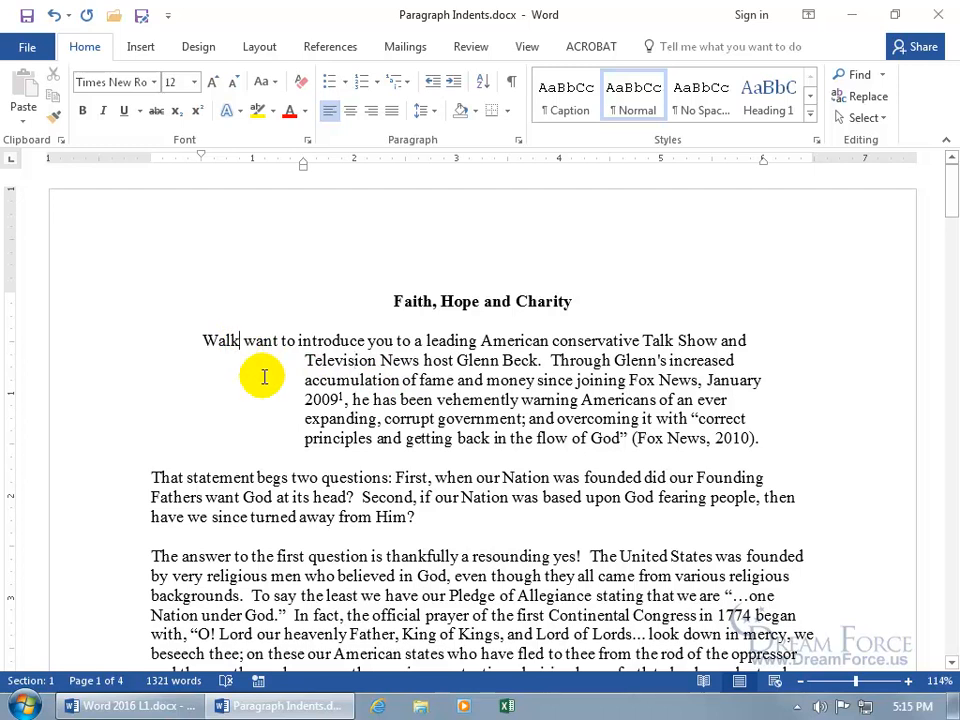
pyautogui.press('Tab')
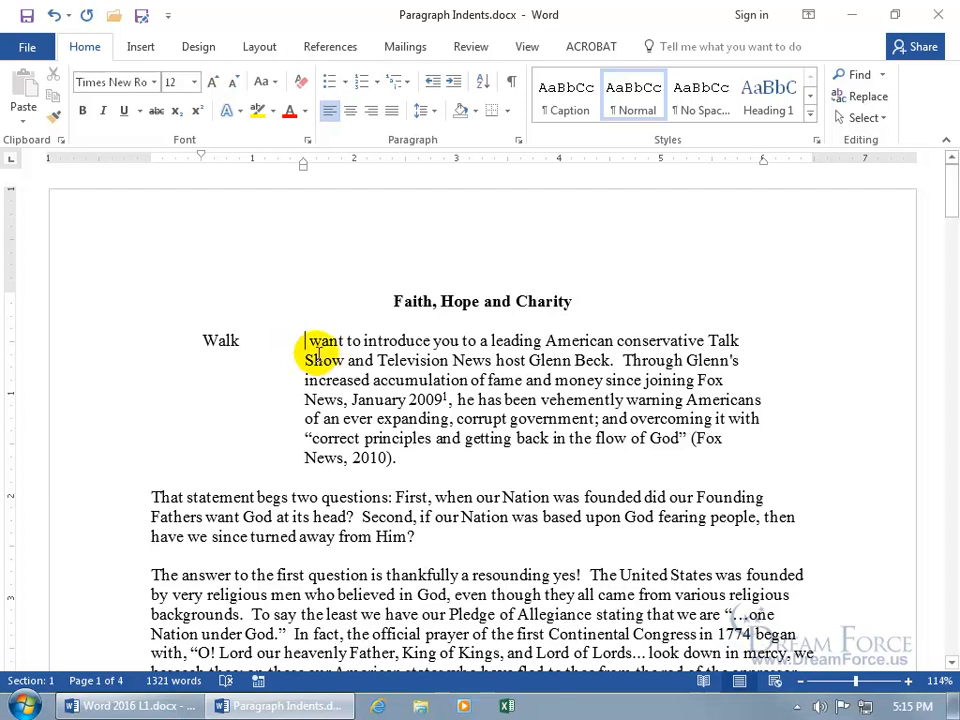
pyautogui.press('Delete')
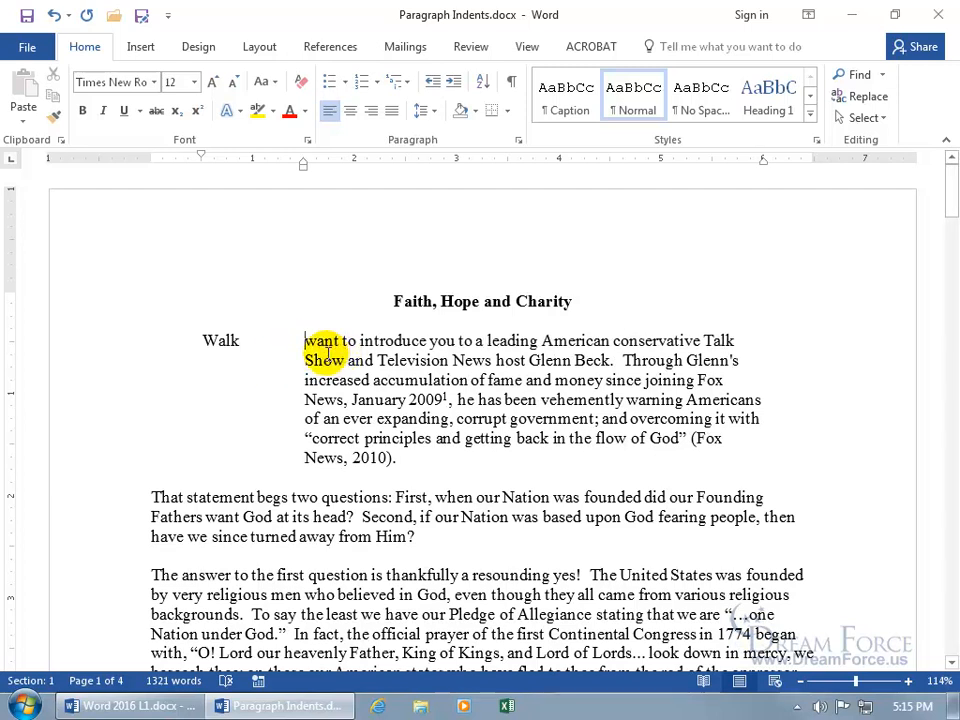